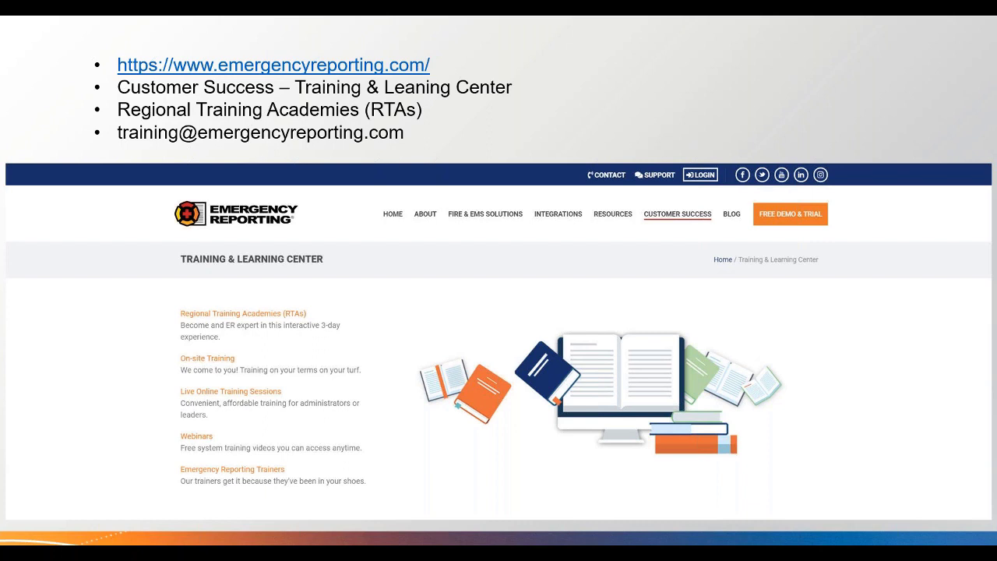
# End the slide show and close the PowerPoint presentation
pyautogui.press('Right')
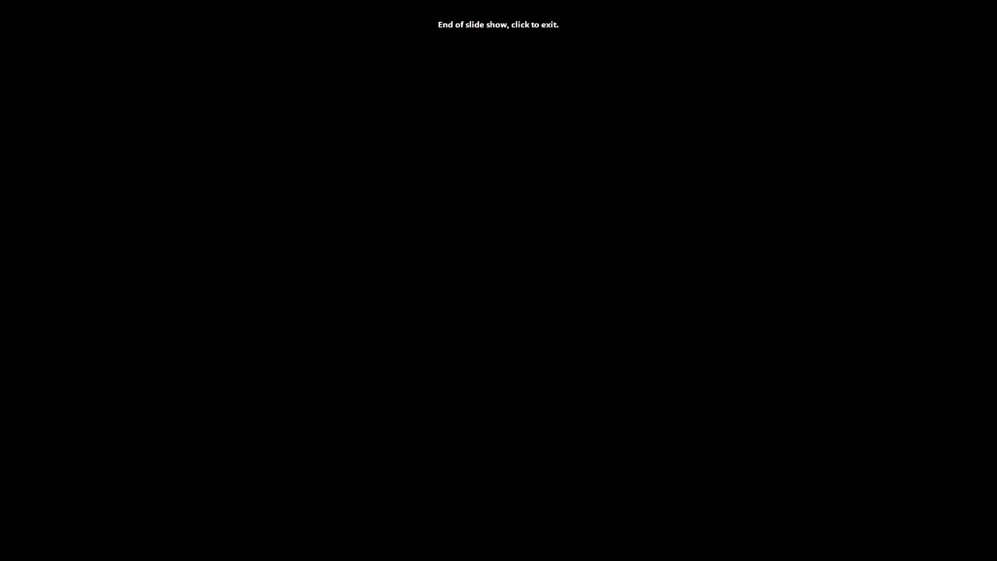
pyautogui.click(530, 130)
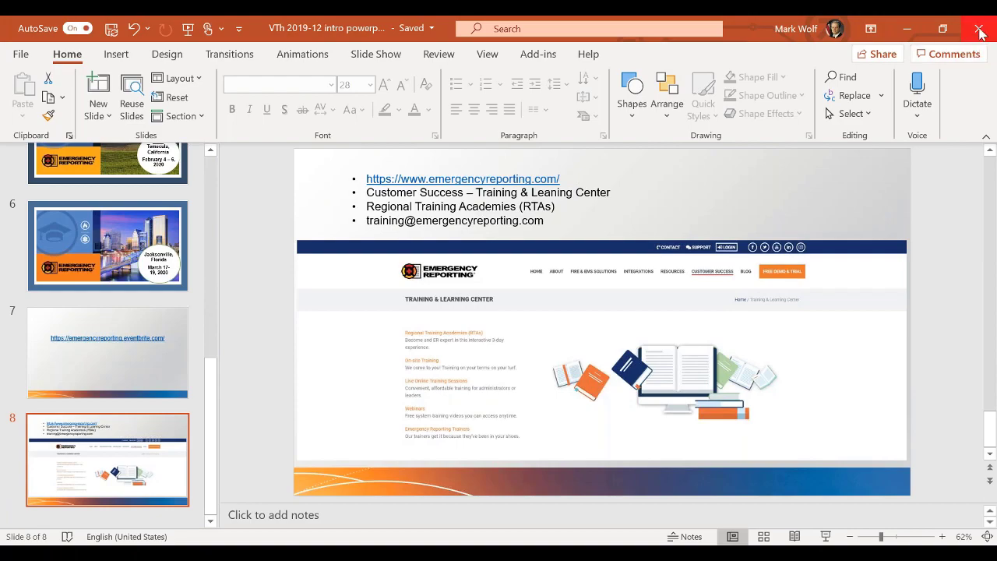
pyautogui.click(980, 29)
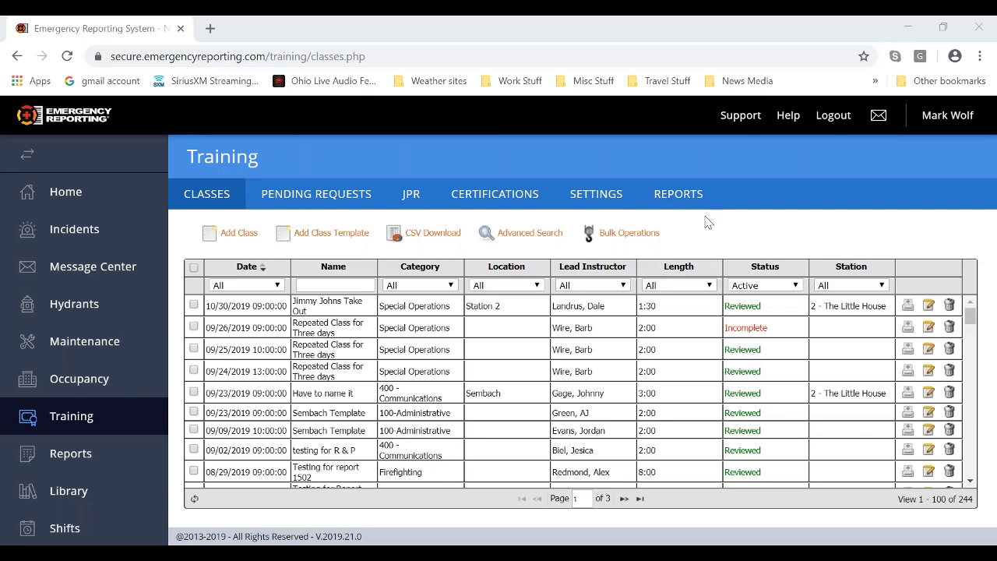
# Open the Training module's settings to view the class categories and the training code categories
pyautogui.click(629, 206)
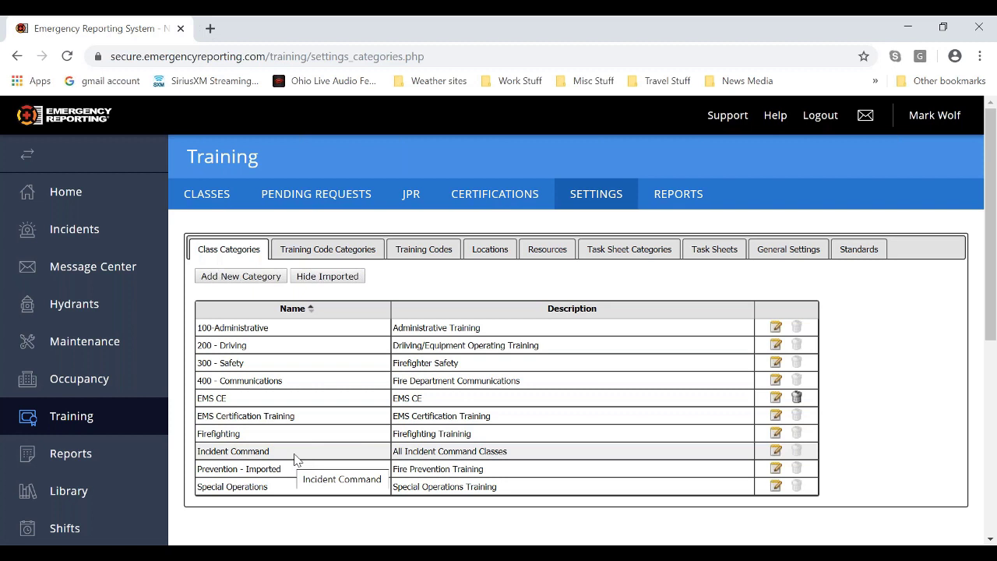
pyautogui.click(372, 258)
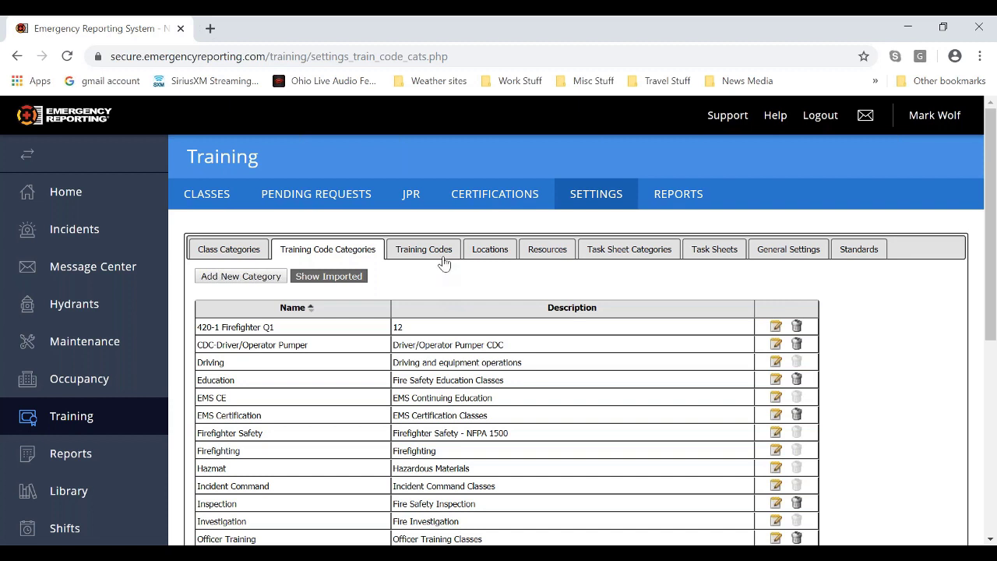
# Examine the full list of training codes with their categories and descriptions in the Training settings
pyautogui.click(446, 258)
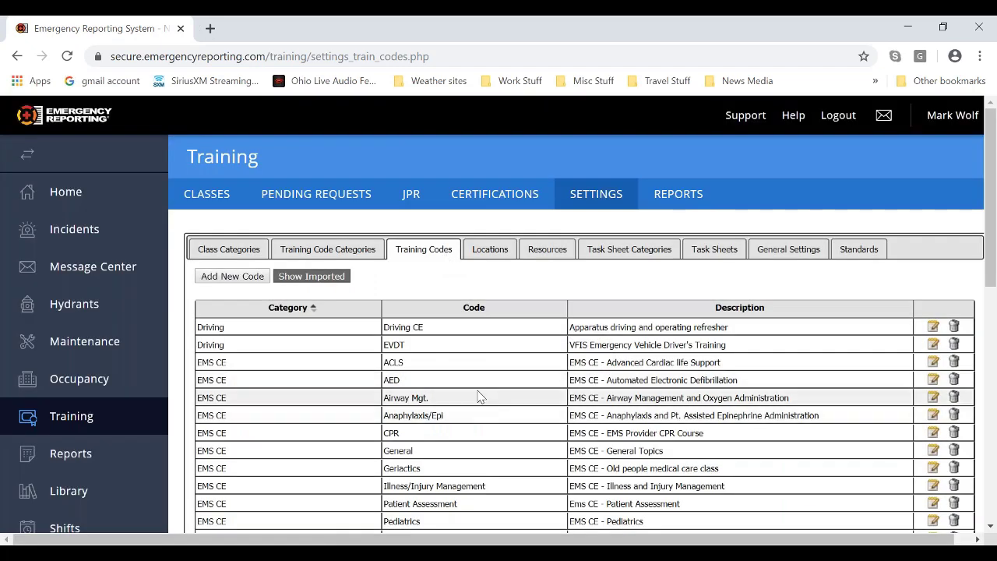
pyautogui.scroll(-6, 480, 396)
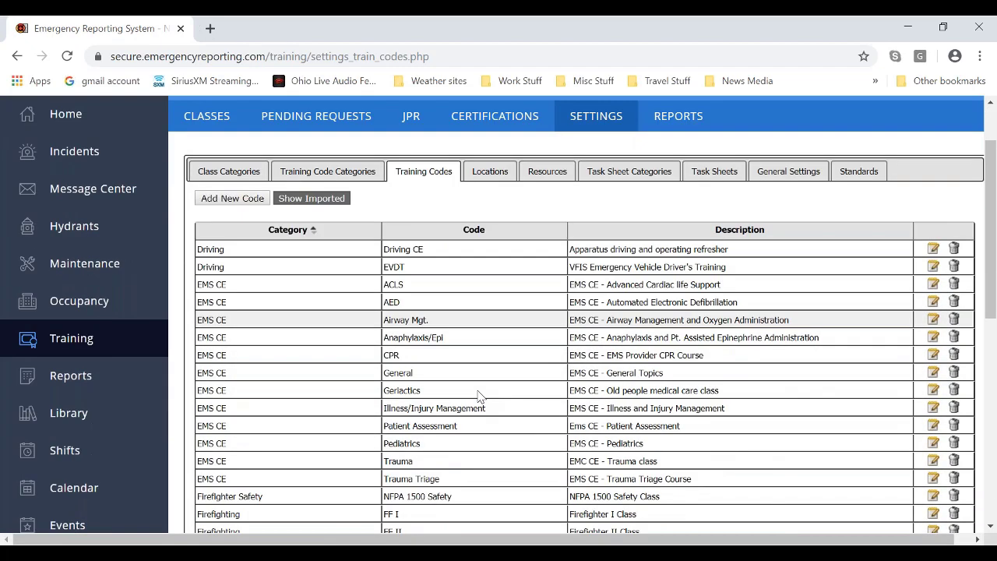
pyautogui.scroll(-2, 480, 396)
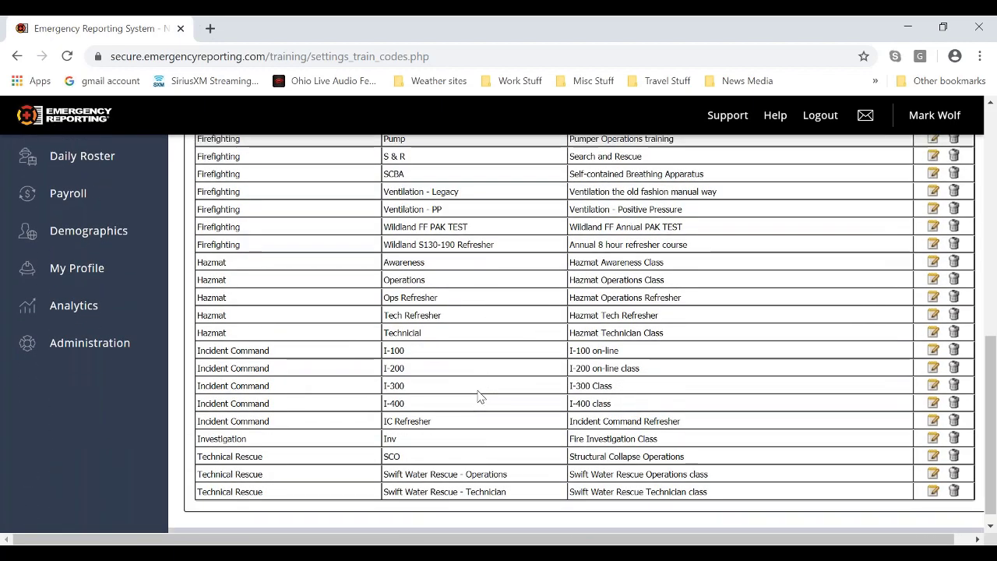
pyautogui.scroll(1, 479, 444)
pyautogui.scroll(7, 479, 454)
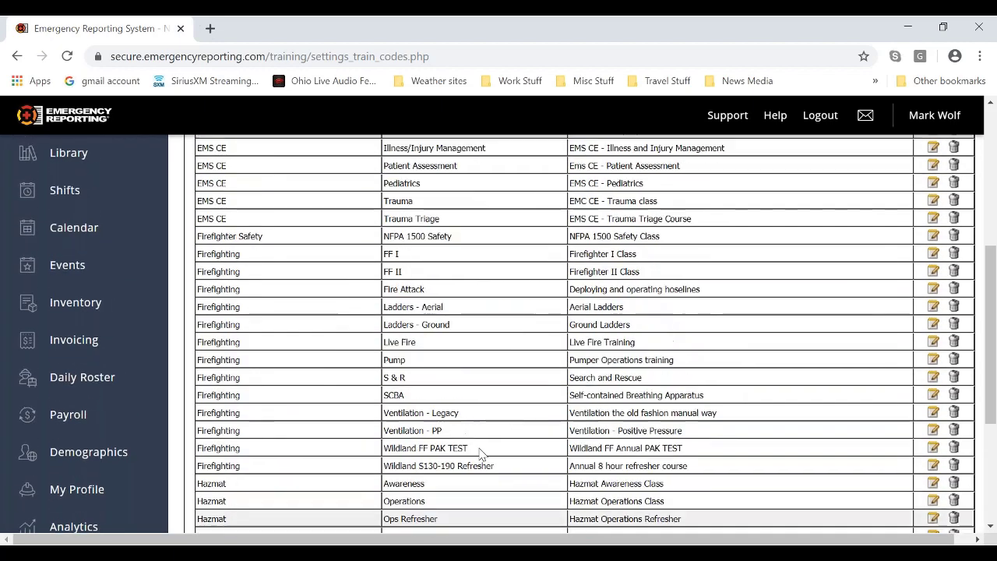
pyautogui.scroll(1, 479, 454)
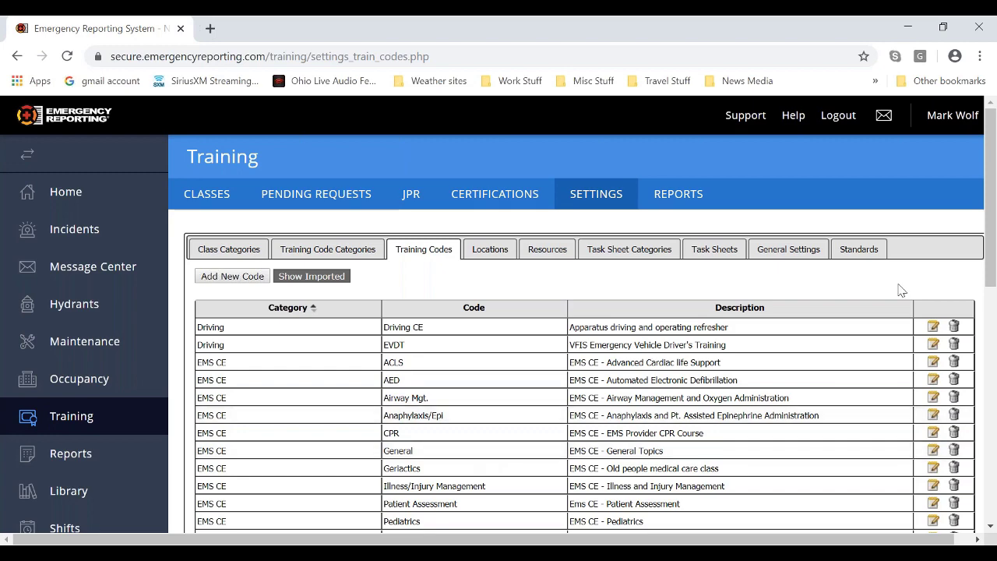
# Switch to the Excel workbook "VTh 2019-12 Training Codes Examples - 1", maximize it and show the Class Category sheet
pyautogui.moveTo(996, 205); pyautogui.dragTo(512, 81)
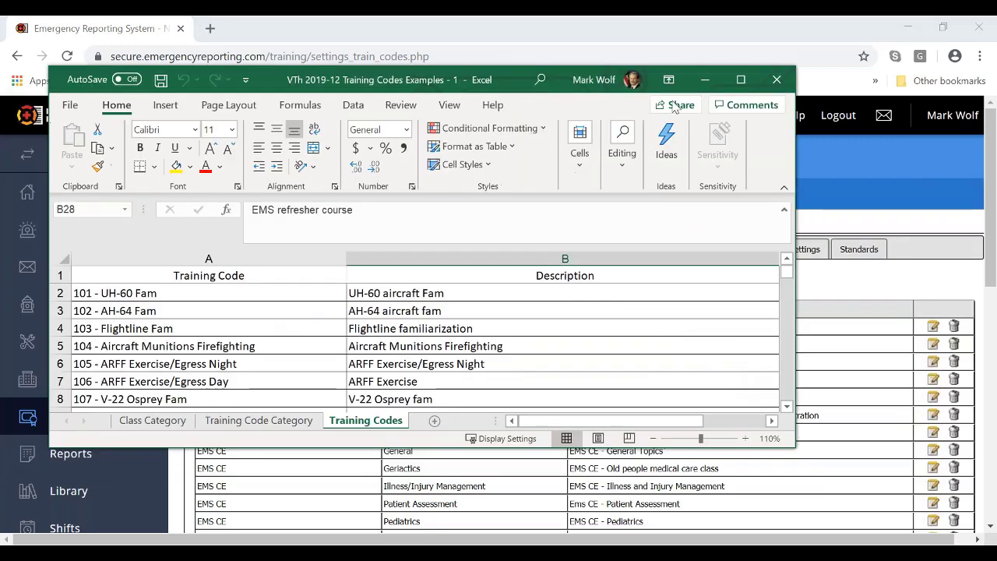
pyautogui.click(741, 83)
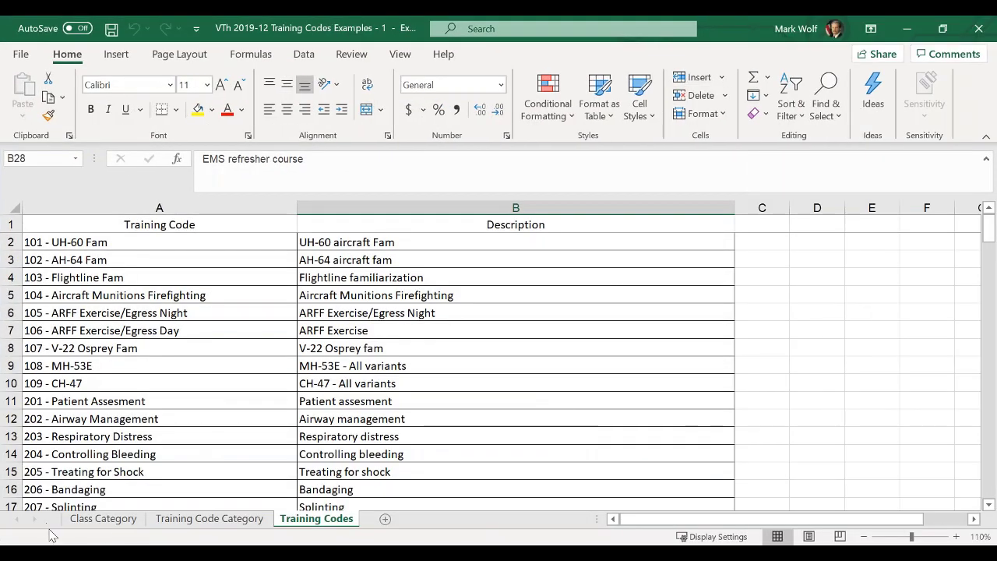
pyautogui.click(106, 521)
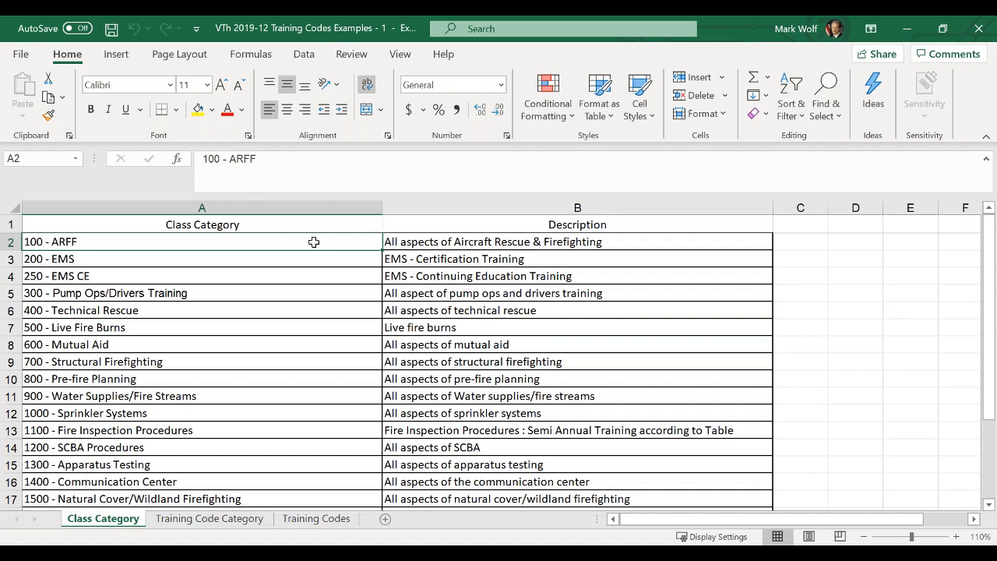
# Review the example class categories and their descriptions, from 100 - ARFF through 2100 - Compliance Training
pyautogui.click(658, 242)
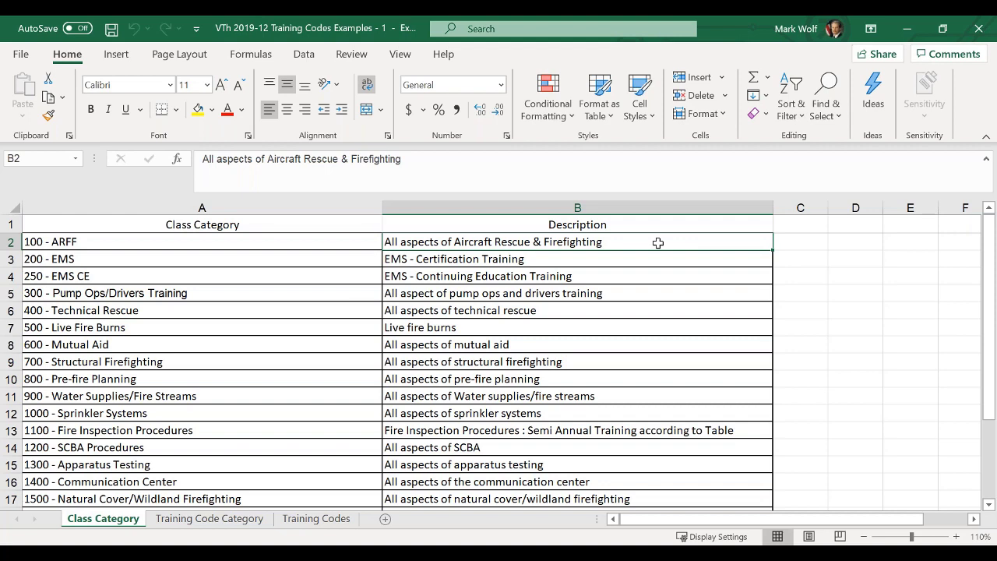
pyautogui.scroll(-1, 345, 316)
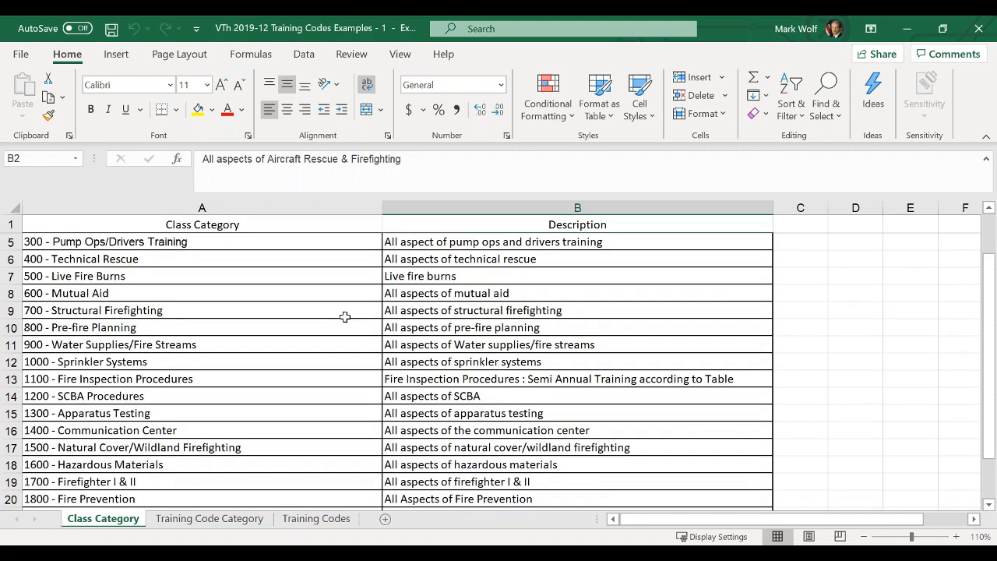
pyautogui.scroll(-1, 343, 314)
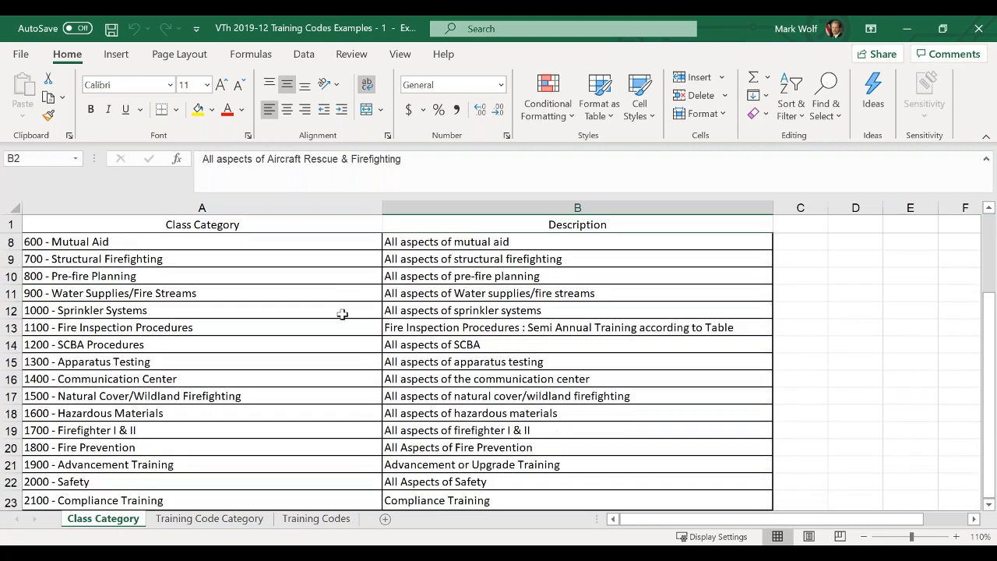
pyautogui.scroll(-1, 342, 314)
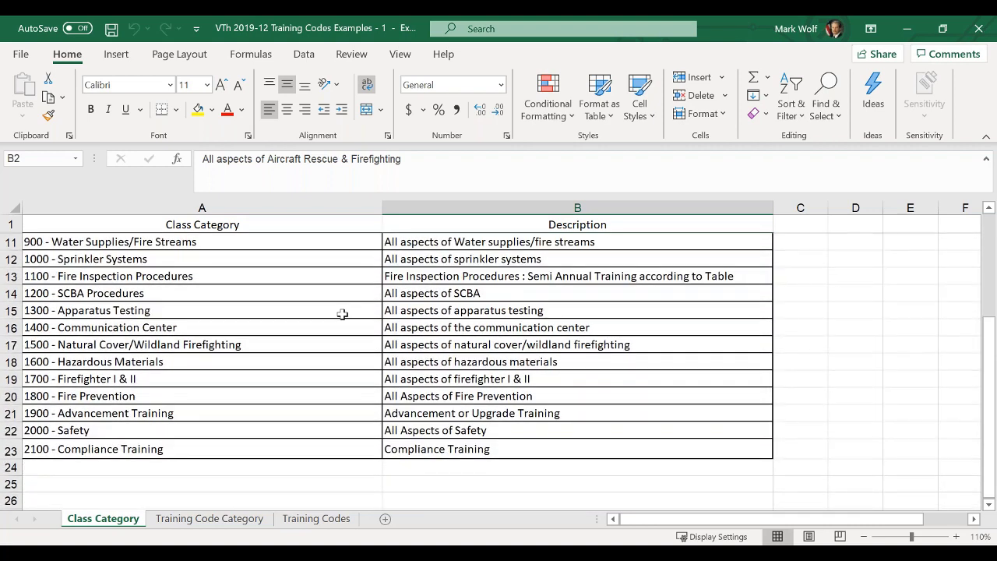
pyautogui.scroll(-1, 342, 314)
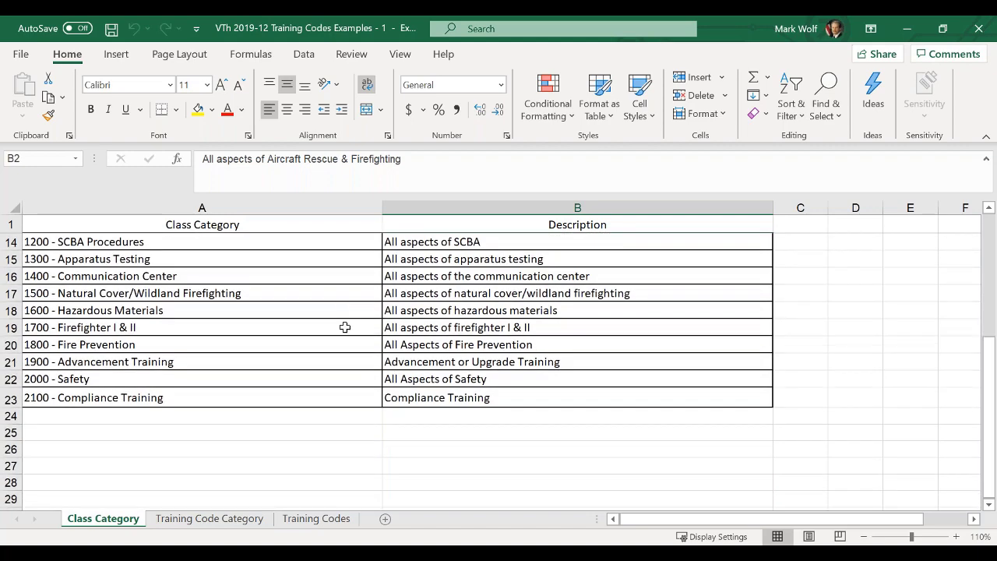
pyautogui.scroll(-1, 346, 335)
pyautogui.scroll(2, 347, 347)
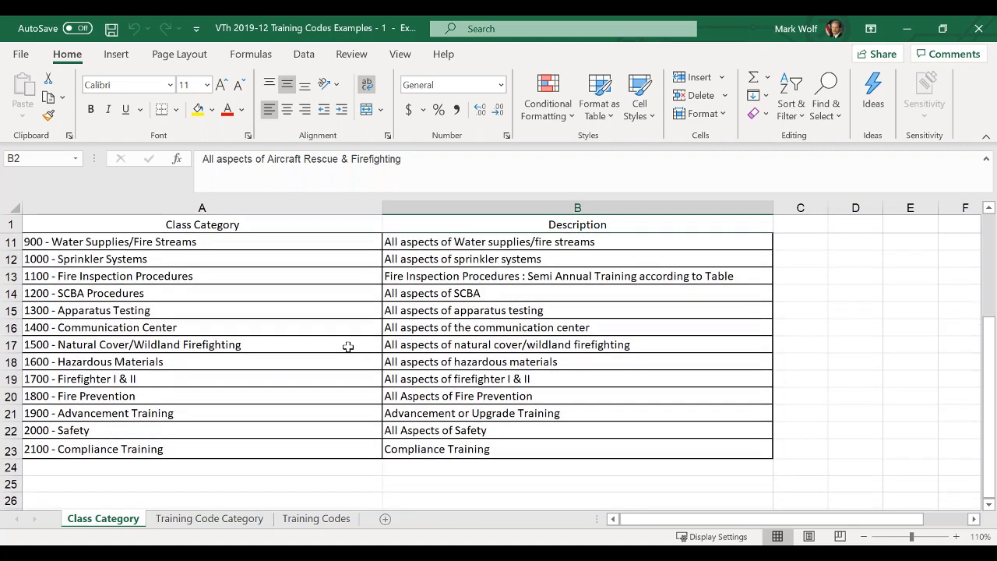
pyautogui.scroll(2, 348, 346)
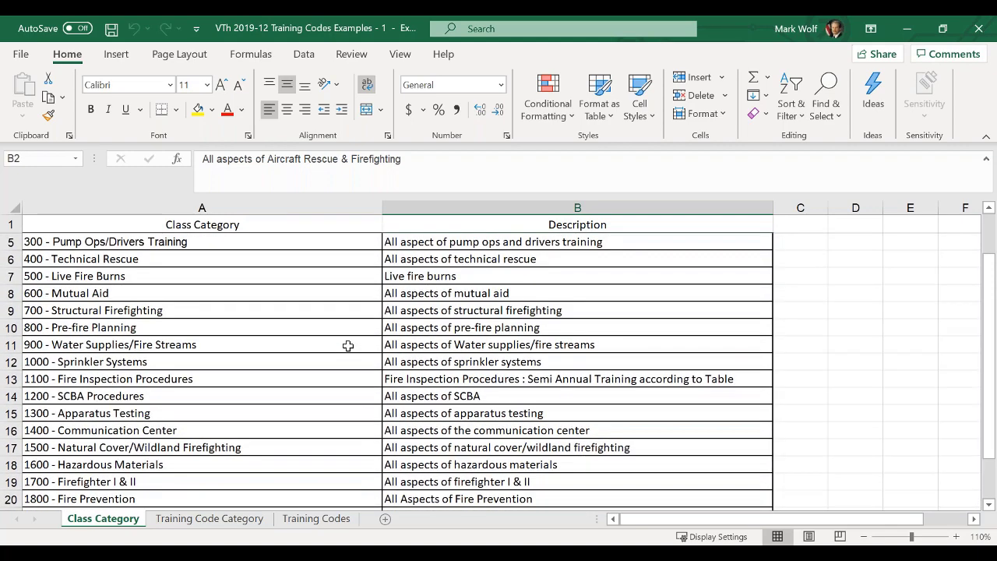
pyautogui.scroll(1, 348, 345)
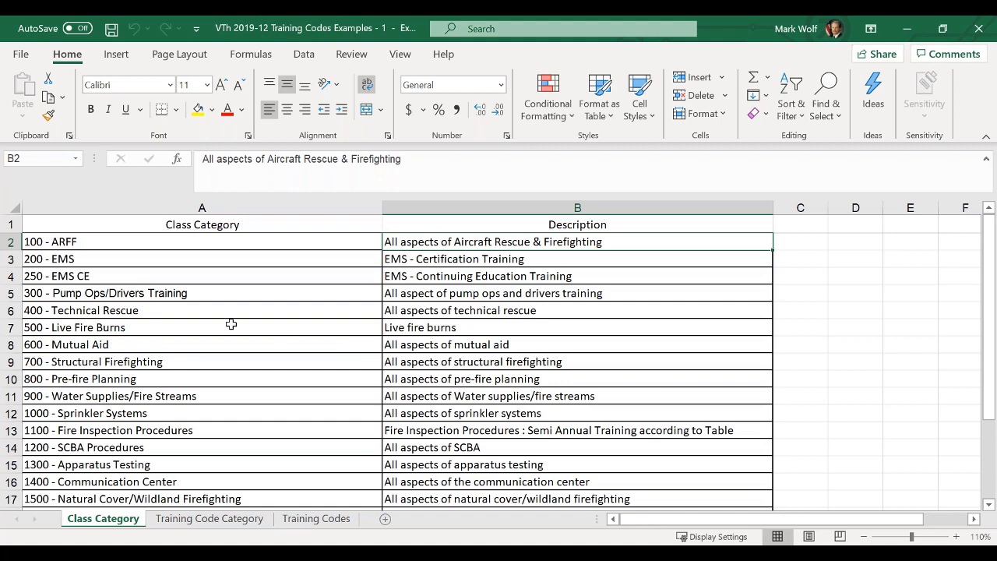
# Highlight the 200 - EMS and 250 - EMS CE rows in turn to compare certification with continuing education
pyautogui.click(117, 278)
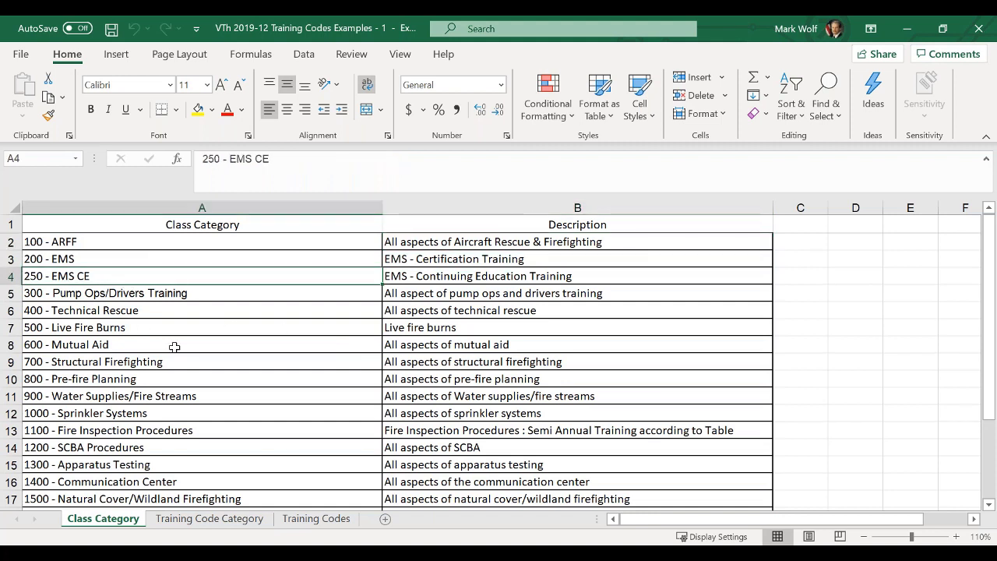
pyautogui.click(11, 275)
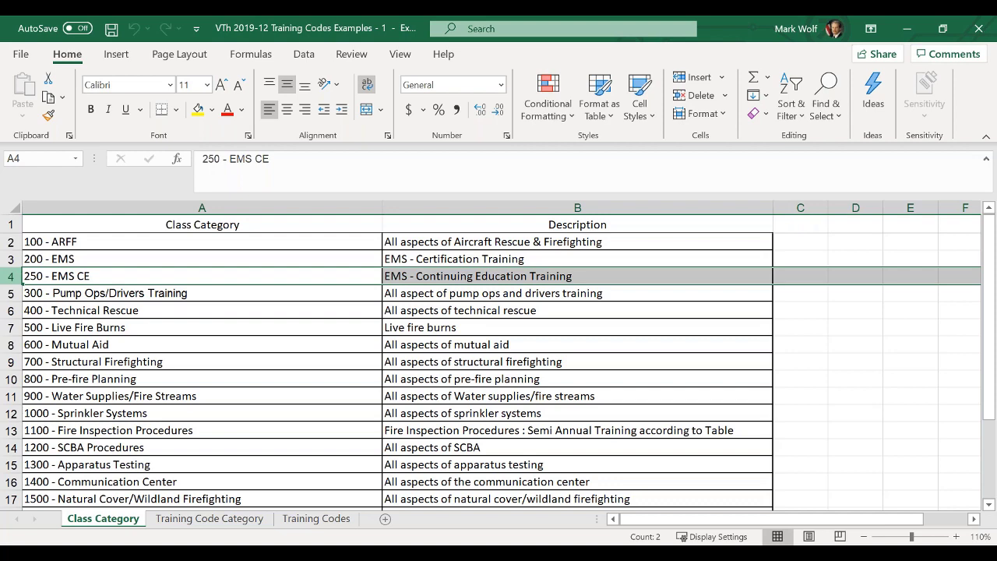
pyautogui.click(11, 259)
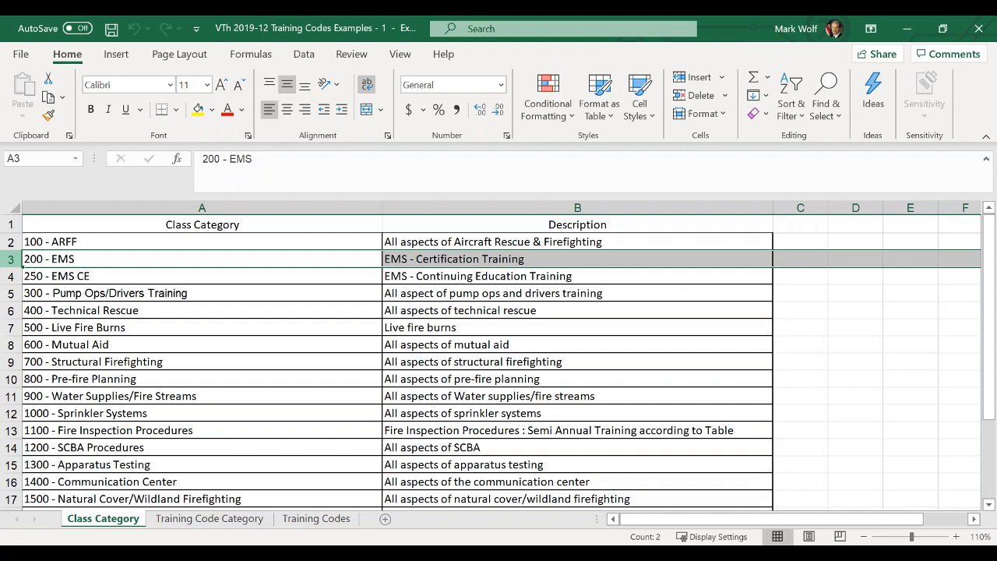
pyautogui.click(11, 276)
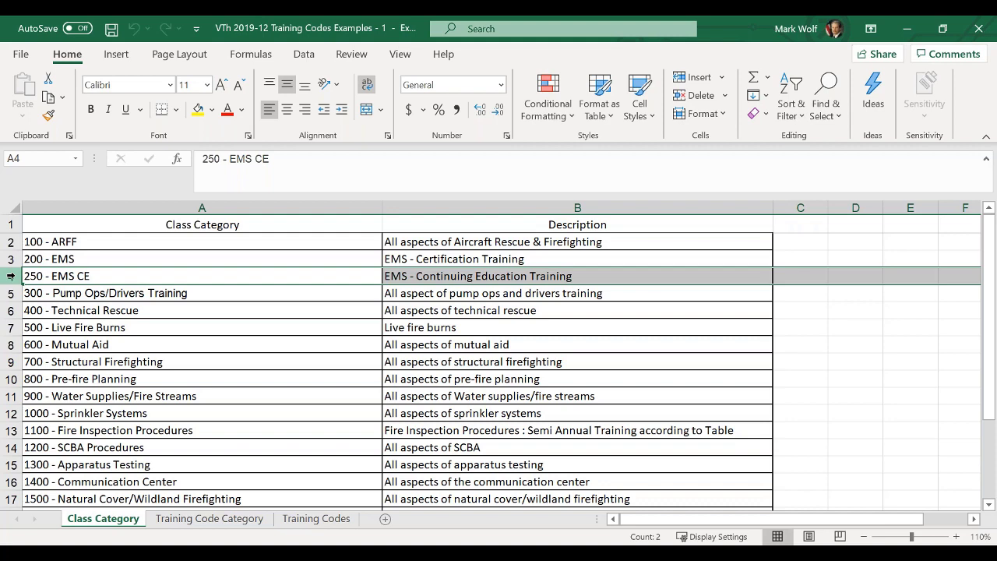
pyautogui.click(10, 259)
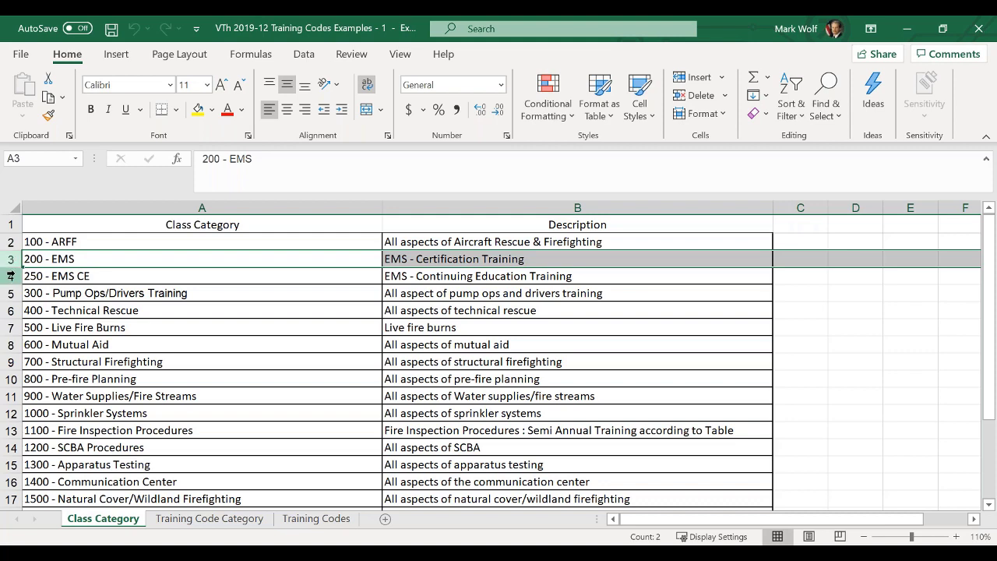
pyautogui.click(11, 276)
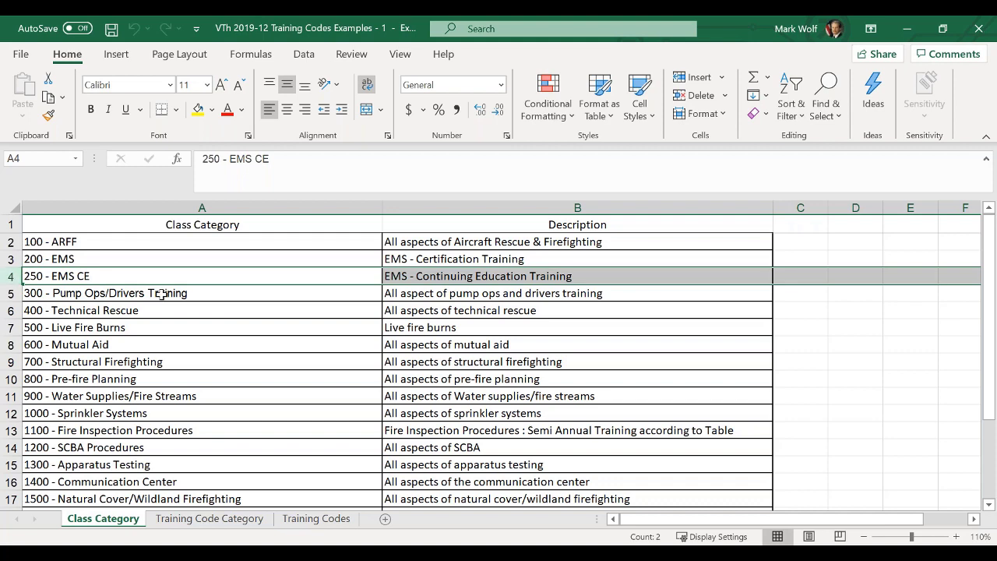
# Review all the example categories and descriptions on the Training Code Category sheet
pyautogui.click(209, 519)
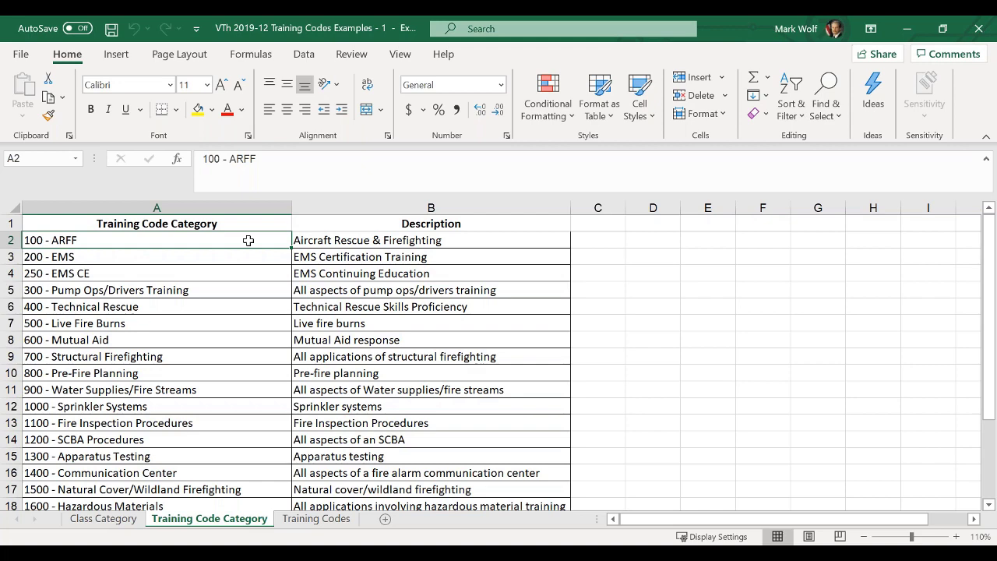
pyautogui.scroll(-1, 248, 240)
pyautogui.scroll(-1, 248, 241)
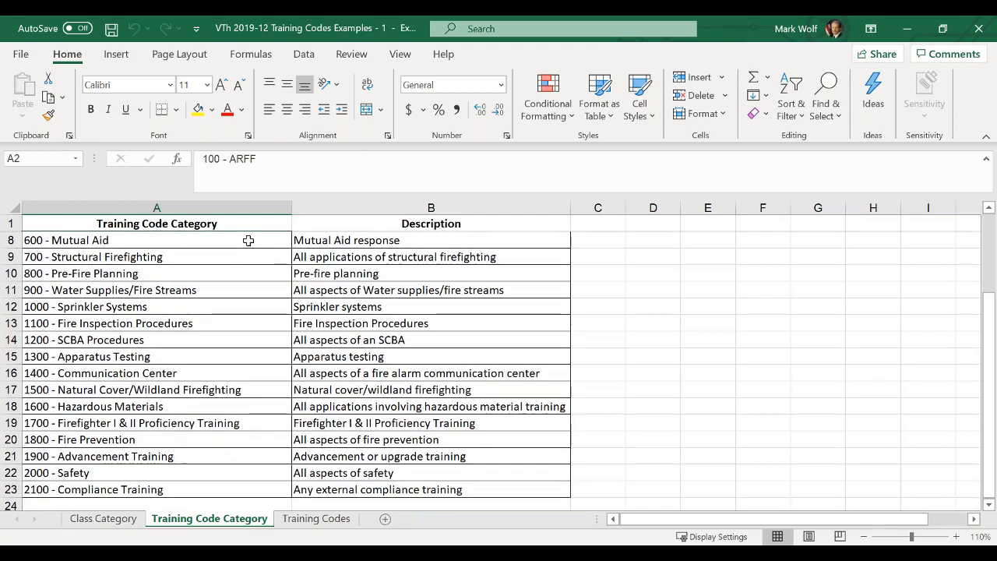
pyautogui.scroll(-1, 248, 240)
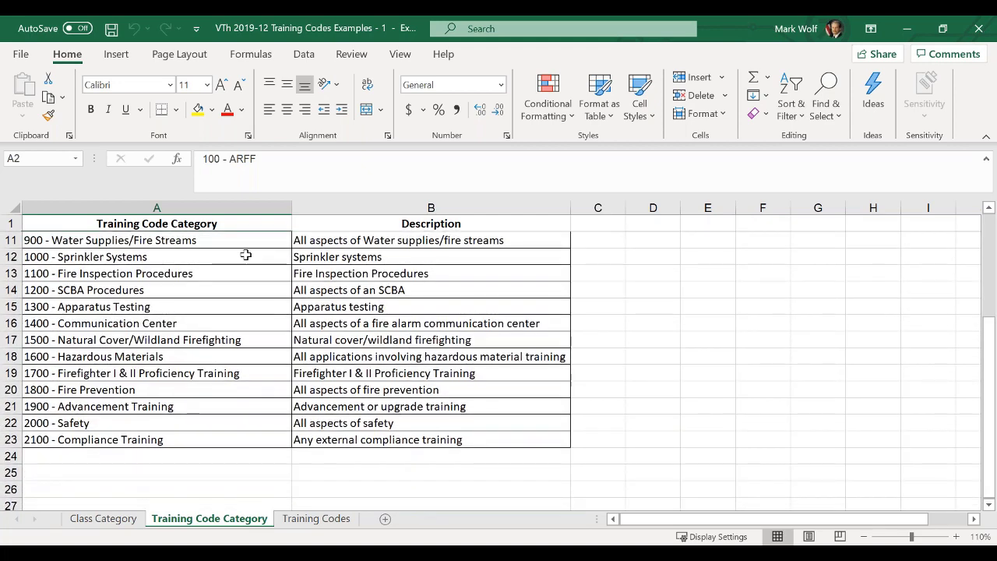
pyautogui.scroll(1, 216, 442)
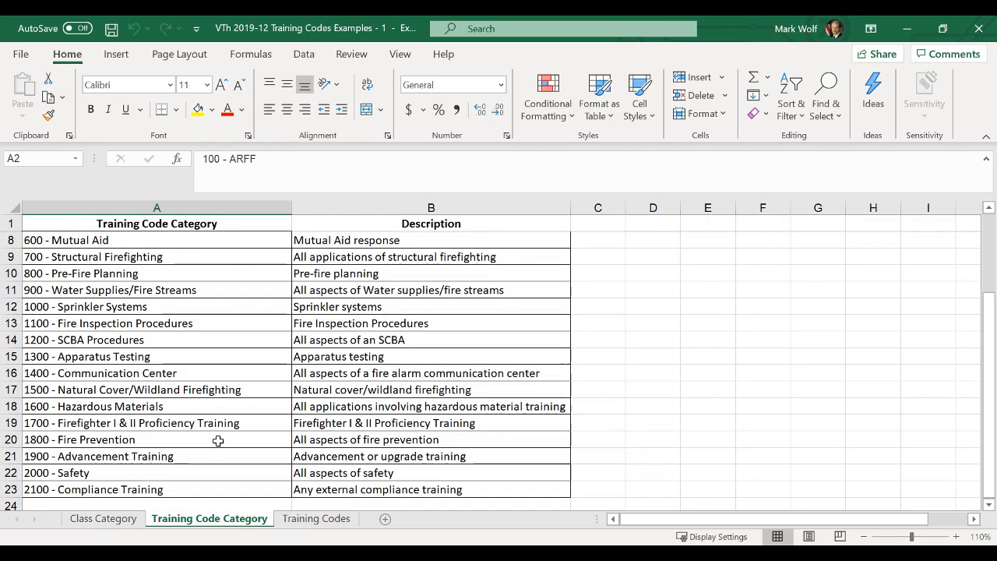
pyautogui.scroll(2, 240, 484)
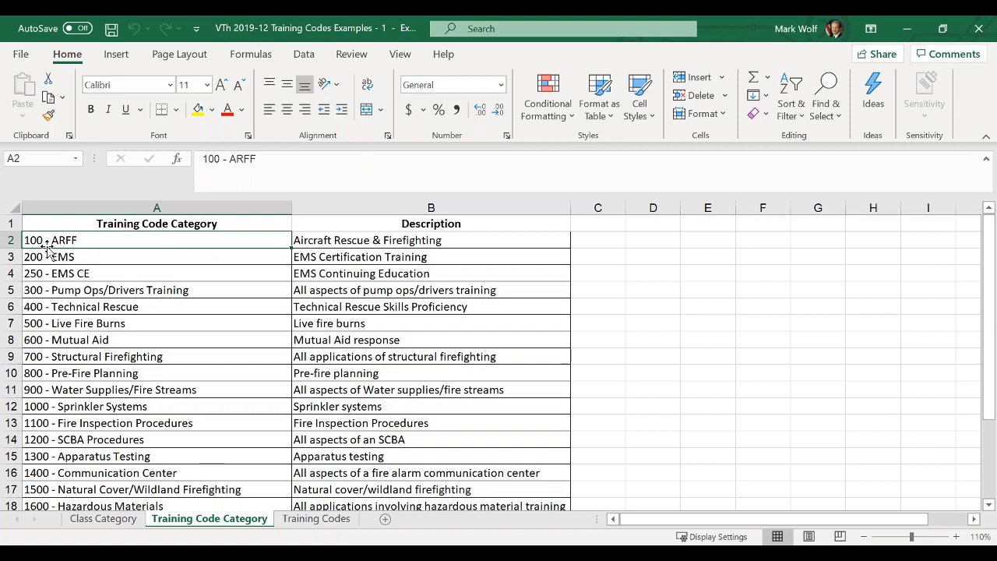
# Show the Training Codes sheet and examine how its 100-series codes, 101 - UH-60 Fam and 102 - AH-64 Fam, are numbered
pyautogui.click(328, 521)
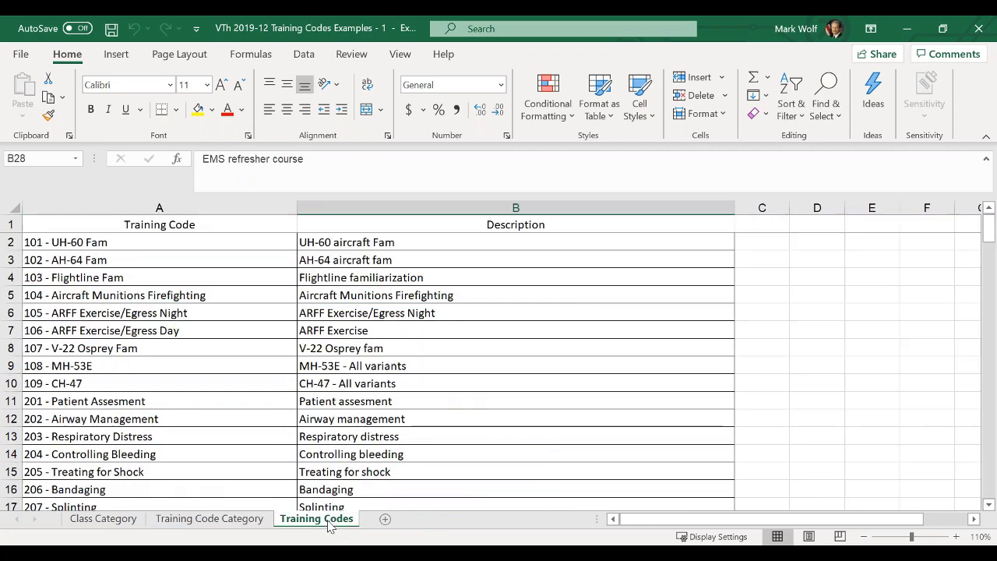
pyautogui.click(143, 242)
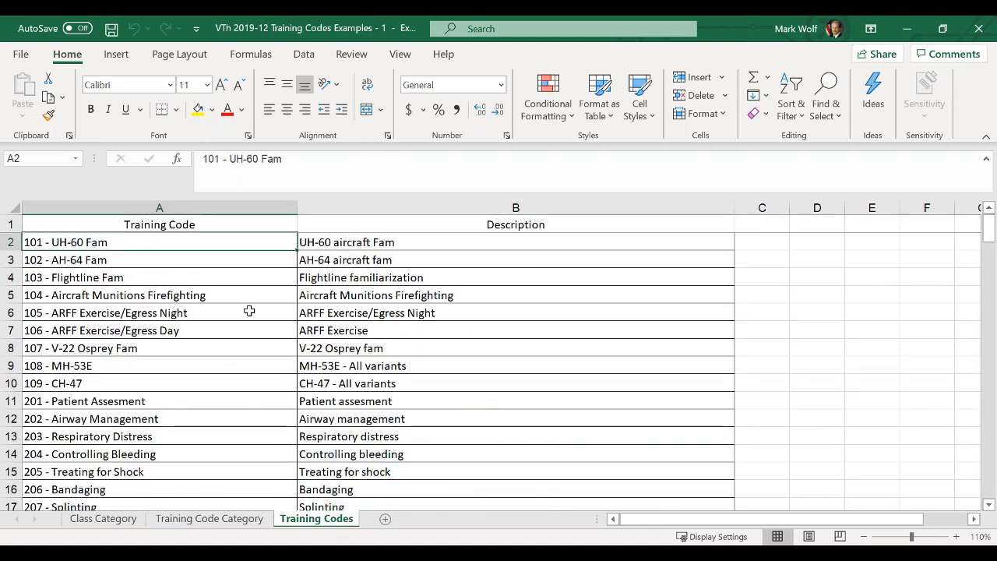
pyautogui.click(190, 260)
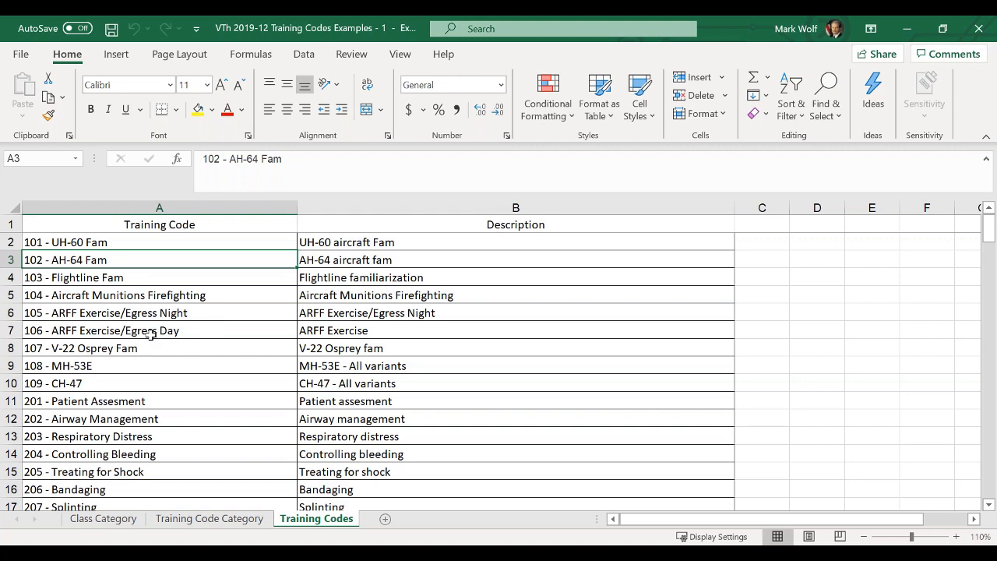
pyautogui.click(51, 242)
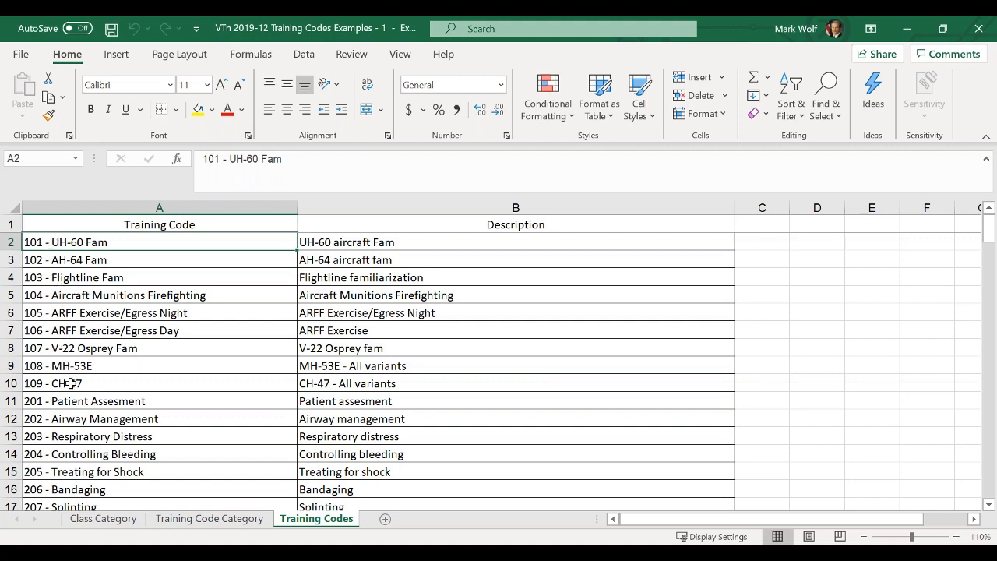
# Review the example training codes and descriptions from 201 - Patient Assesment through 601 - Mutual Aid Responsibilities
pyautogui.scroll(-3, 71, 383)
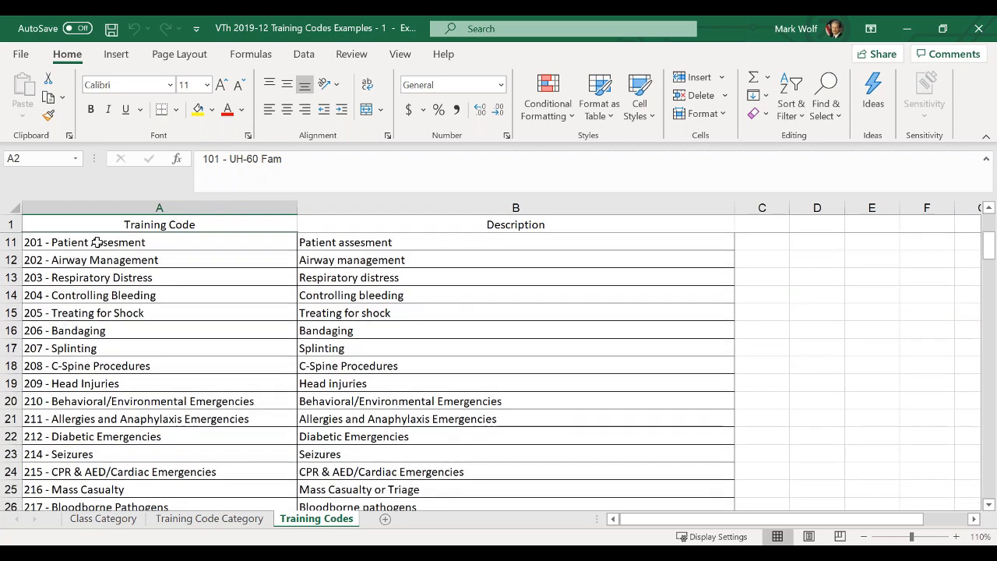
pyautogui.scroll(-1, 92, 330)
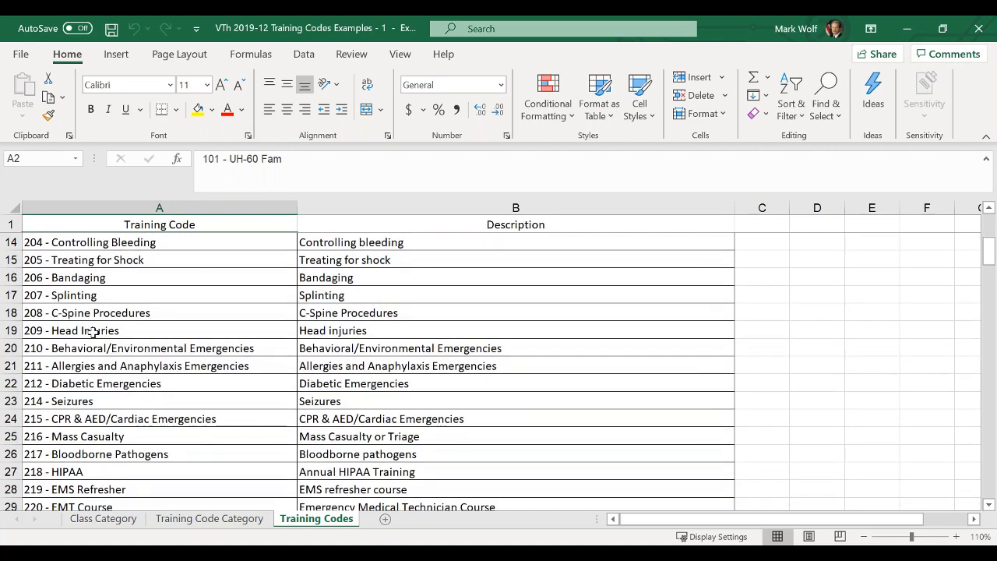
pyautogui.scroll(-4, 92, 330)
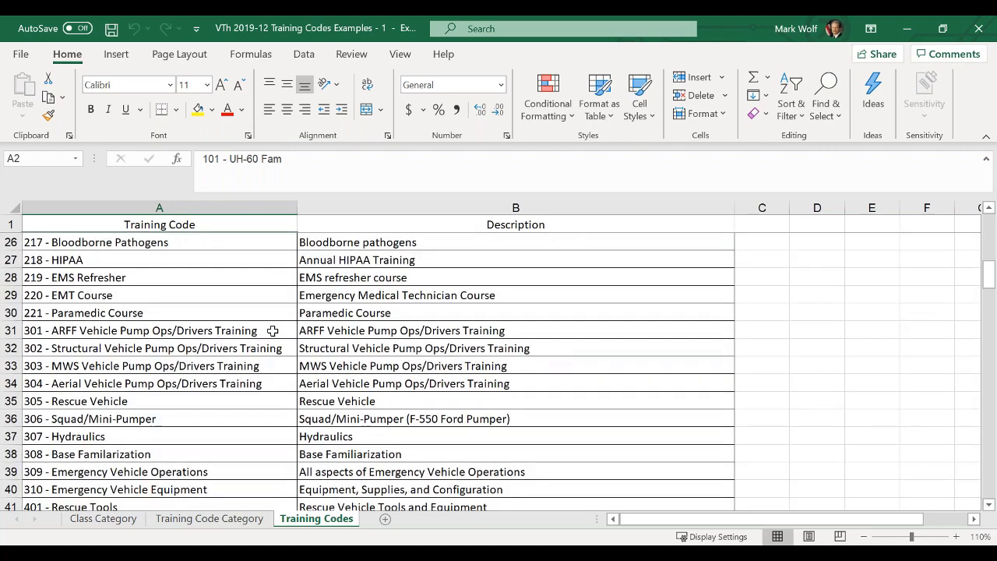
pyautogui.scroll(-1, 272, 330)
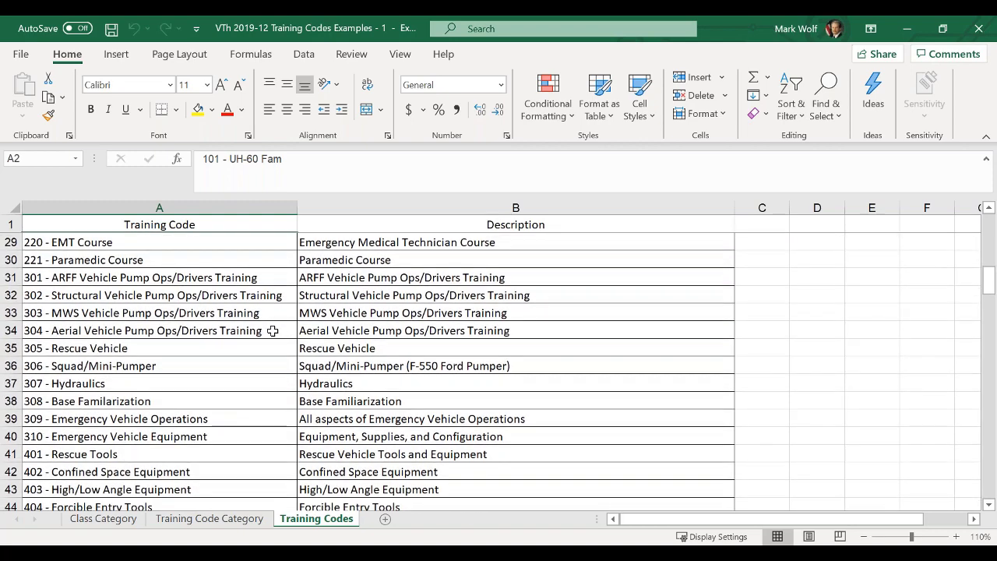
pyautogui.scroll(-1, 271, 330)
pyautogui.scroll(-1, 271, 331)
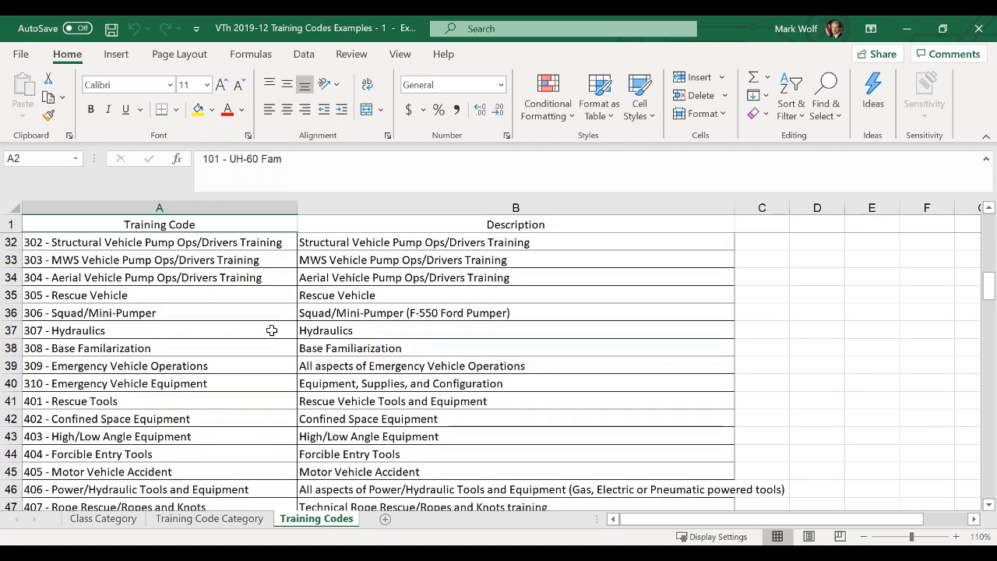
pyautogui.scroll(-2, 271, 330)
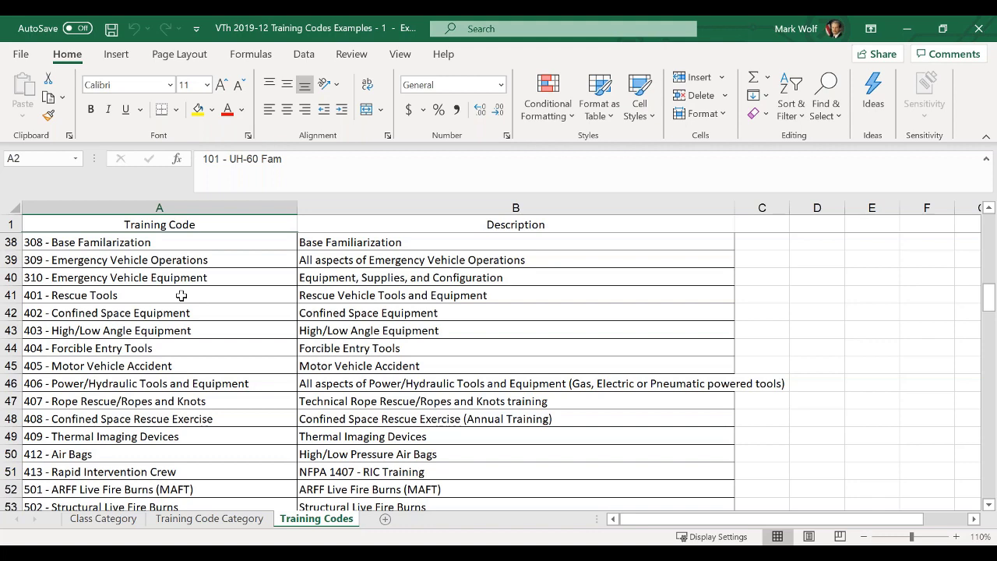
pyautogui.scroll(-1, 181, 295)
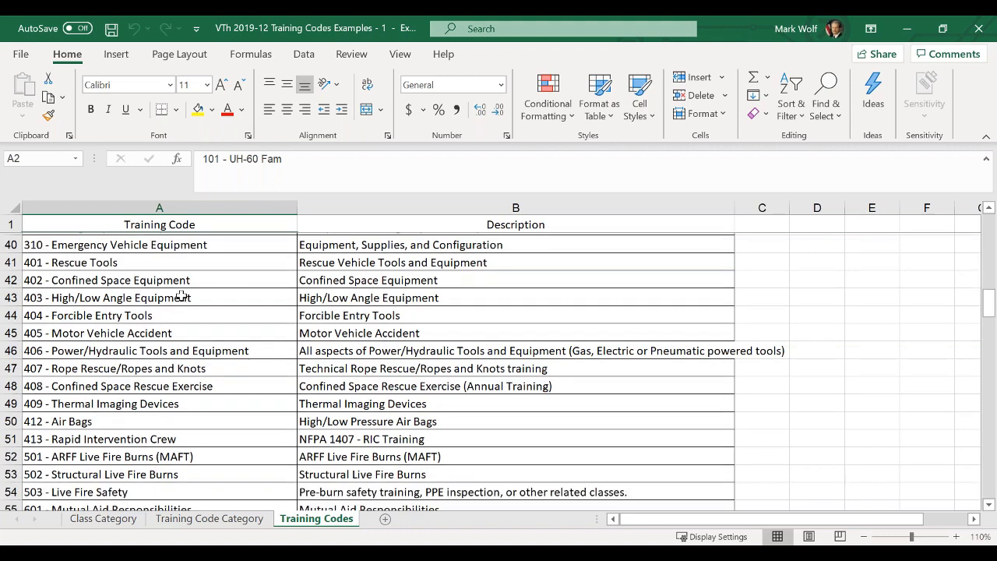
pyautogui.scroll(-2, 181, 296)
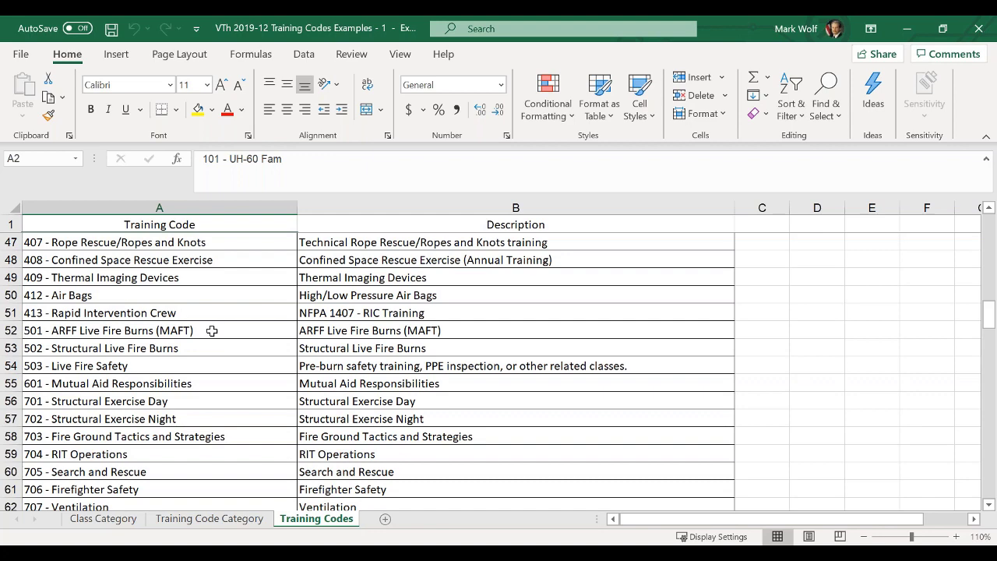
pyautogui.scroll(-1, 211, 331)
pyautogui.scroll(-1, 212, 331)
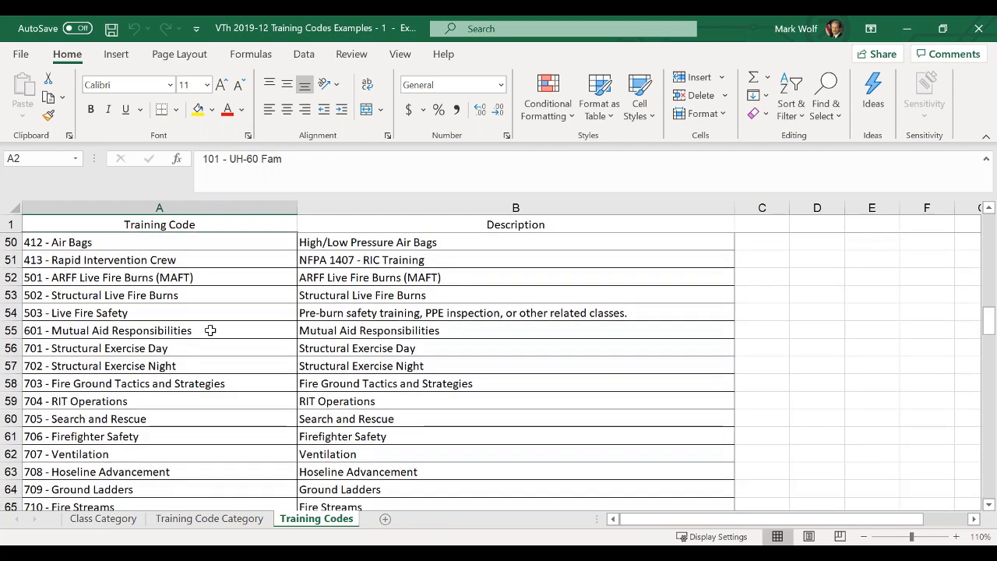
# Review the remaining example training codes and descriptions from 701 - Structural Exercise Day through 2104 - FD Policies
pyautogui.scroll(-2, 210, 331)
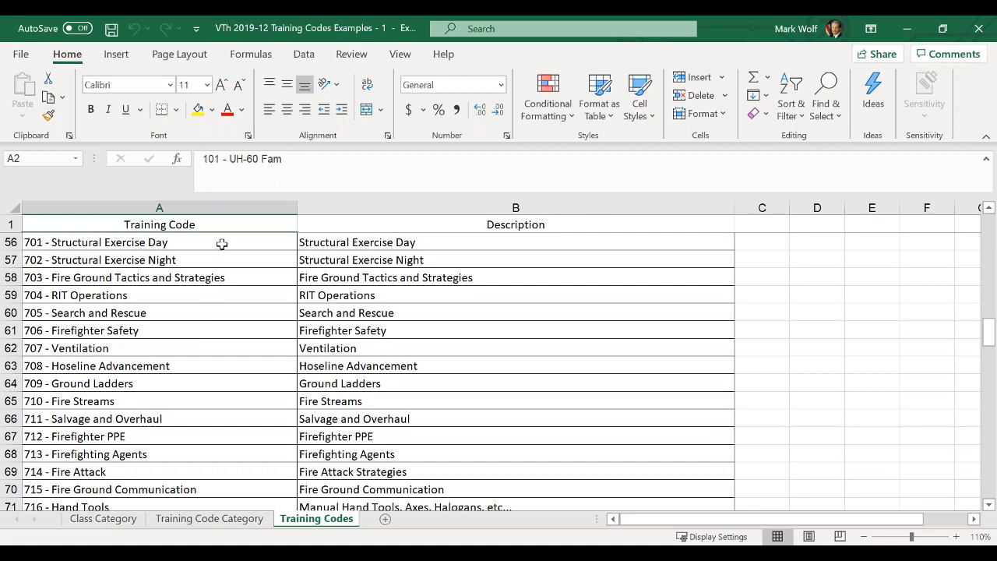
pyautogui.scroll(-1, 230, 365)
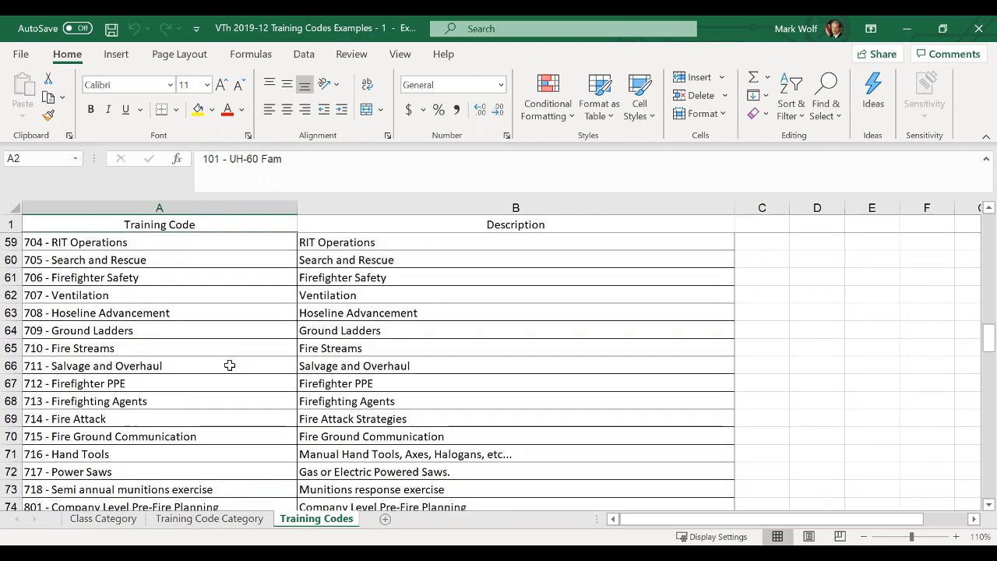
pyautogui.scroll(-2, 230, 365)
pyautogui.scroll(-1, 227, 362)
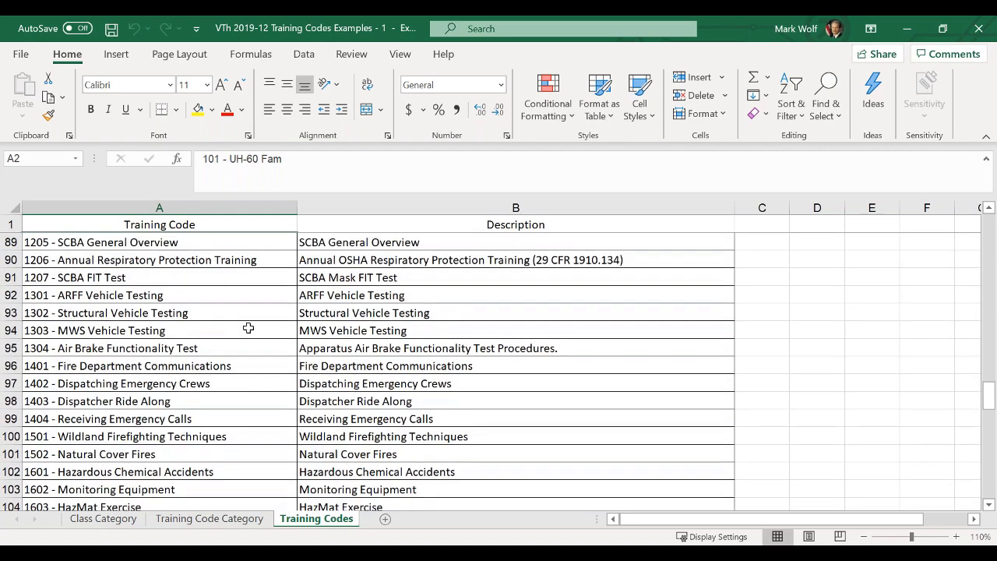
pyautogui.scroll(-3, 248, 328)
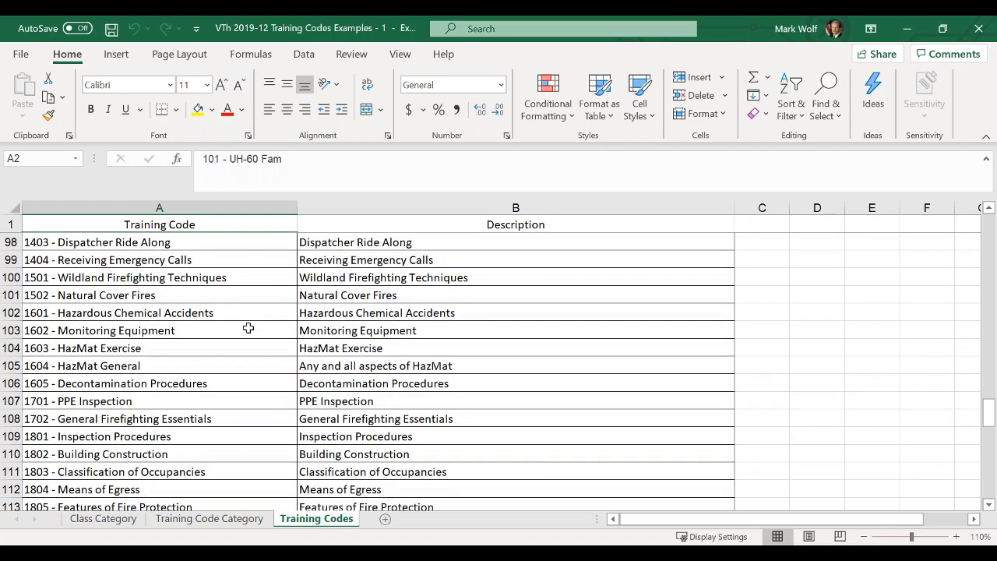
pyautogui.scroll(-1, 248, 328)
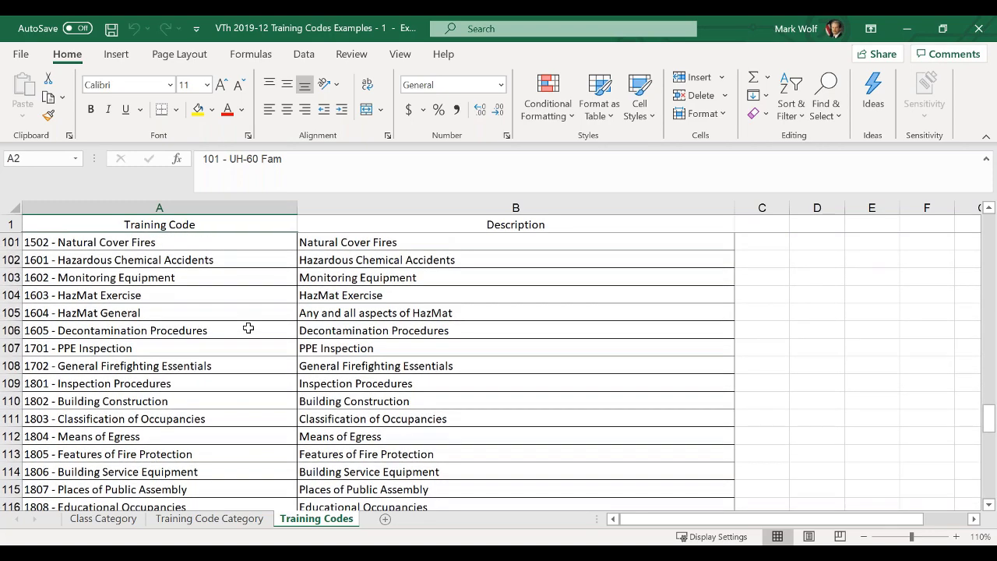
pyautogui.scroll(-3, 248, 328)
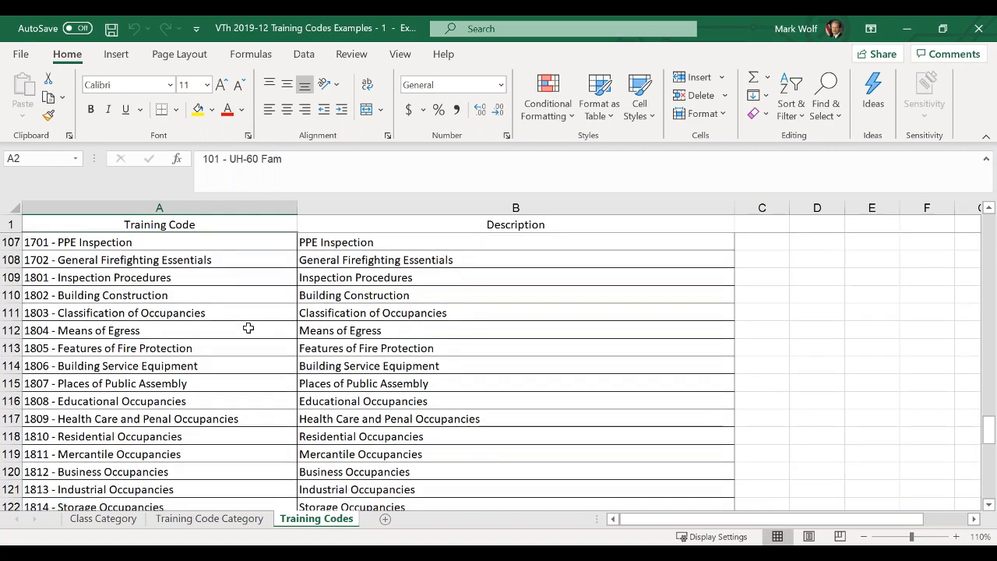
pyautogui.scroll(-2, 248, 328)
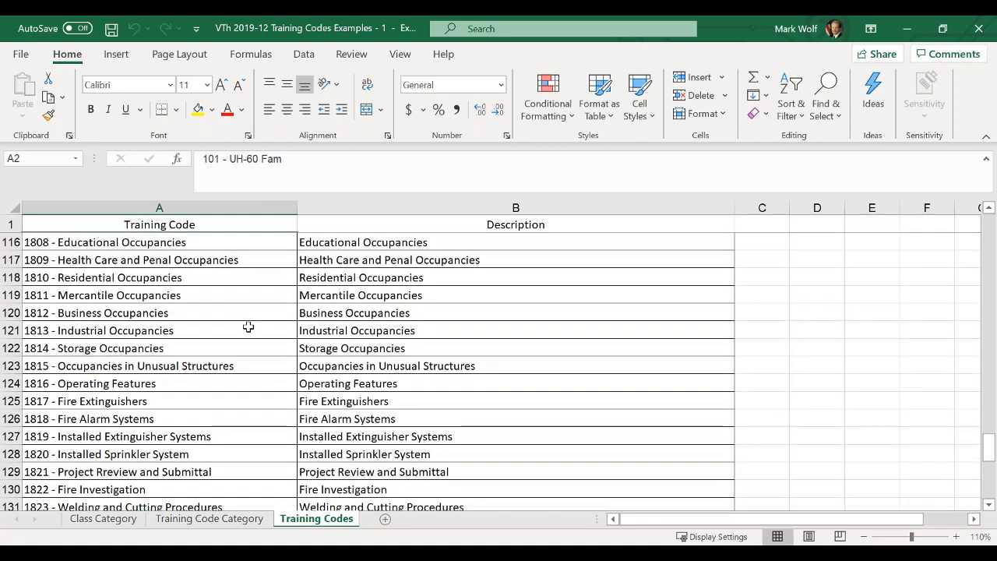
pyautogui.scroll(-1, 248, 328)
pyautogui.scroll(-1, 248, 327)
pyautogui.scroll(-1, 247, 327)
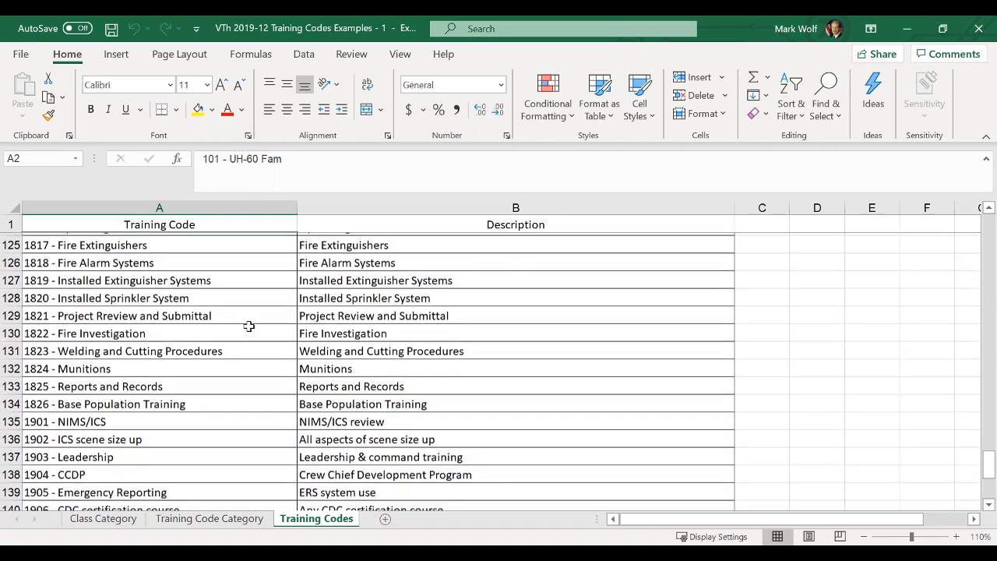
pyautogui.scroll(-1, 248, 327)
pyautogui.scroll(-2, 247, 328)
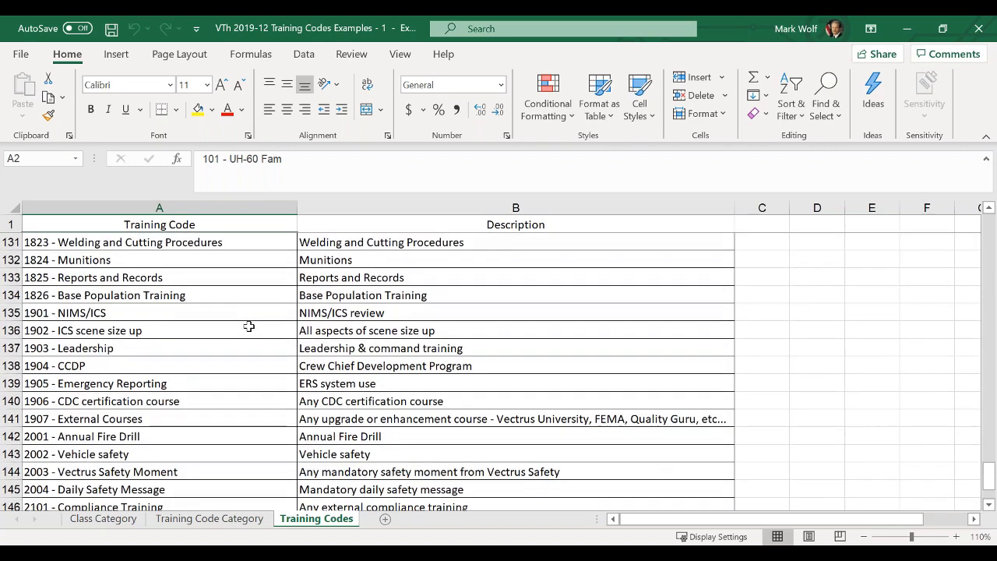
pyautogui.scroll(-1, 248, 328)
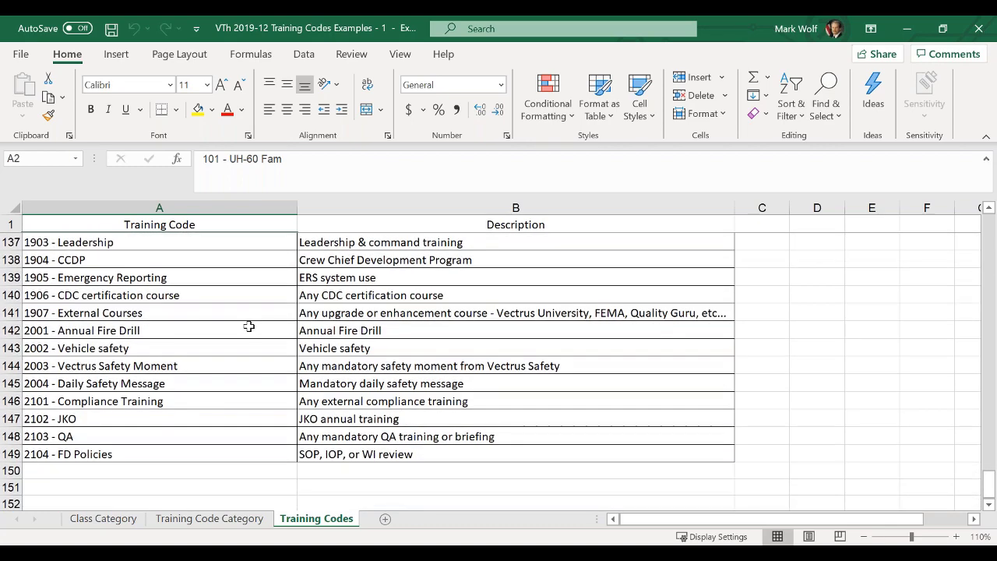
pyautogui.scroll(11, 248, 327)
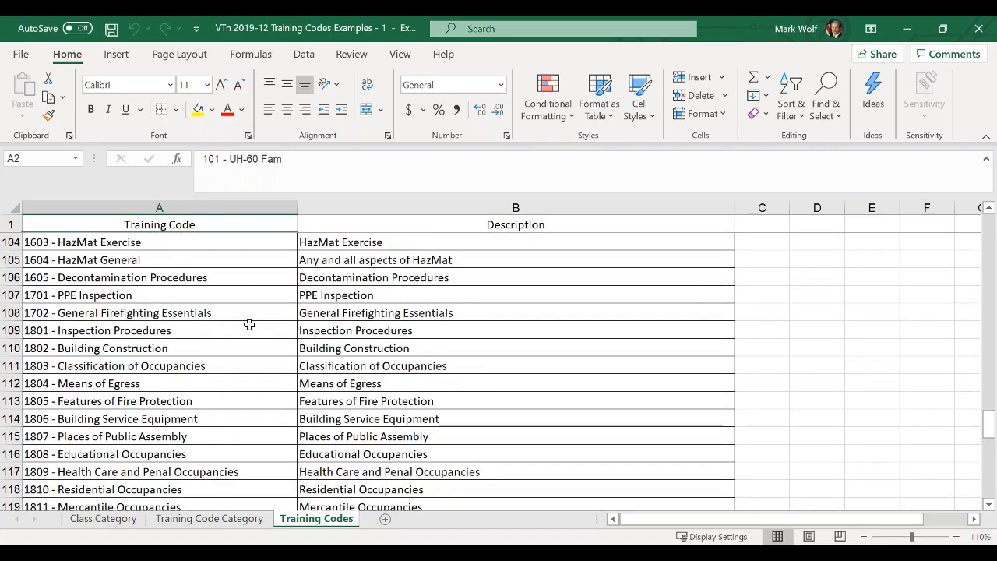
# Close the first example workbook and maximize the workbook "VTh 2019-12 Training Codes Examples - 2"
pyautogui.click(980, 35)
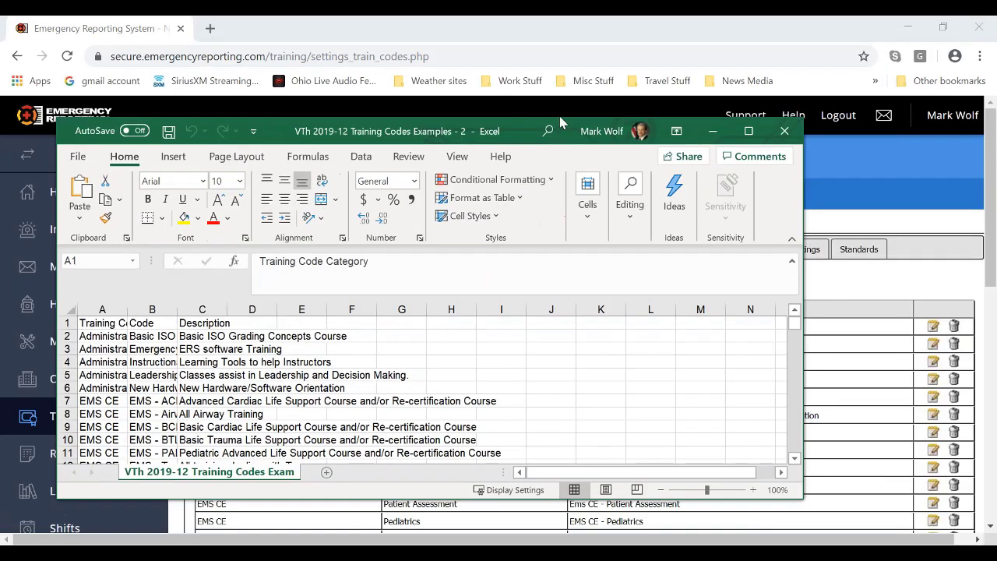
pyautogui.moveTo(560, 121); pyautogui.dragTo(624, 107)
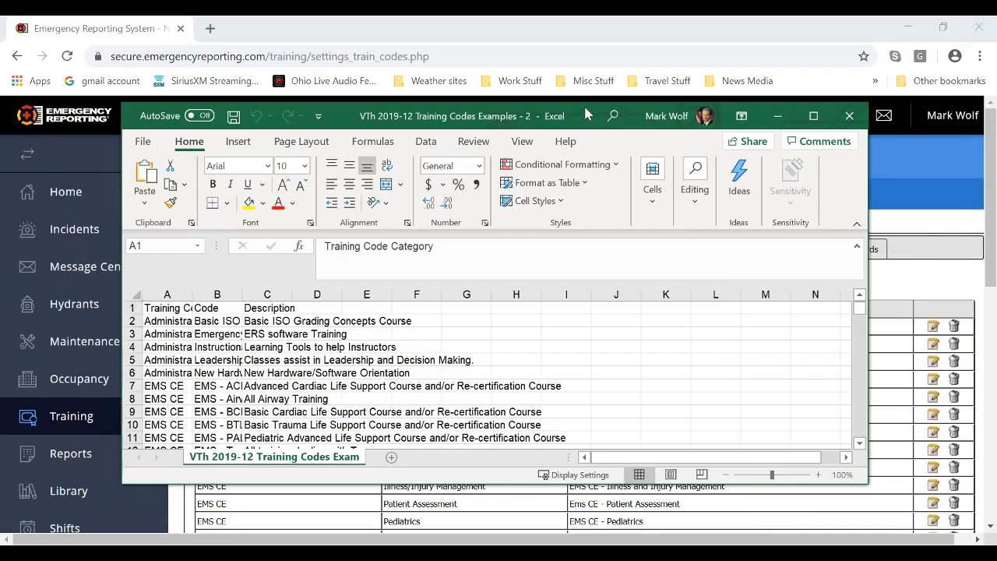
pyautogui.click(815, 118)
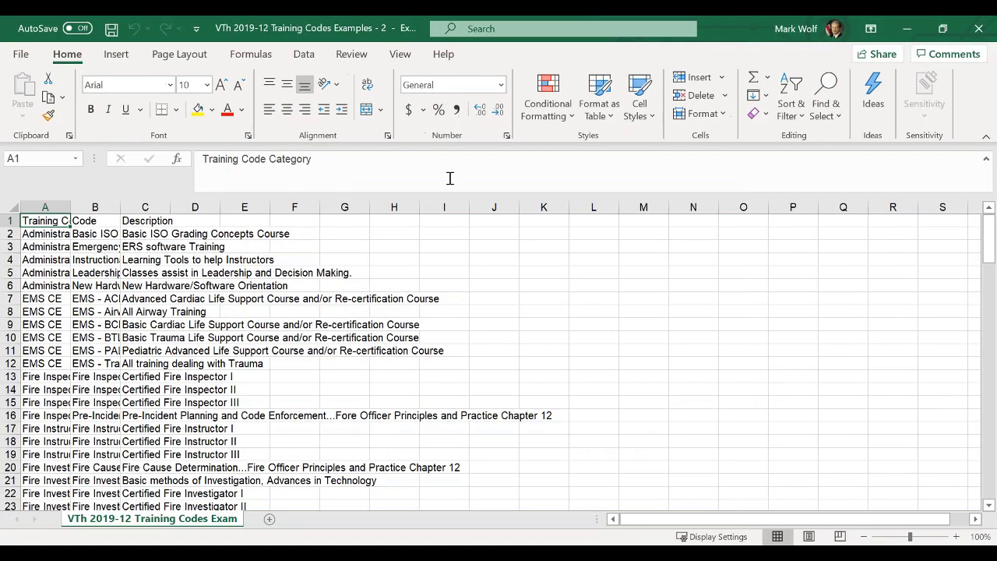
# AutoFit all columns of the sheet to their contents and clear the whole-sheet selection
pyautogui.click(7, 207)
pyautogui.doubleClick(70, 206)
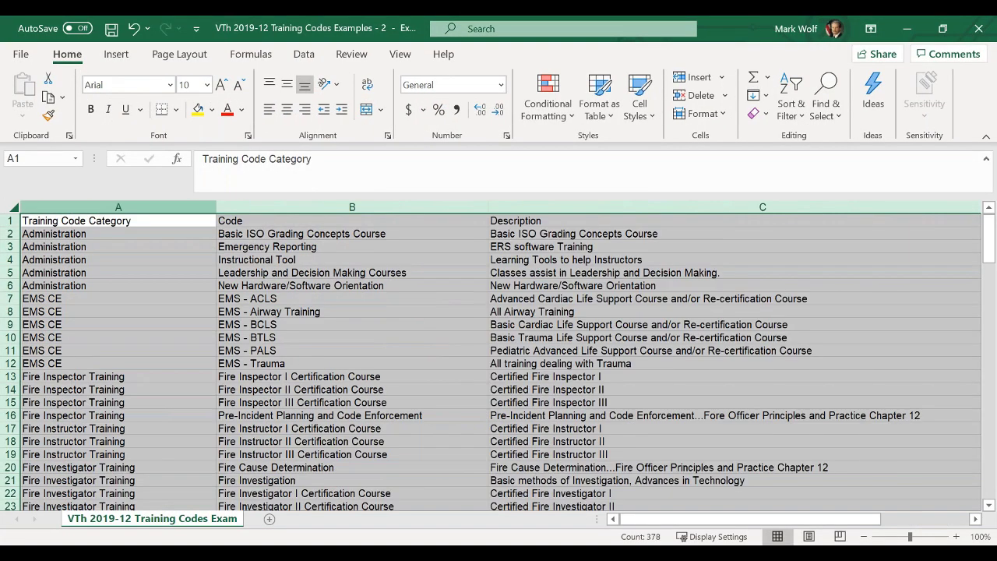
pyautogui.click(395, 301)
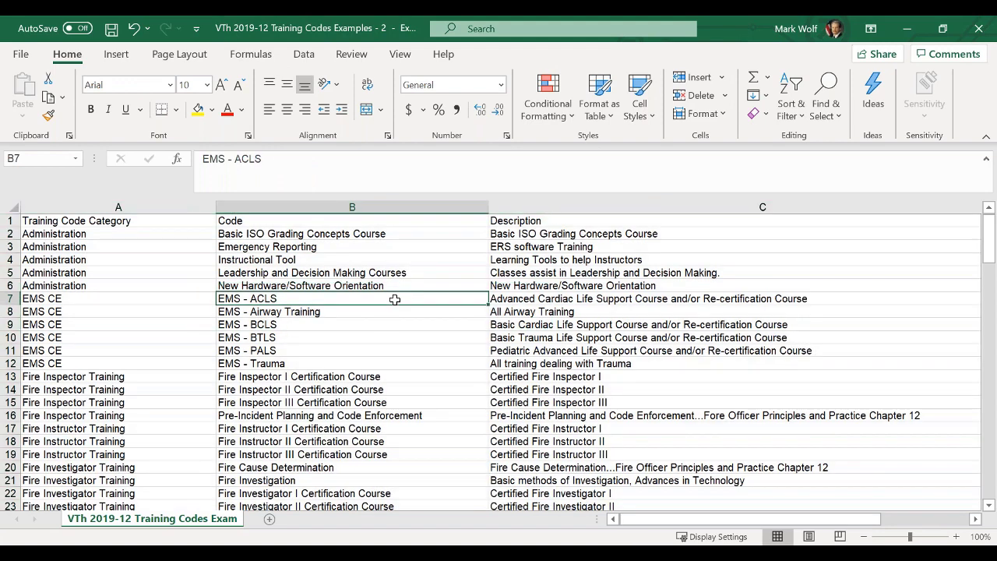
# Highlight the EMS CE category cells A7:A12 and review the example training codes from Administration through ISO Company Training
pyautogui.moveTo(78, 299); pyautogui.dragTo(104, 360)
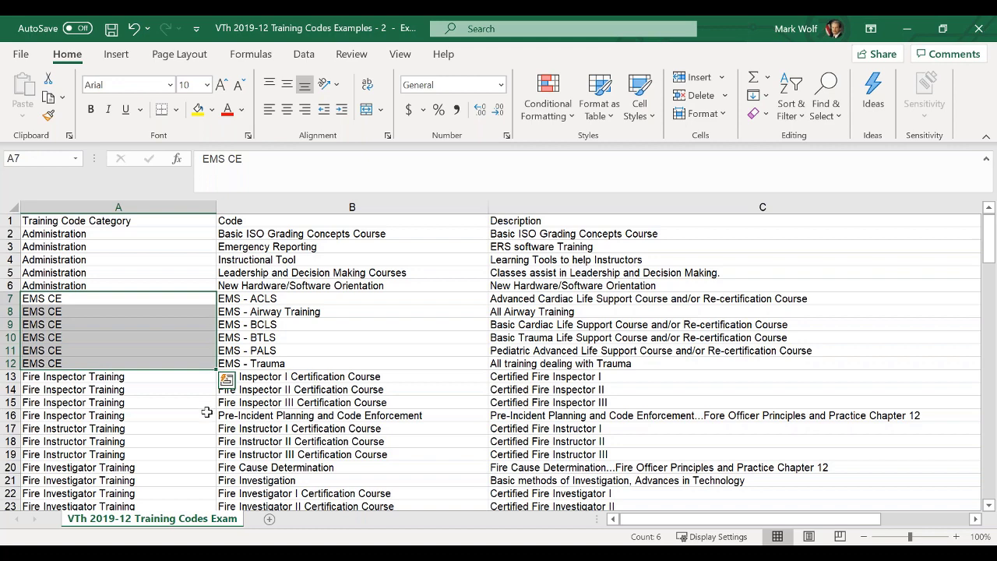
pyautogui.click(110, 298)
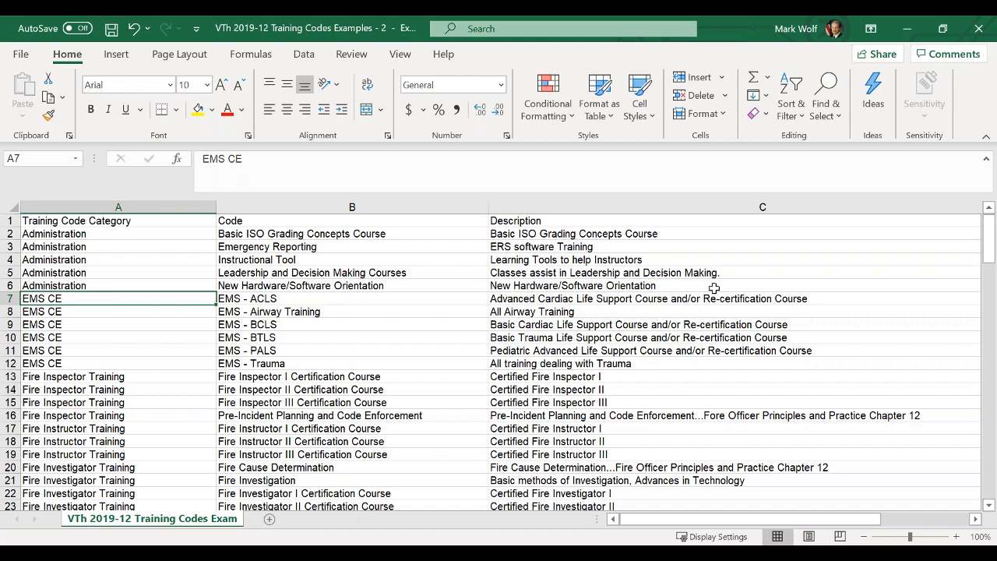
pyautogui.scroll(-2, 714, 288)
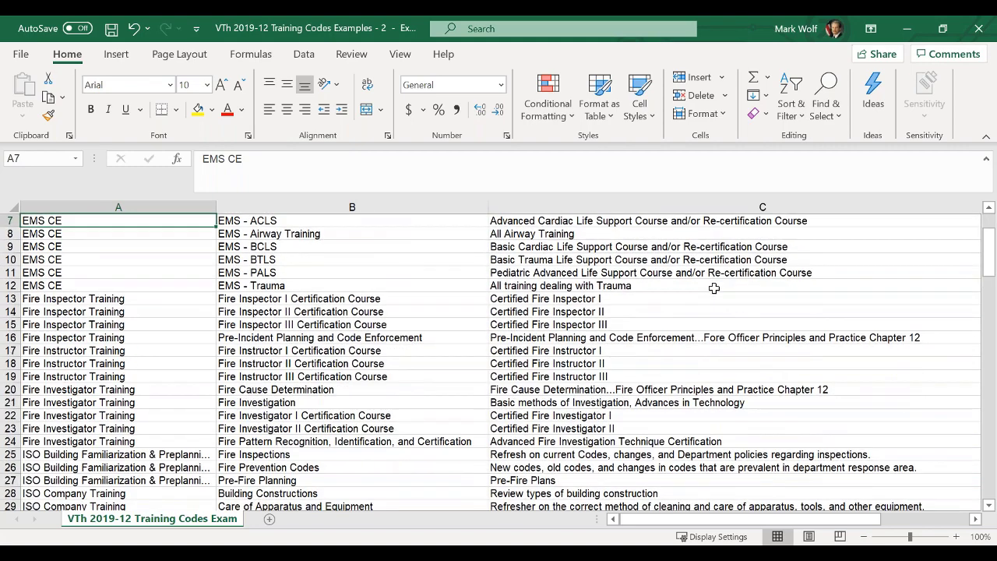
pyautogui.scroll(-2, 714, 288)
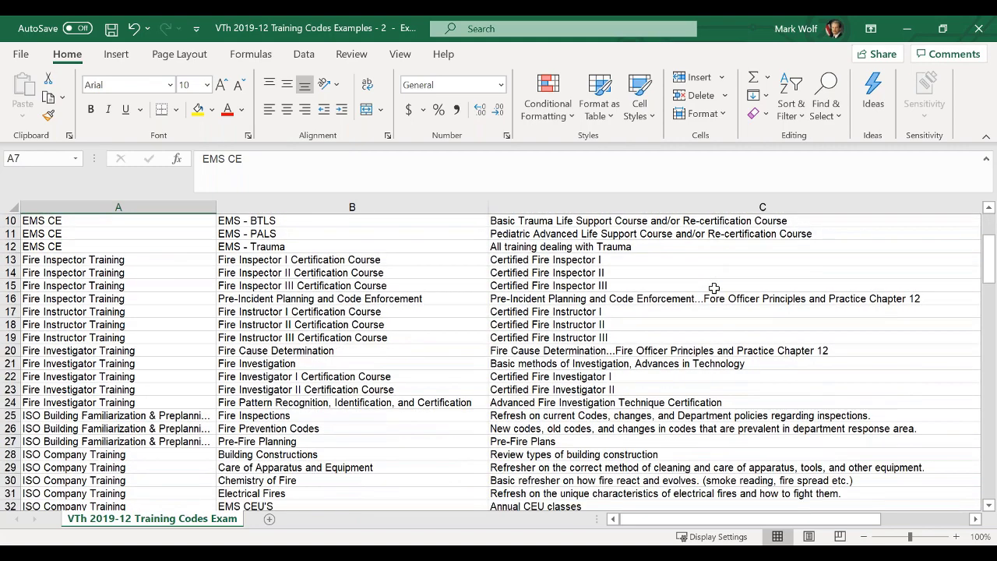
pyautogui.scroll(-3, 714, 288)
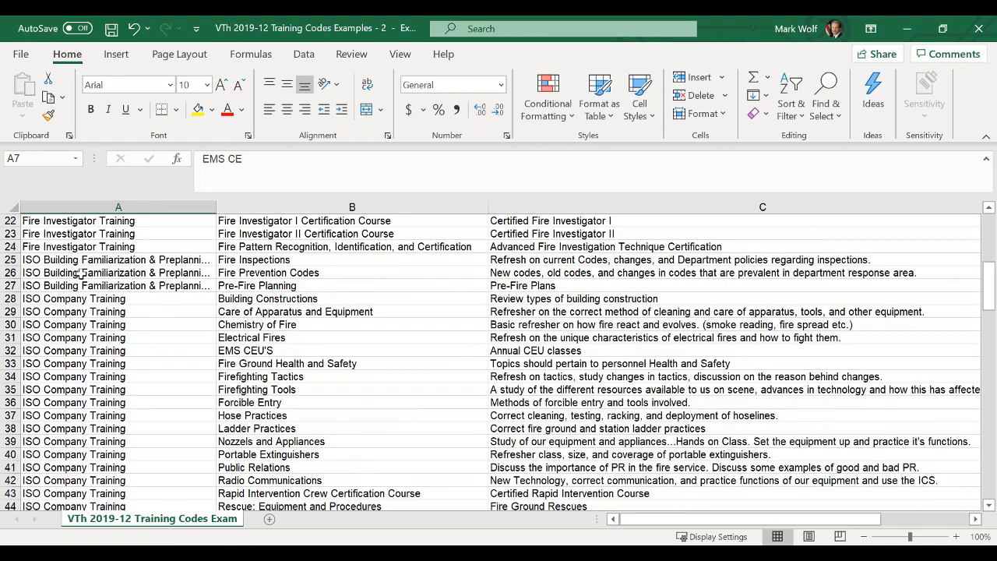
pyautogui.scroll(-4, 117, 348)
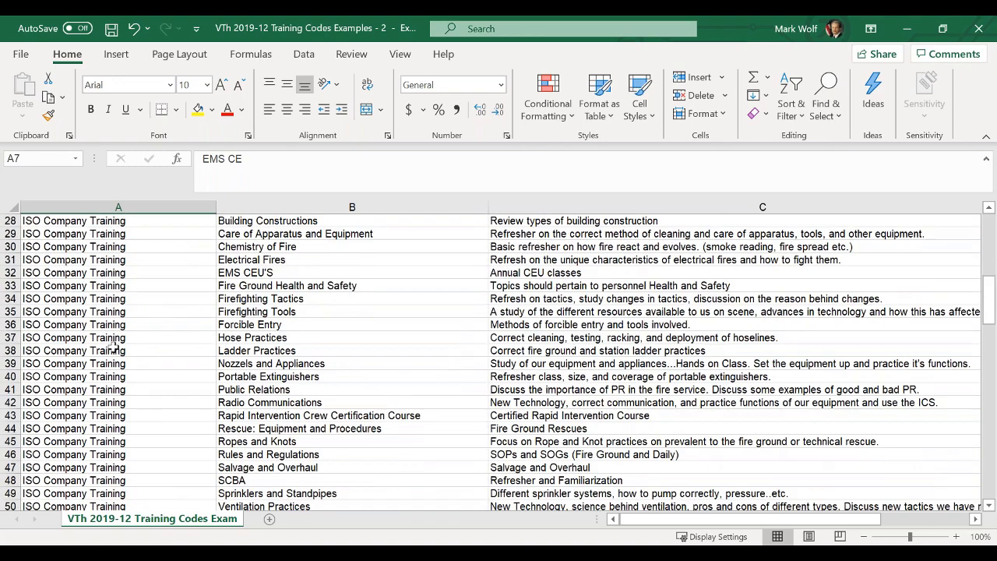
pyautogui.scroll(-2, 113, 347)
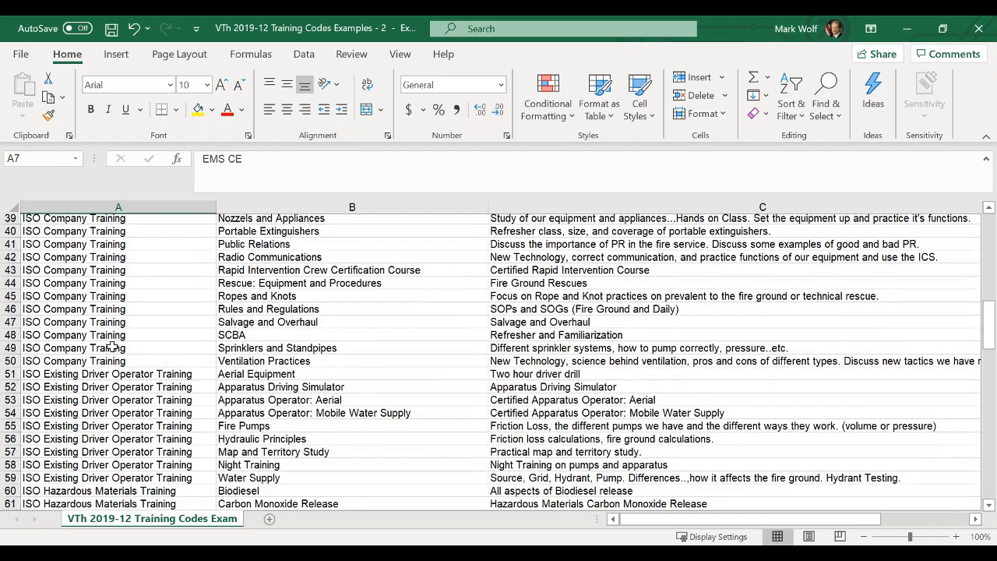
# Review the remaining example training codes and descriptions from ISO Existing Driver Operator Training through Technical Rescue Training
pyautogui.scroll(-3, 113, 349)
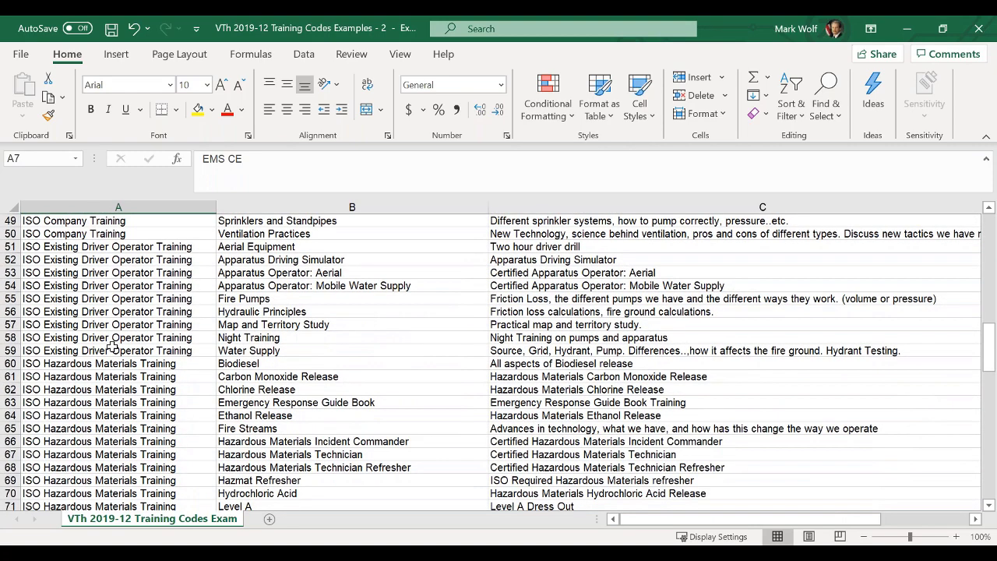
pyautogui.scroll(-7, 113, 349)
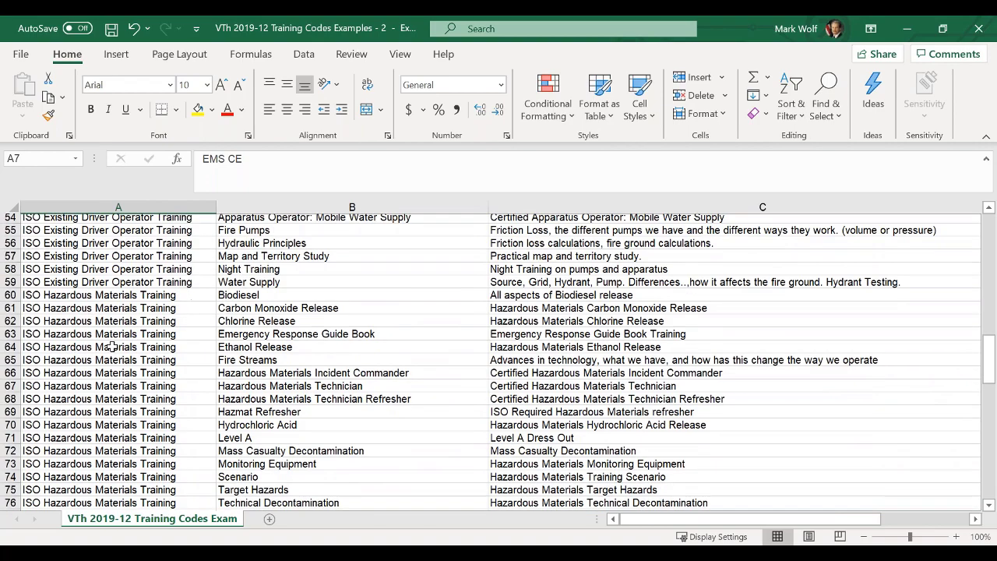
pyautogui.scroll(-2, 138, 343)
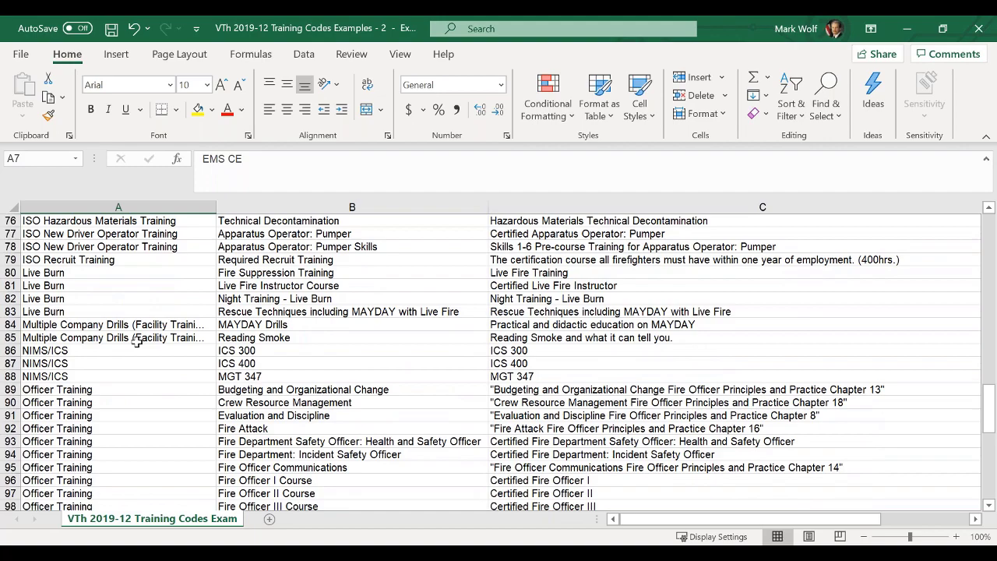
pyautogui.scroll(-7, 136, 342)
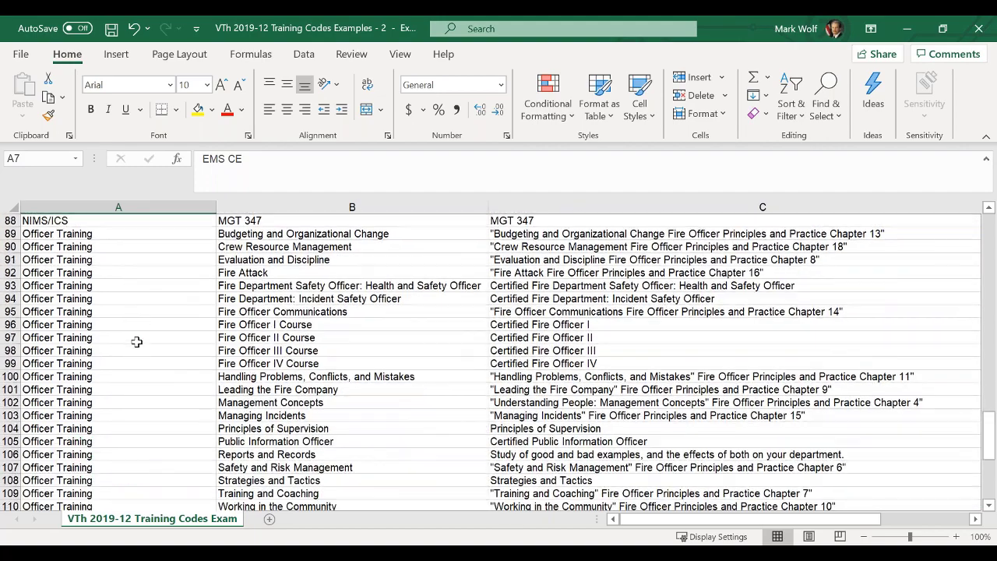
pyautogui.scroll(-3, 137, 342)
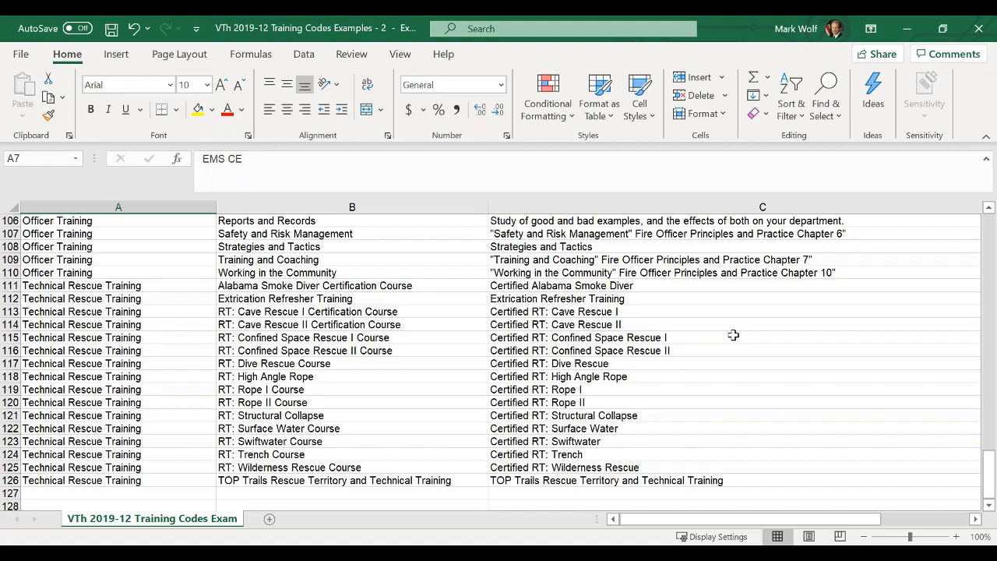
pyautogui.scroll(20, 733, 335)
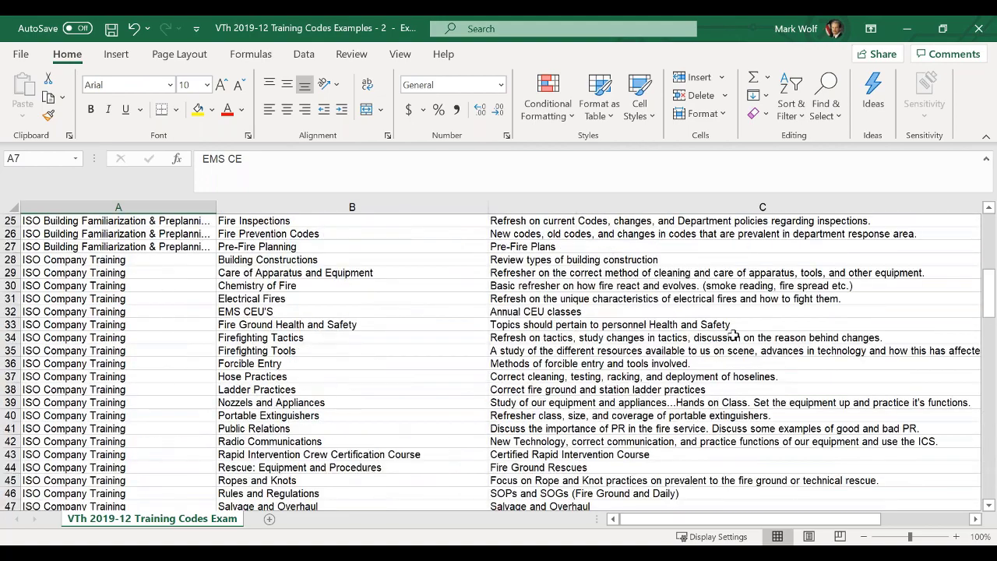
pyautogui.scroll(8, 733, 335)
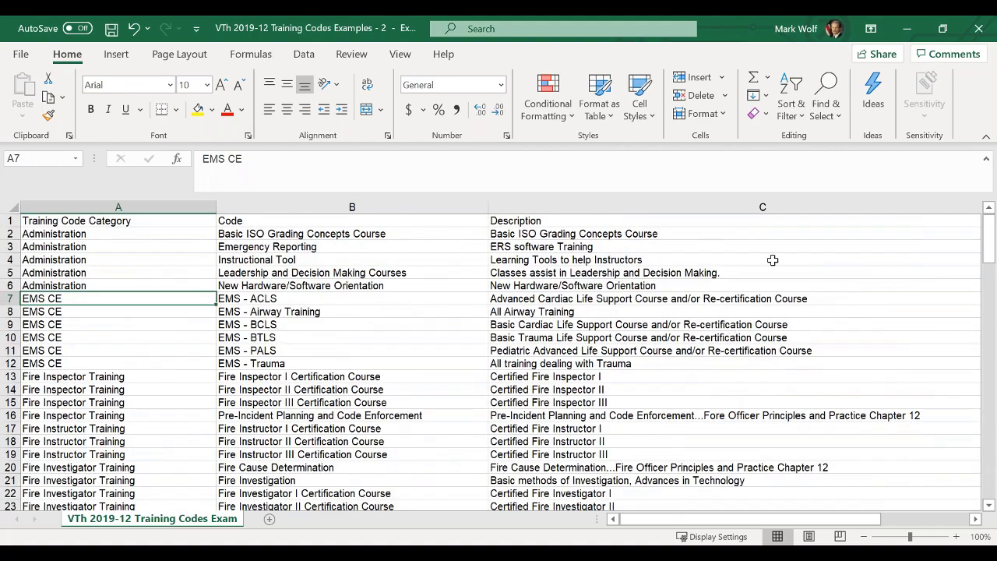
# Close the second example workbook, saving its changes, and maximize the workbook "TX TCFP Training Codes Import"
pyautogui.click(982, 30)
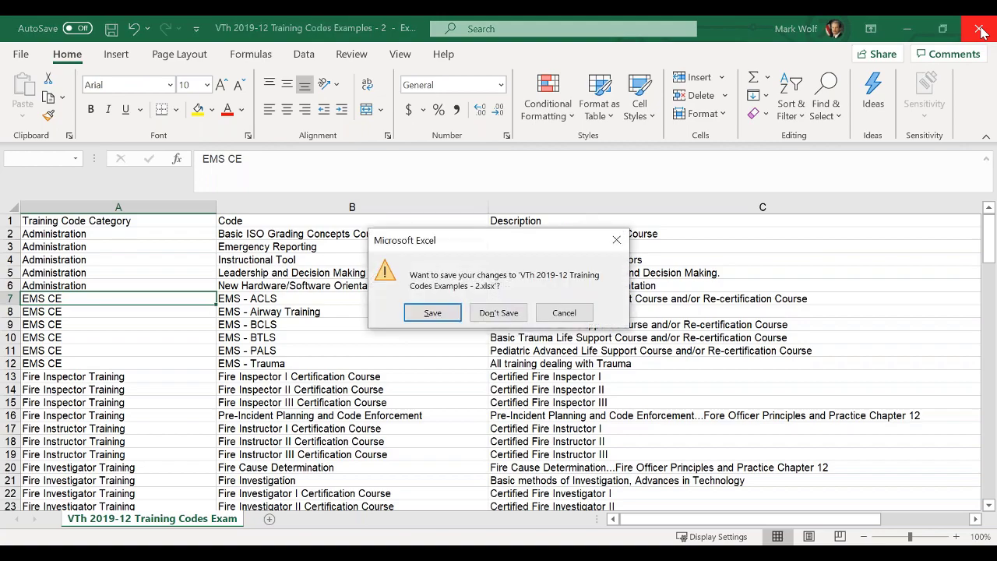
pyautogui.click(433, 312)
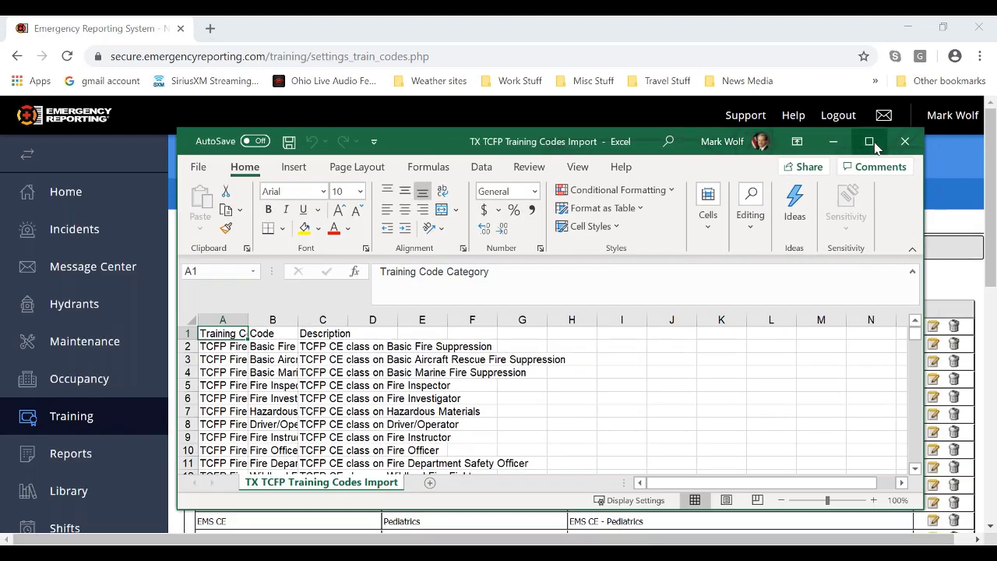
pyautogui.click(869, 147)
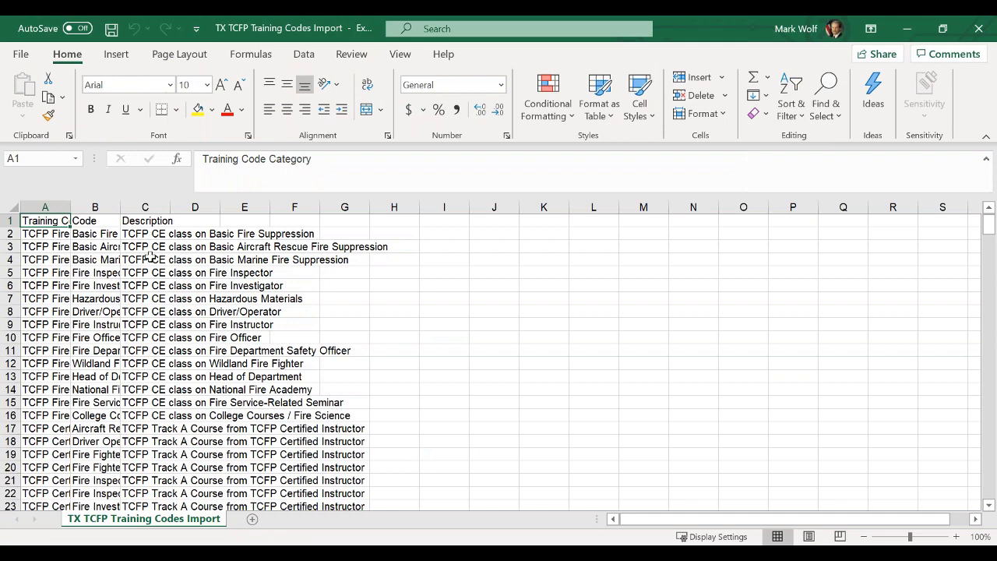
# AutoFit all columns of the TCFP sheet to their contents and clear the whole-sheet selection
pyautogui.click(10, 208)
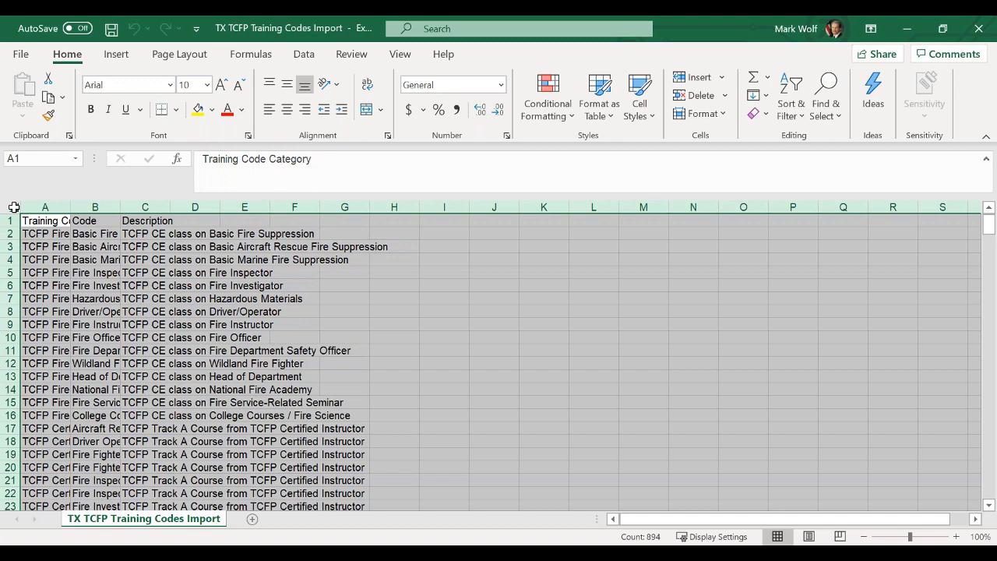
pyautogui.doubleClick(70, 207)
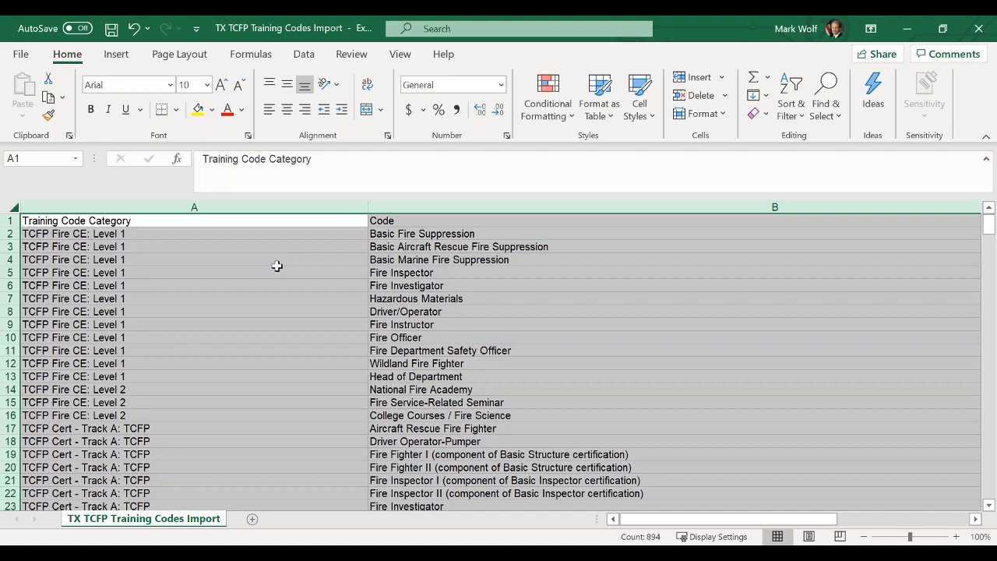
pyautogui.click(277, 268)
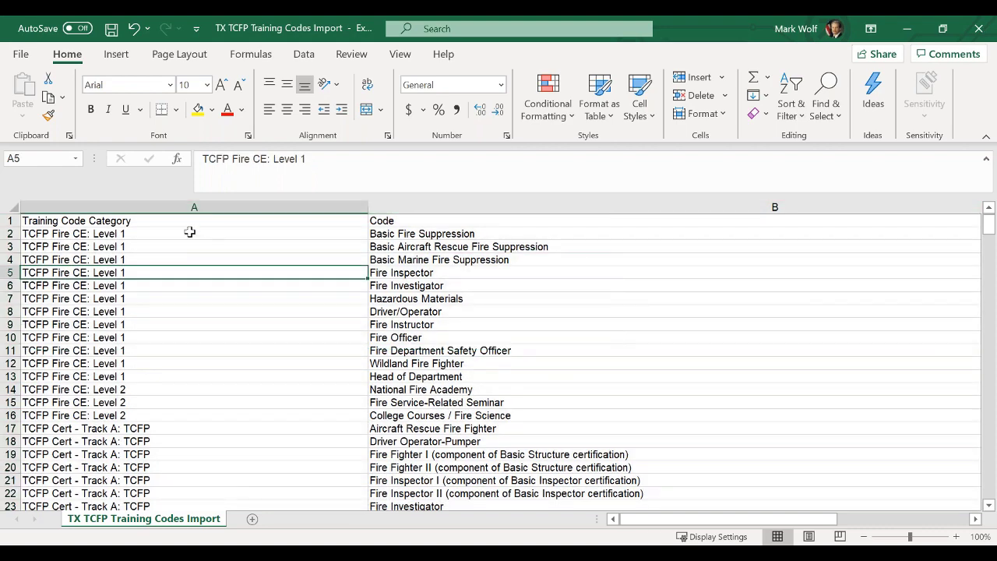
# Review the TCFP Fire CE Level 1 and Level 2 codes and the TCFP Cert - Track A categories with their codes
pyautogui.scroll(-4, 206, 246)
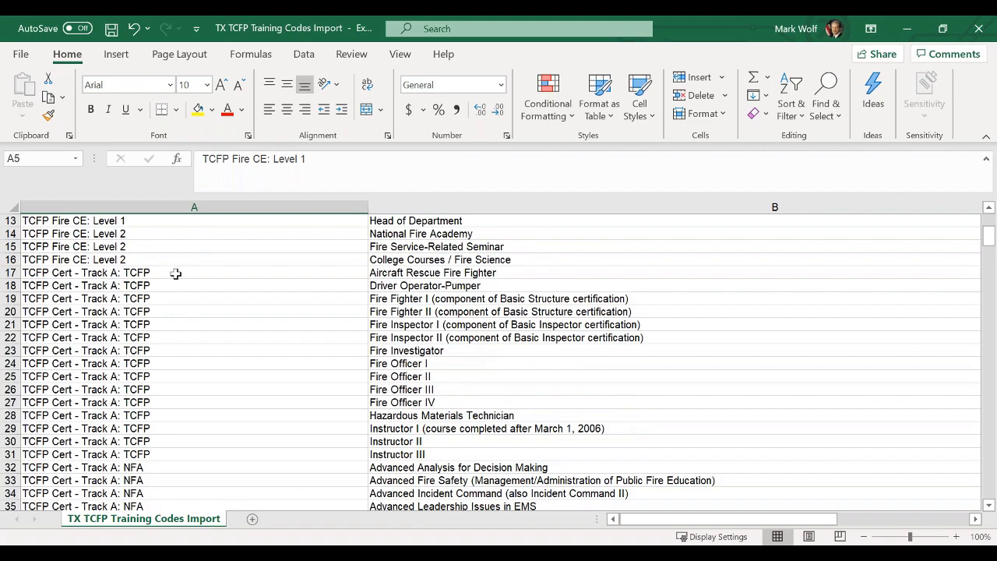
pyautogui.scroll(-10, 176, 274)
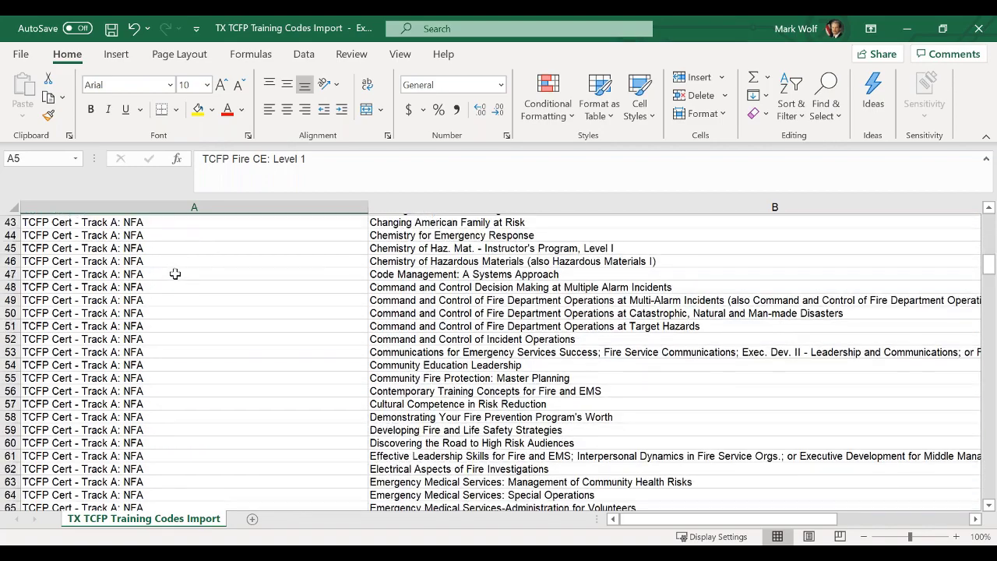
pyautogui.scroll(-14, 176, 273)
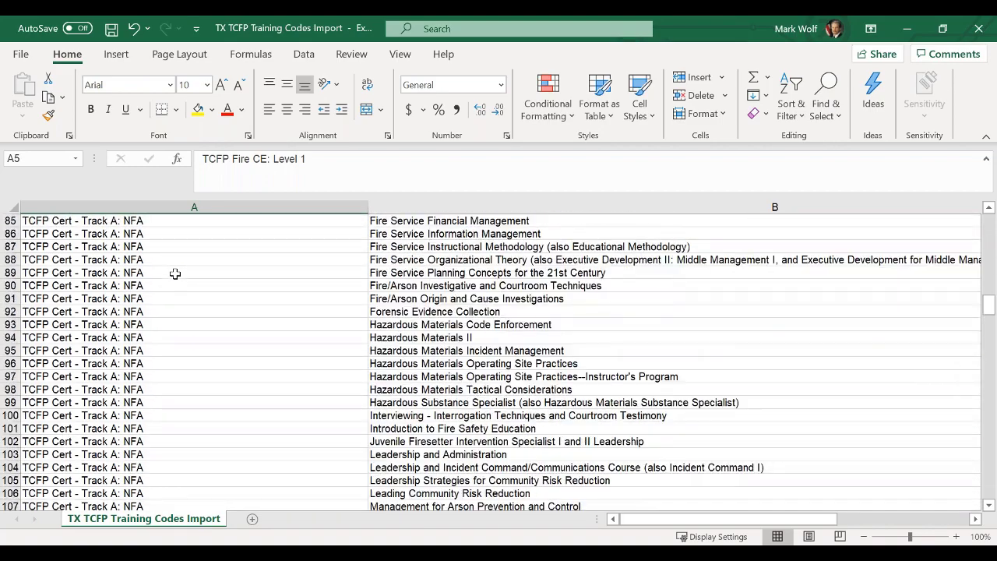
pyautogui.scroll(-15, 175, 274)
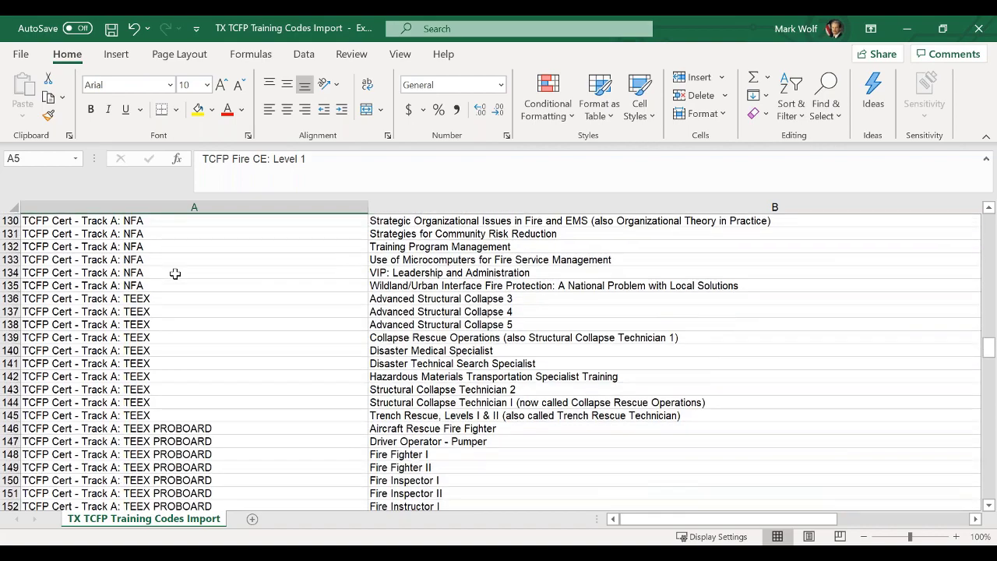
pyautogui.scroll(-3, 183, 296)
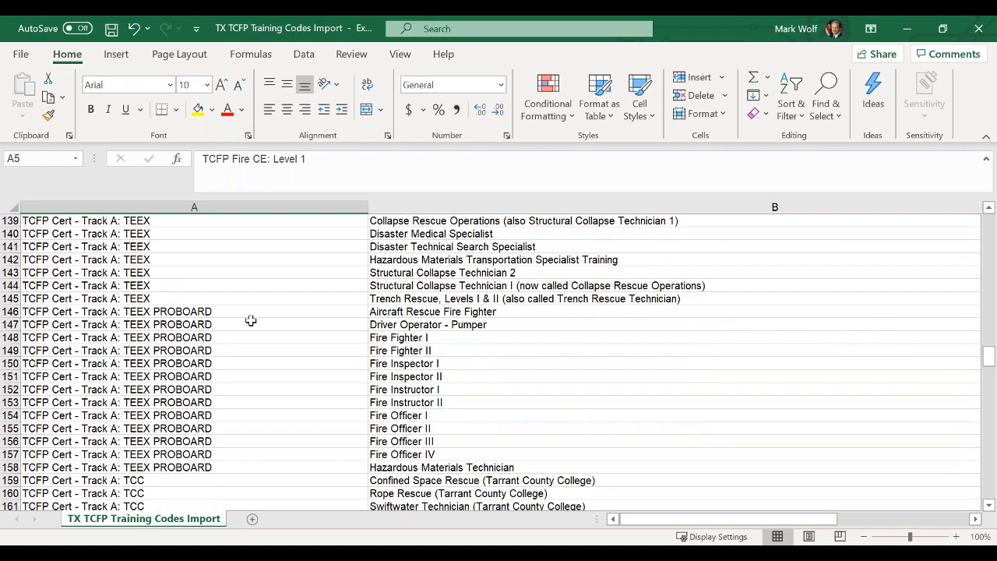
pyautogui.scroll(-7, 251, 320)
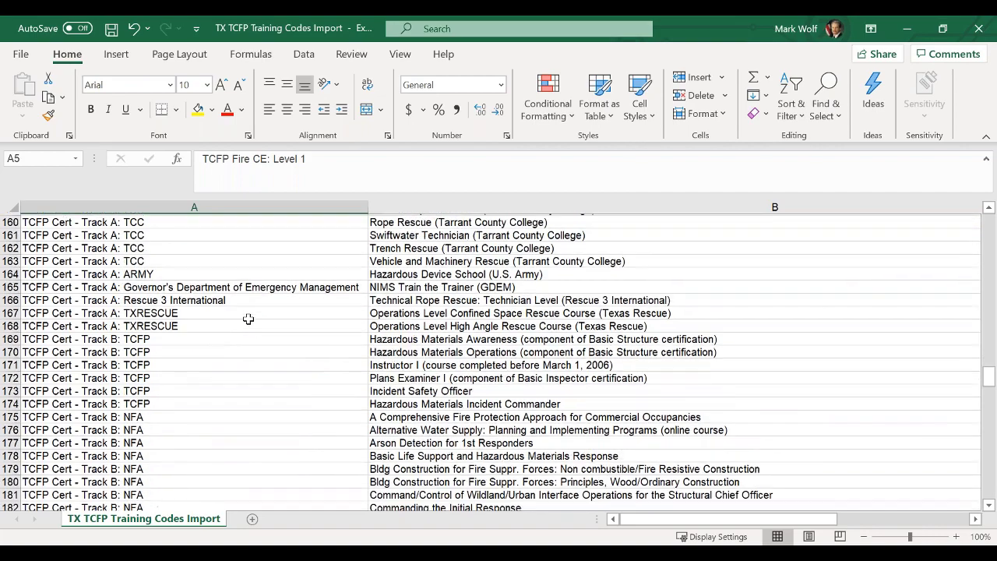
# Review the TCFP Cert - Track B categories and codes through the end of the list
pyautogui.scroll(-8, 248, 318)
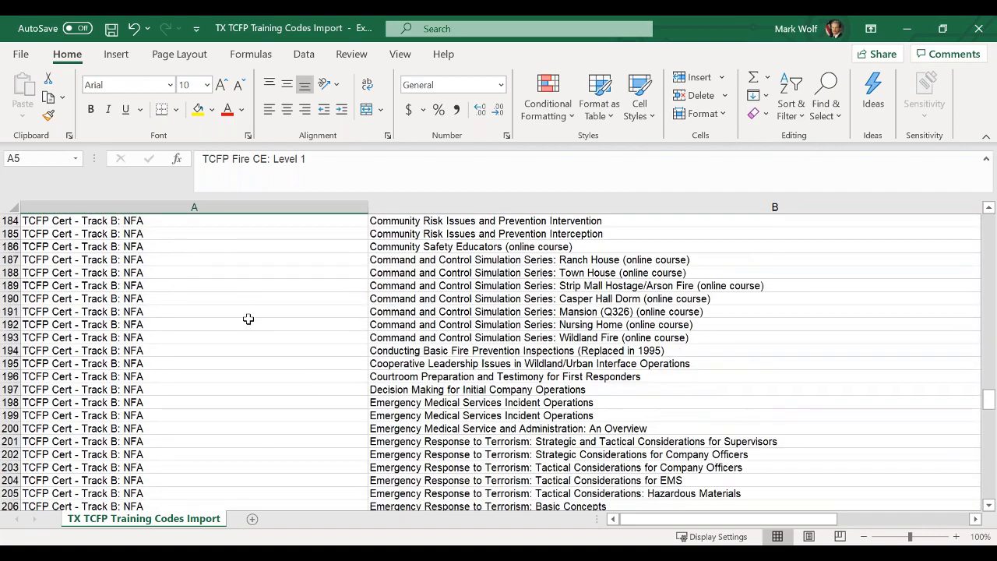
pyautogui.scroll(-8, 248, 318)
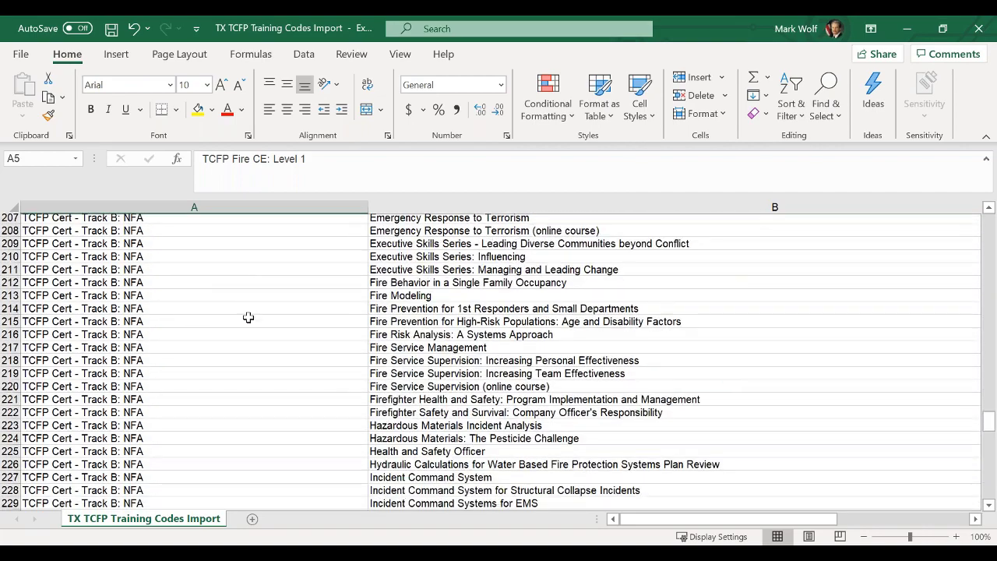
pyautogui.scroll(-13, 247, 317)
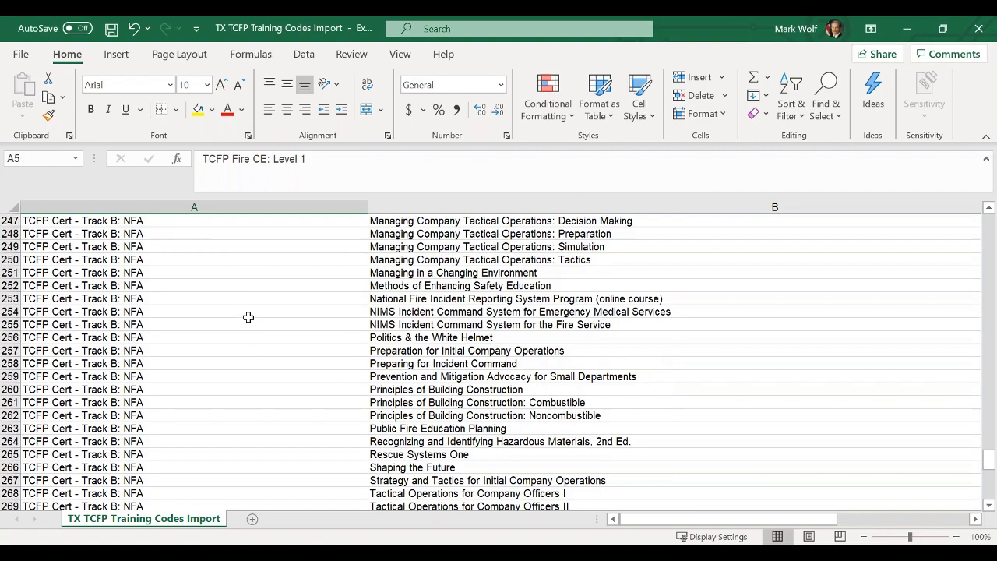
pyautogui.scroll(-8, 248, 317)
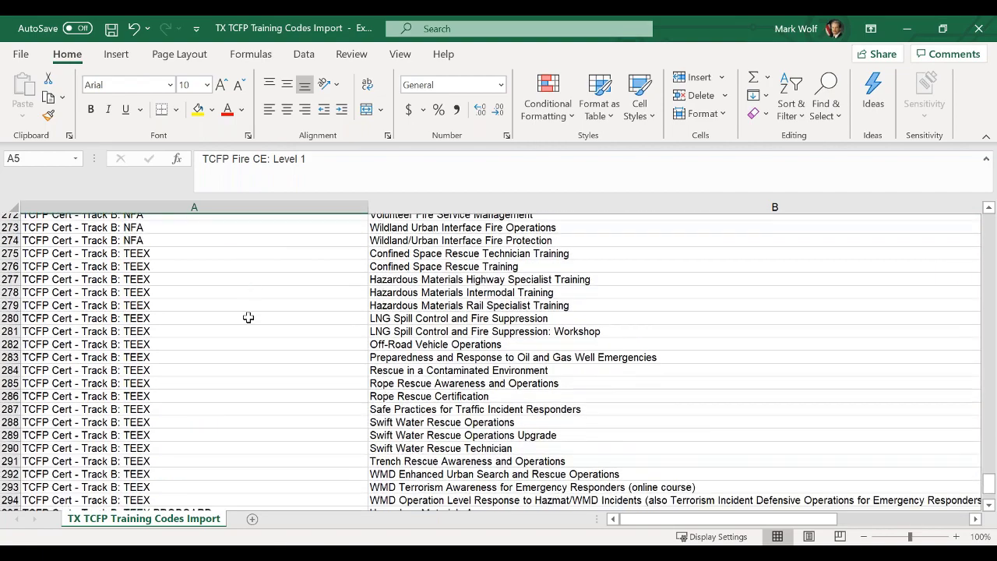
pyautogui.scroll(-4, 247, 318)
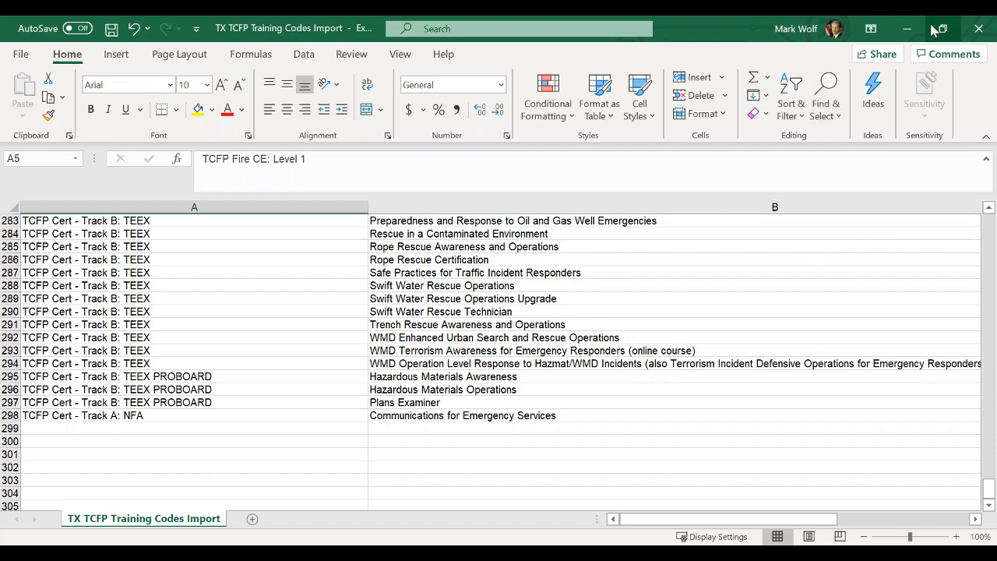
# Close the TCFP workbook without saving its changes and bring up the workbook "TX SFFMA Training Codes Import" maximized
pyautogui.click(980, 29)
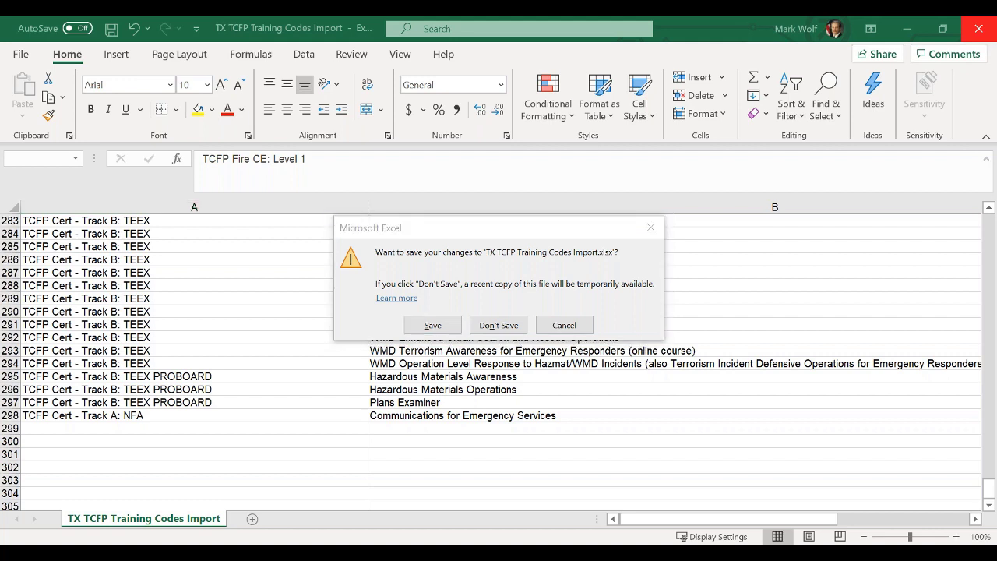
pyautogui.click(492, 331)
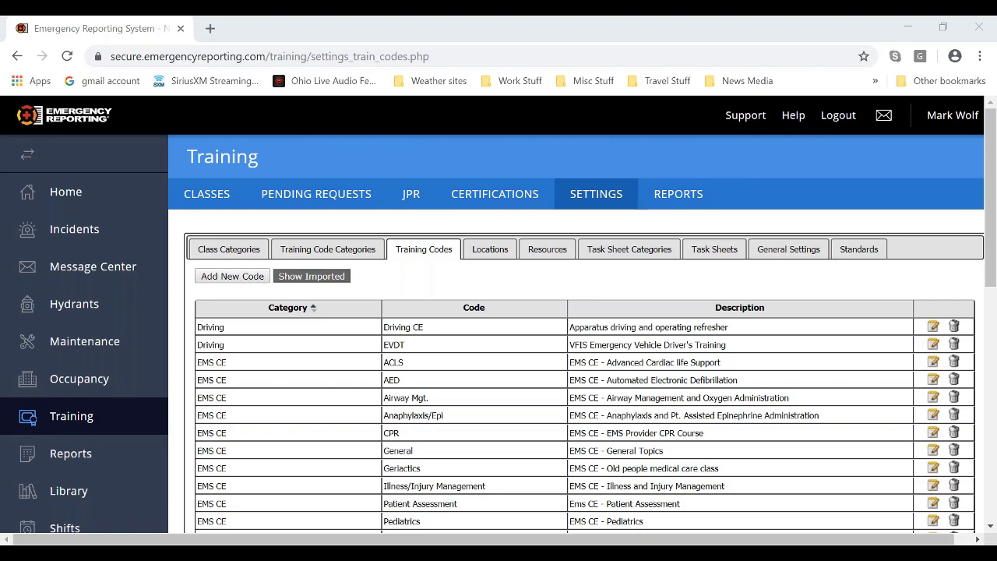
pyautogui.moveTo(996, 128); pyautogui.dragTo(670, 55)
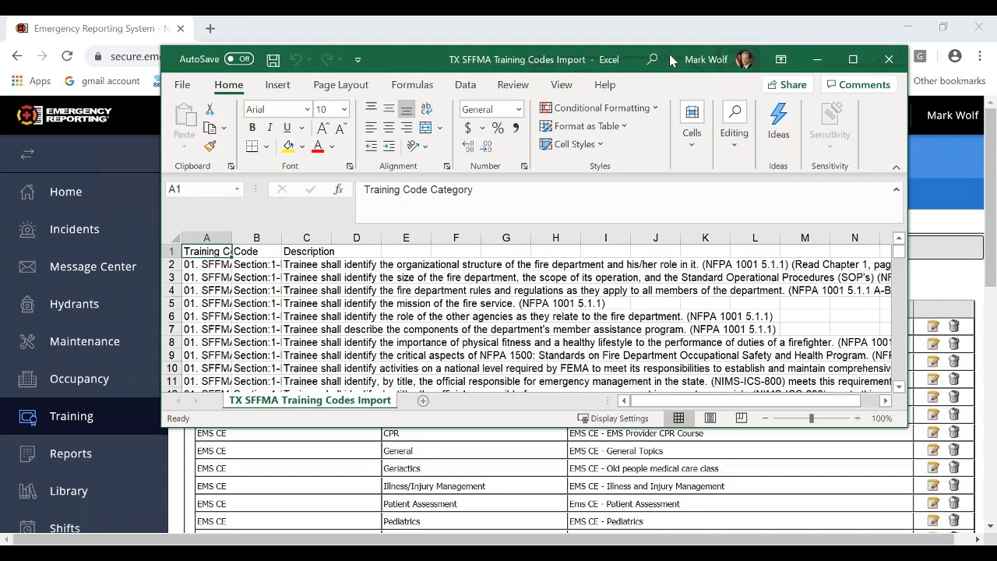
pyautogui.click(851, 60)
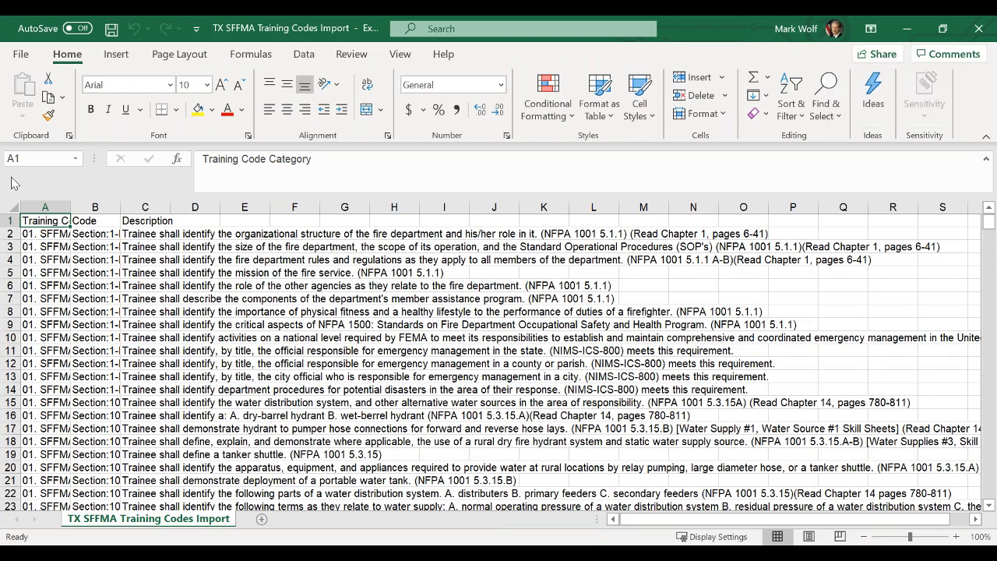
# AutoFit all columns of the TX SFFMA Training Codes Import sheet to their contents and clear the whole-sheet selection
pyautogui.click(11, 206)
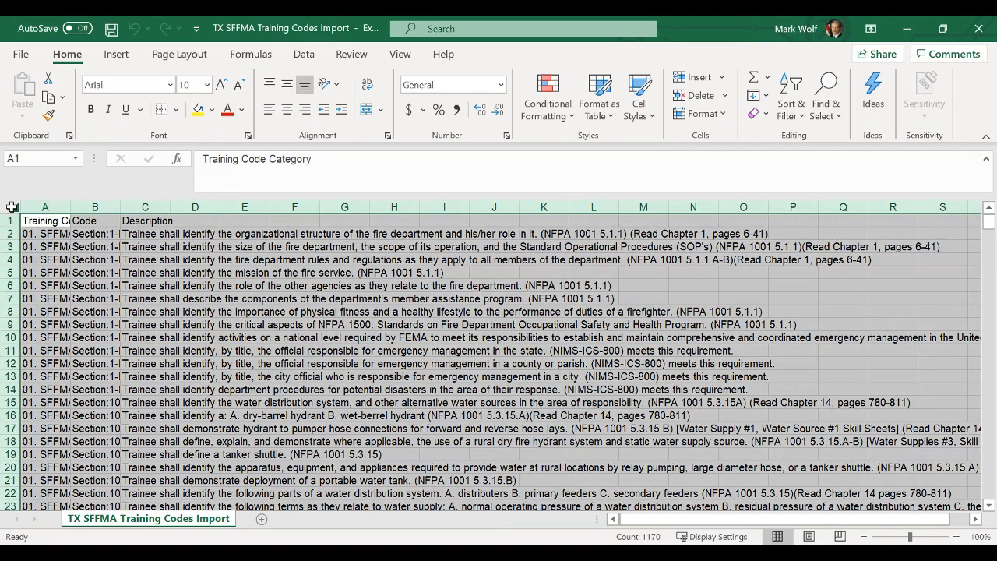
pyautogui.doubleClick(70, 205)
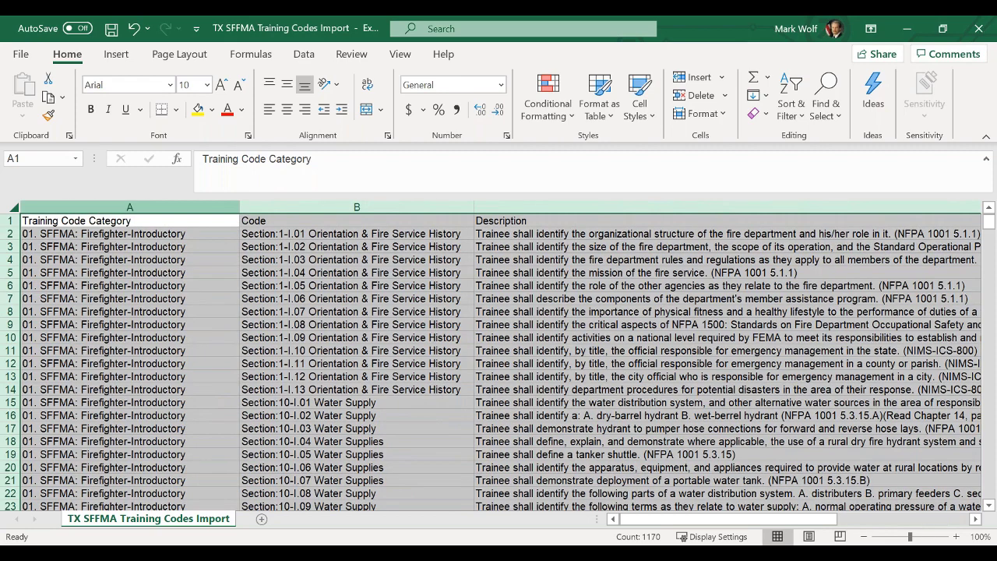
pyautogui.click(194, 236)
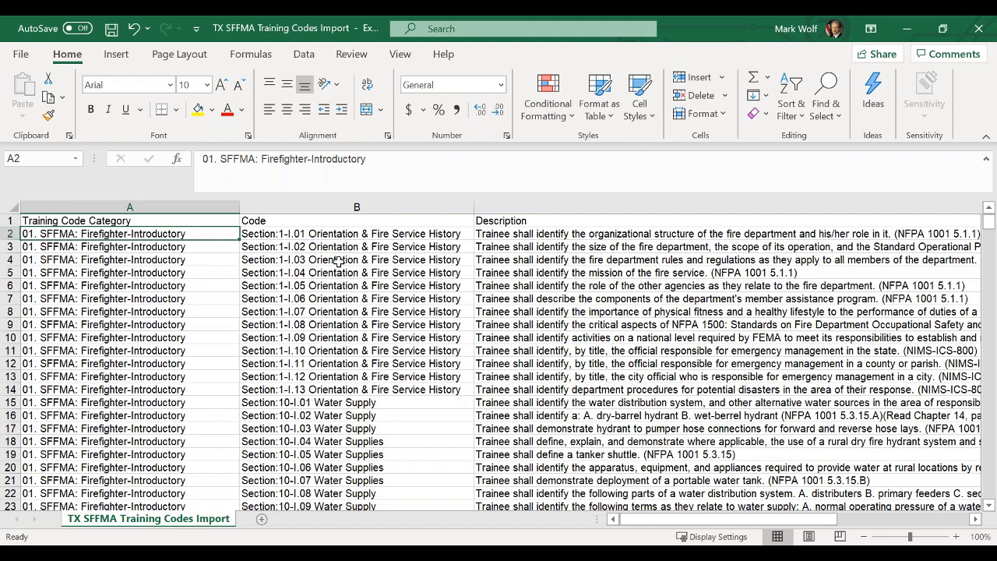
# Review the SFFMA Firefighter-Introductory codes from Orientation & Fire Service History through Fire Service Ladder Practices
pyautogui.scroll(-2, 338, 263)
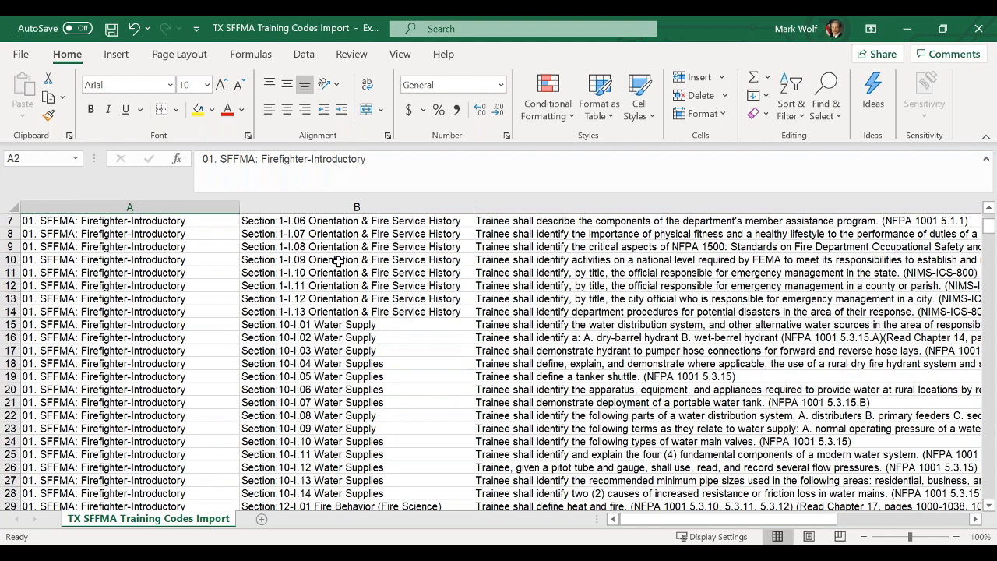
pyautogui.click(221, 351)
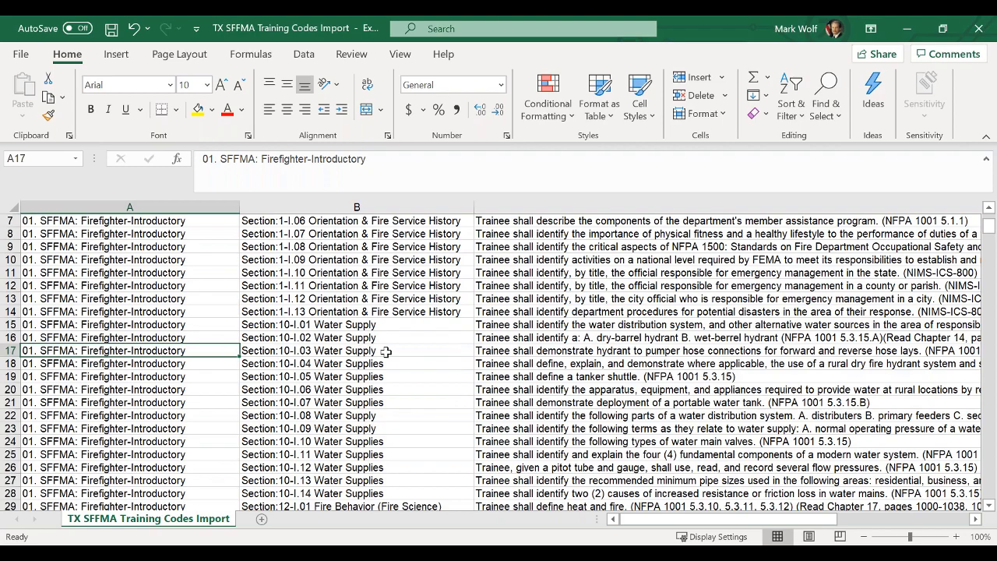
pyautogui.click(386, 352)
pyautogui.scroll(-1, 386, 351)
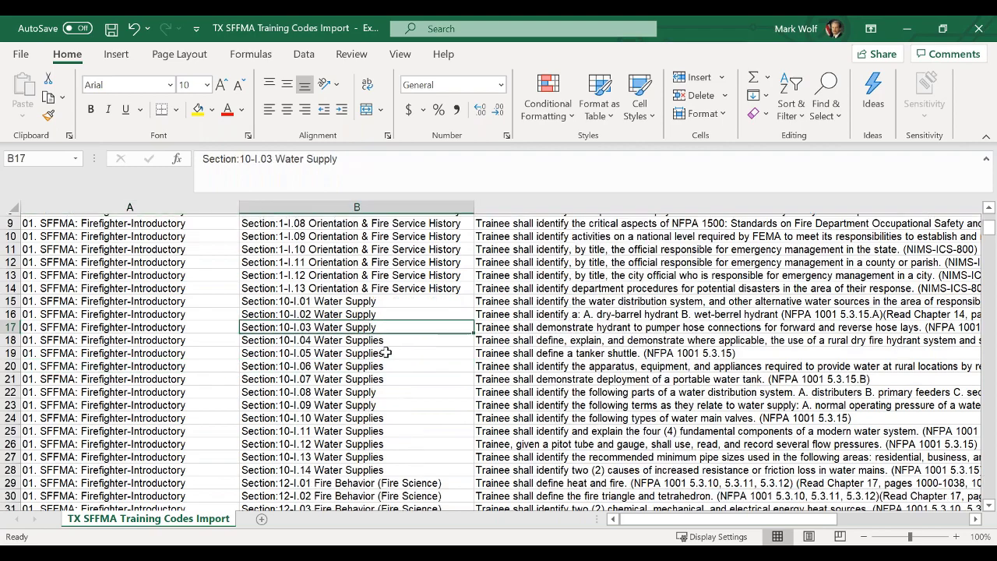
pyautogui.scroll(-11, 386, 352)
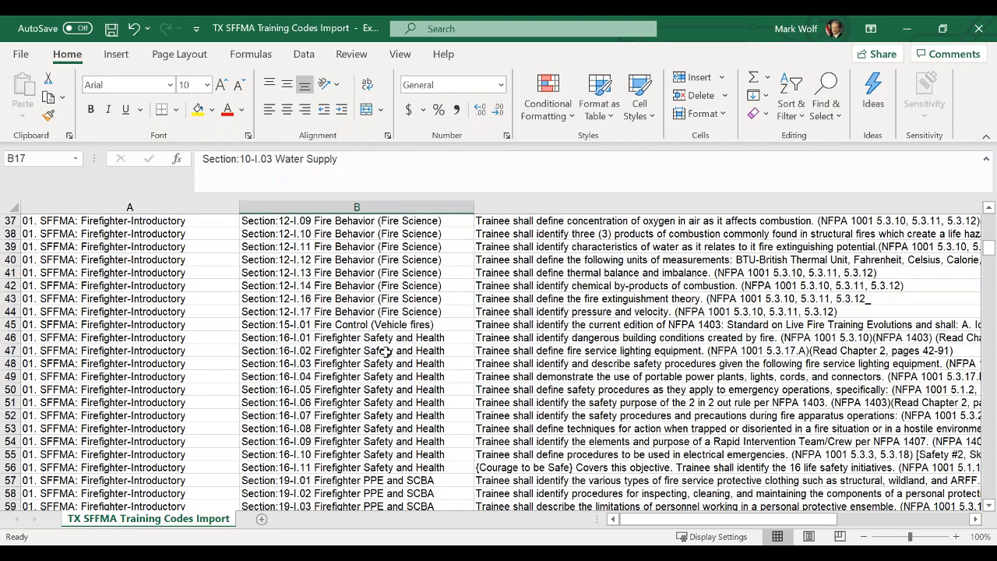
pyautogui.scroll(-8, 386, 352)
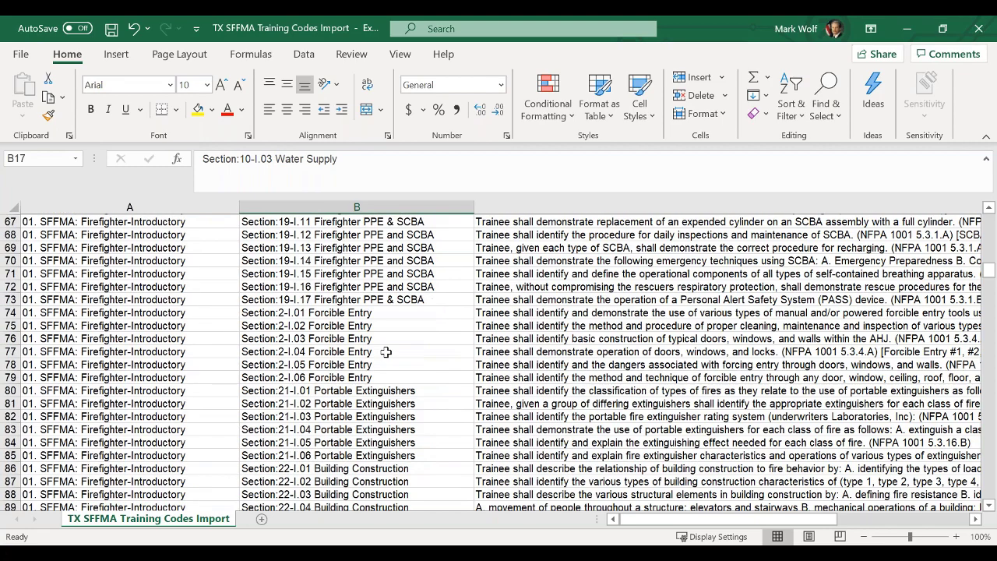
pyautogui.scroll(-8, 385, 352)
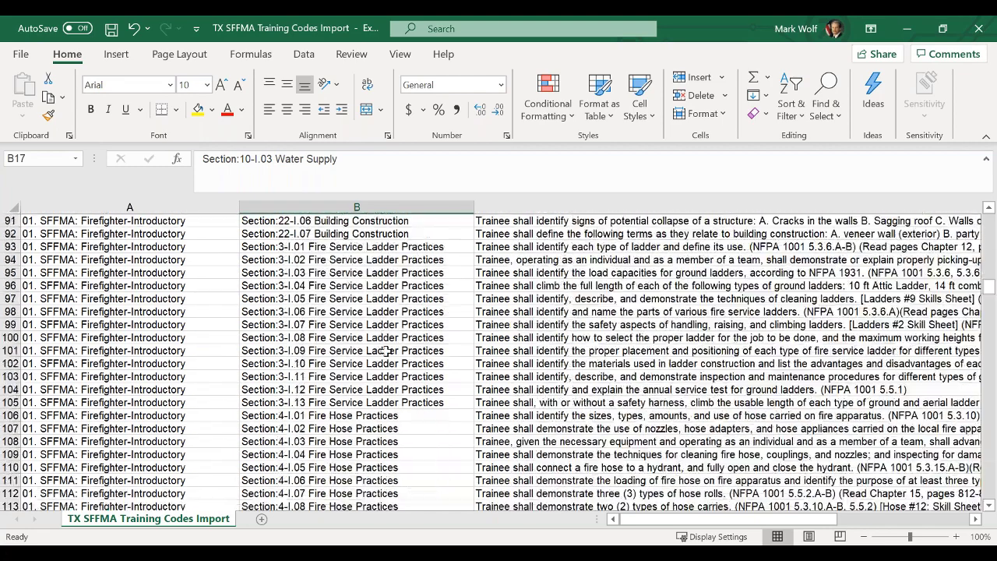
# Review the remaining SFFMA Firefighter-Introductory codes from Fire Hose Practices through Ventilation Practices
pyautogui.scroll(-2, 385, 351)
pyautogui.click(388, 350)
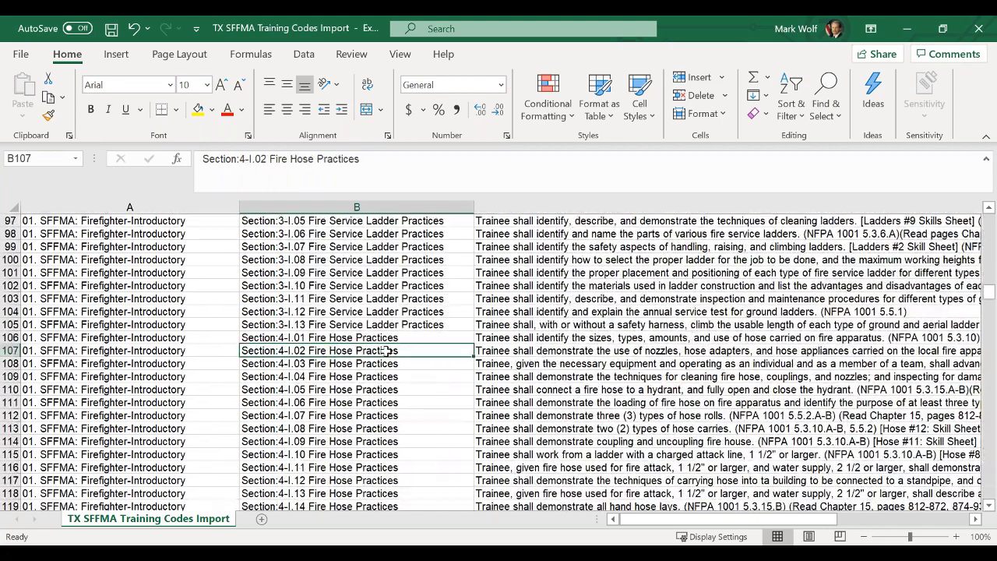
pyautogui.scroll(-5, 388, 350)
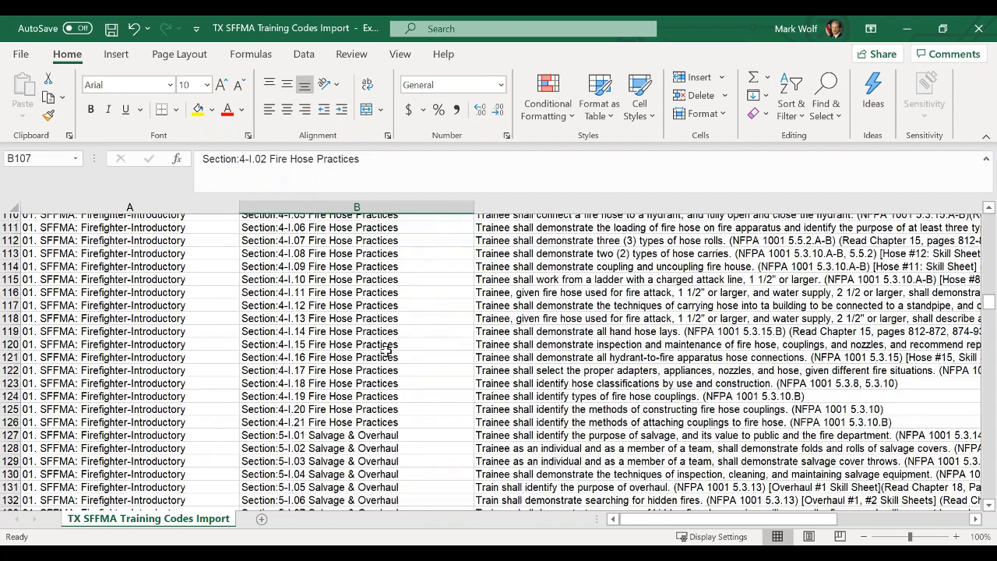
pyautogui.scroll(-6, 386, 351)
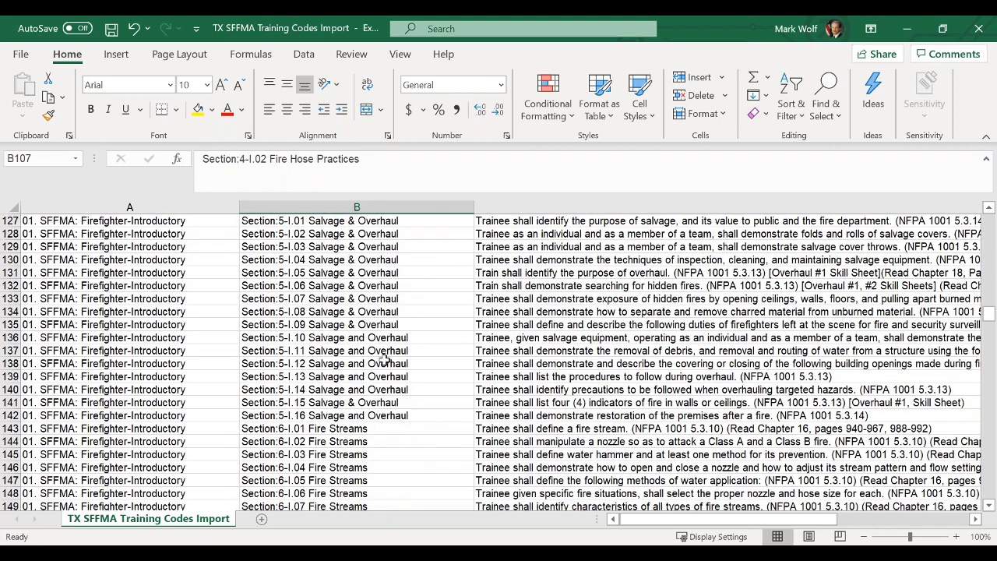
pyautogui.scroll(-8, 384, 358)
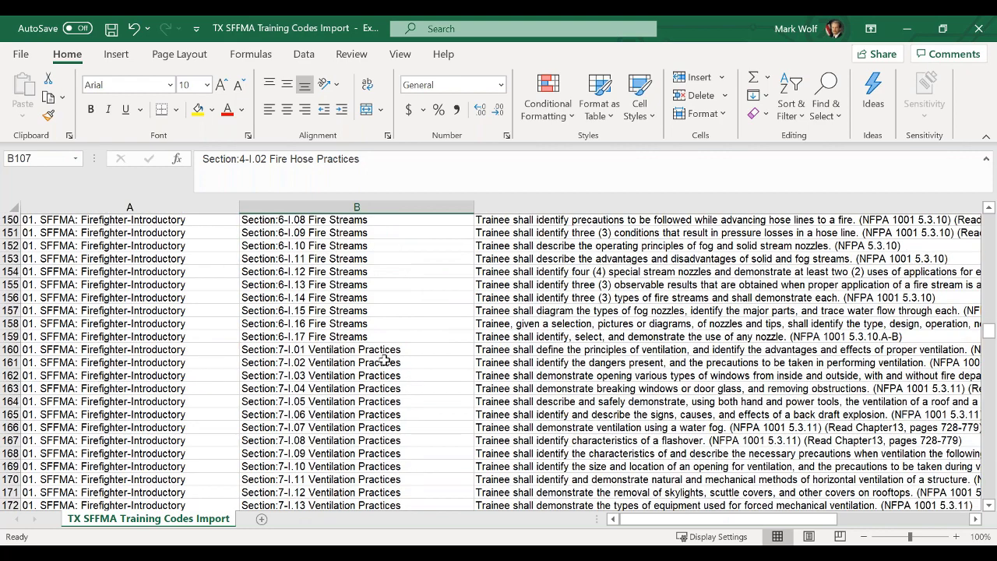
pyautogui.scroll(-1, 384, 360)
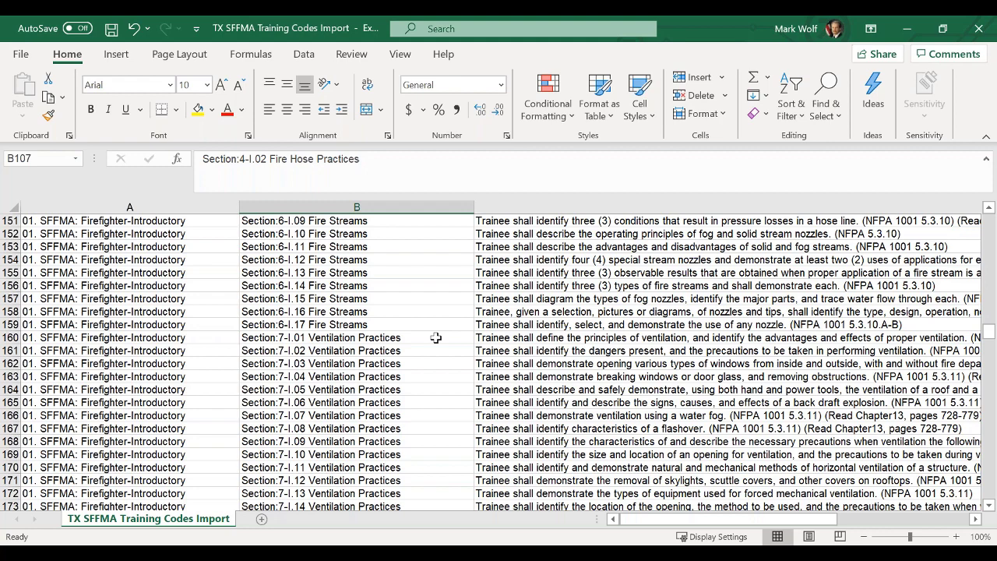
# Review the SFFMA Firefighter I - NFPA 1001 category and its codes, from Fire Department Communication to Rescue Operations
pyautogui.scroll(-4, 437, 337)
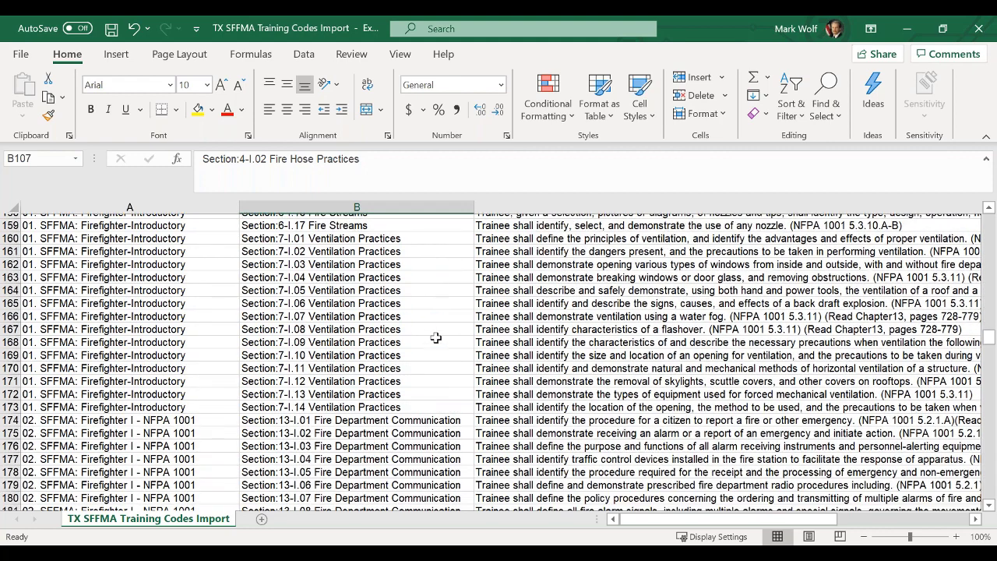
pyautogui.scroll(-2, 436, 338)
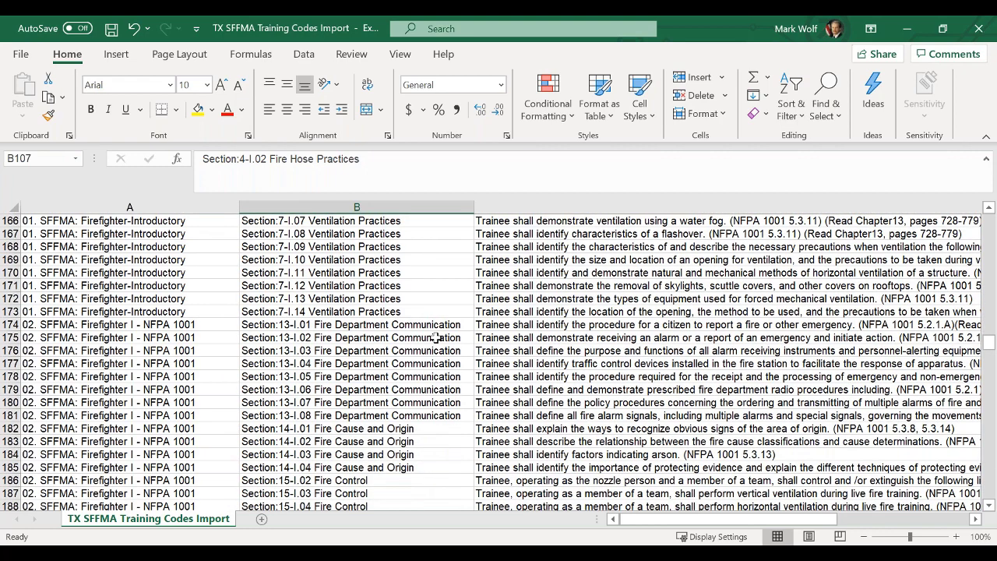
pyautogui.scroll(-1, 436, 338)
pyautogui.scroll(-2, 436, 337)
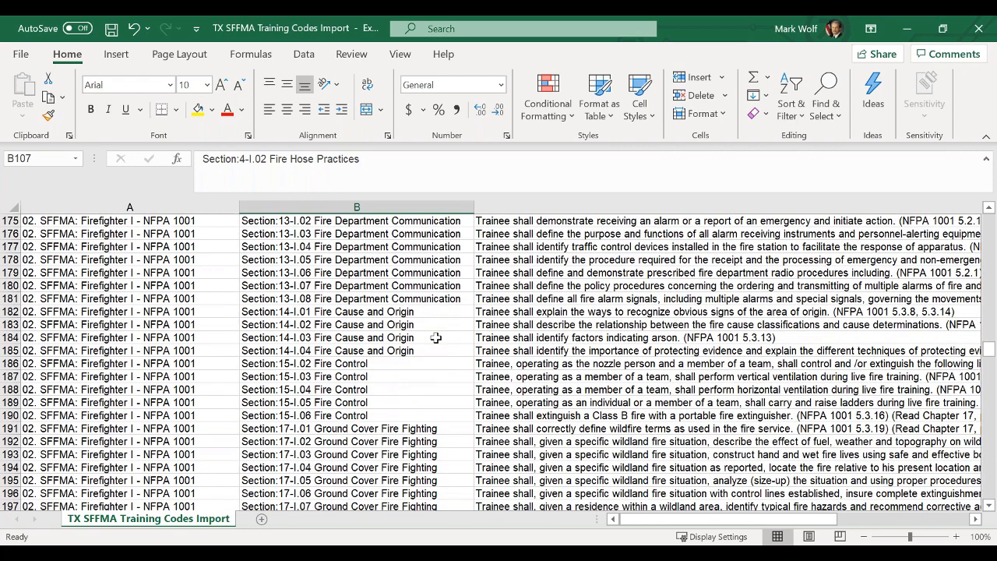
pyautogui.scroll(-4, 437, 337)
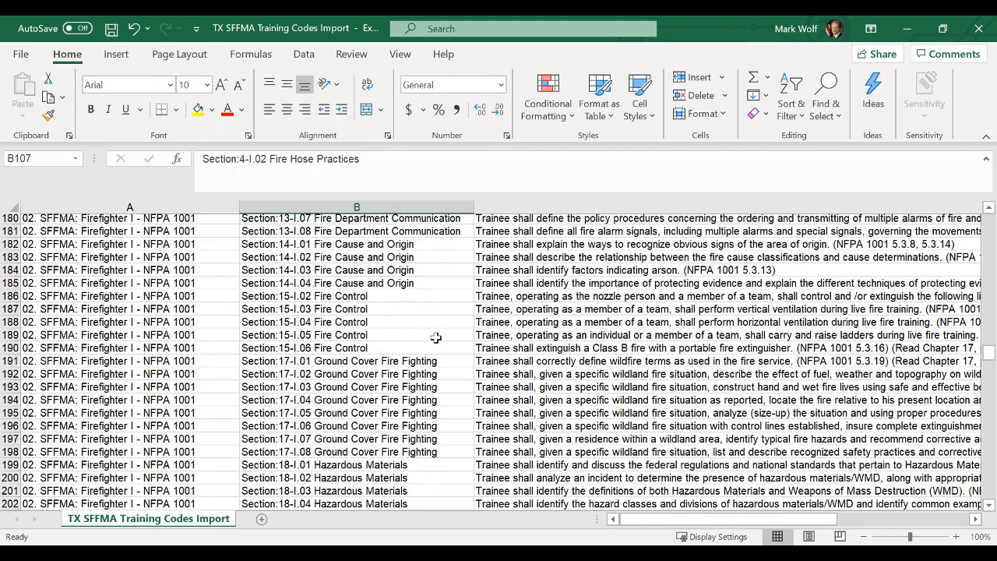
pyautogui.scroll(-1, 463, 317)
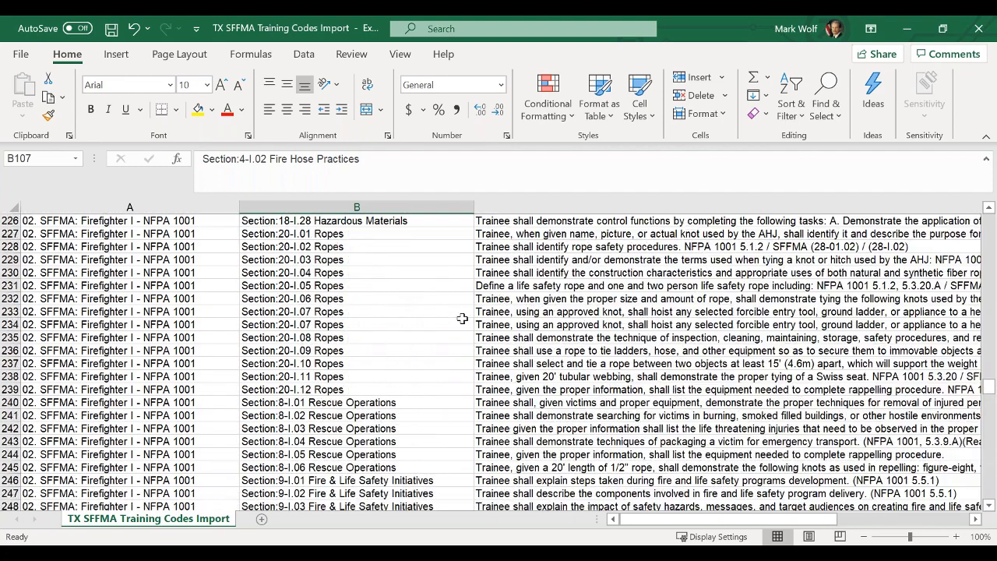
# Review the Firefighter II - NFPA 1001, TEEX phase, chapter JPR and Auxiliary categories through the end of the SFFMA list
pyautogui.scroll(-9, 462, 318)
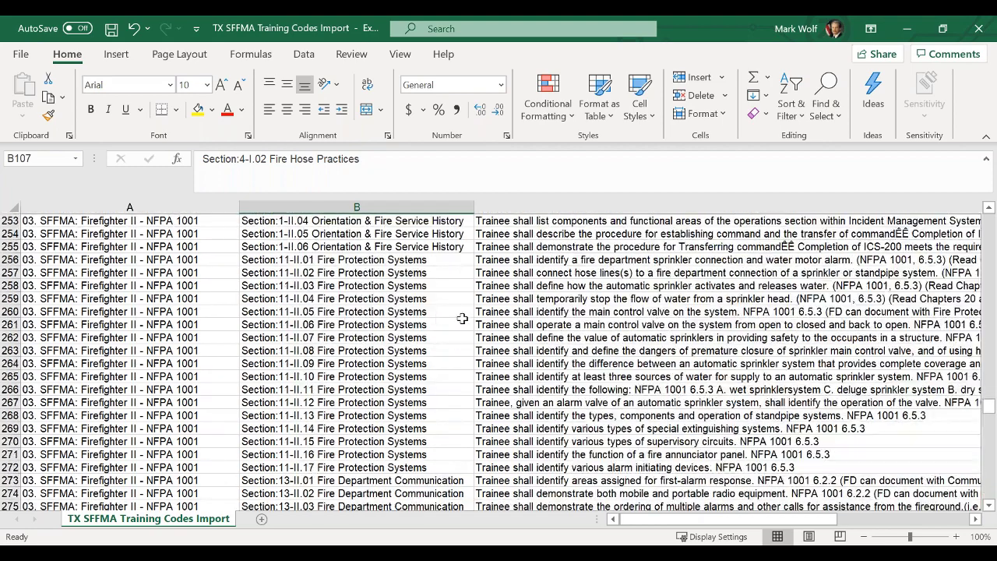
pyautogui.scroll(-6, 462, 318)
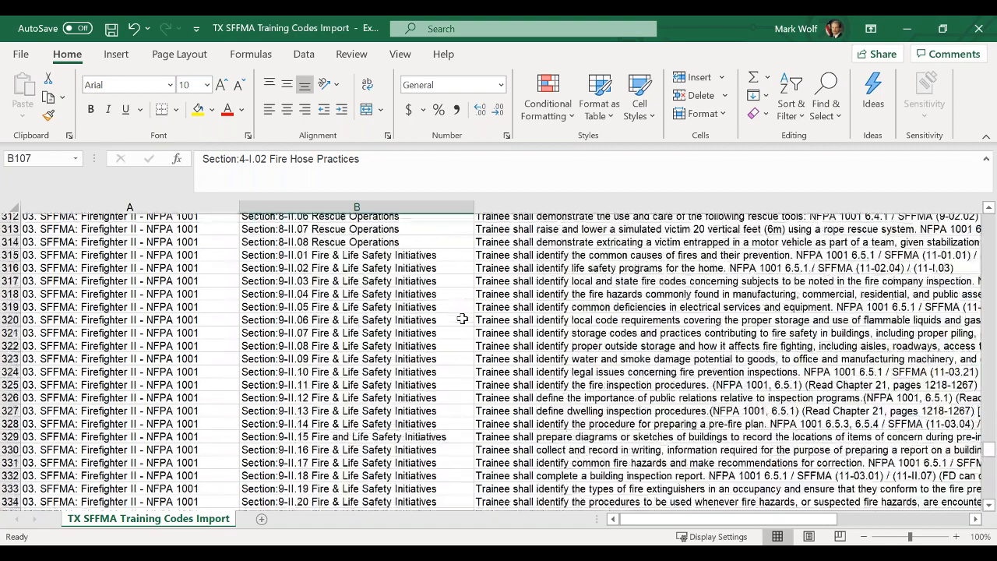
pyautogui.scroll(-11, 462, 319)
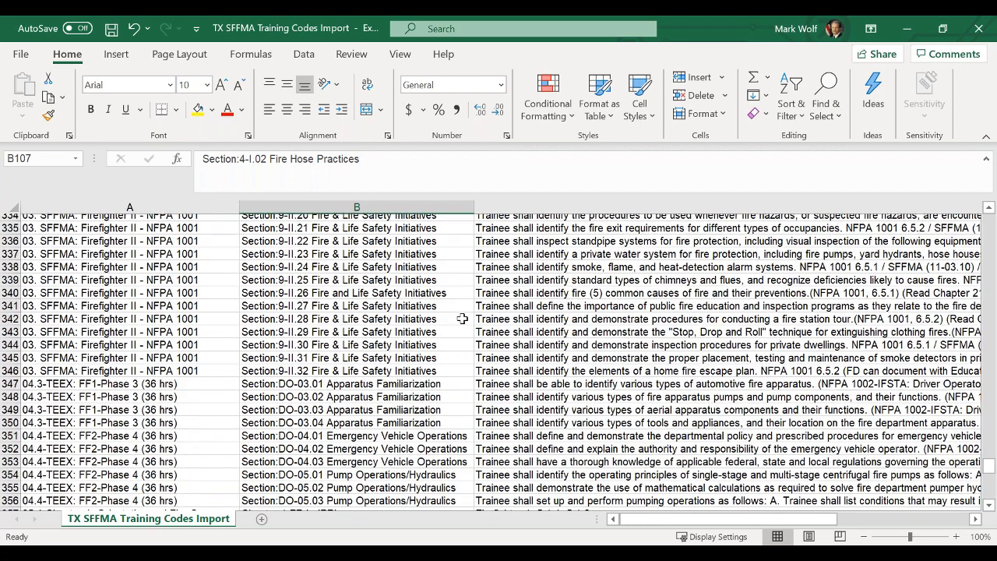
pyautogui.scroll(-2, 462, 319)
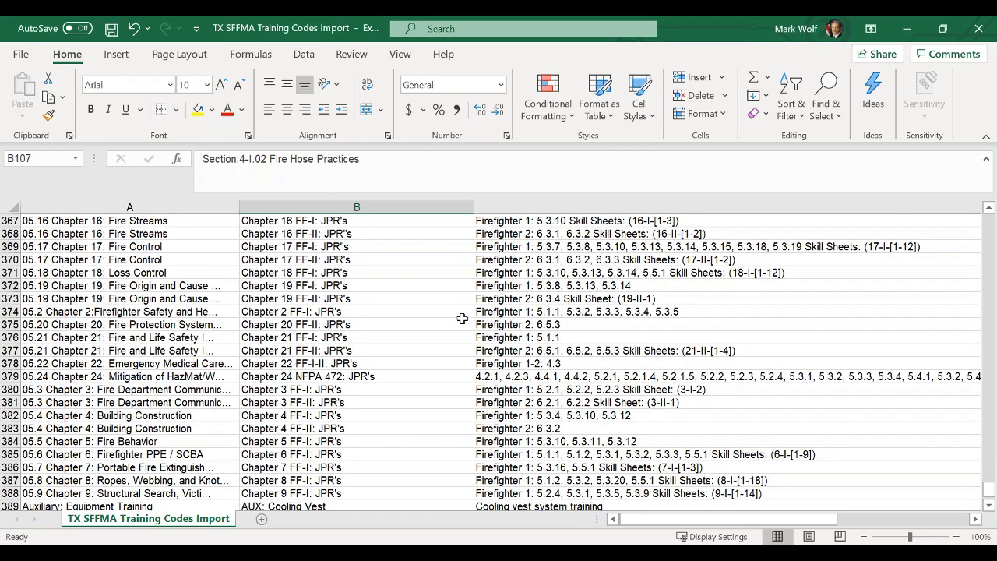
pyautogui.scroll(-4, 462, 319)
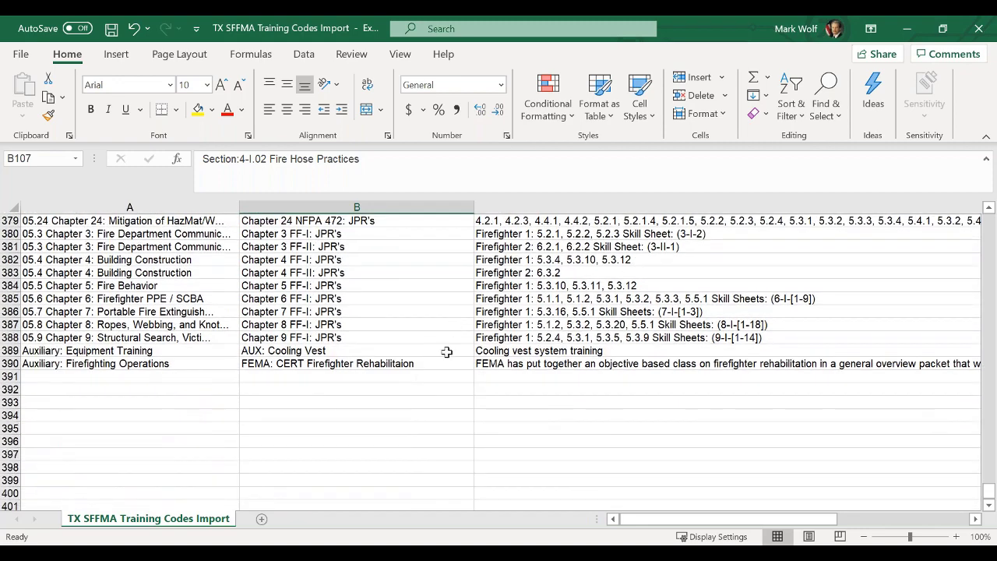
pyautogui.scroll(11, 447, 352)
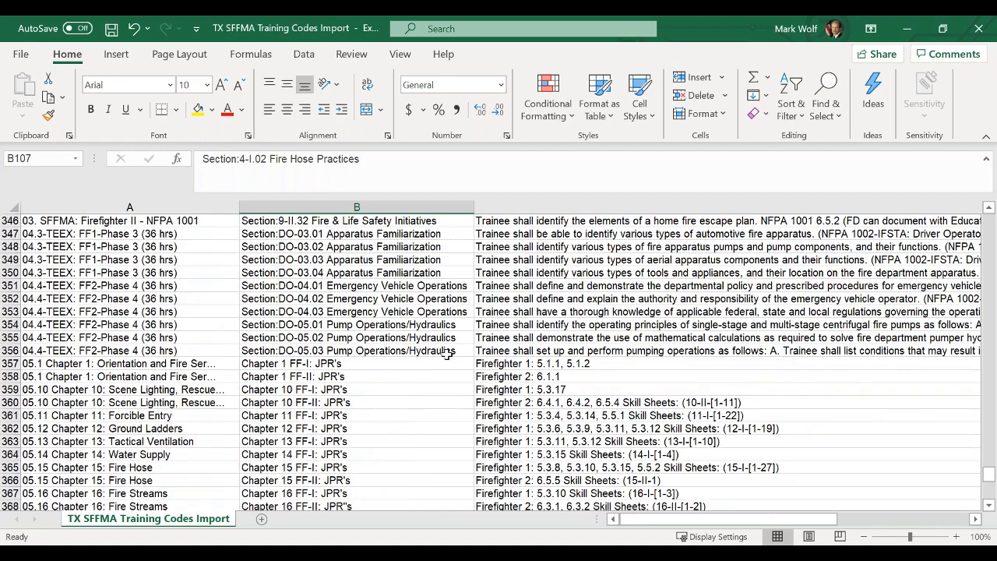
# Close the SFFMA workbook without saving its changes and bring up the workbook "Training Code category and Training Codes - CalJAC" maximized
pyautogui.click(979, 30)
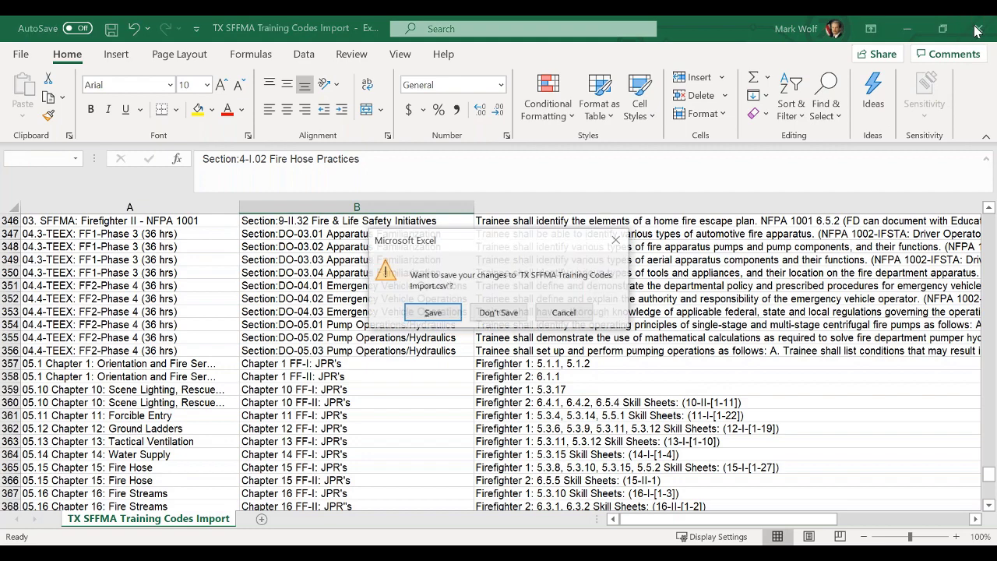
pyautogui.click(499, 313)
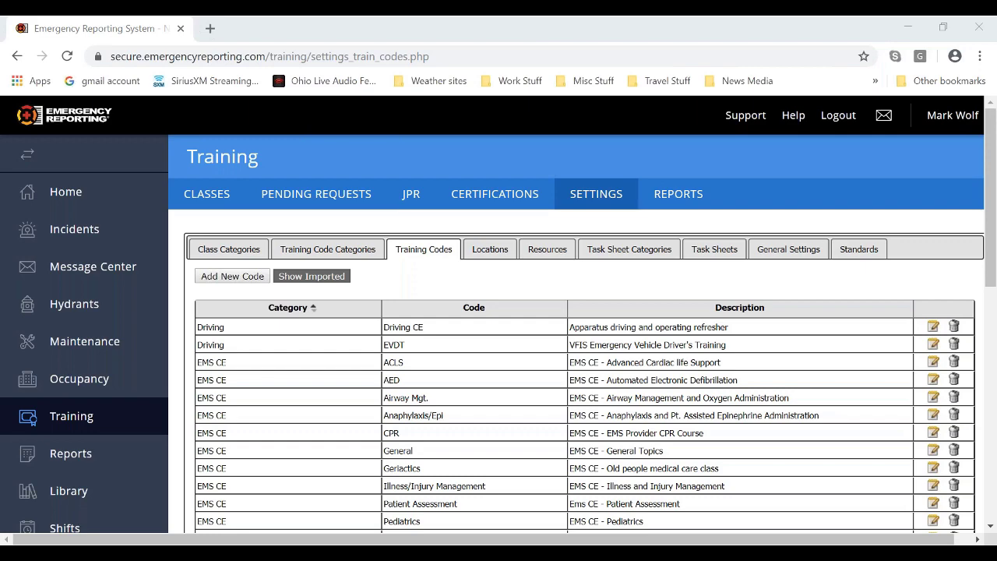
pyautogui.moveTo(996, 359); pyautogui.dragTo(578, 82)
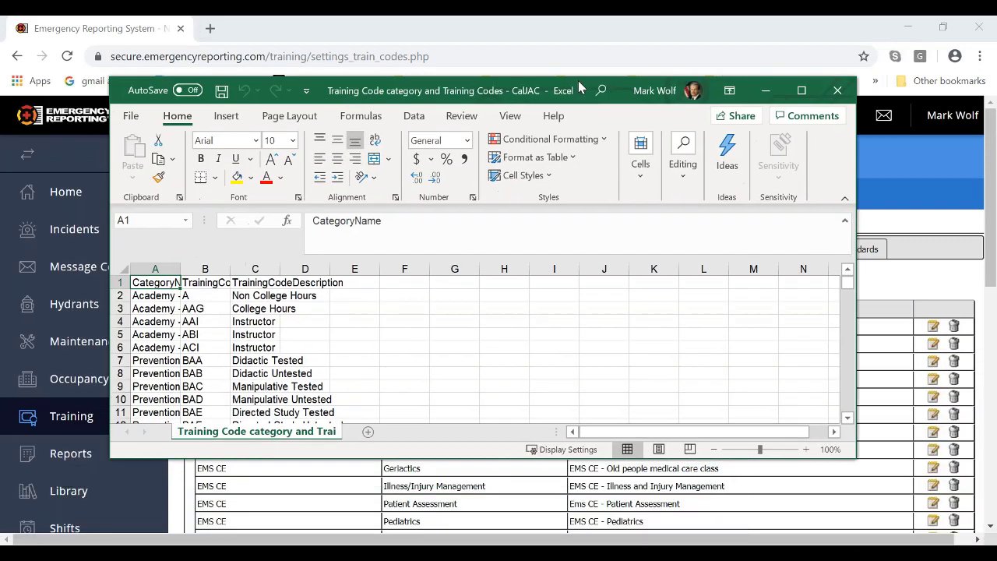
pyautogui.click(807, 91)
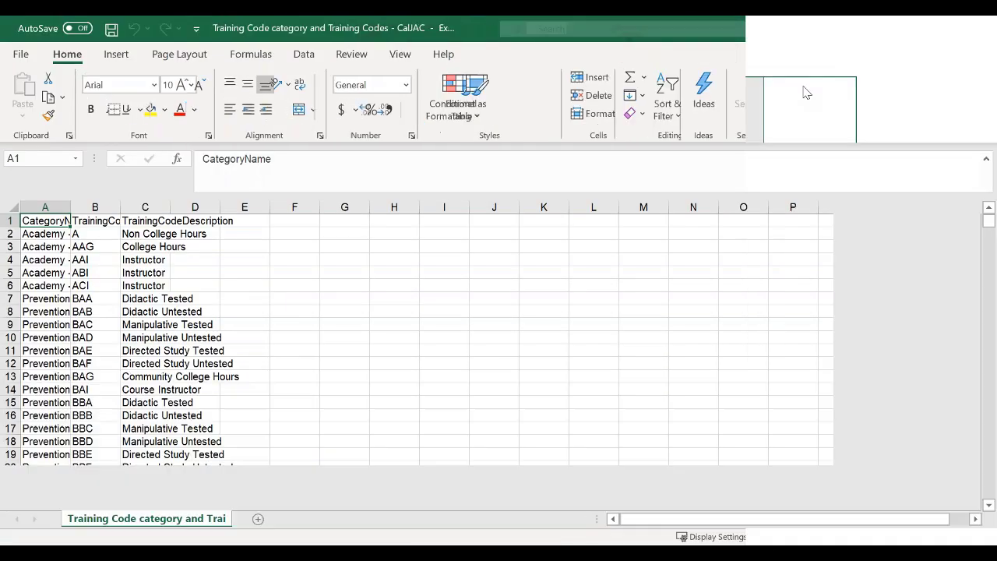
# AutoFit all columns of the CalJAC sheet to their contents and clear the whole-sheet selection
pyautogui.click(13, 205)
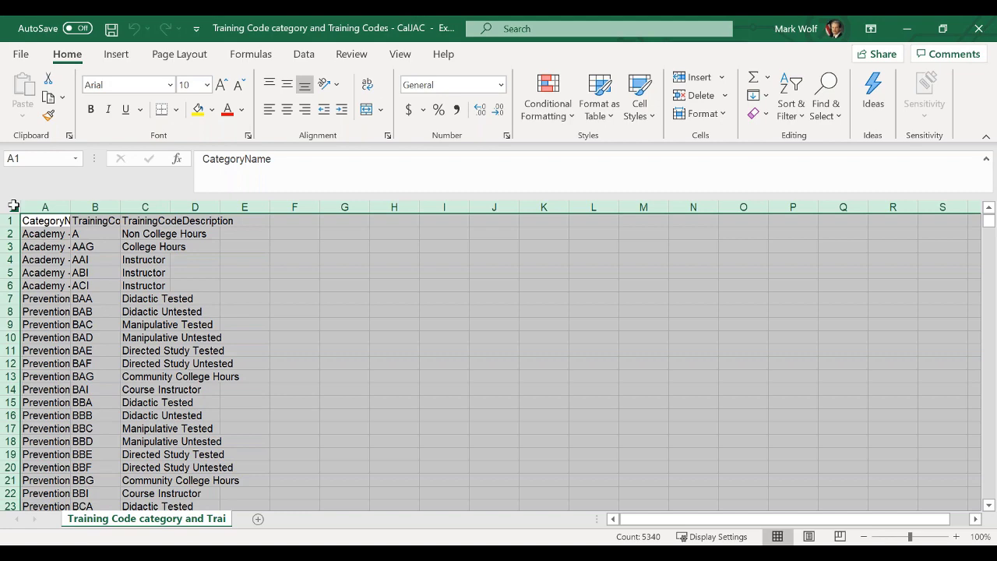
pyautogui.doubleClick(70, 206)
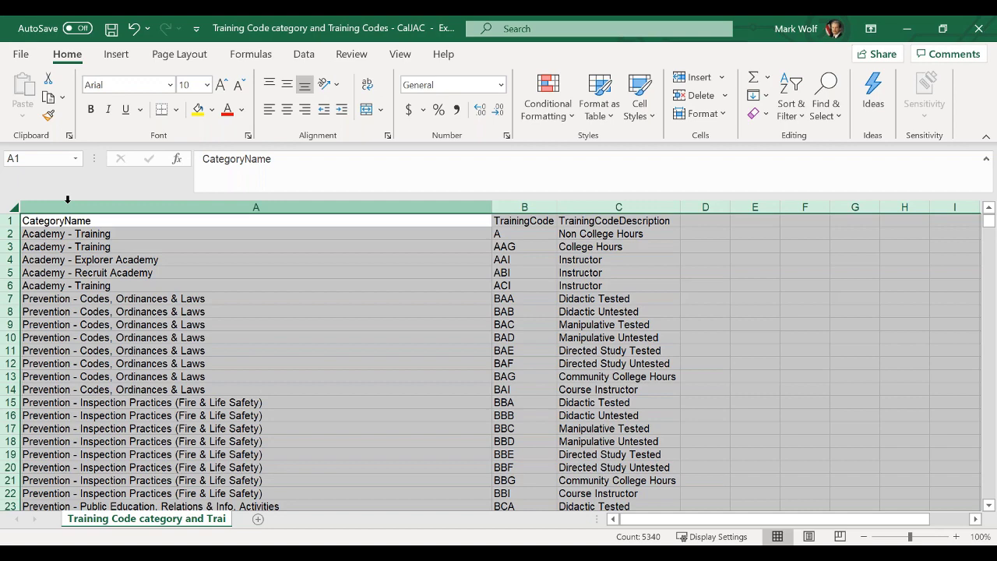
pyautogui.click(746, 292)
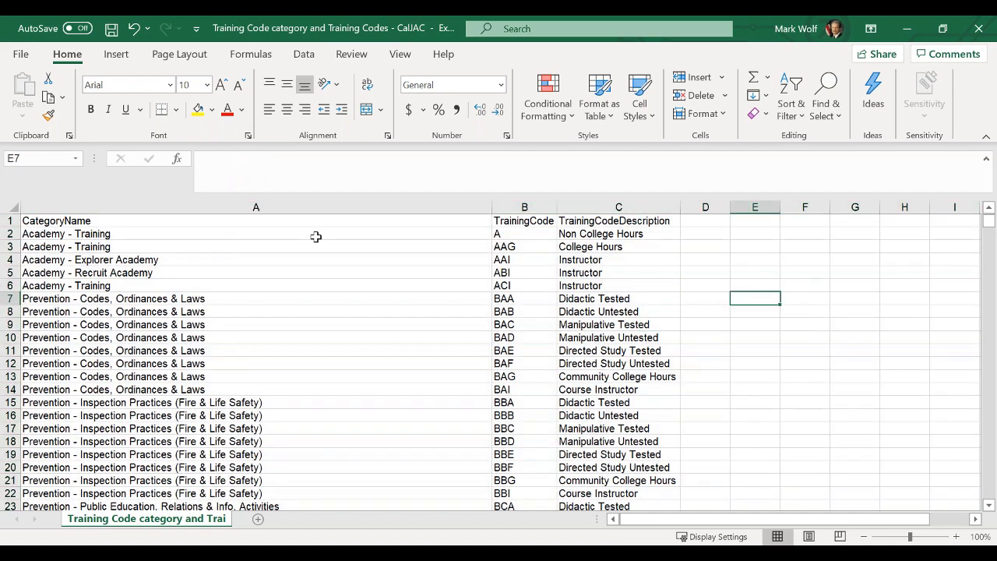
# Review the CalJAC categories and codes, from the EMT IA training rows through Hazardous Materials to the last ICS and NWCG courses
pyautogui.moveTo(989, 222); pyautogui.dragTo(991, 243)
pyautogui.click(532, 259)
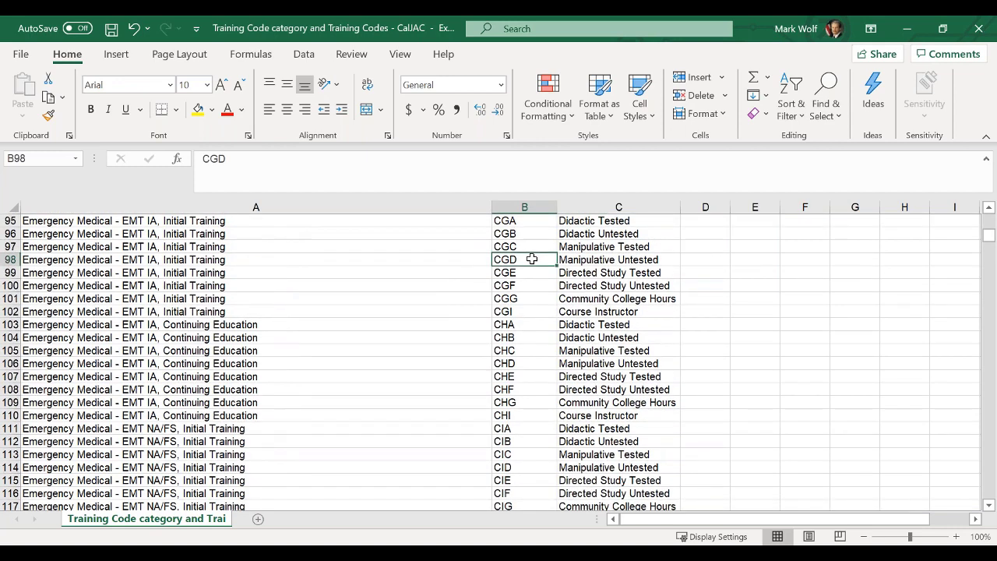
pyautogui.click(597, 260)
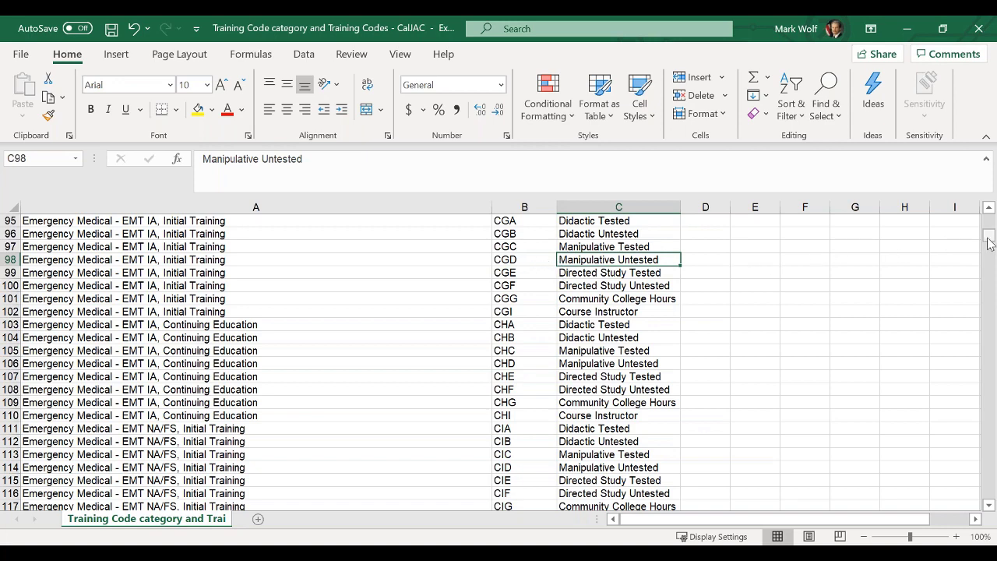
pyautogui.moveTo(989, 240); pyautogui.dragTo(992, 325)
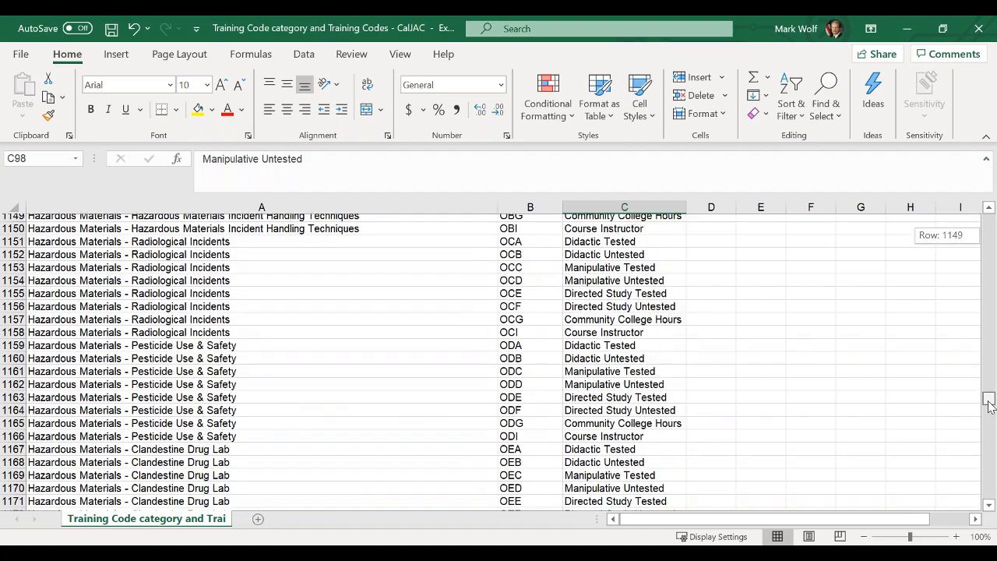
pyautogui.moveTo(988, 413); pyautogui.dragTo(991, 501)
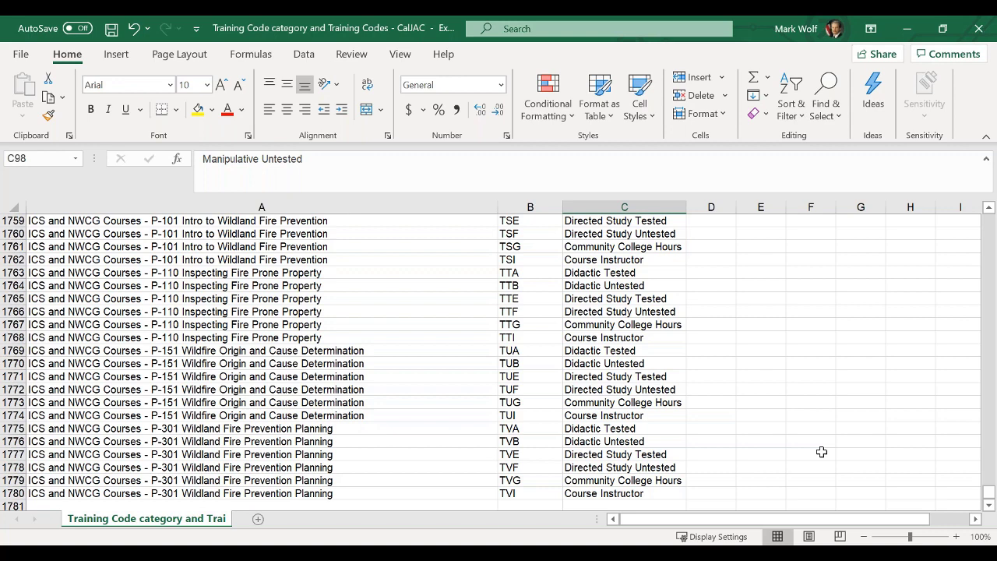
# Close the CalJAC workbook without saving its changes and show the class categories in Emergency Reporting's Training settings
pyautogui.click(979, 31)
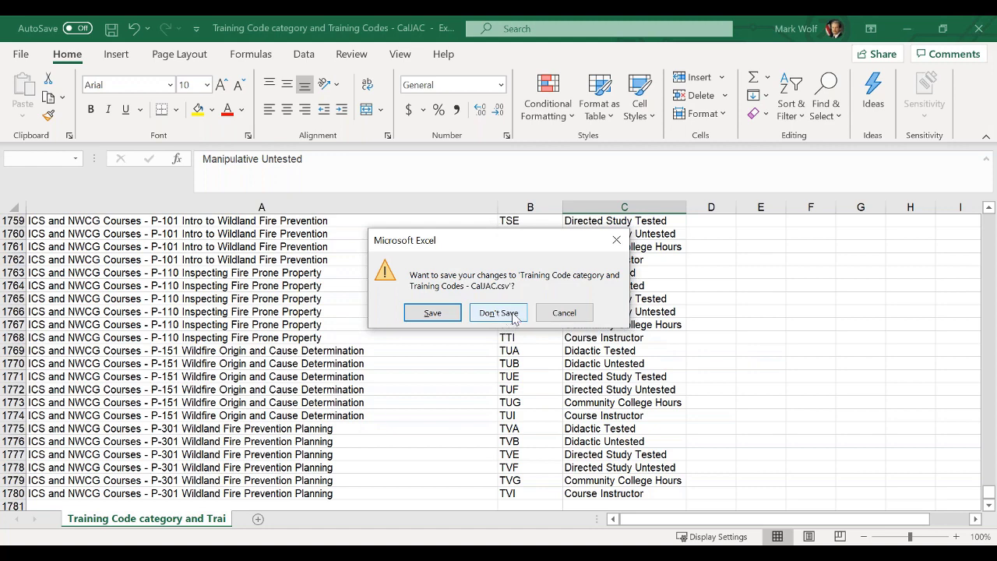
pyautogui.click(513, 317)
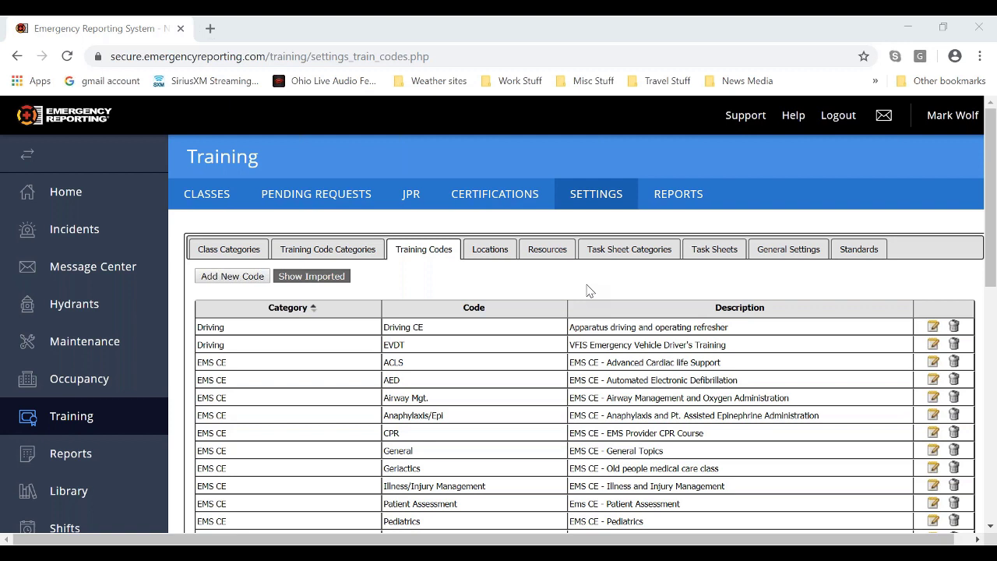
pyautogui.click(244, 254)
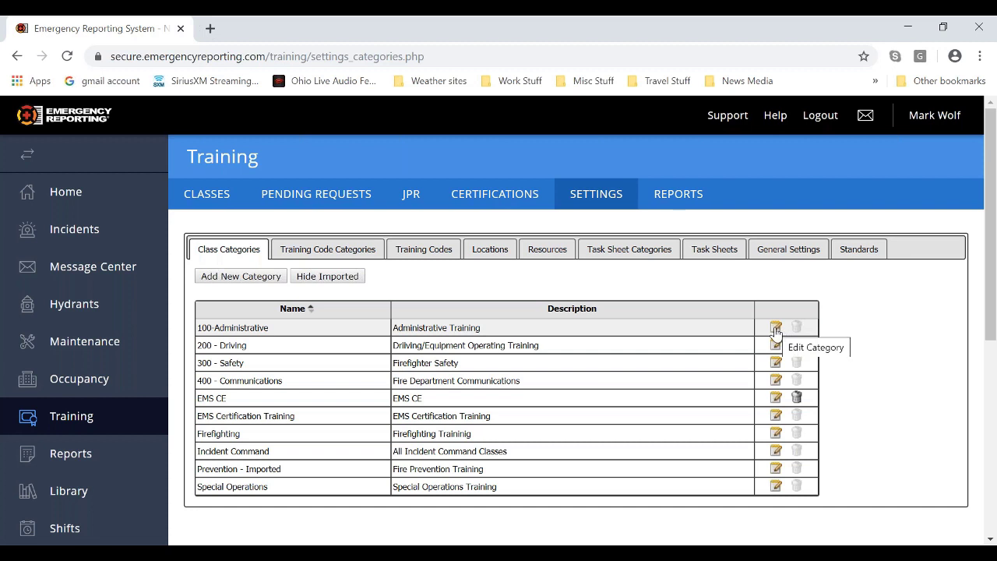
# Rename the class category "100-Administrative" as "100-Administrative Training" and save it
pyautogui.click(776, 328)
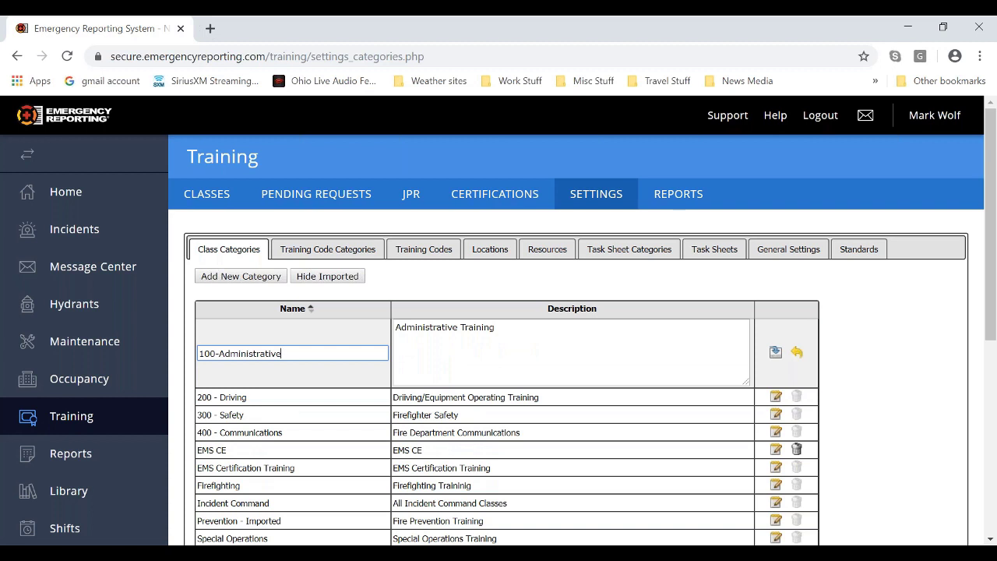
pyautogui.write('Training')
pyautogui.click(776, 355)
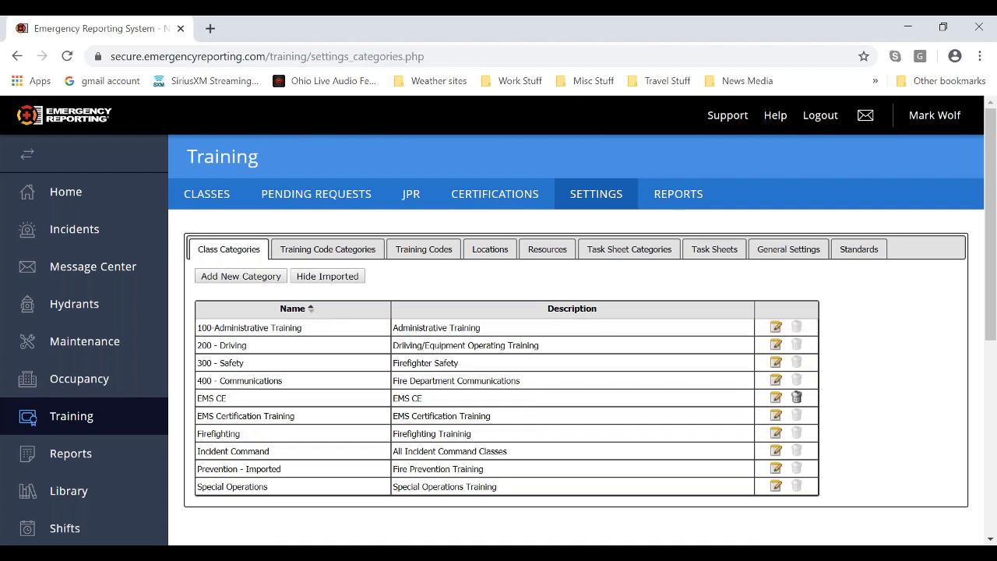
# Rename the Driving category's training code for the apparatus driving and operating refresher as "Driving CE Course" and save it
pyautogui.click(345, 250)
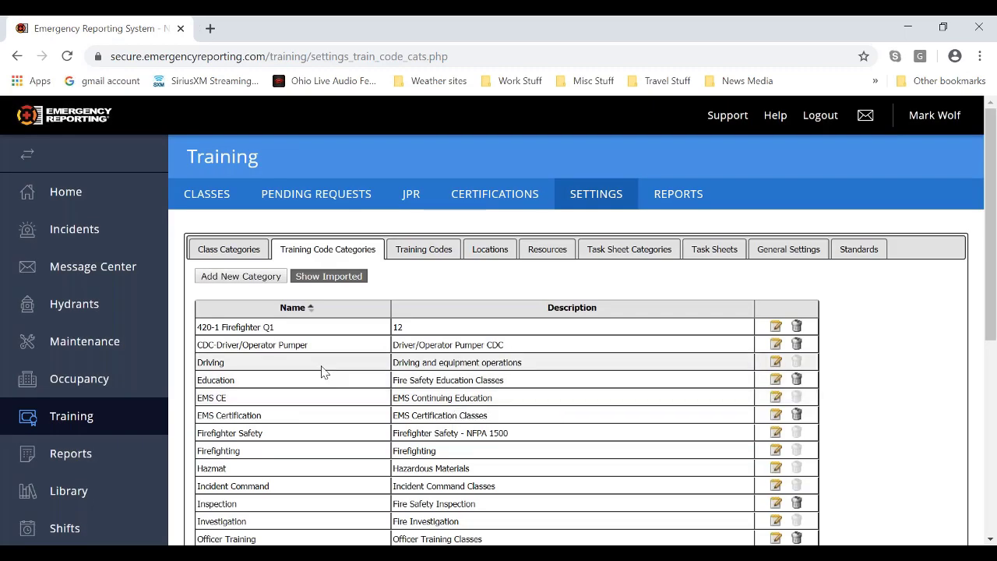
pyautogui.click(433, 255)
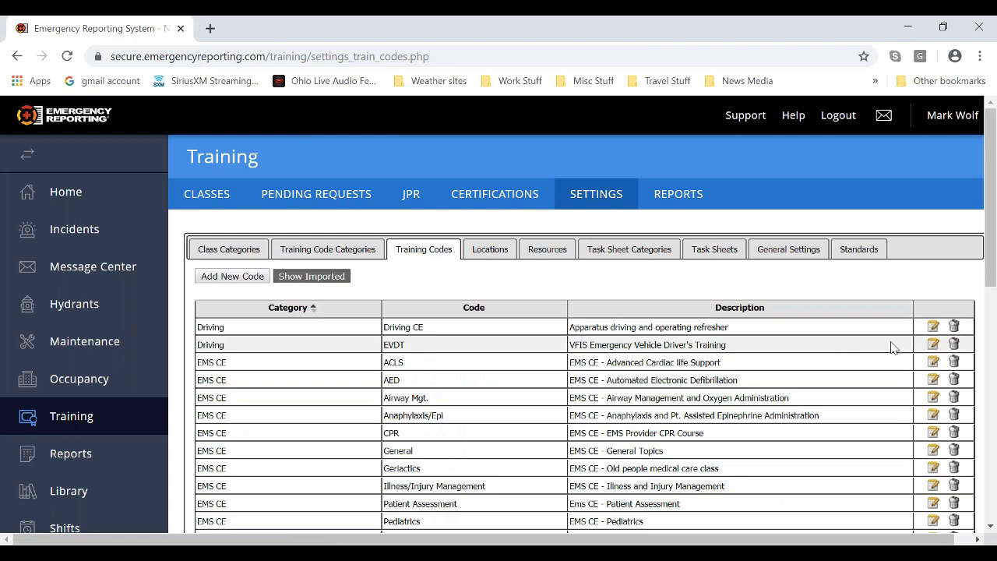
pyautogui.click(933, 327)
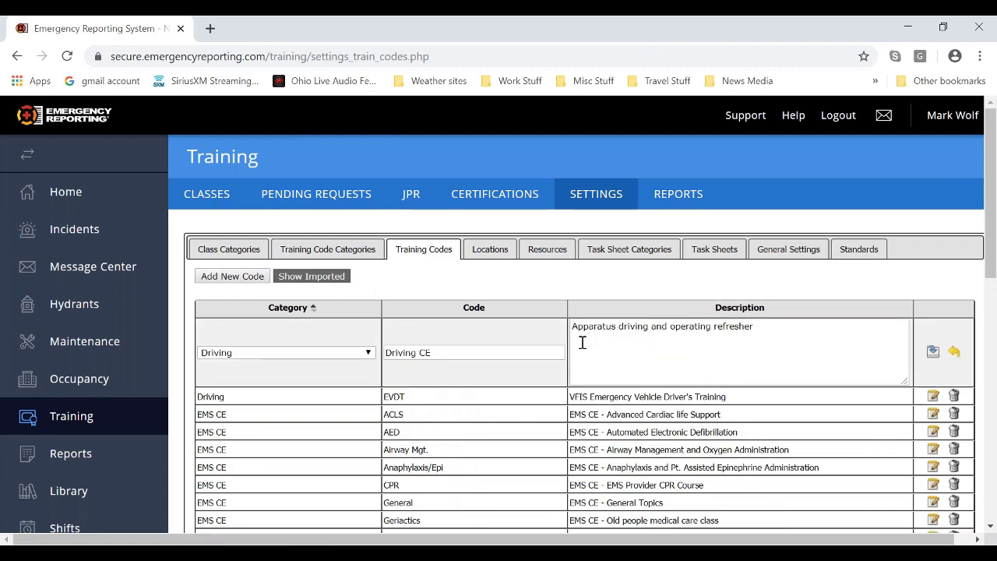
pyautogui.click(459, 352)
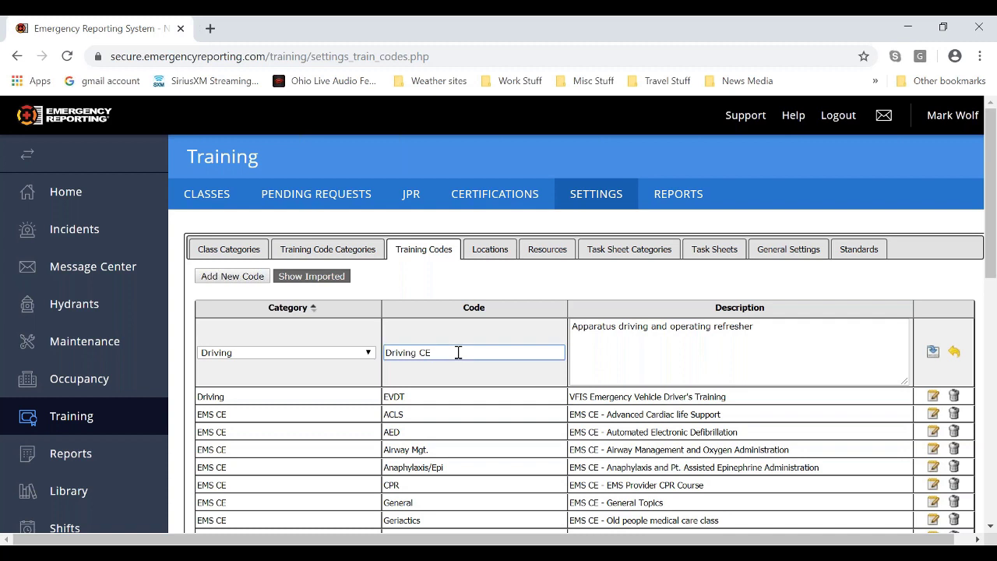
pyautogui.write('Course')
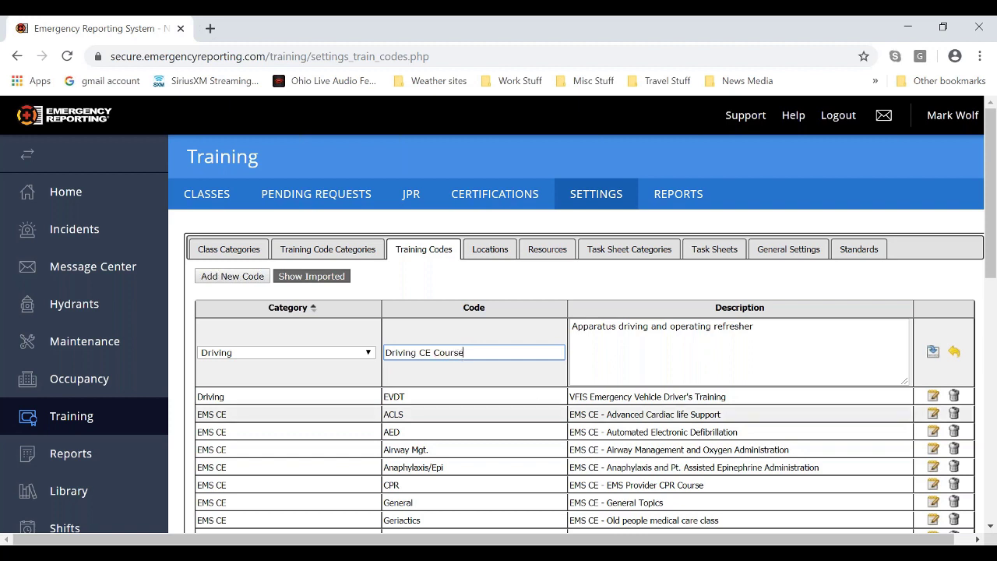
pyautogui.click(934, 354)
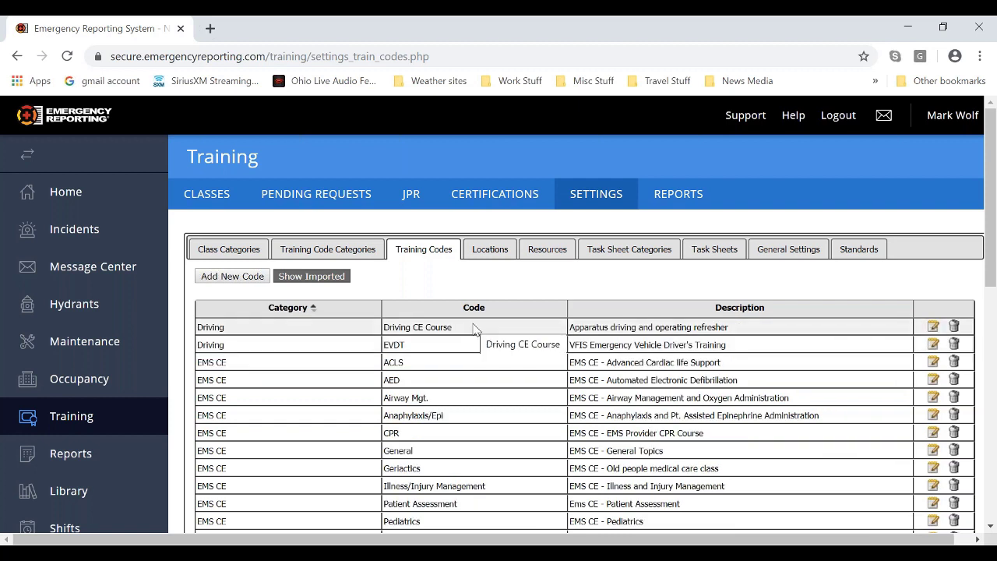
# Compare the class categories with the training codes, examining the whole code list and the archive option of its entries
pyautogui.click(236, 253)
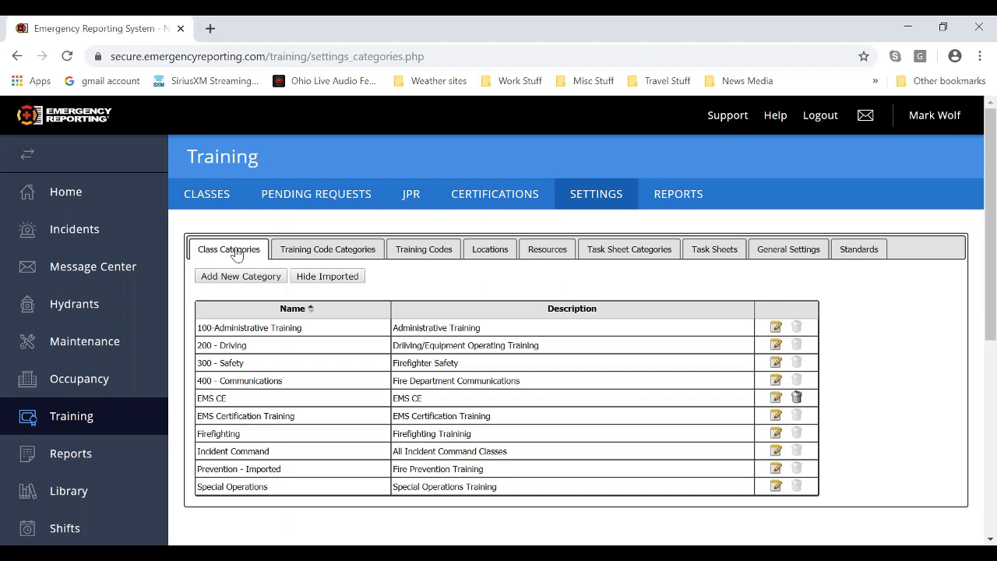
pyautogui.click(432, 250)
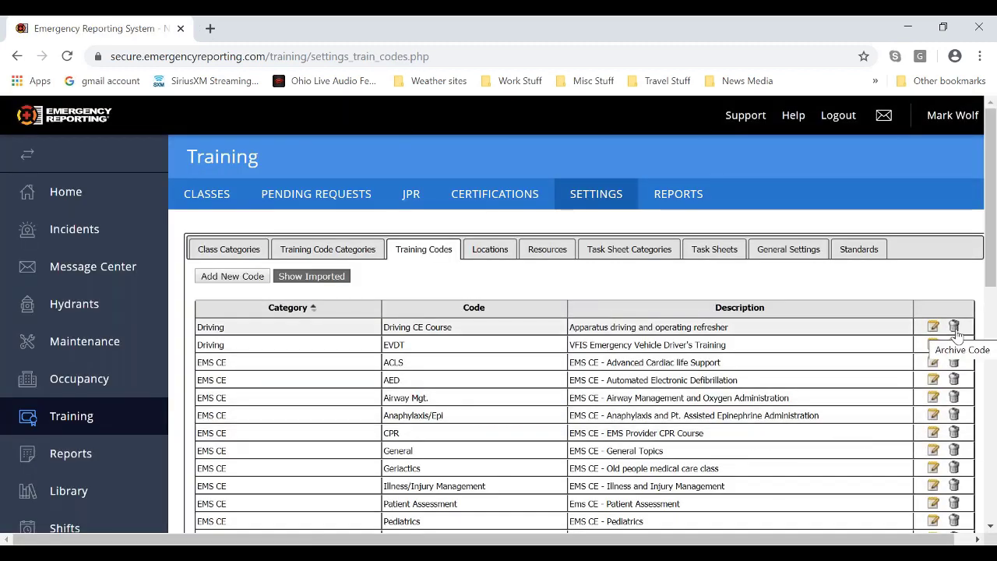
pyautogui.scroll(-4, 957, 334)
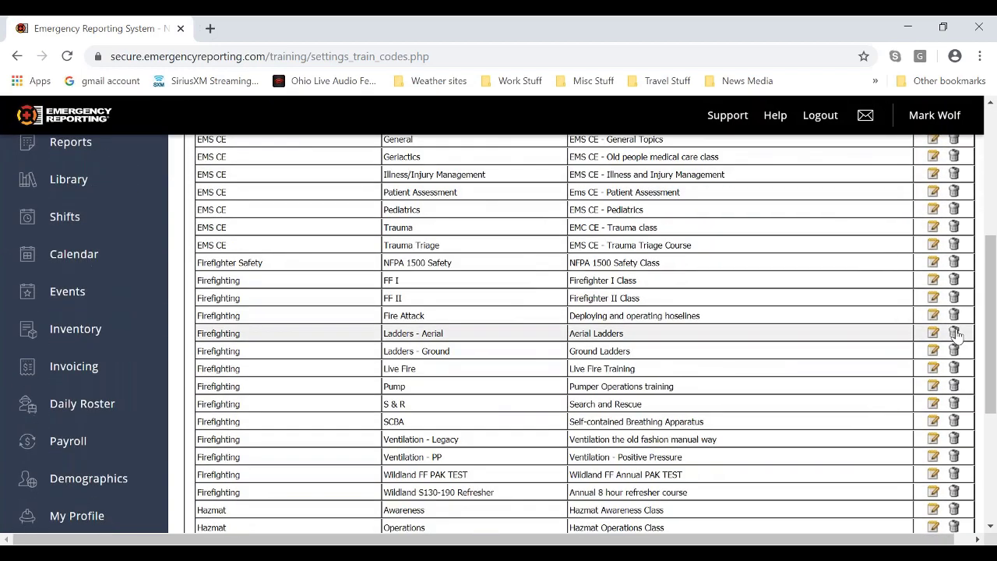
pyautogui.scroll(-3, 957, 334)
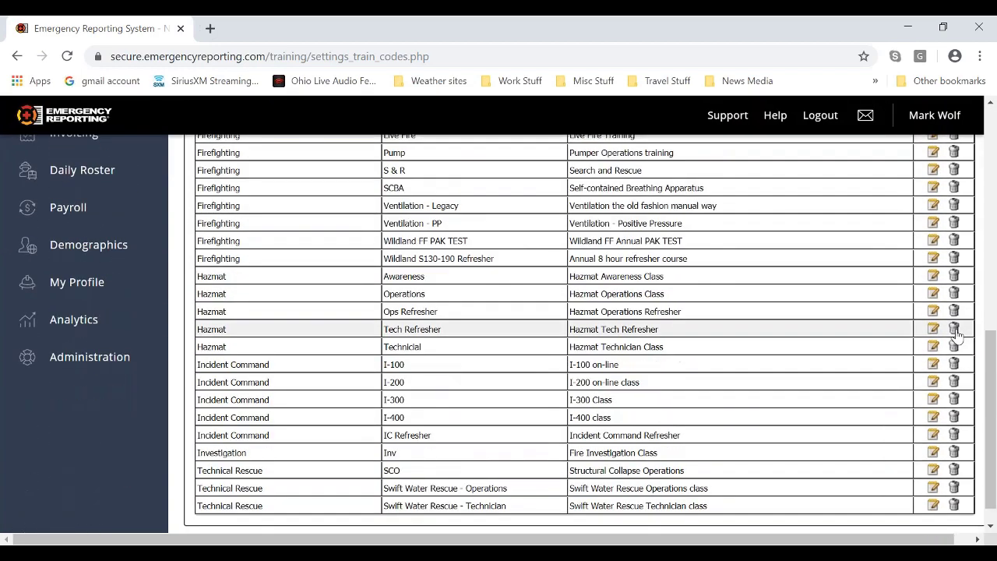
pyautogui.scroll(-1, 957, 333)
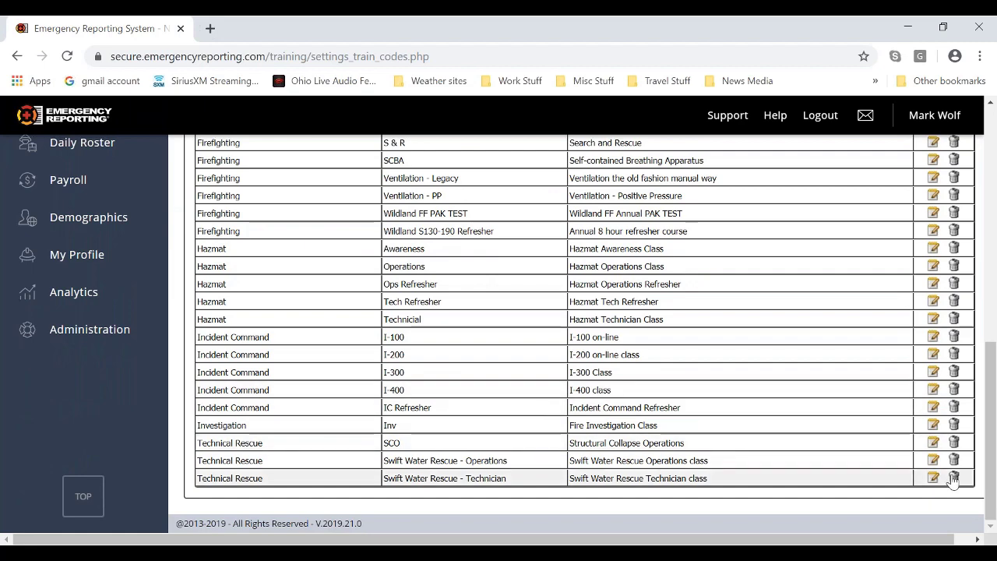
pyautogui.scroll(8, 962, 475)
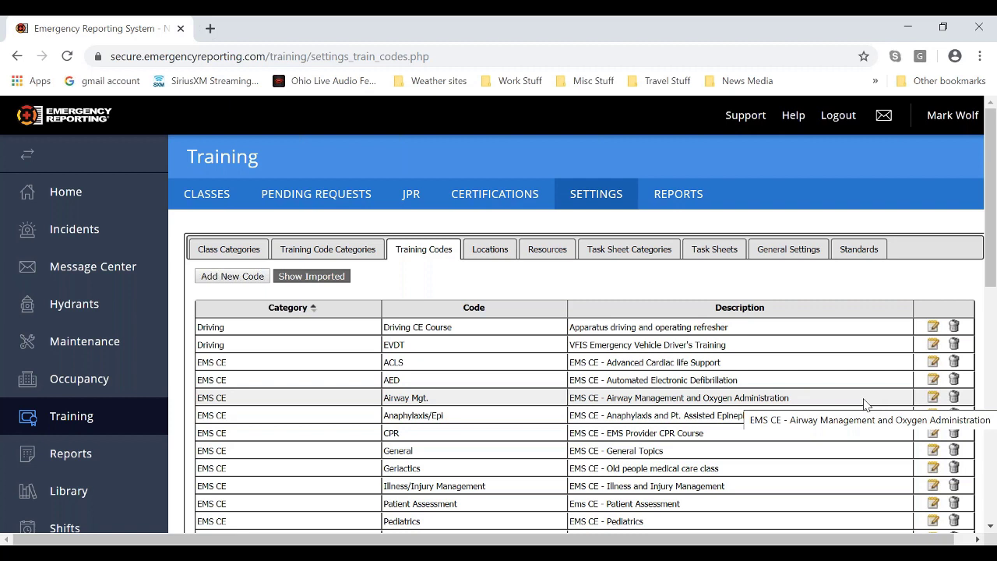
# Open the class category "Prevention - Imported" for editing and enlarge the page zoom to 125%
pyautogui.click(240, 252)
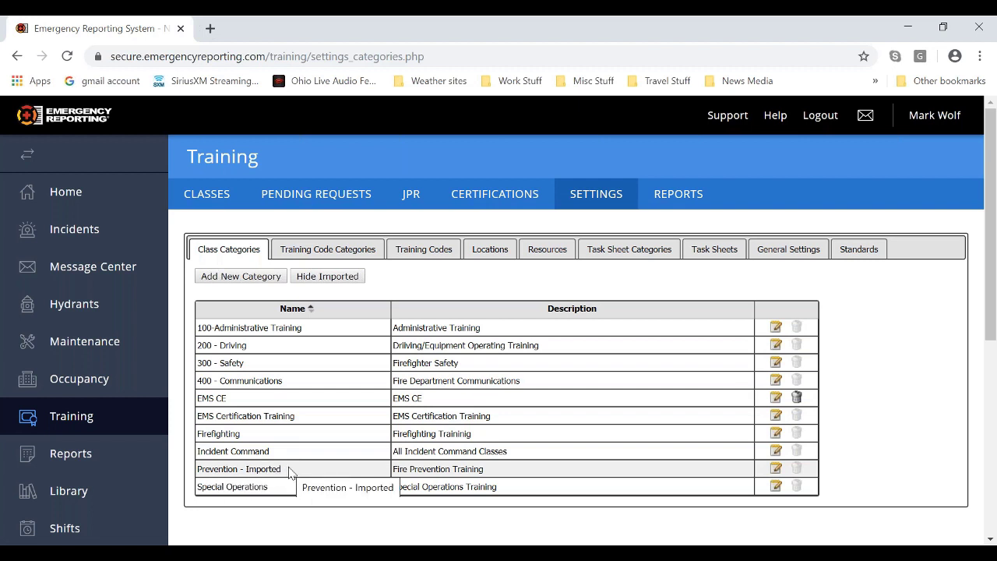
pyautogui.click(776, 471)
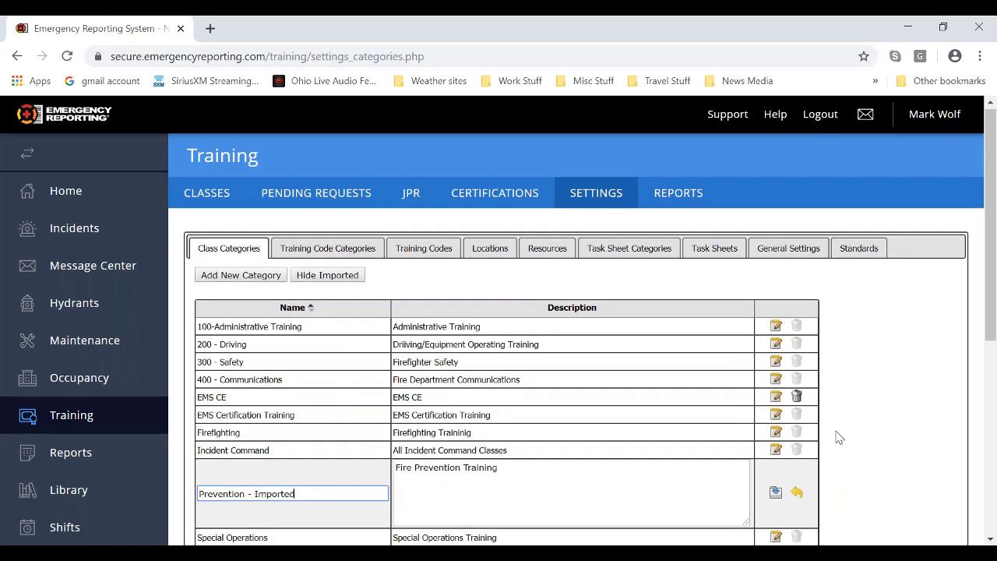
pyautogui.scroll(-2, 837, 436)
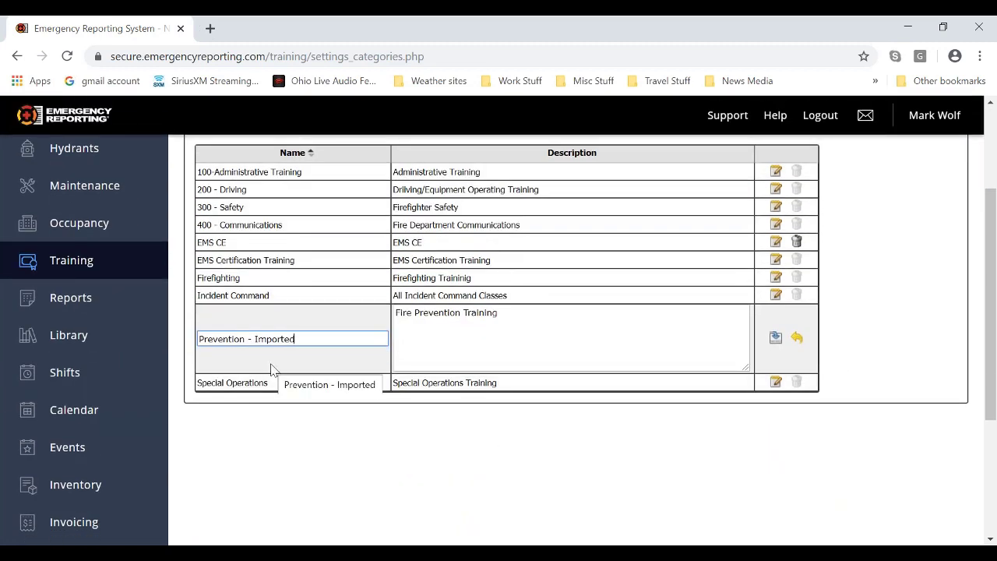
pyautogui.click(981, 56)
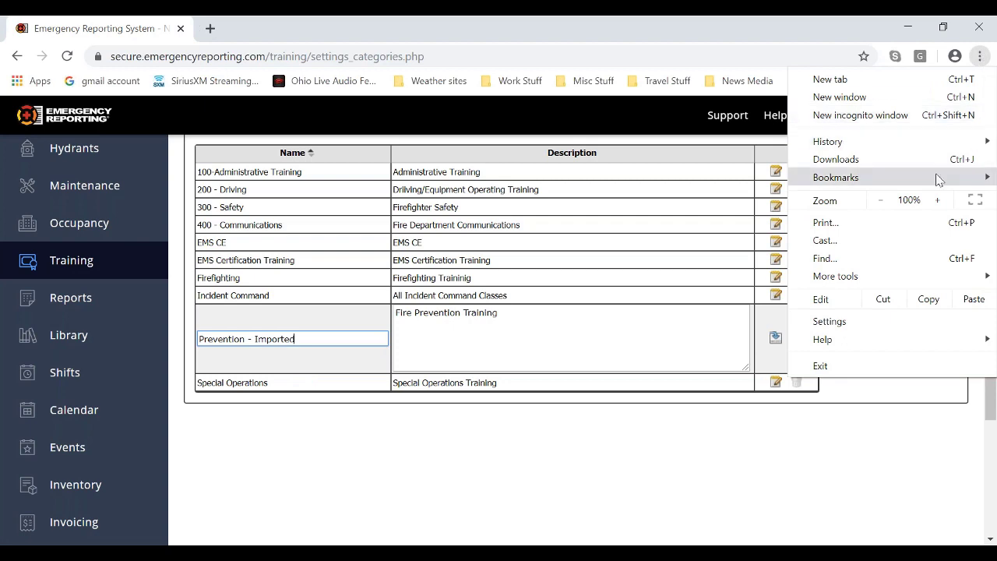
pyautogui.click(938, 200)
pyautogui.click(938, 200)
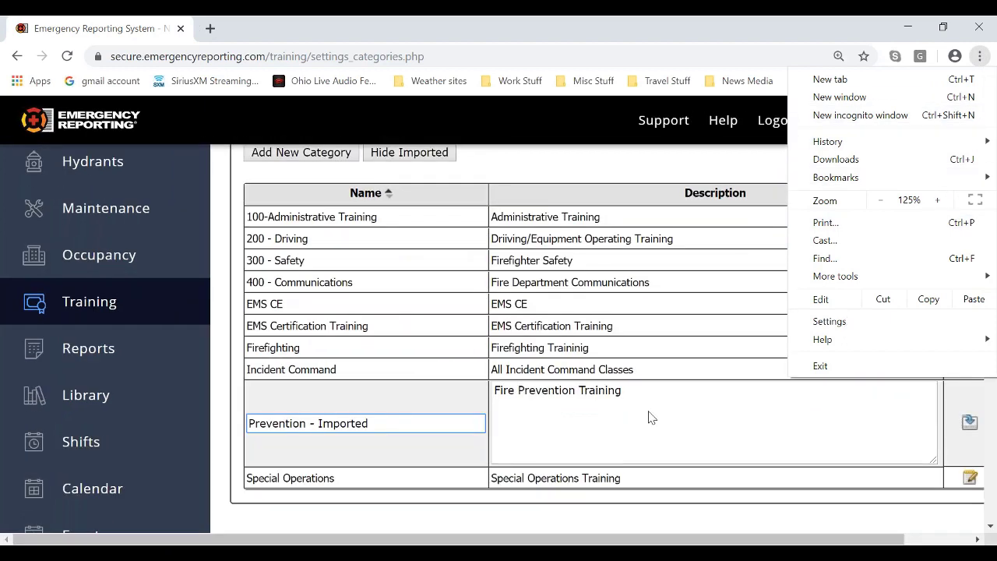
pyautogui.click(610, 428)
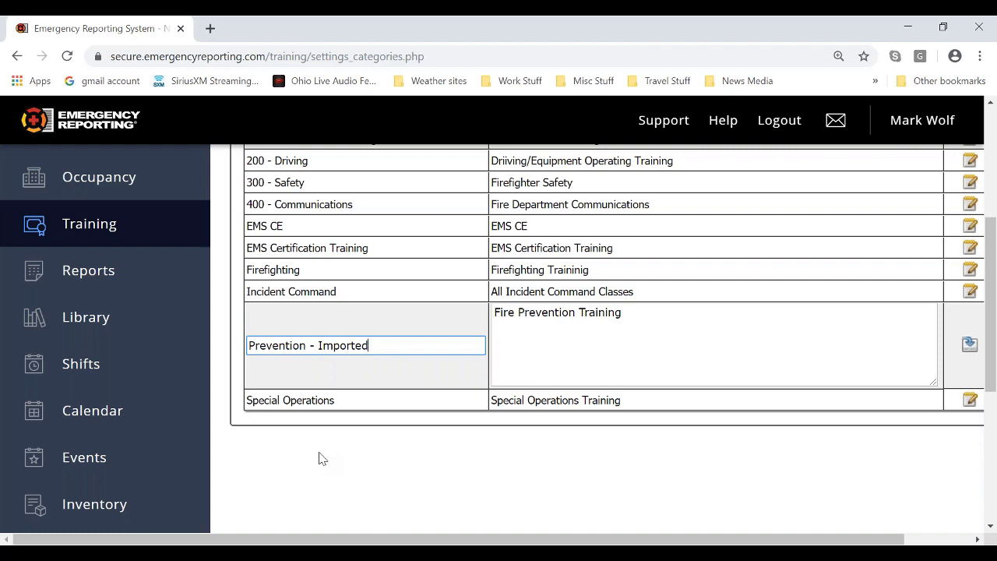
# Save the "Prevention - Imported" class category and hide the imported entries in the class category list
pyautogui.click(306, 346)
pyautogui.click(972, 348)
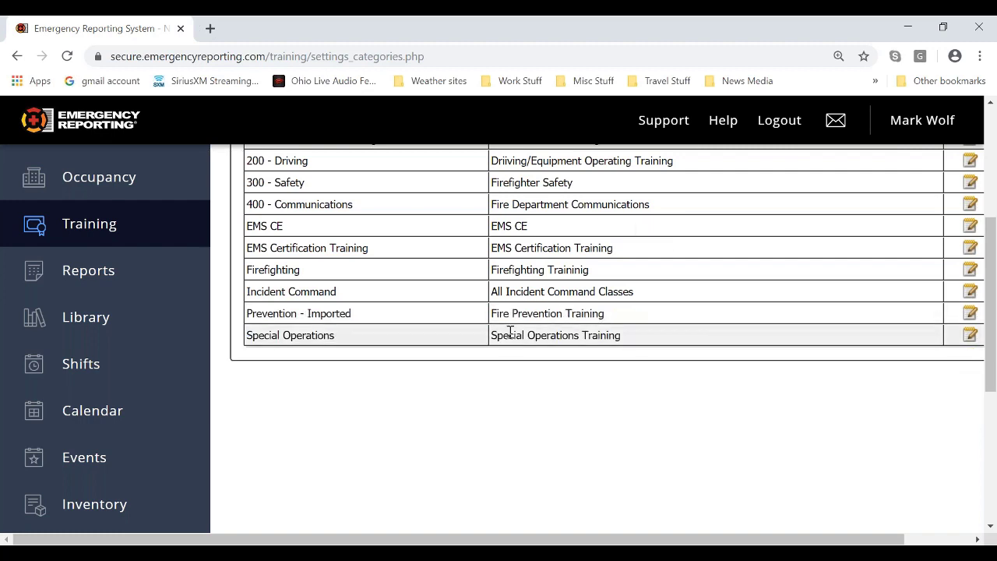
pyautogui.scroll(2, 506, 330)
pyautogui.scroll(1, 511, 330)
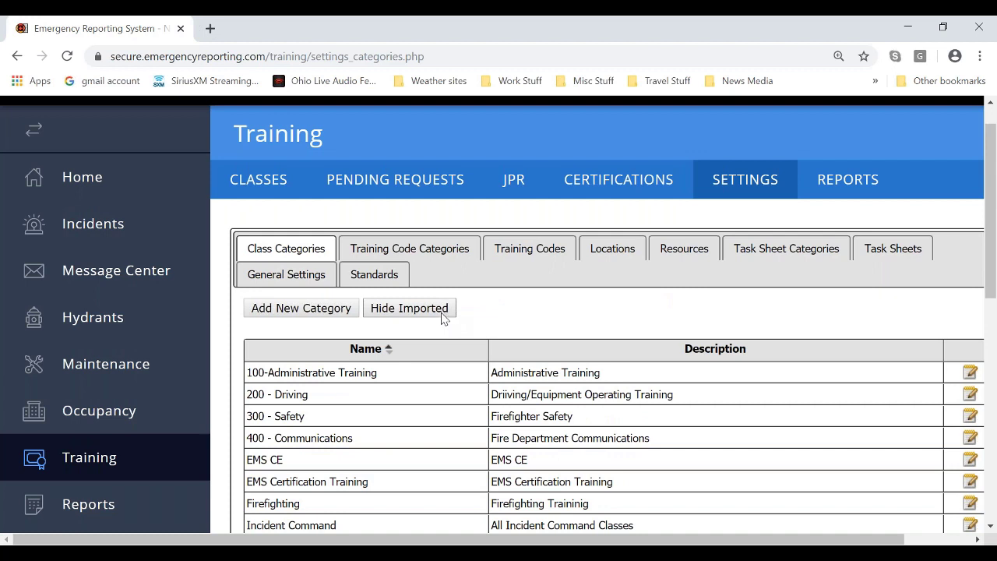
pyautogui.scroll(-1, 498, 324)
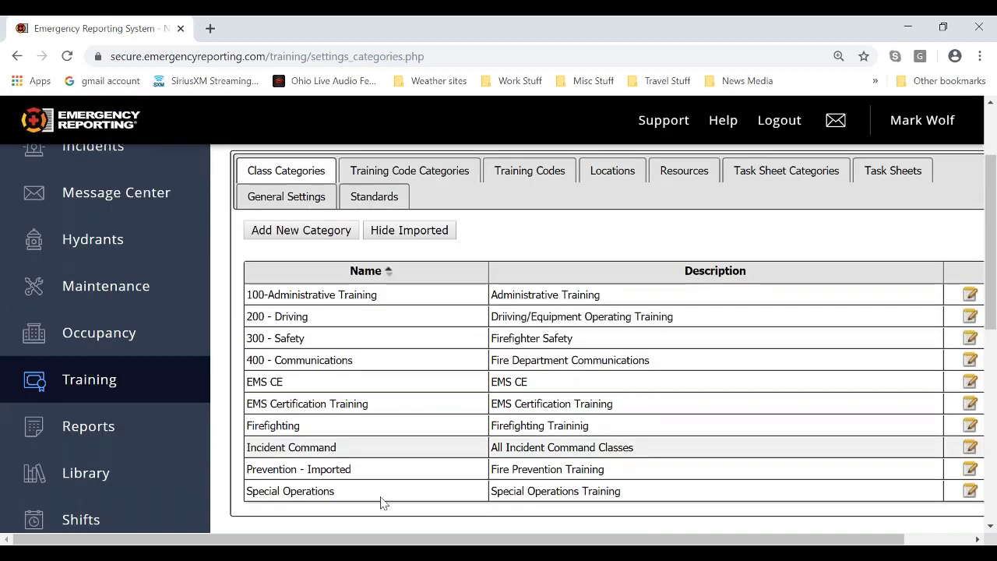
pyautogui.click(410, 233)
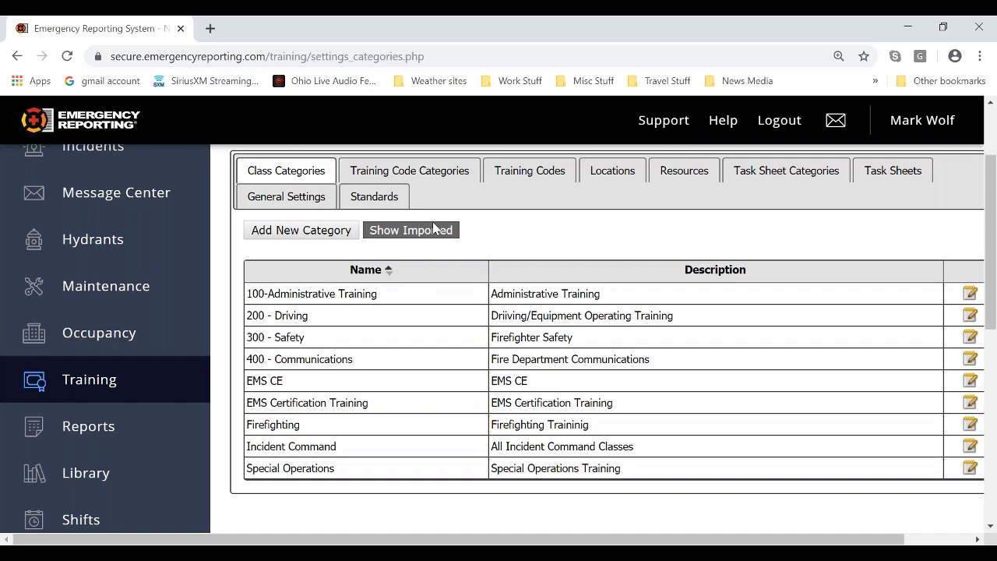
# Show the imported entries in the training code categories and review the list down to Technical Rescue
pyautogui.click(448, 177)
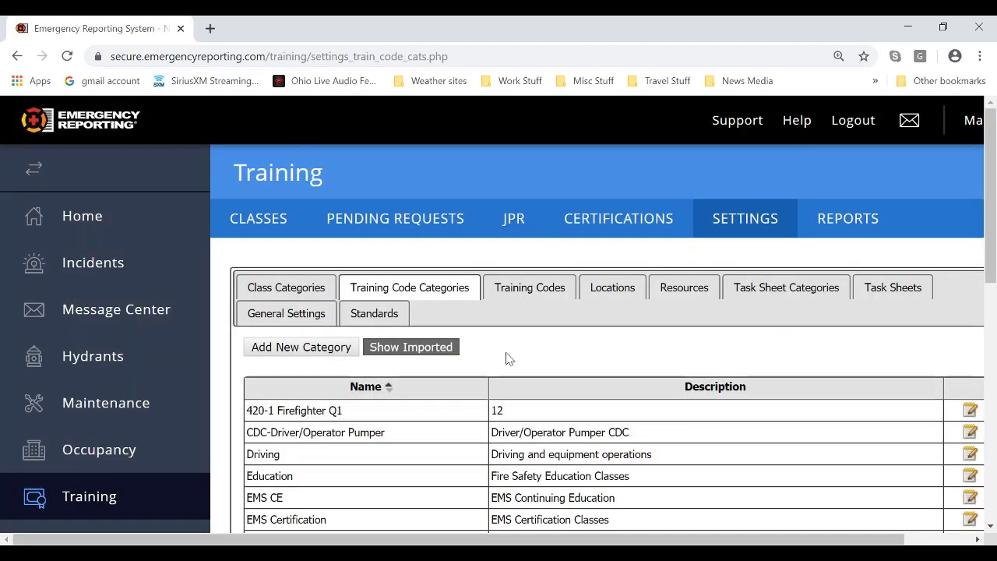
pyautogui.scroll(-1, 475, 331)
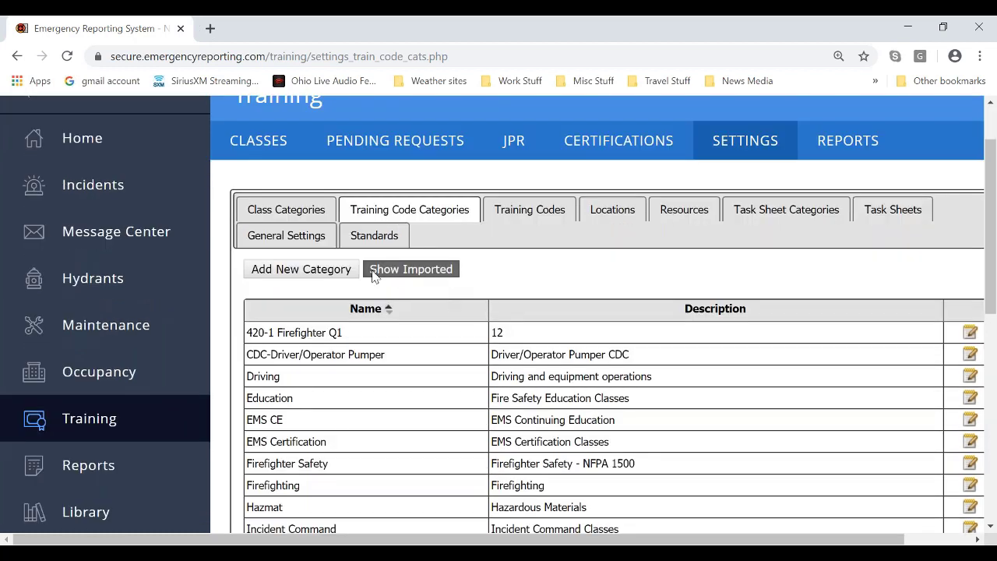
pyautogui.click(455, 273)
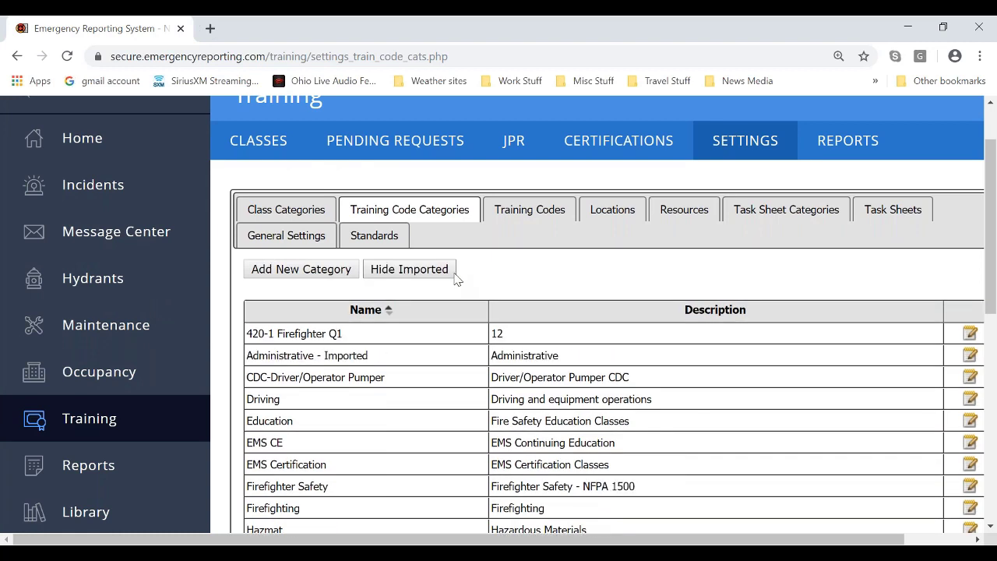
pyautogui.scroll(-2, 455, 378)
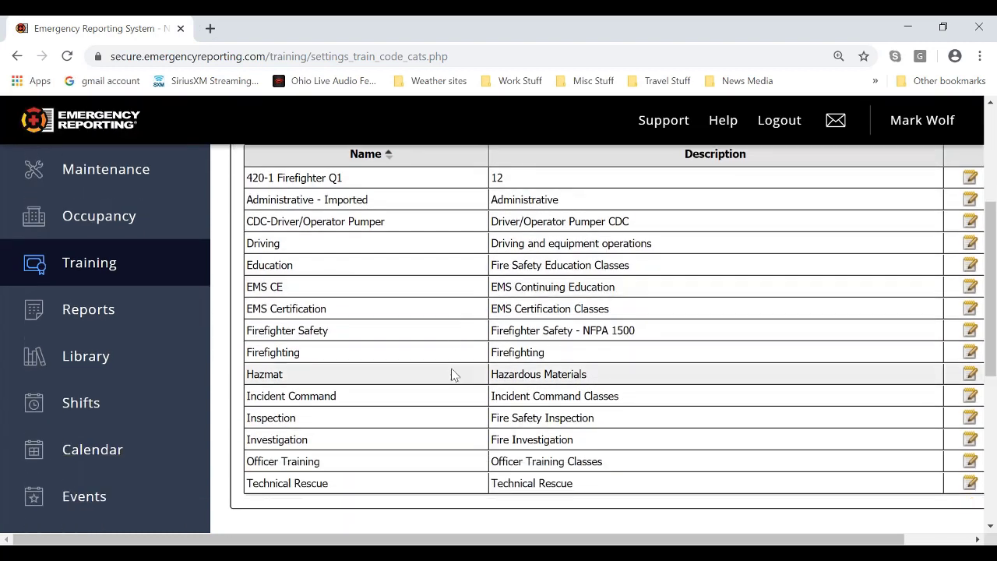
# Hide the imported entries in the training code category list
pyautogui.scroll(1, 282, 295)
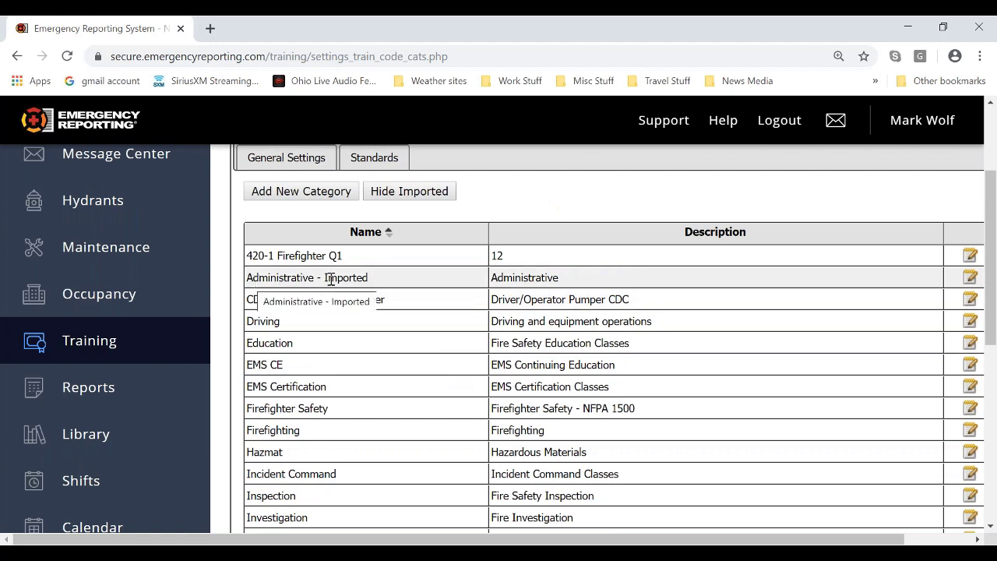
pyautogui.click(440, 194)
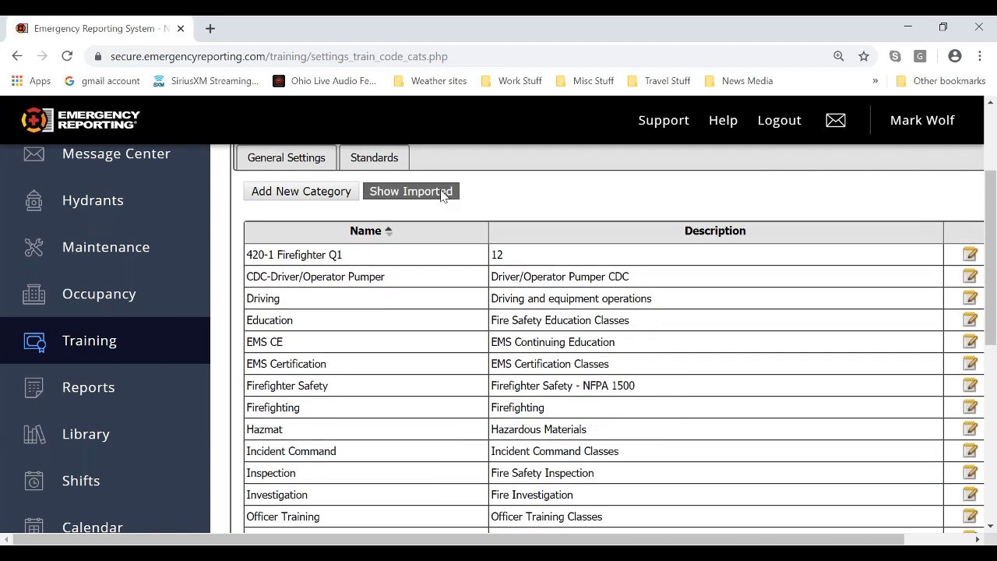
# Show the imported entries among the training codes to review them, and hide them again
pyautogui.scroll(1, 495, 197)
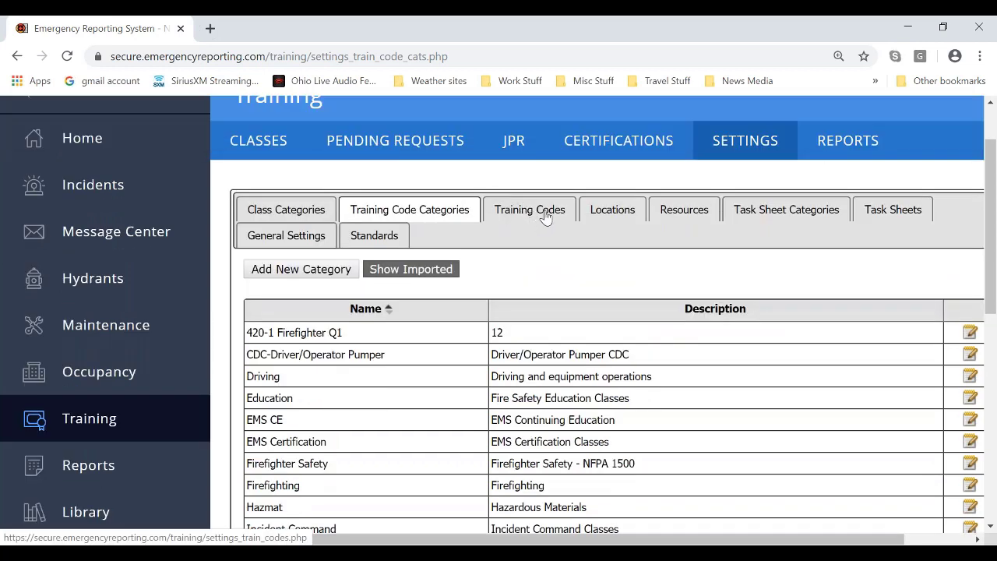
pyautogui.click(546, 216)
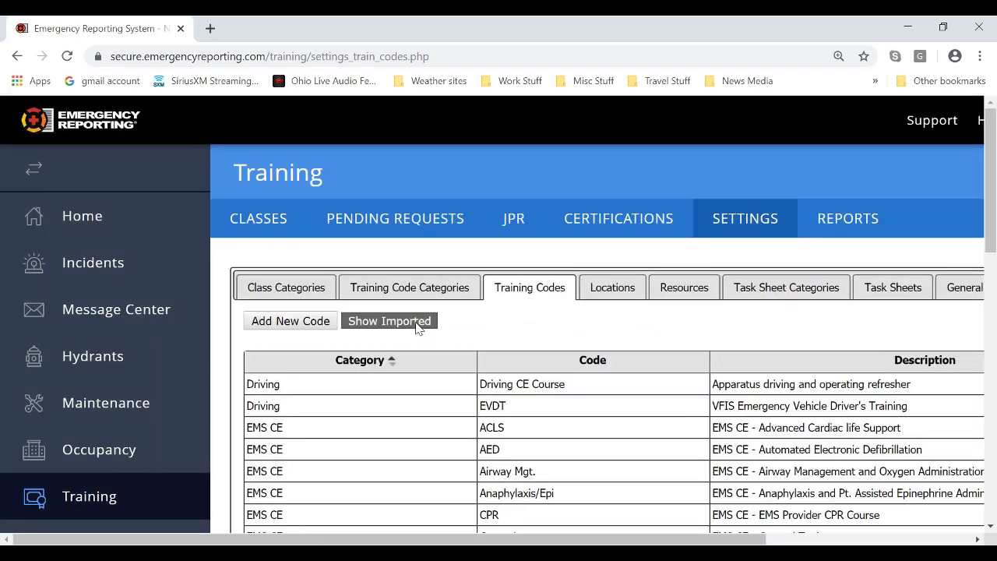
pyautogui.click(419, 323)
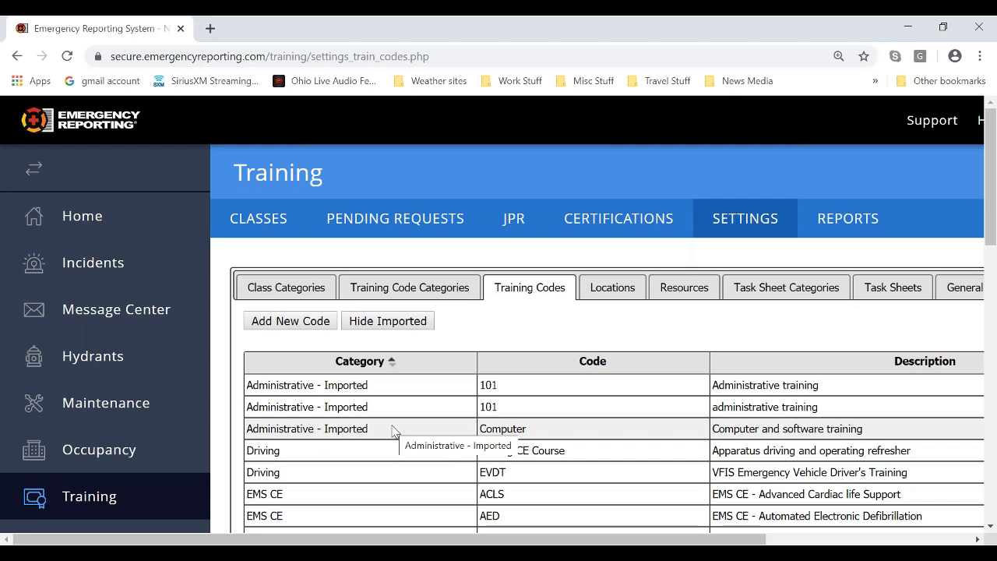
pyautogui.click(429, 328)
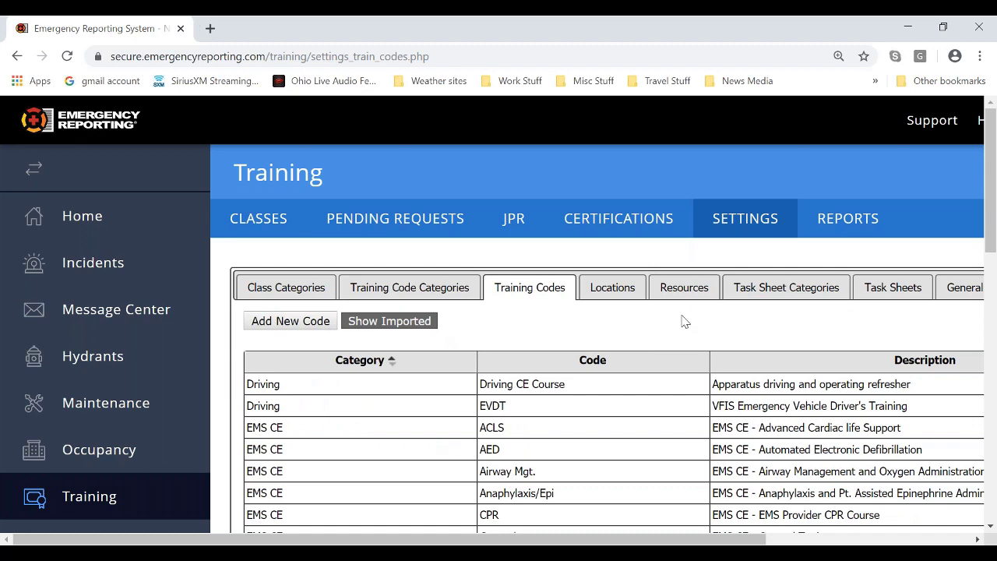
# Reduce the page zoom to 100%
pyautogui.click(981, 56)
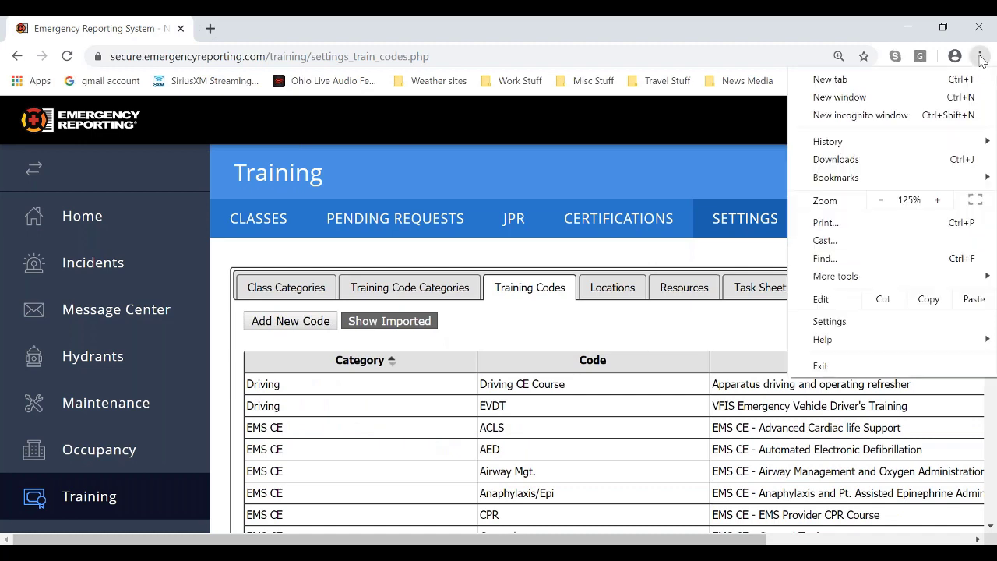
pyautogui.click(882, 200)
pyautogui.click(882, 200)
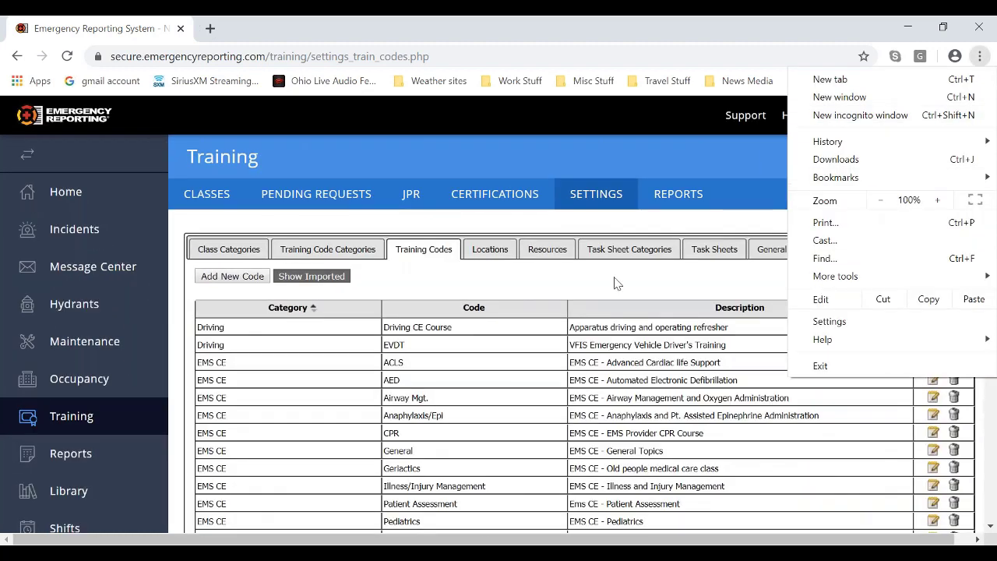
pyautogui.click(592, 285)
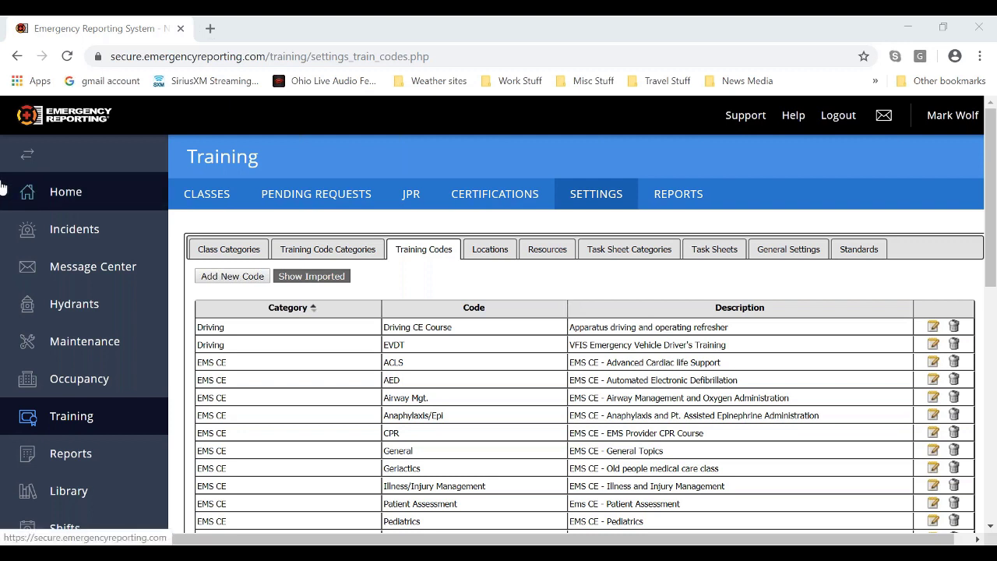
# Try to add a training location with the name "Station 2" and the description "Station 2", and leave the form
pyautogui.click(509, 255)
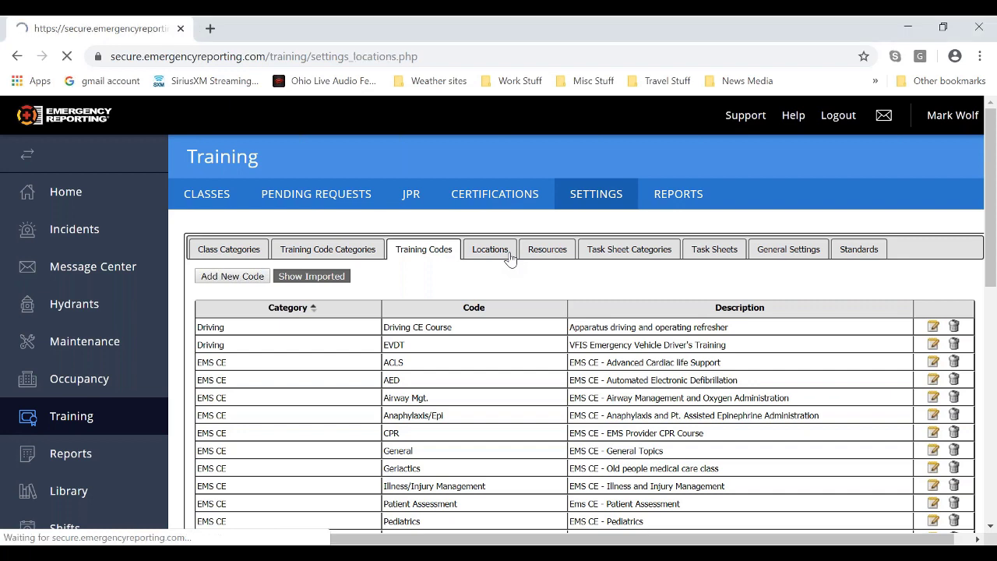
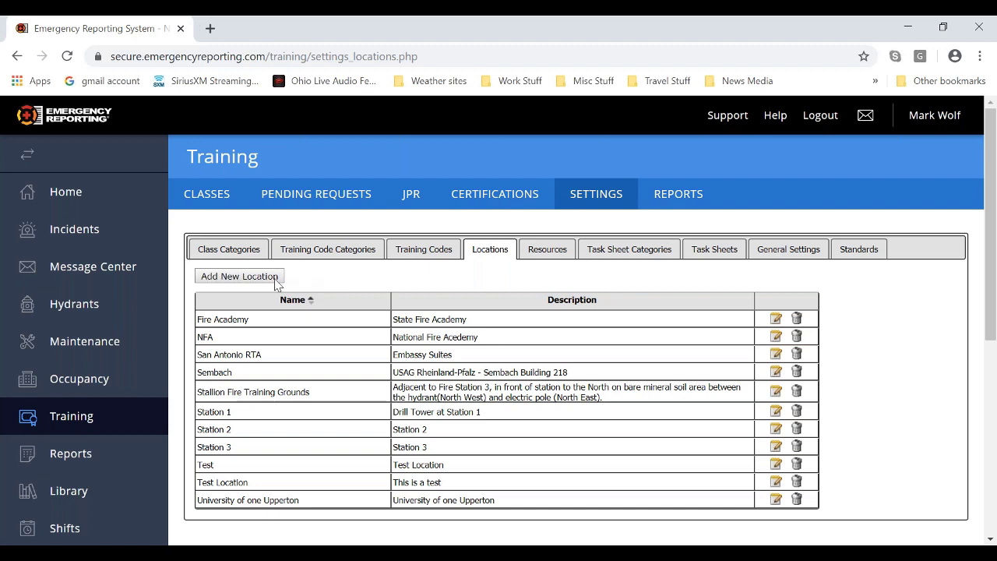
pyautogui.click(275, 279)
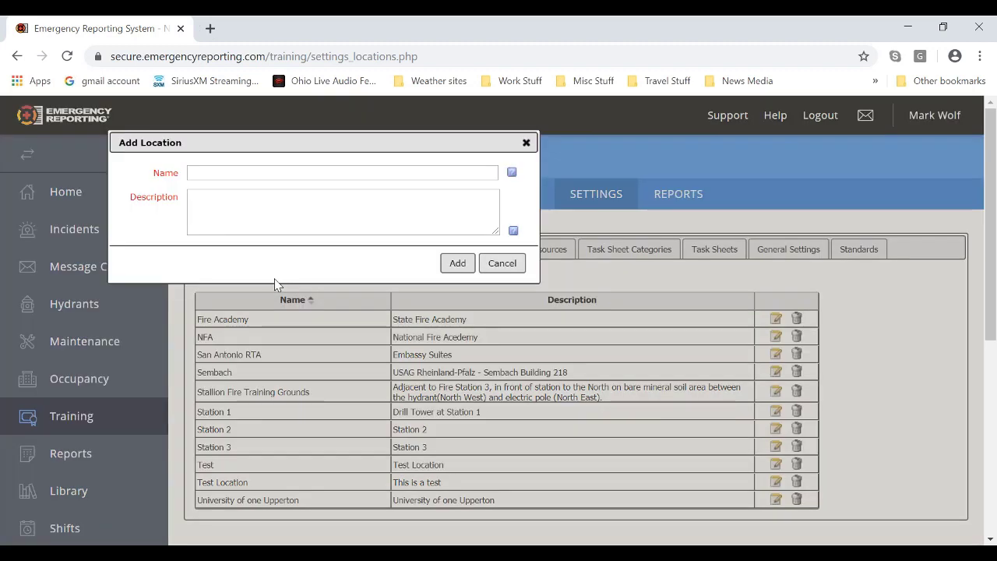
pyautogui.click(217, 172)
pyautogui.write('Station ')
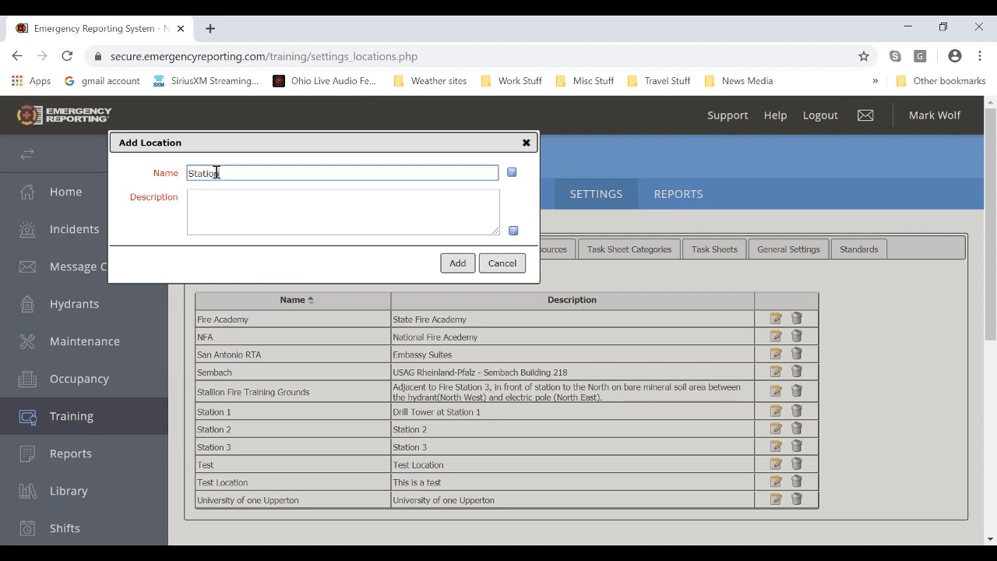
pyautogui.write('2')
pyautogui.click(198, 199)
pyautogui.write('Station 2')
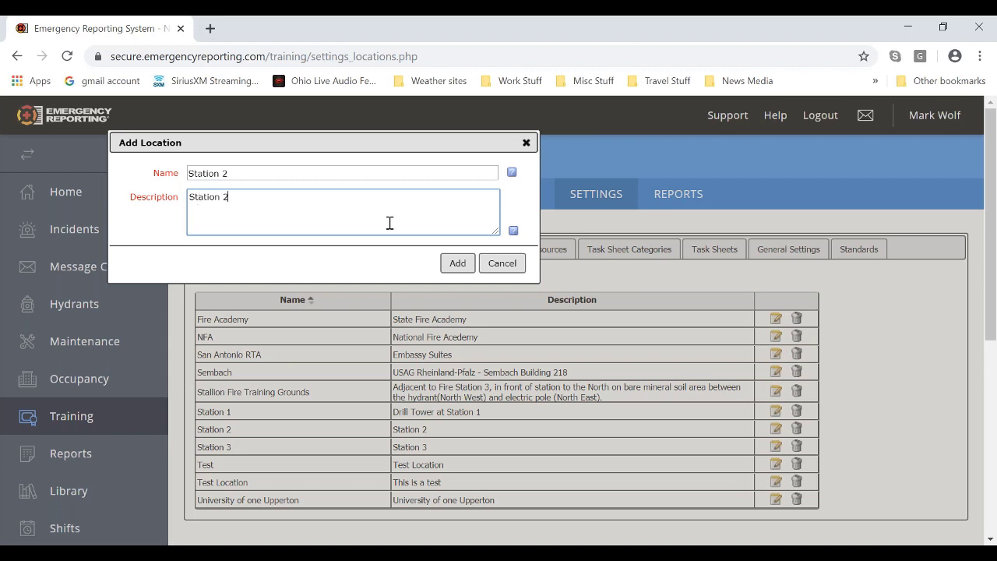
pyautogui.click(457, 262)
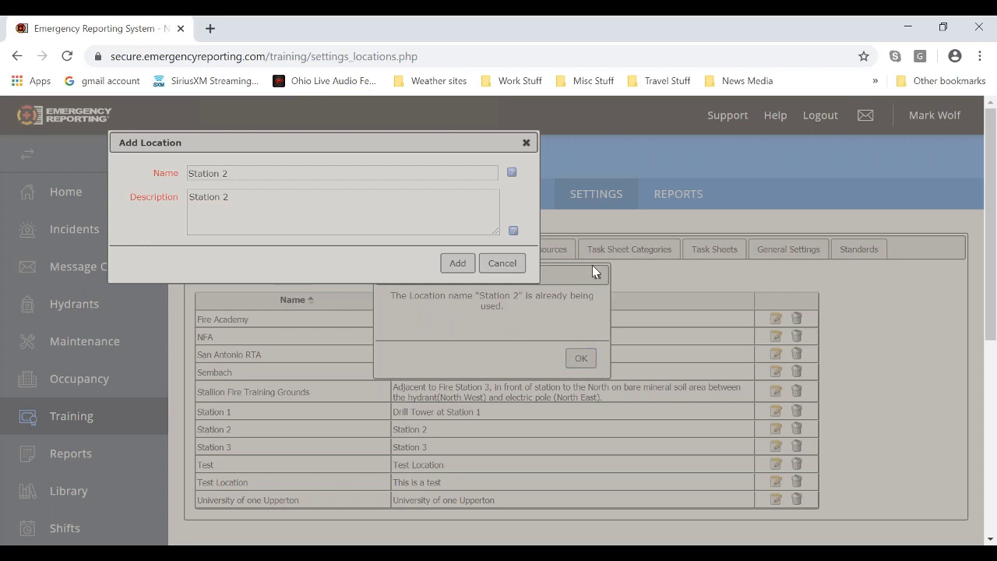
pyautogui.click(18, 57)
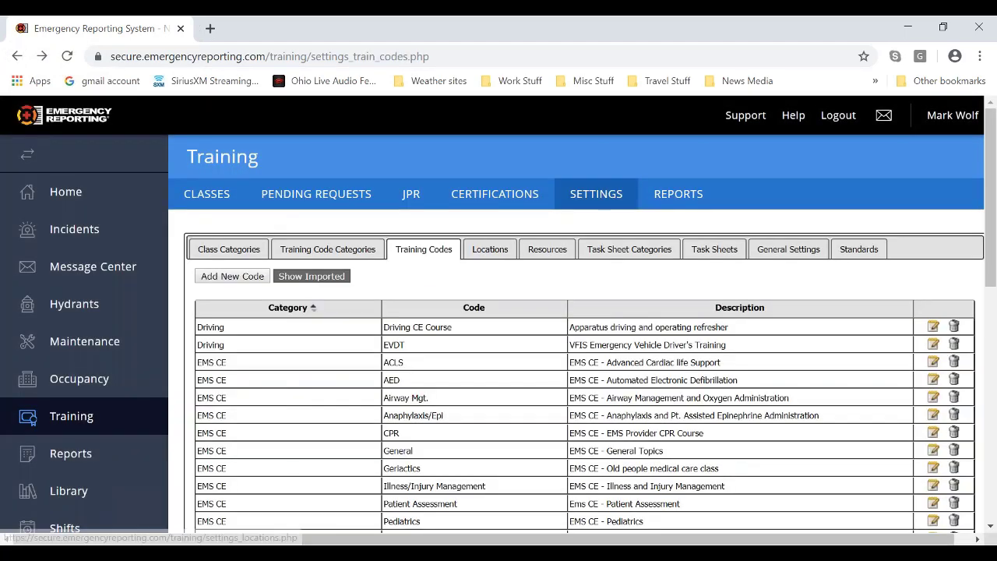
# Review the training locations, the resources and the task sheet categories in the Training settings
pyautogui.click(491, 249)
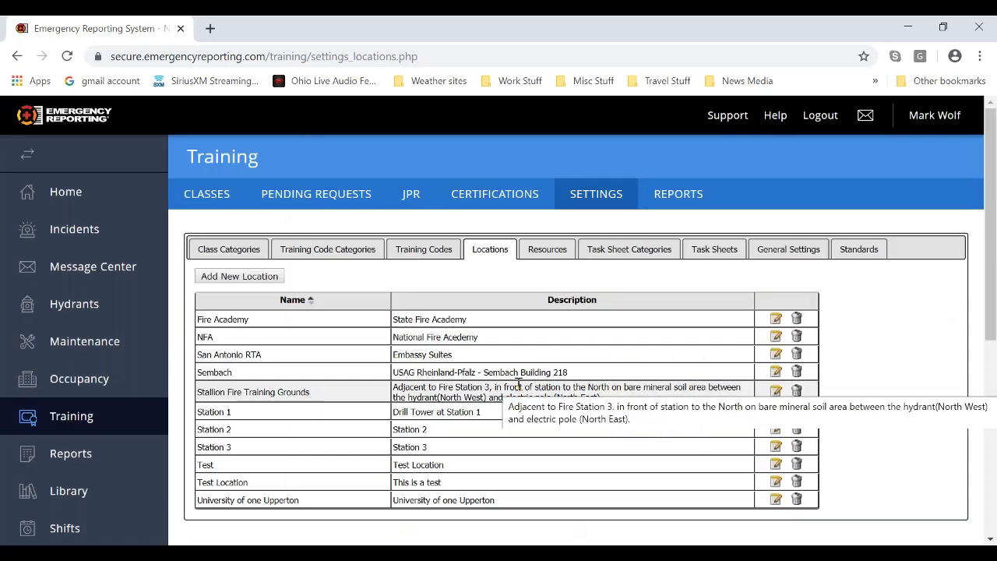
pyautogui.scroll(-1, 519, 382)
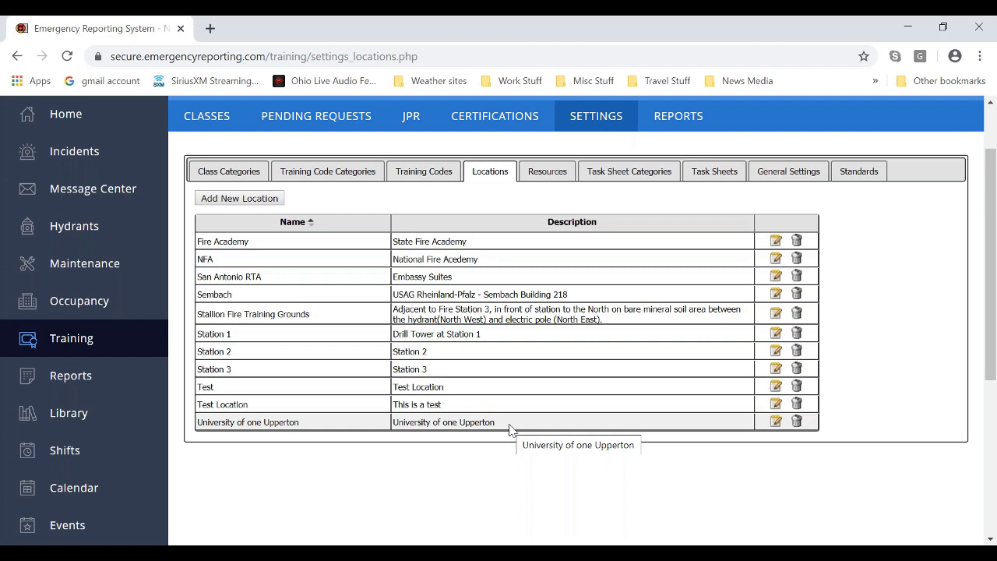
pyautogui.click(570, 173)
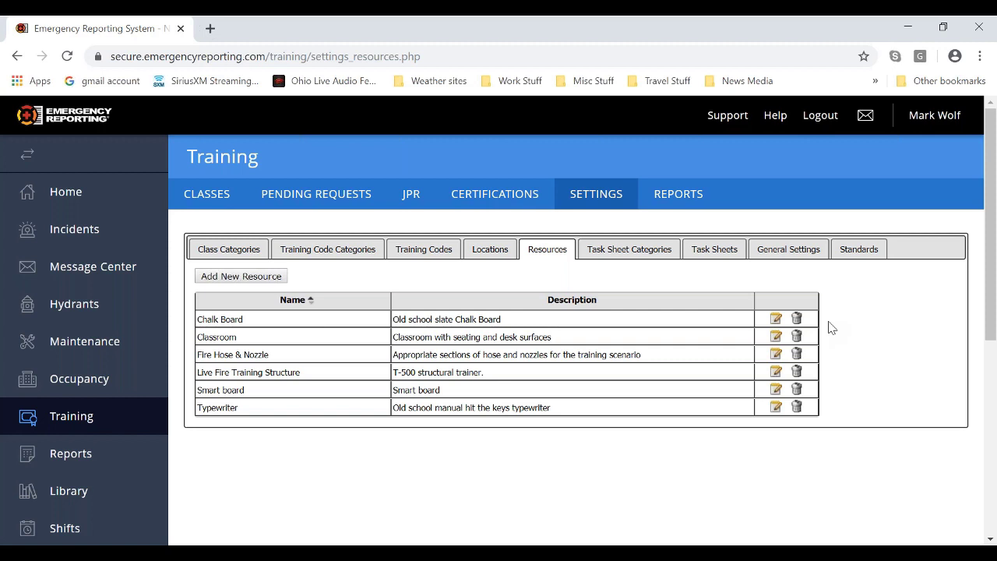
pyautogui.click(676, 259)
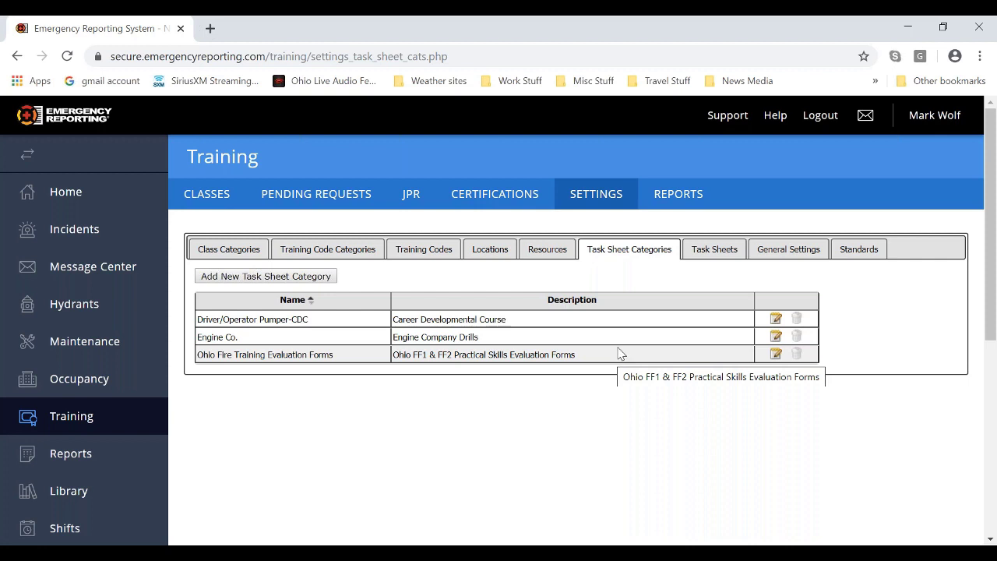
# Download the Donning PPE task sheet from the task sheet list and open its PDF
pyautogui.click(739, 254)
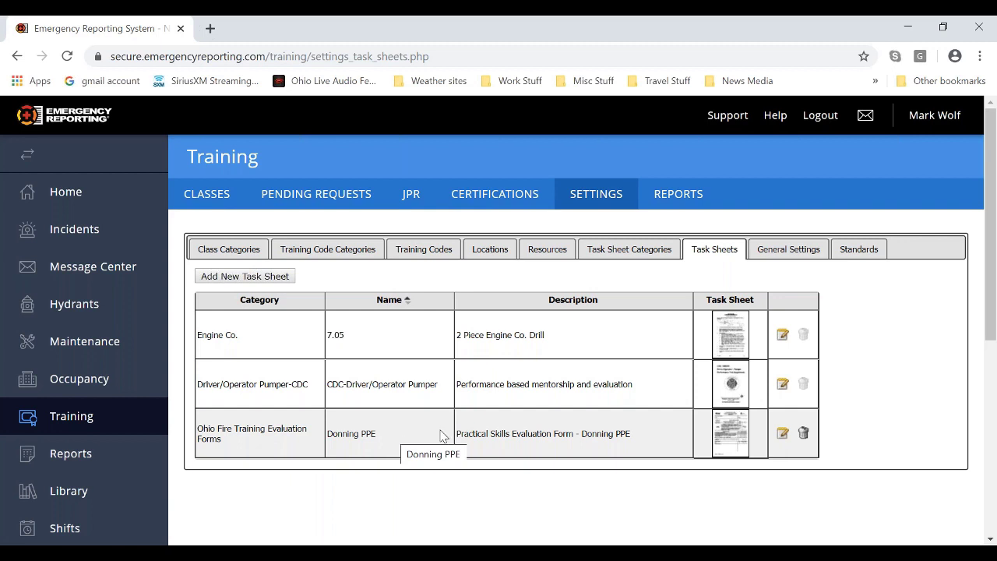
pyautogui.click(736, 439)
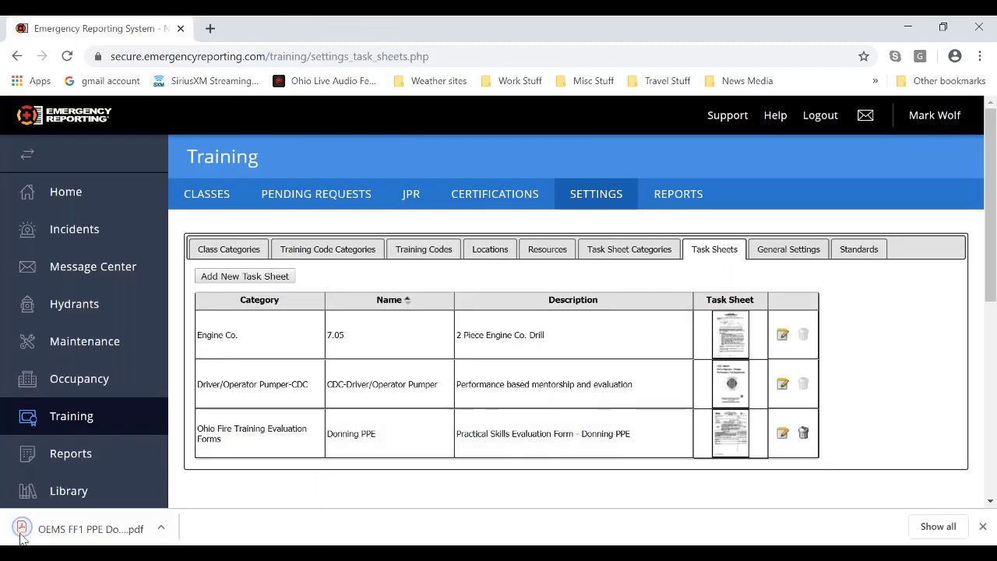
pyautogui.click(79, 523)
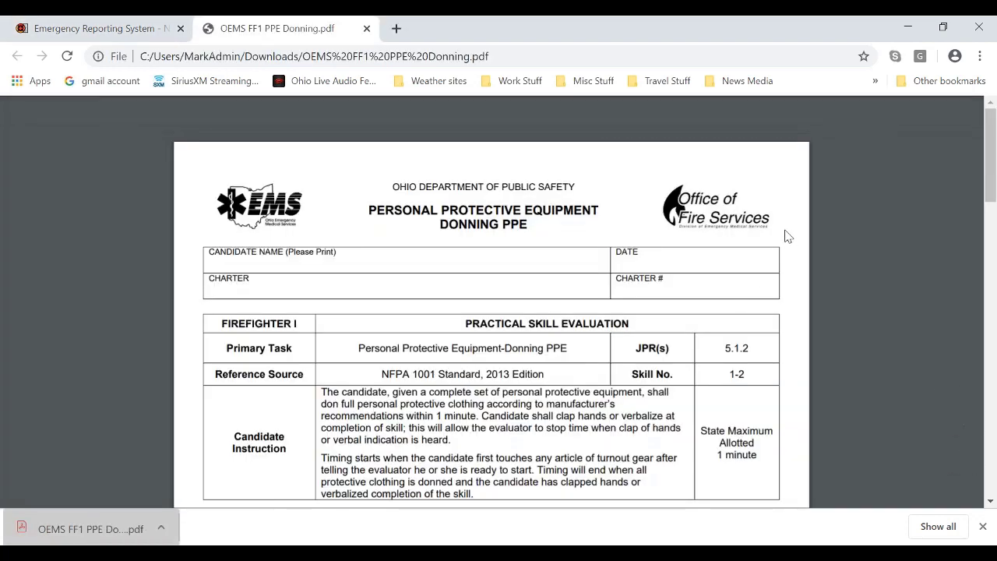
# Read through both pages of the Donning PPE skill evaluation form and close the document
pyautogui.scroll(-3, 786, 236)
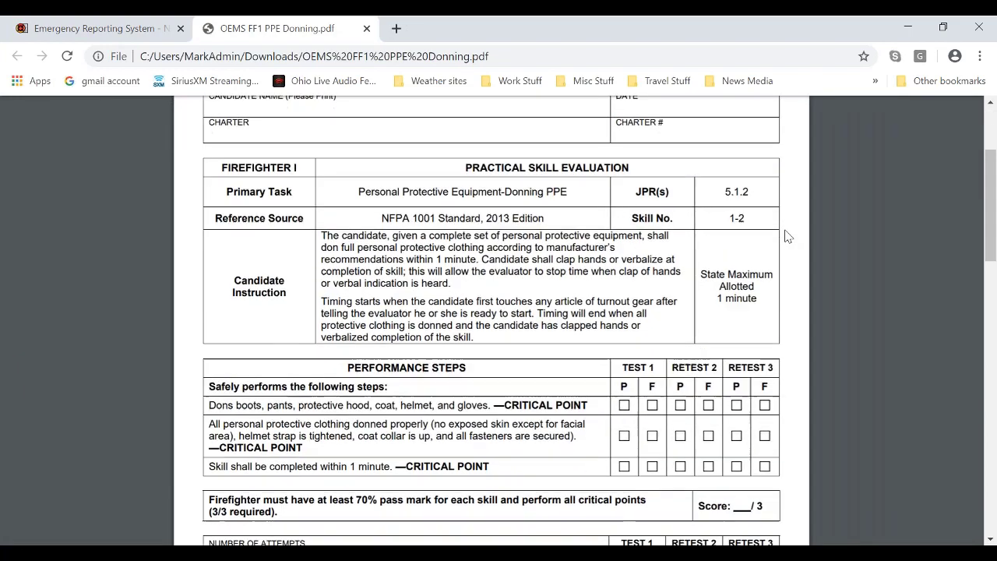
pyautogui.scroll(-5, 785, 236)
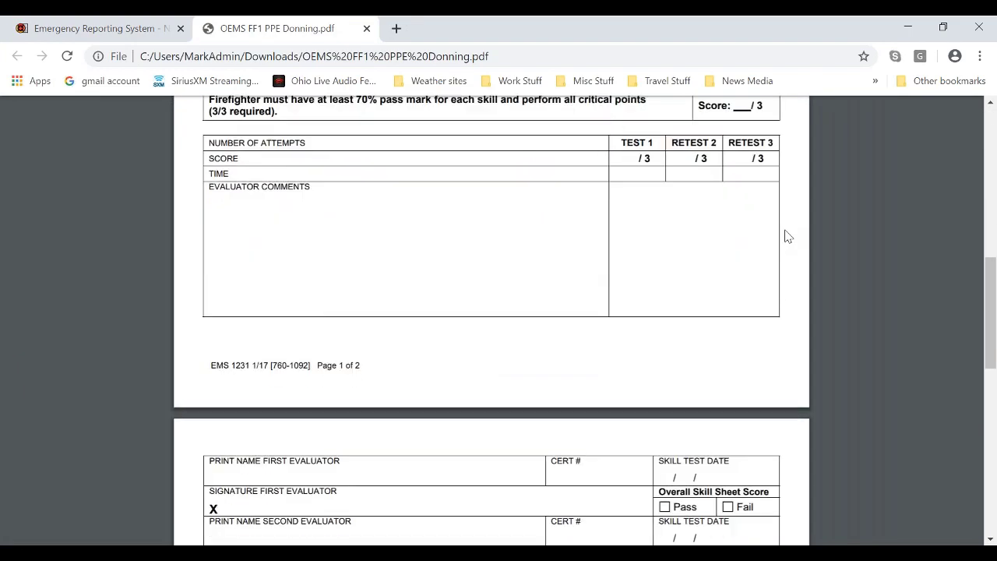
pyautogui.scroll(-8, 786, 237)
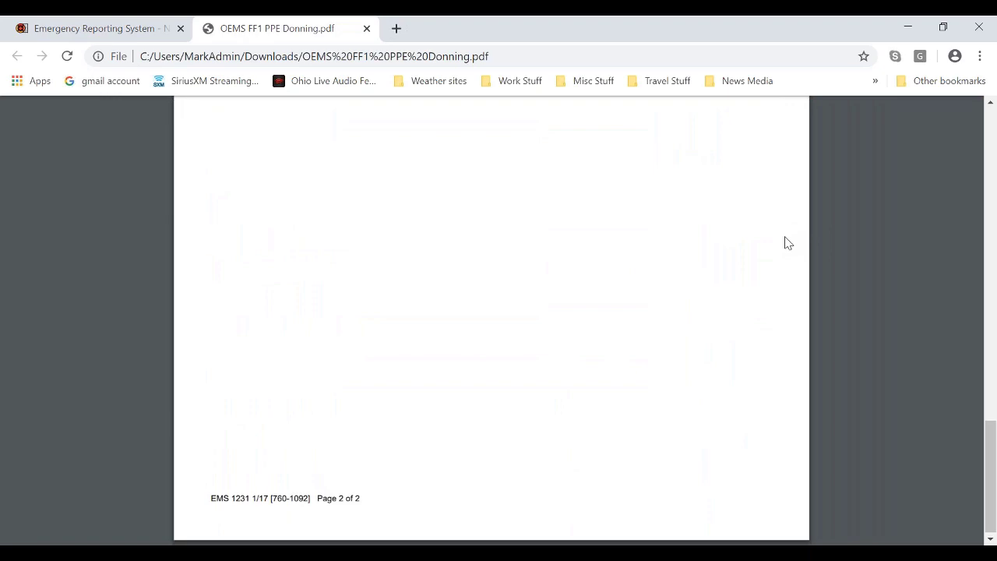
pyautogui.scroll(6, 788, 240)
pyautogui.scroll(10, 793, 243)
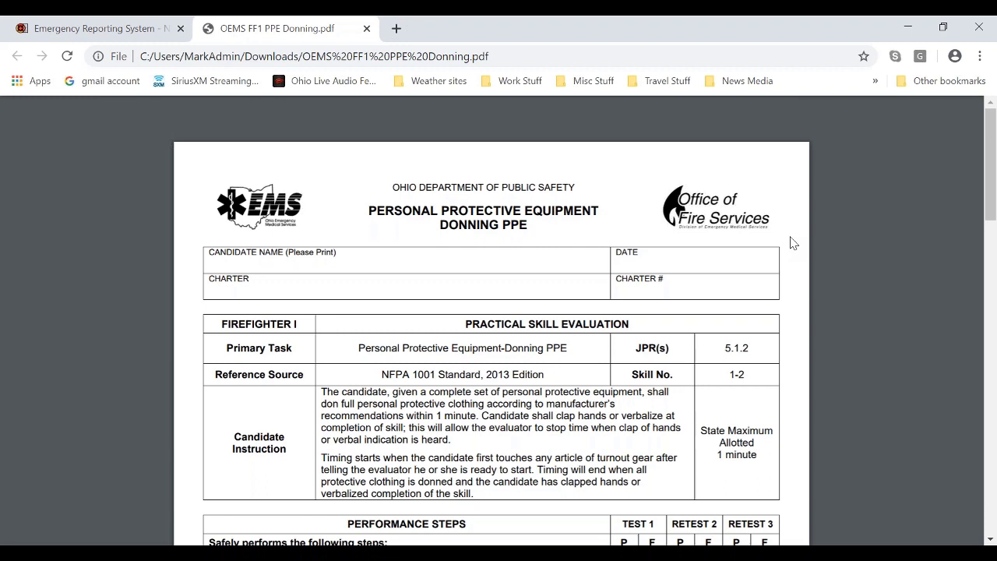
pyautogui.click(366, 29)
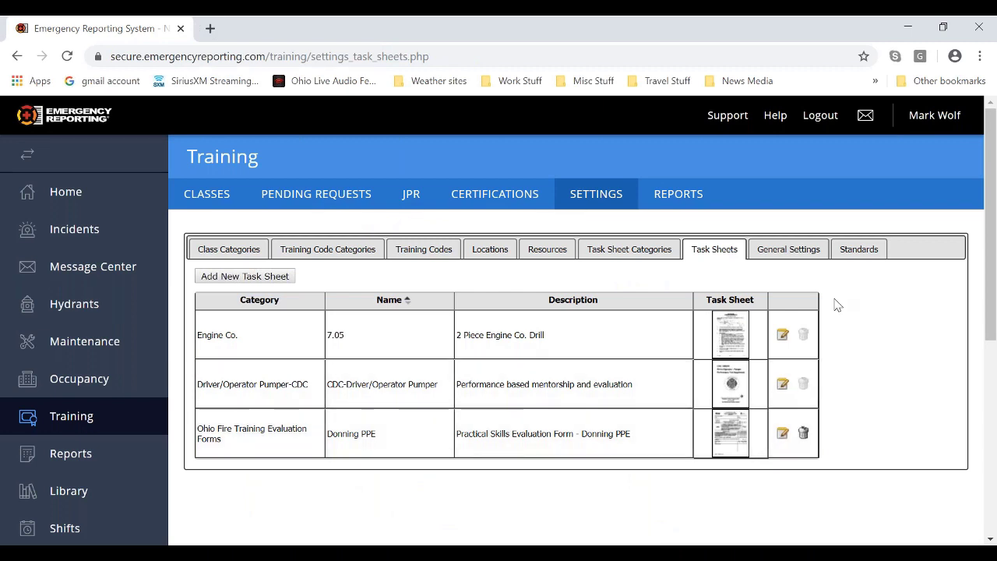
# Examine the general training settings for tracking hours by training code, tracking them by individual, and requiring student verification
pyautogui.click(817, 254)
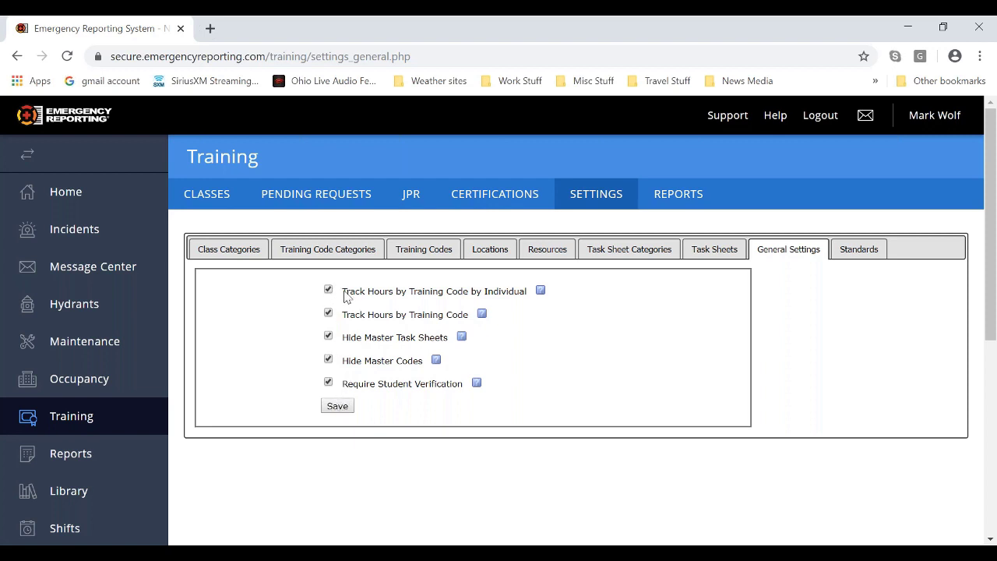
pyautogui.moveTo(343, 293); pyautogui.dragTo(528, 293)
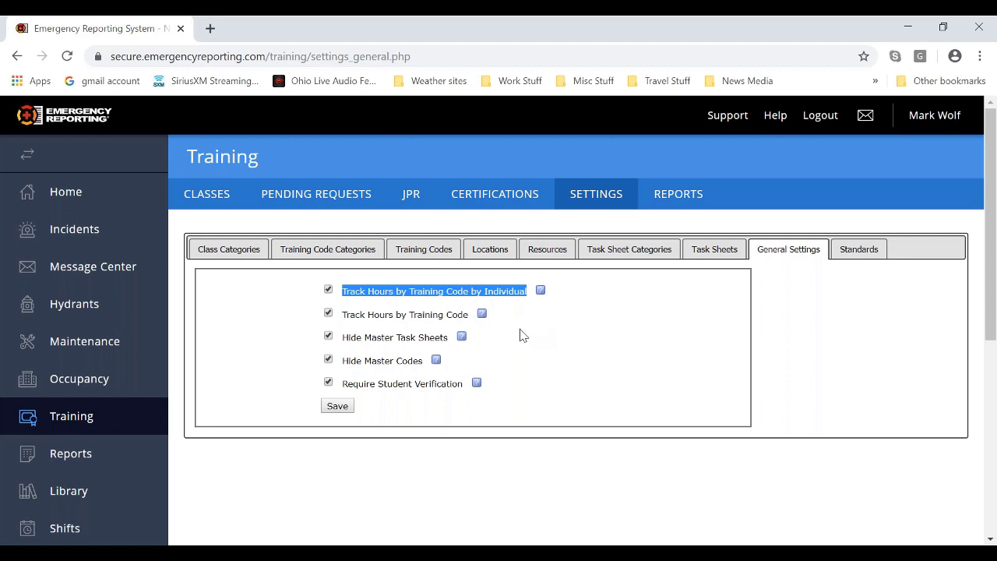
pyautogui.moveTo(344, 315); pyautogui.dragTo(470, 321)
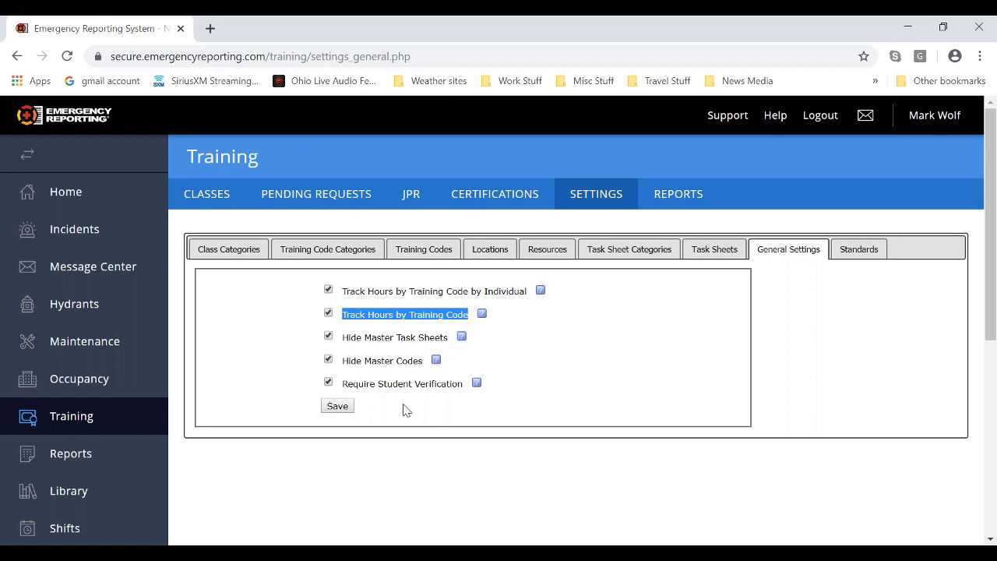
pyautogui.moveTo(343, 385); pyautogui.dragTo(463, 387)
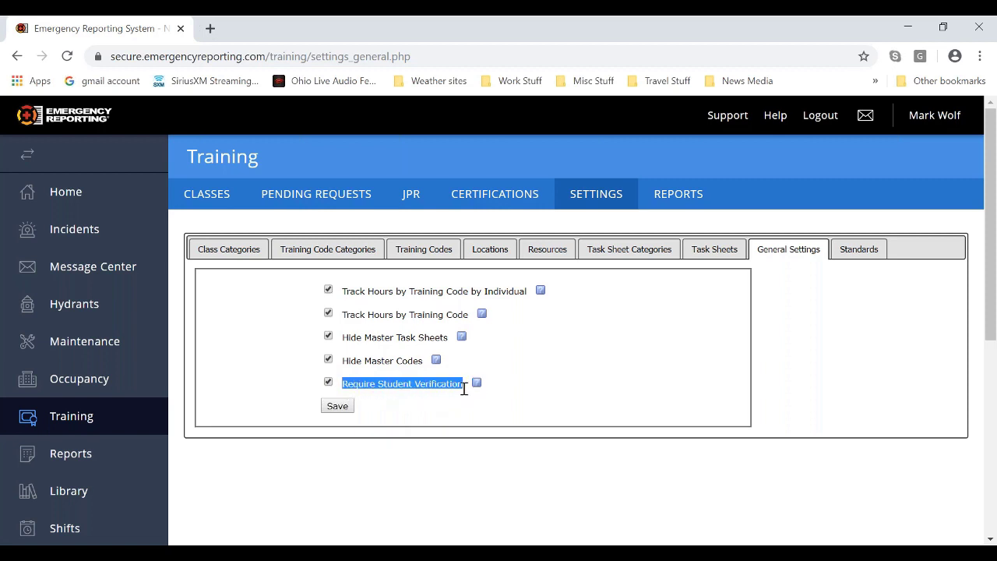
pyautogui.click(410, 403)
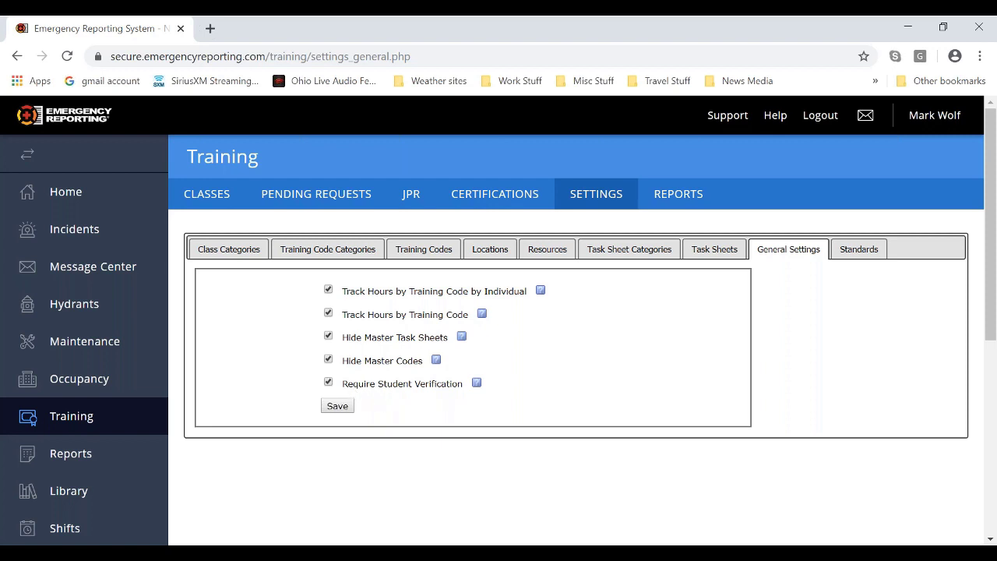
pyautogui.moveTo(340, 386); pyautogui.dragTo(456, 409)
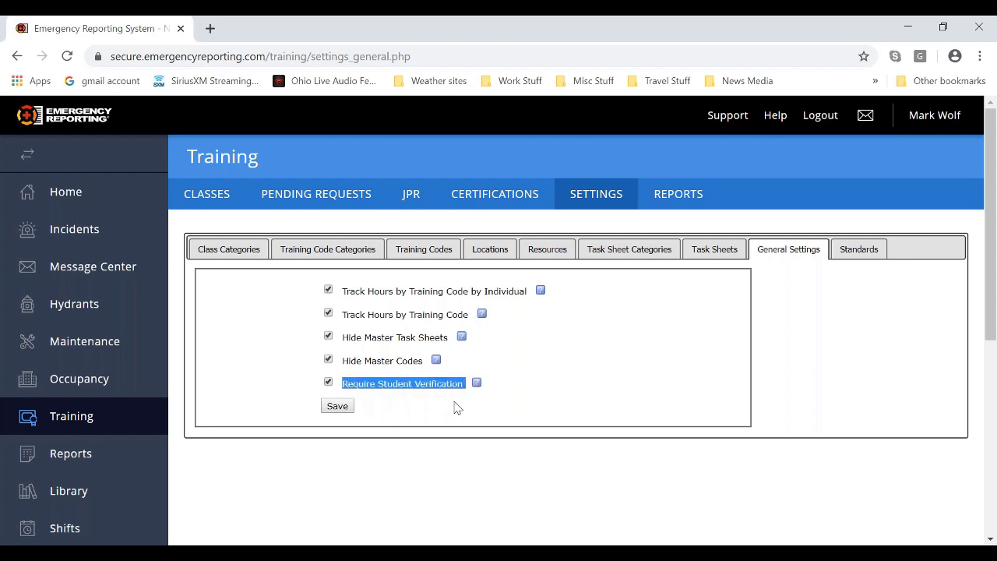
pyautogui.click(455, 409)
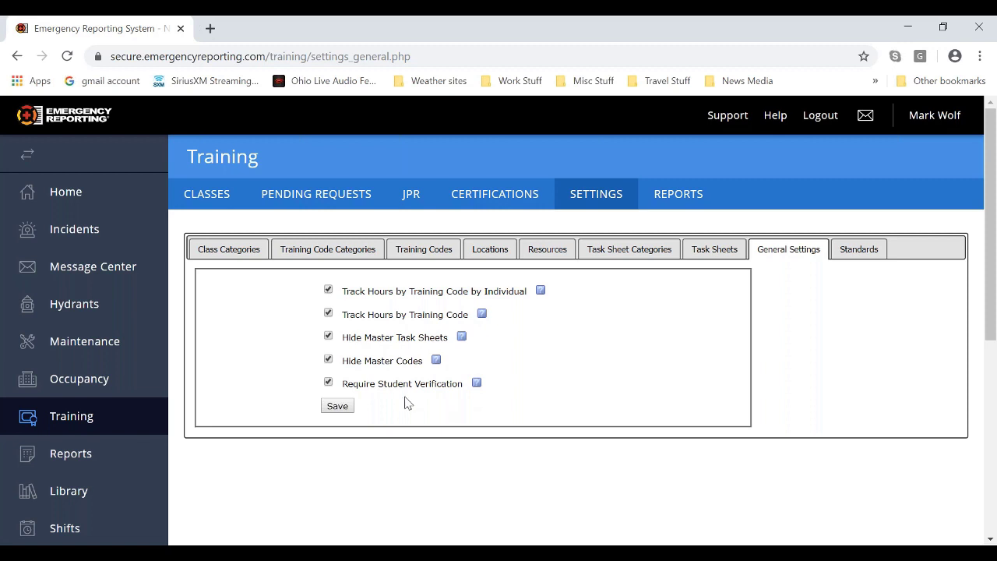
# Duplicate the Training settings browser tab and open My Profile in the copy
pyautogui.rightClick(101, 32)
pyautogui.click(133, 82)
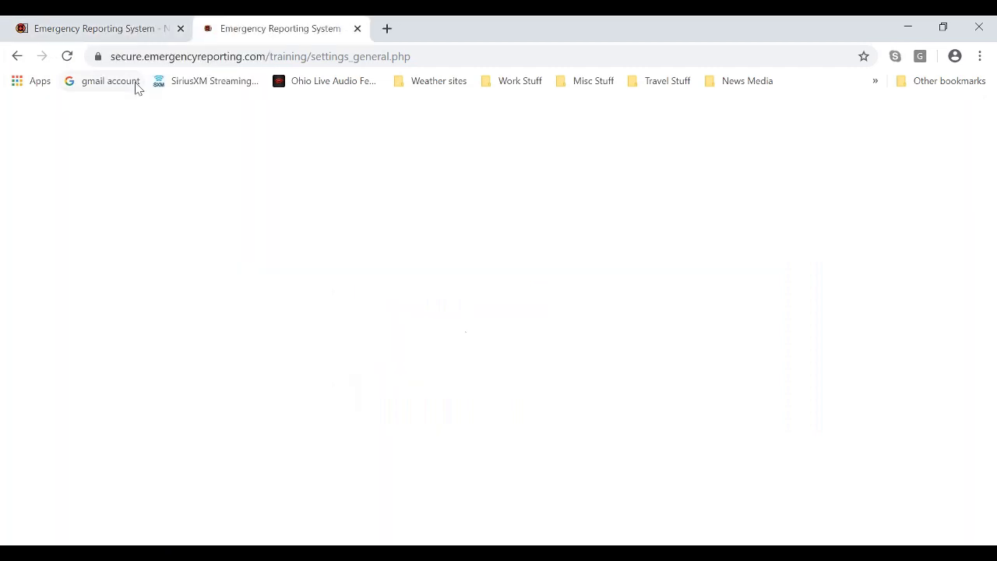
pyautogui.scroll(-5, 98, 403)
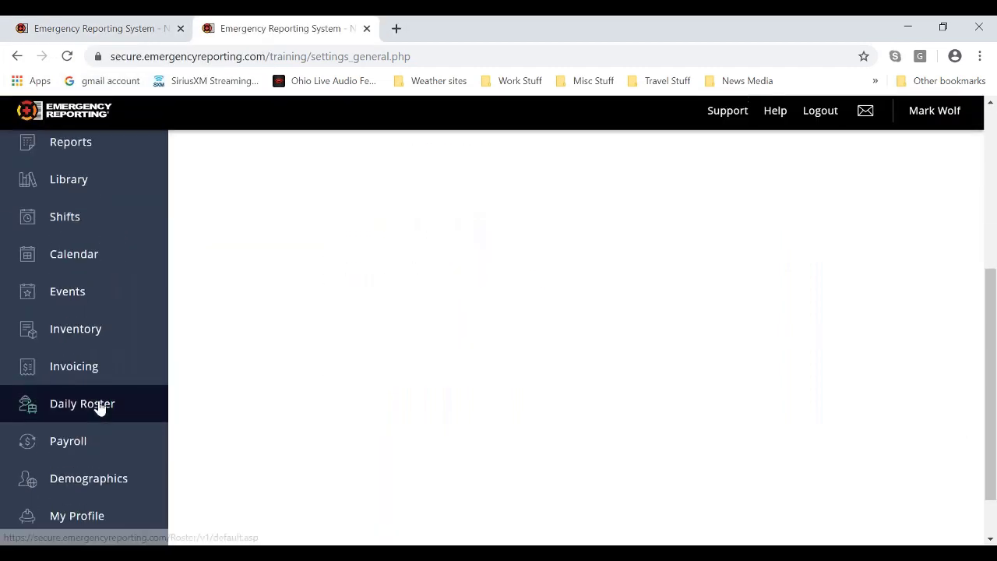
pyautogui.click(98, 458)
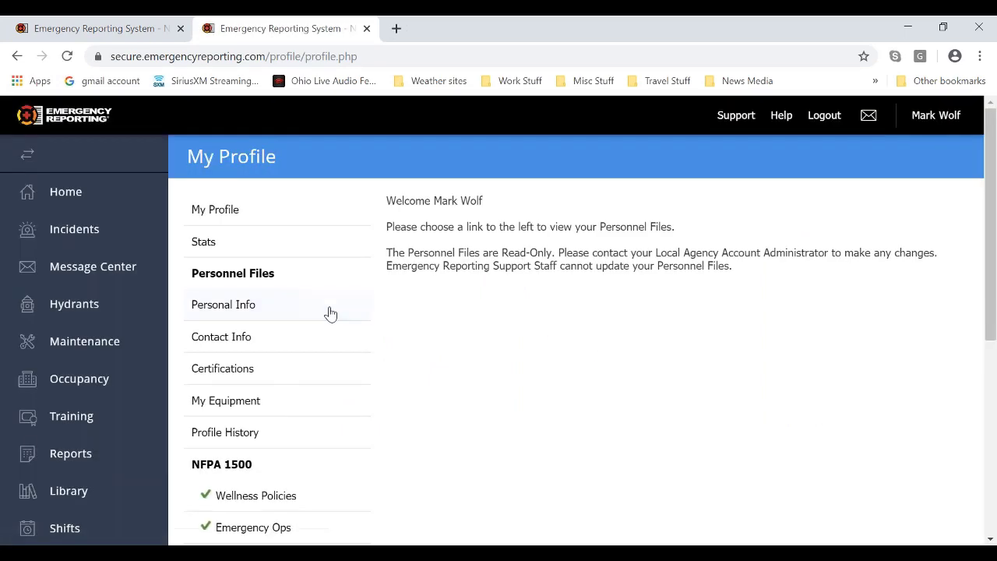
pyautogui.scroll(-3, 335, 304)
pyautogui.click(334, 300)
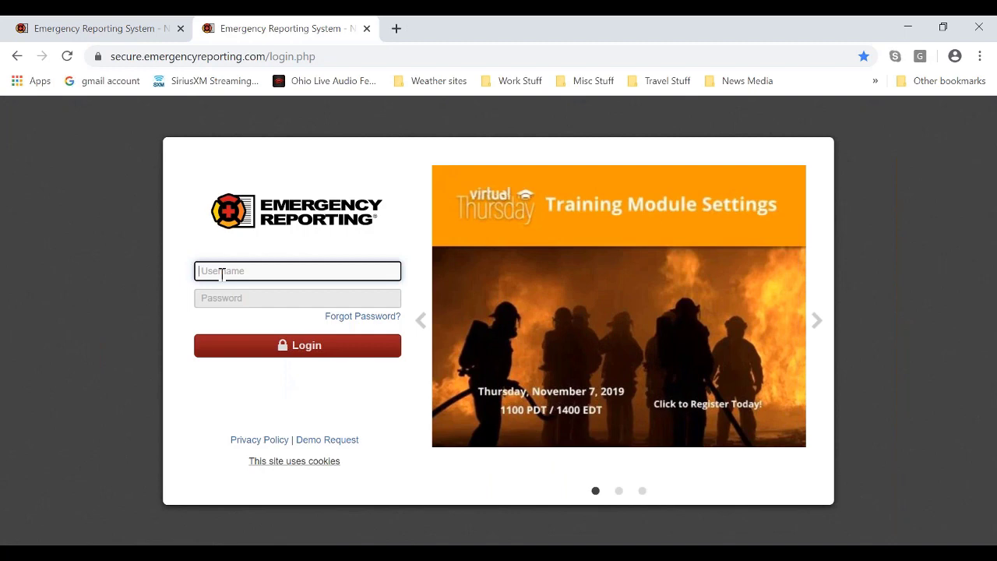
# Switch to KeePass and auto-fill the login's username and password from the training account entry in the ER Accounts group
pyautogui.click(676, 551)
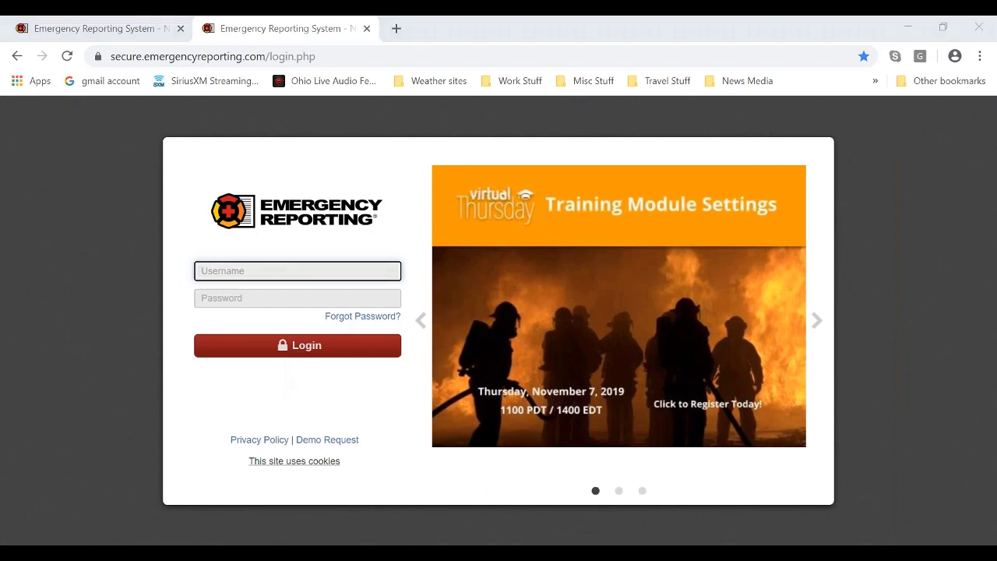
pyautogui.click(533, 233)
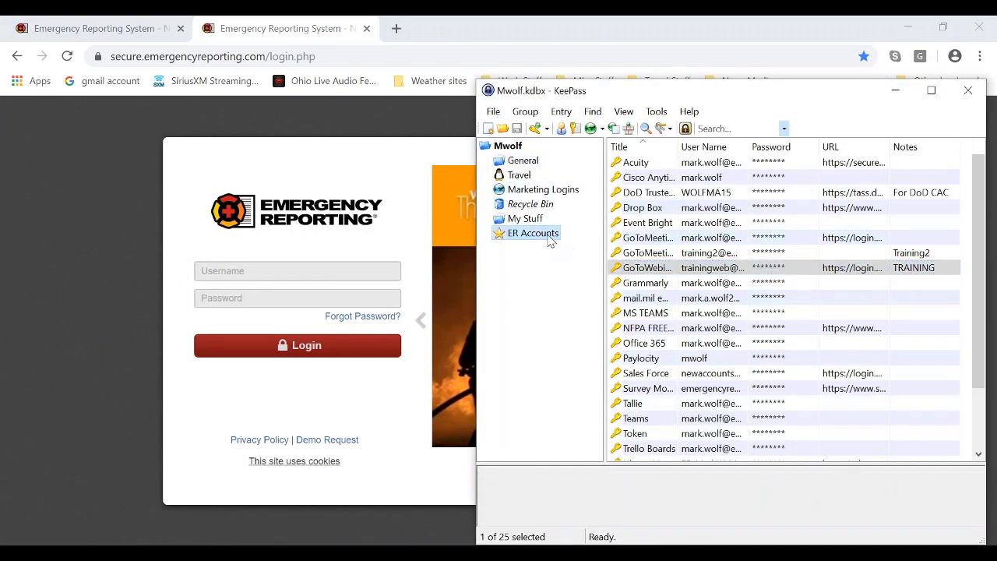
pyautogui.click(651, 252)
pyautogui.rightClick(651, 251)
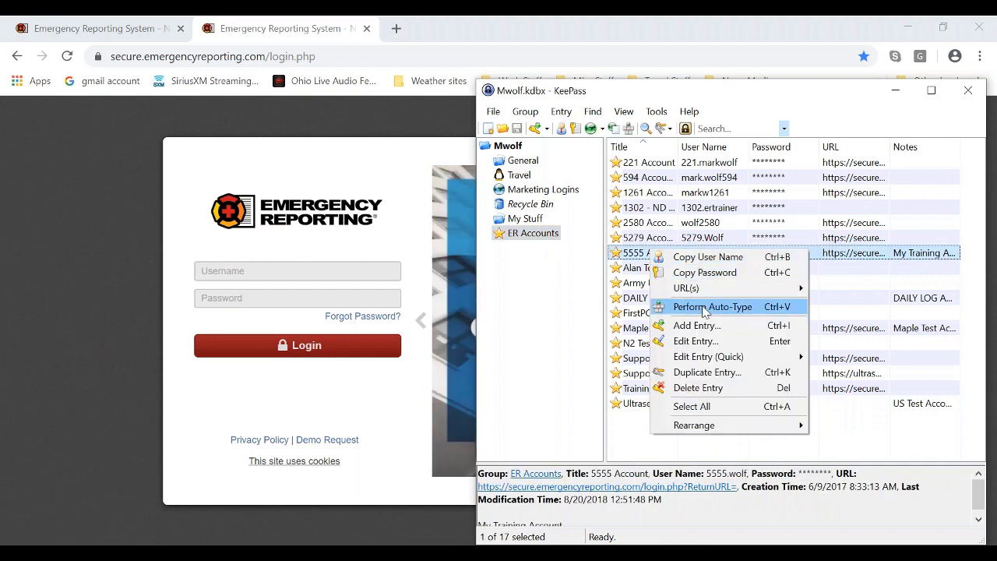
pyautogui.click(703, 307)
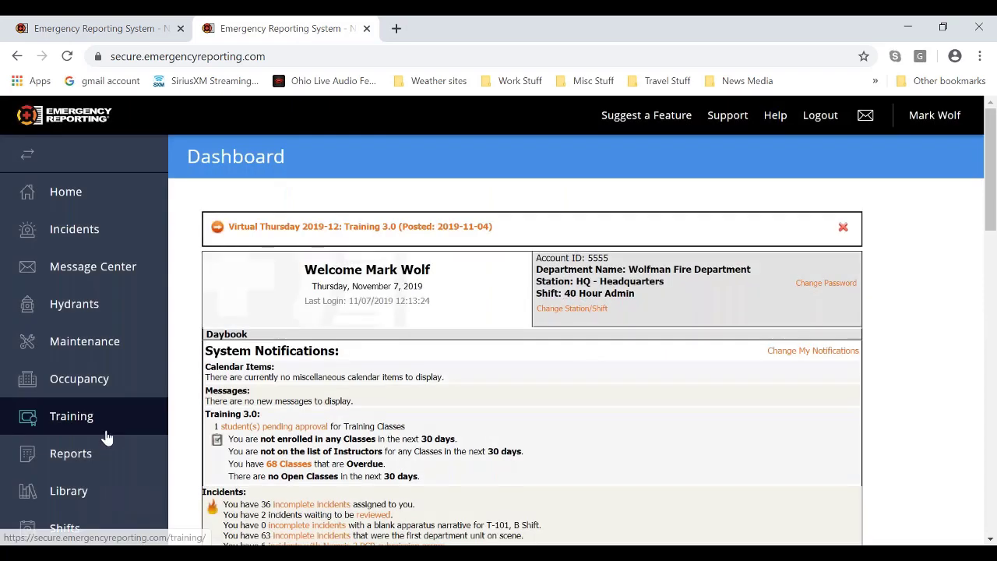
# Open My Profile and examine its Training Class Verification page, where students verify their classes
pyautogui.scroll(-6, 81, 414)
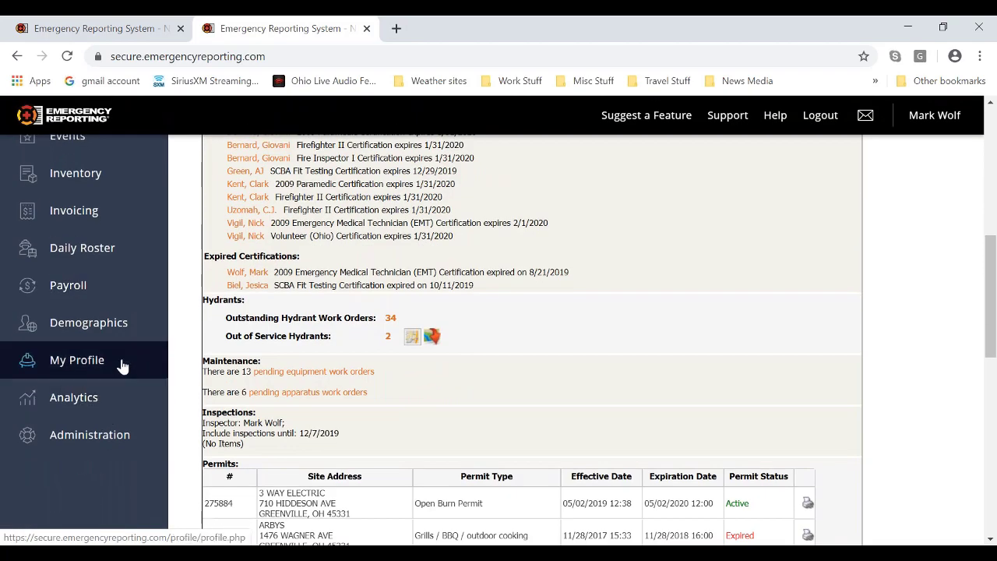
pyautogui.click(117, 363)
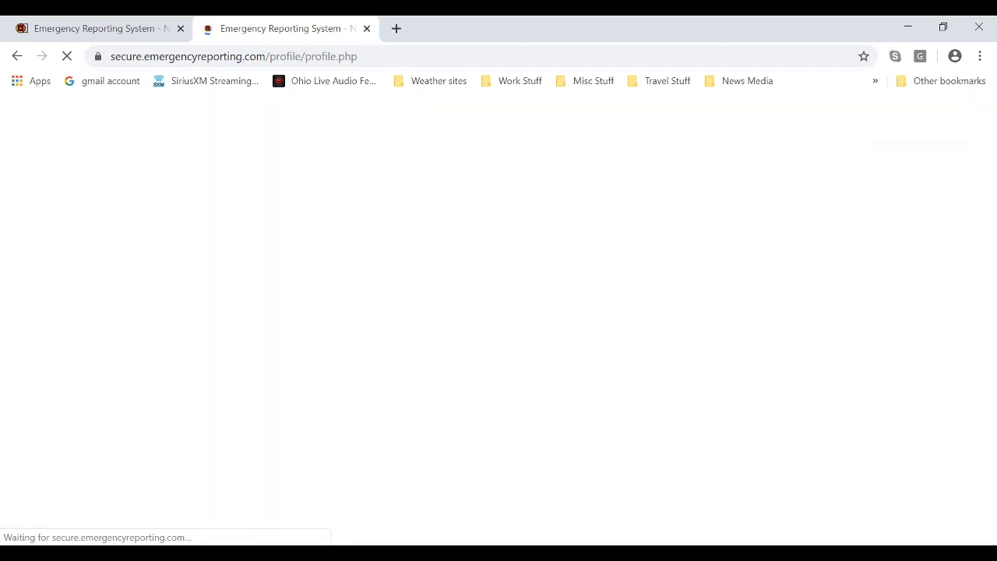
pyautogui.scroll(-2, 351, 373)
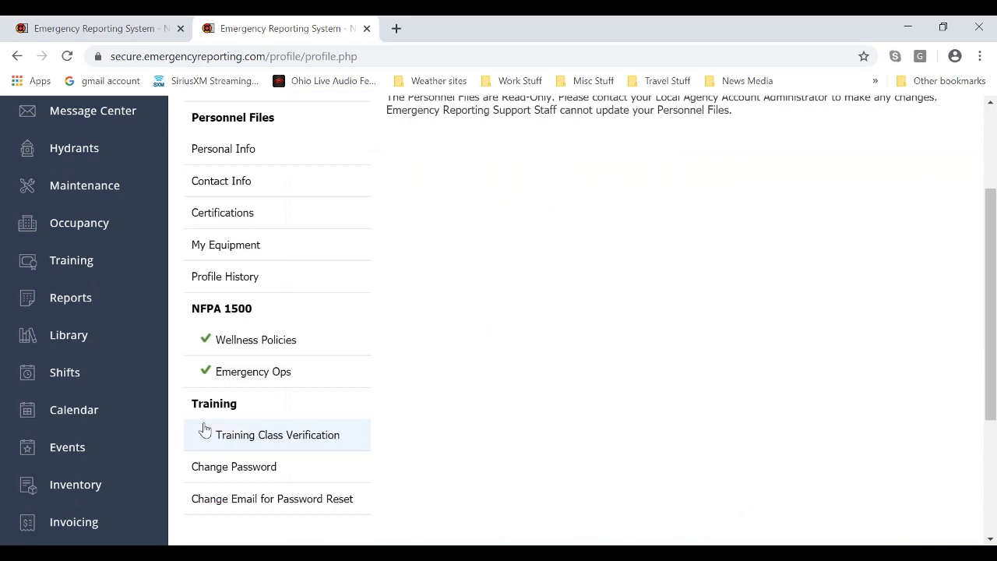
pyautogui.click(265, 437)
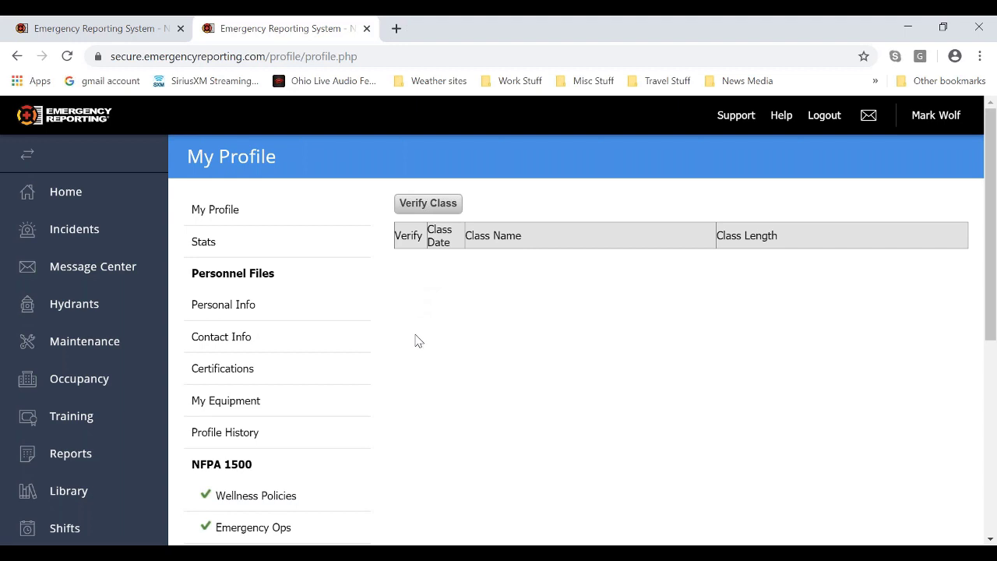
pyautogui.click(457, 208)
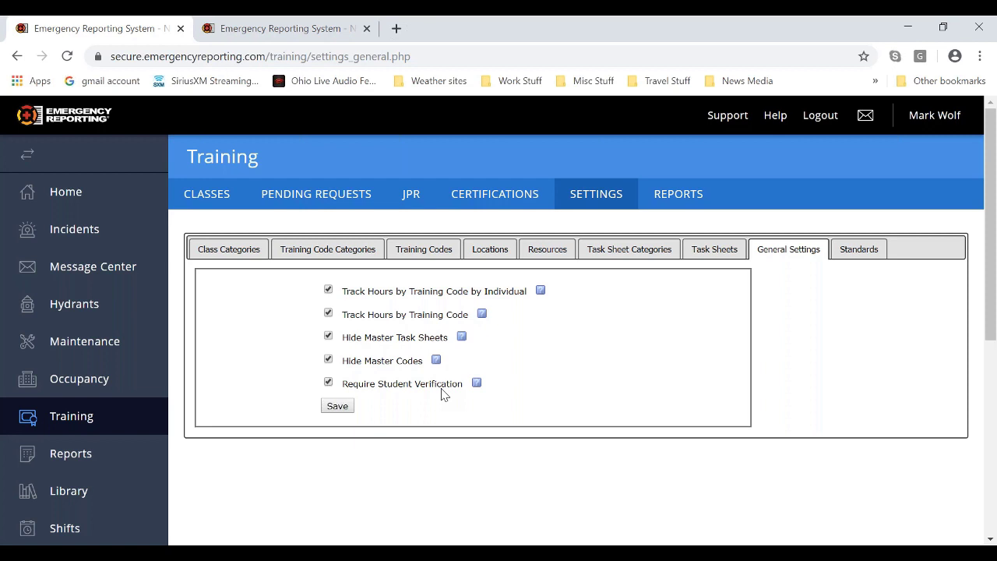
# Return to the Training settings tab and review the list of training standards
pyautogui.click(881, 257)
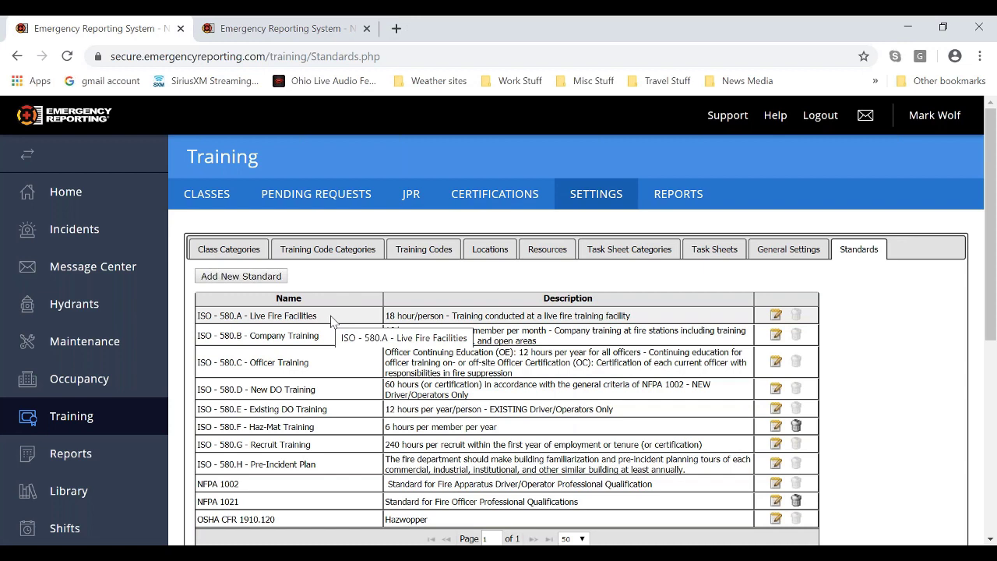
pyautogui.scroll(-1, 331, 322)
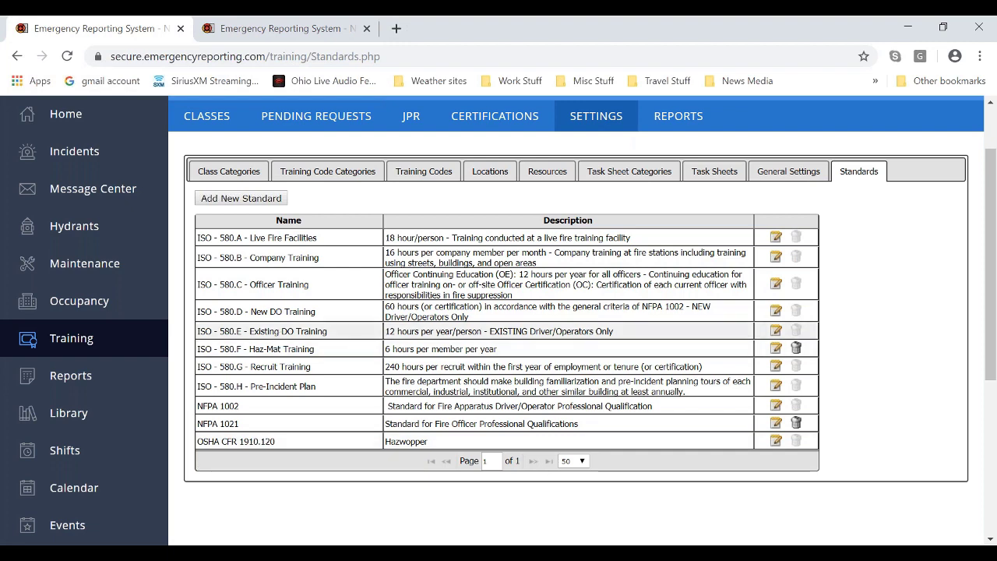
pyautogui.scroll(-1, 498, 311)
# Open the Payroll settings and examine the hourly payroll option for training and the pay grades
pyautogui.scroll(-3, 94, 351)
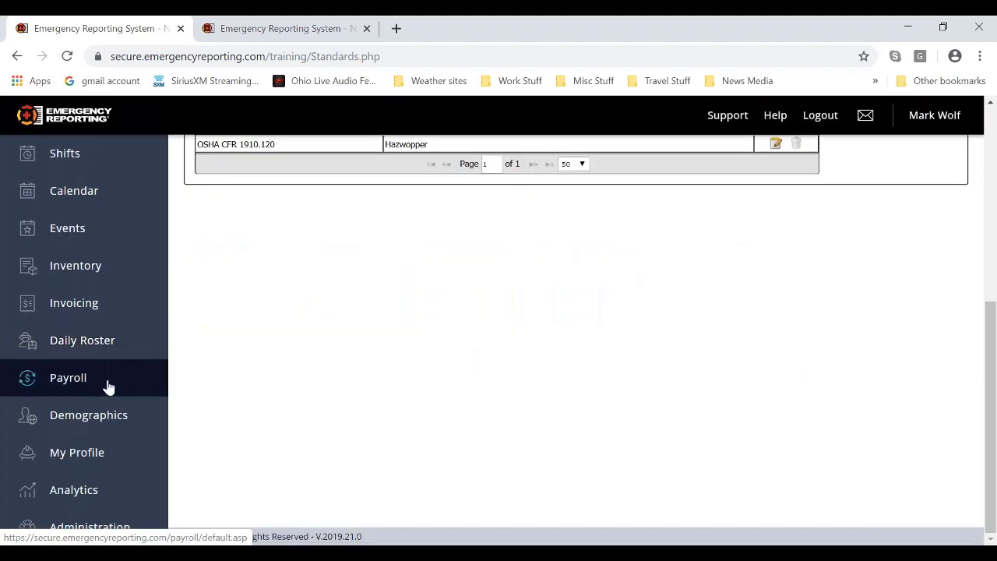
pyautogui.click(100, 381)
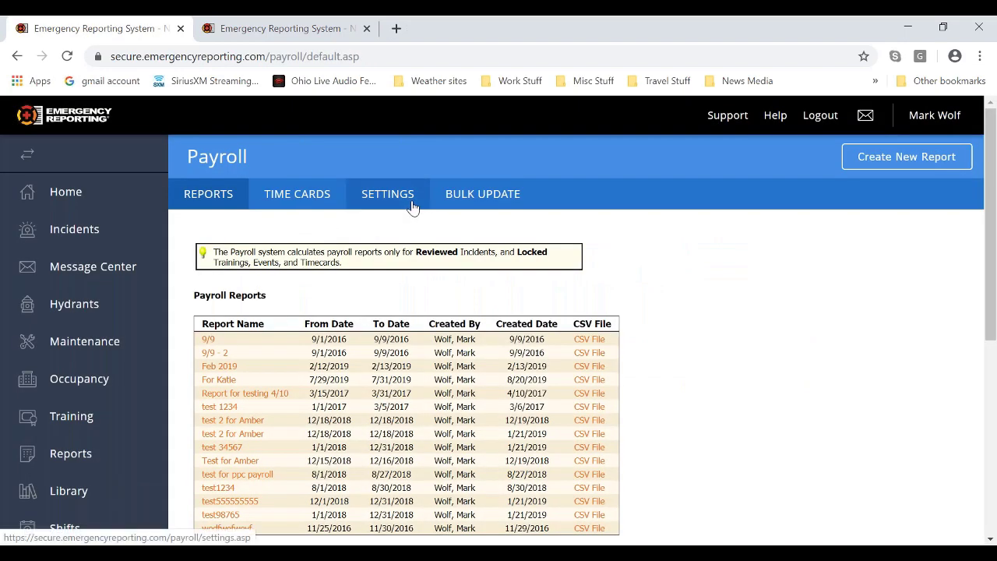
pyautogui.click(388, 194)
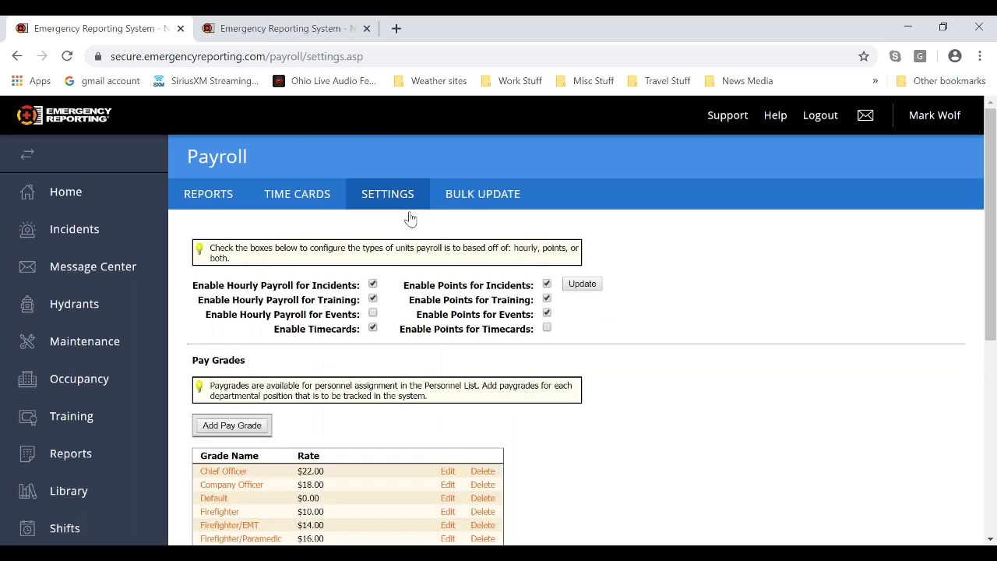
pyautogui.moveTo(199, 299); pyautogui.dragTo(362, 301)
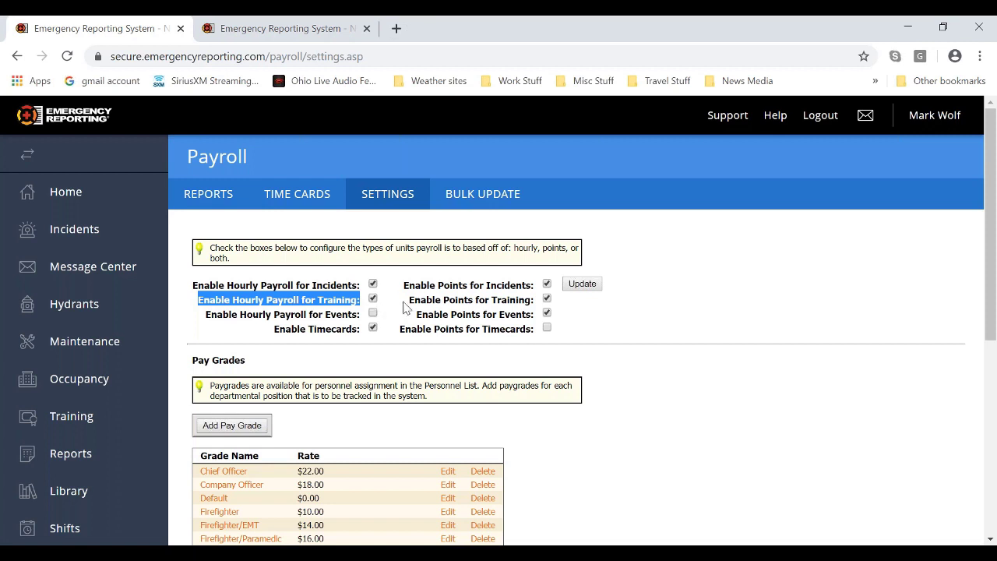
pyautogui.scroll(-1, 643, 310)
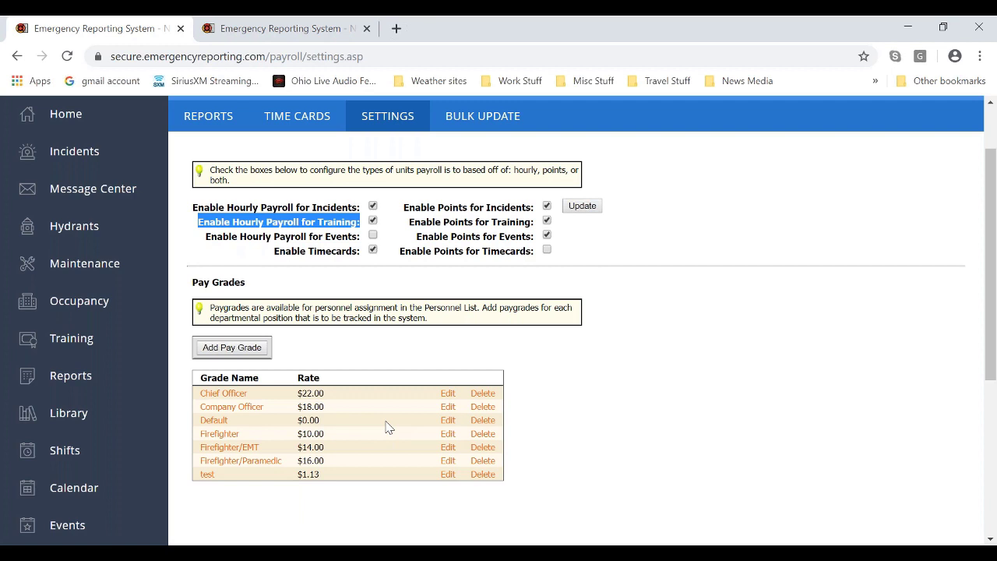
pyautogui.scroll(1, 592, 407)
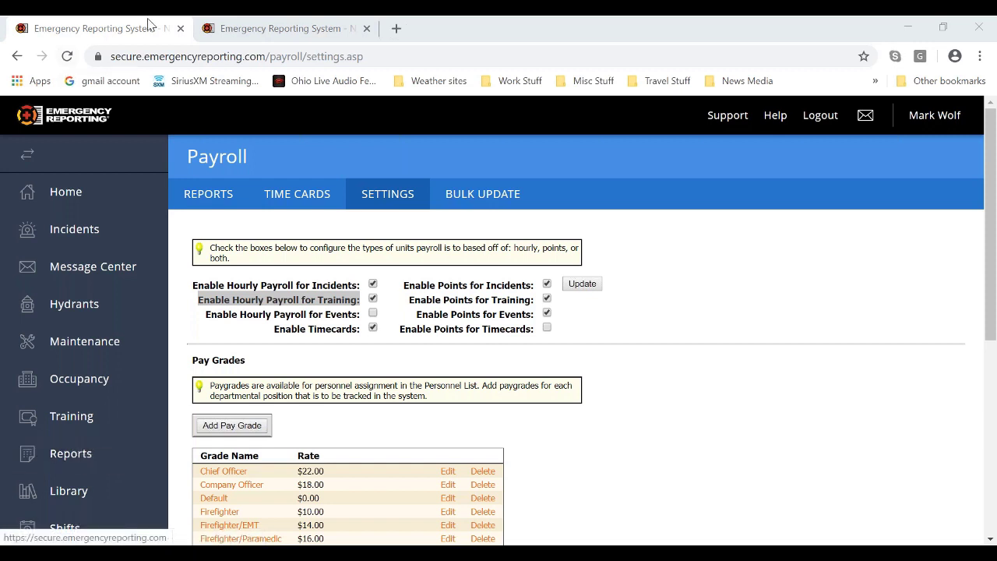
# Open the locations list in the Training settings and sort it by name in ascending order
pyautogui.click(82, 421)
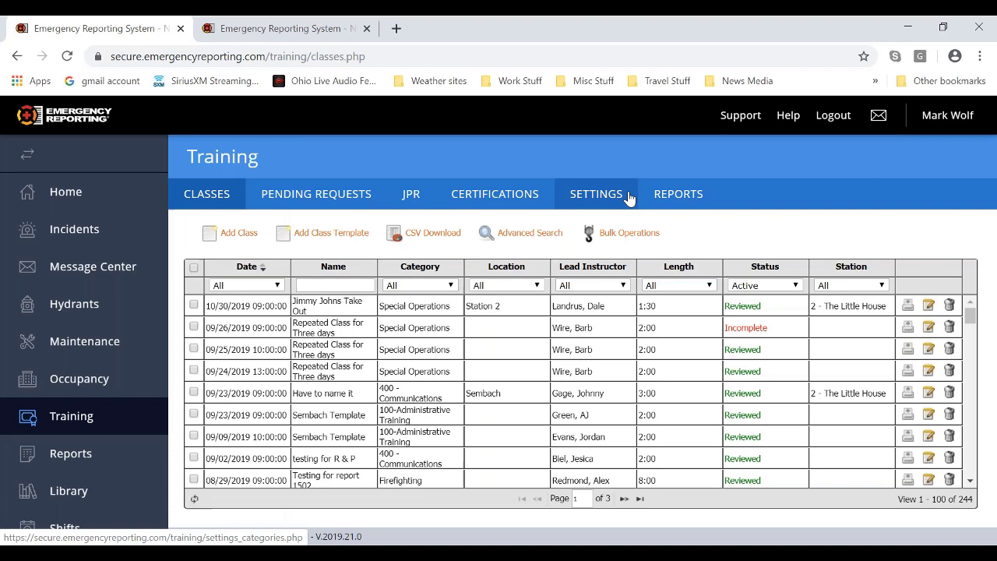
pyautogui.click(628, 198)
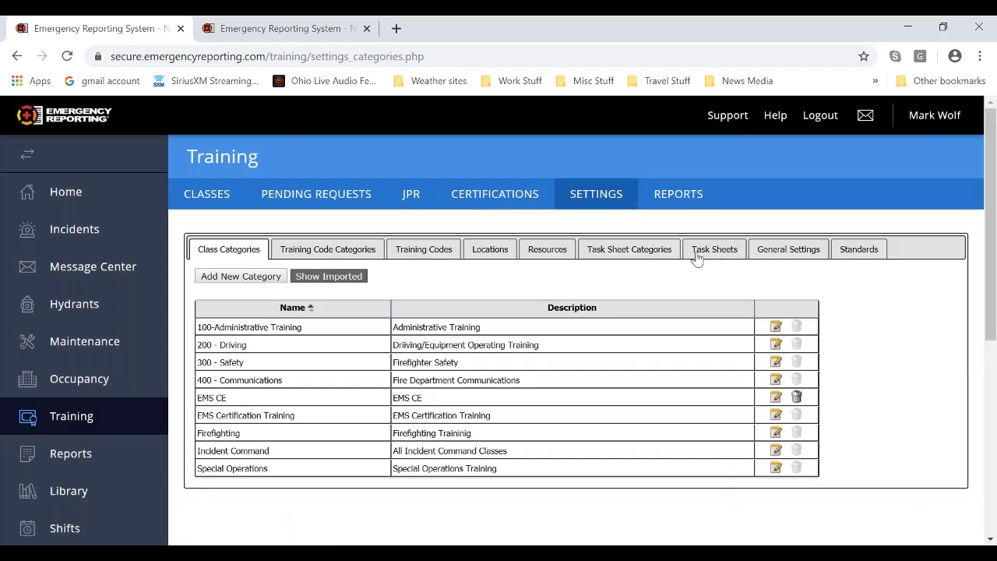
pyautogui.click(507, 258)
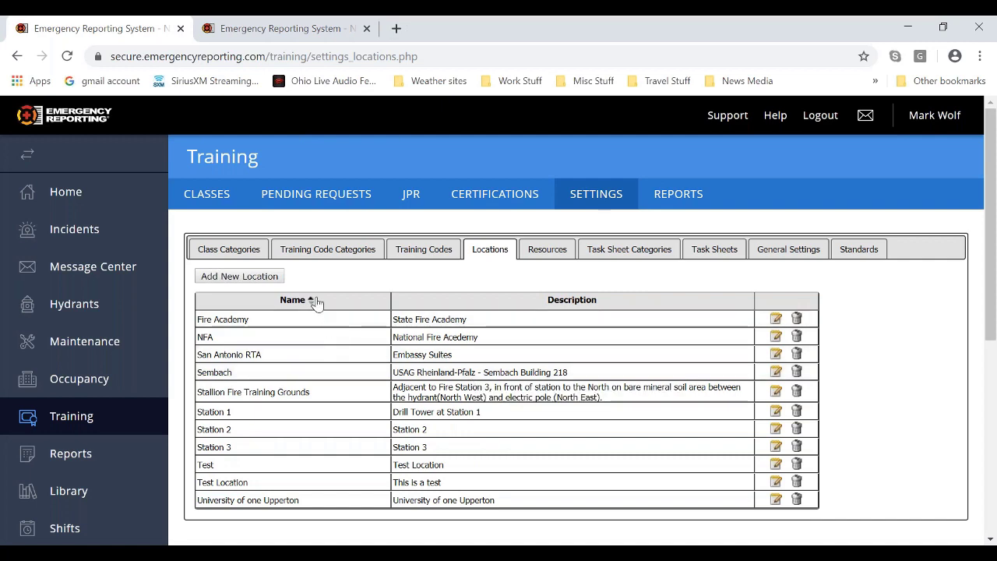
pyautogui.click(316, 303)
pyautogui.click(315, 302)
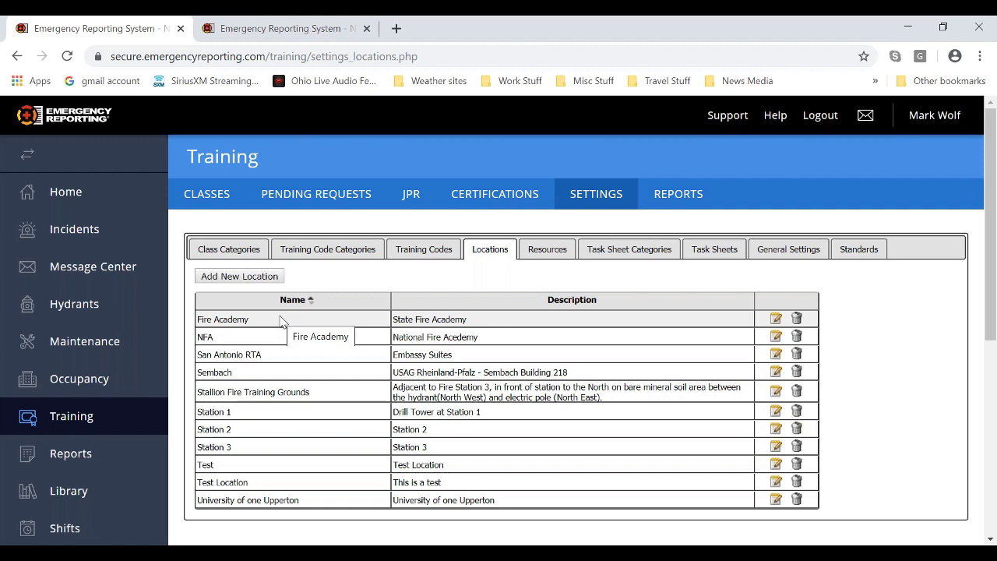
# Add a single training class from scratch named "Call it something for VTh 2019-12", dated 11/06/2019 at 09:00
pyautogui.click(234, 203)
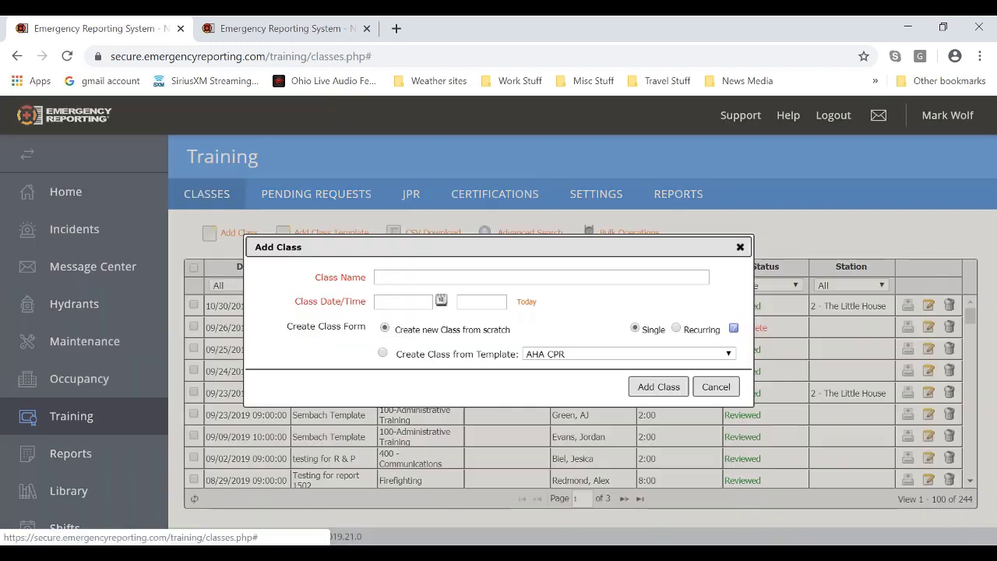
pyautogui.click(230, 232)
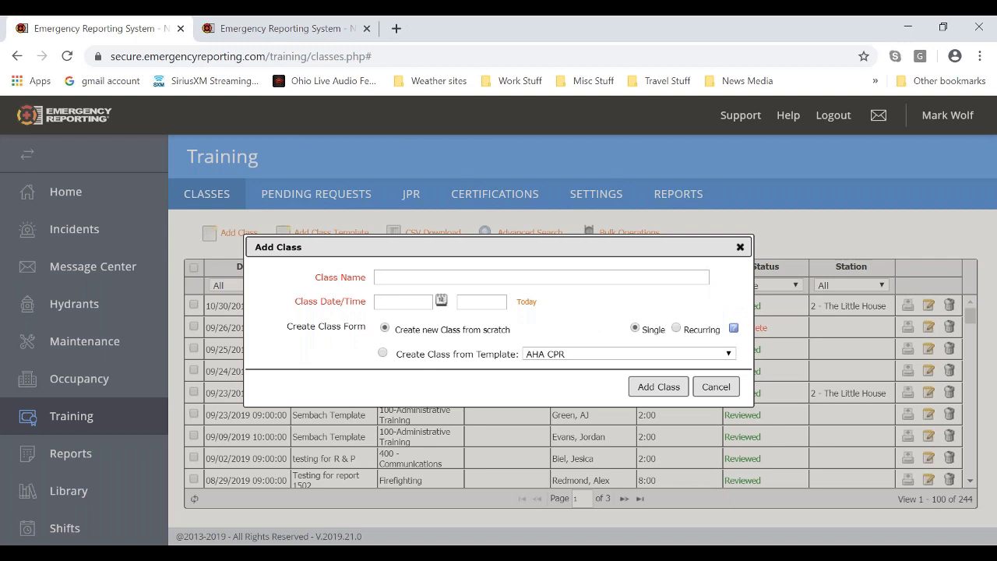
pyautogui.click(404, 276)
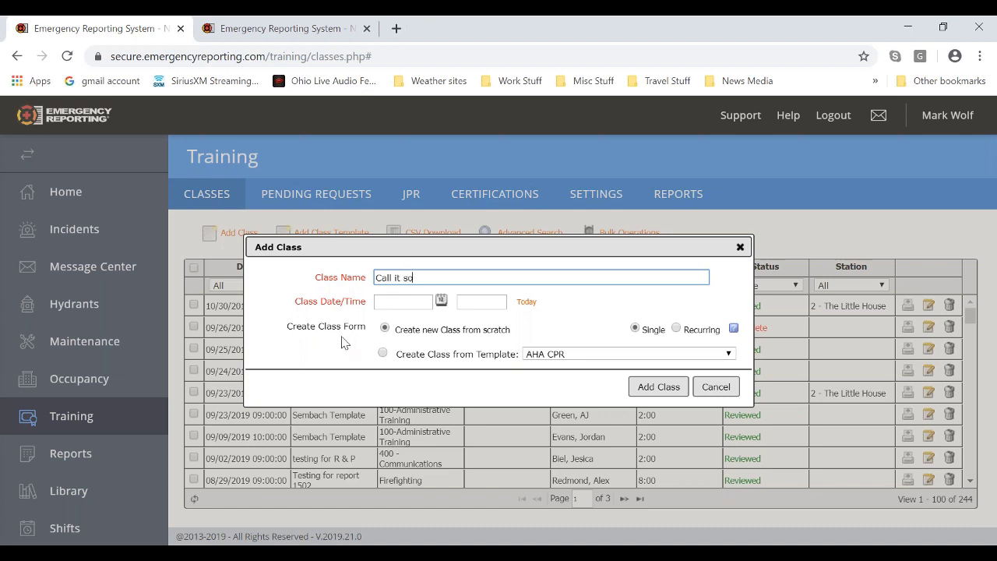
pyautogui.write('mething for VTh 2019-12')
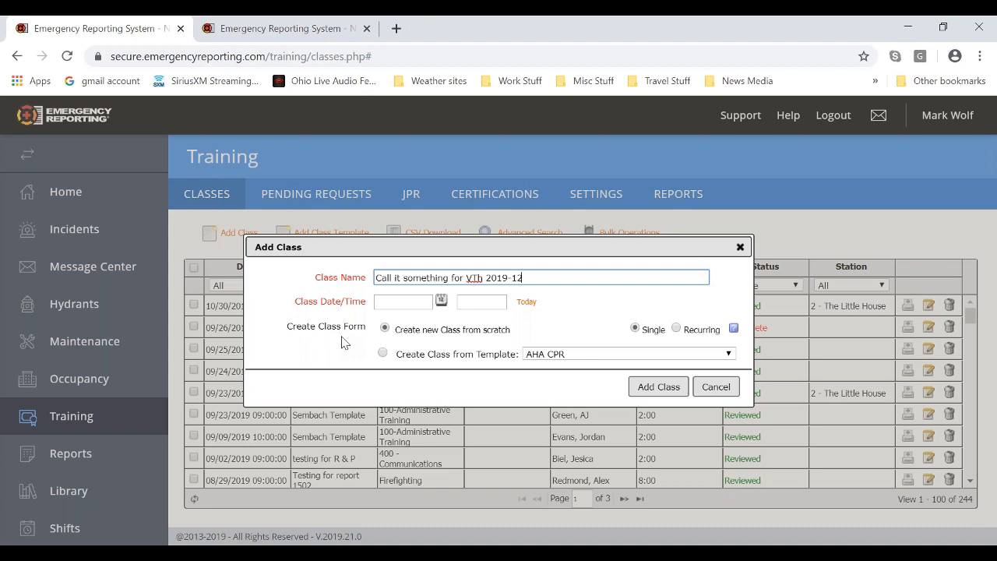
pyautogui.click(442, 301)
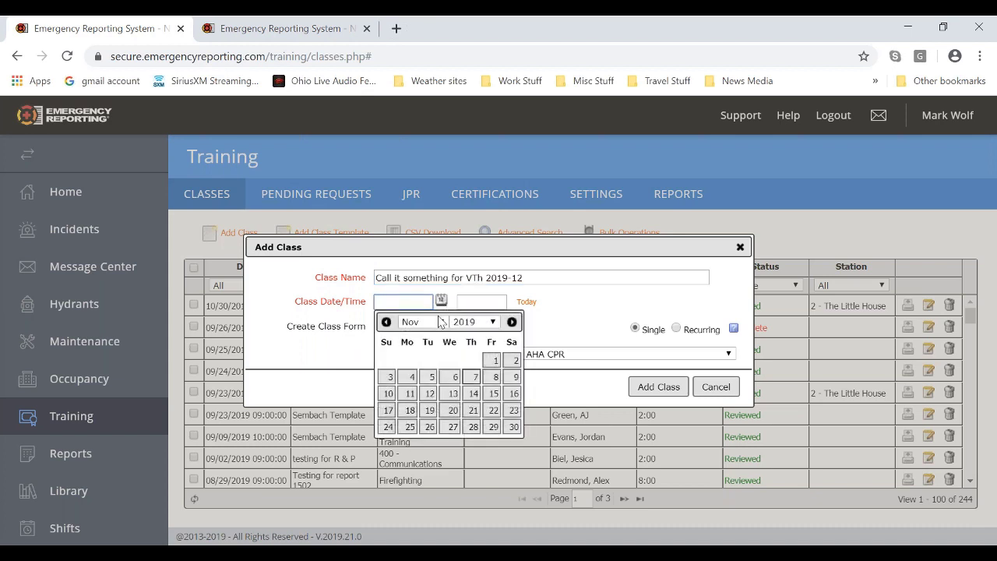
pyautogui.click(455, 378)
pyautogui.click(460, 302)
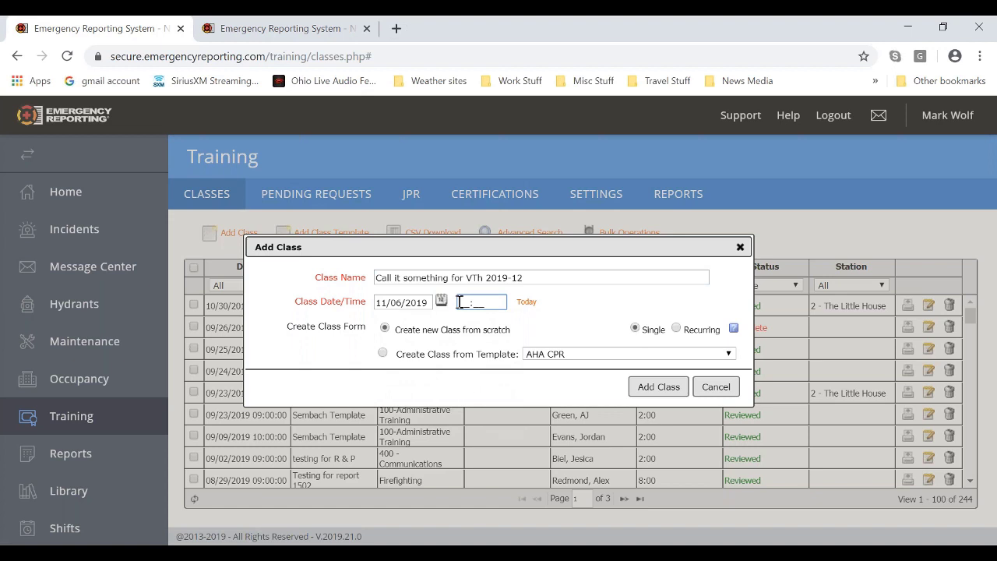
pyautogui.write('09:00')
pyautogui.click(658, 388)
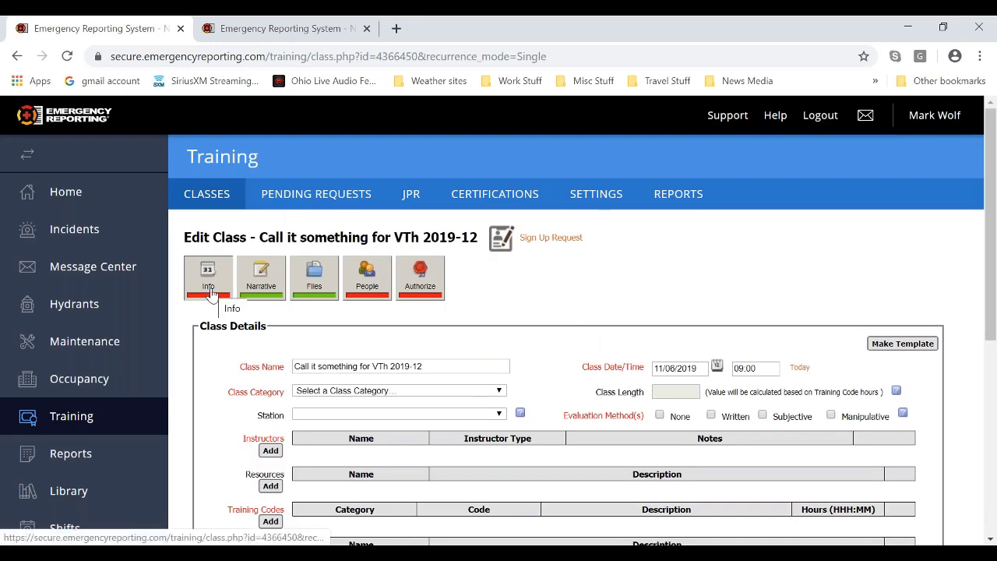
# Set the class location to the existing location "Station 1 - Drill Tower at Station 1" and save it
pyautogui.scroll(-3, 522, 342)
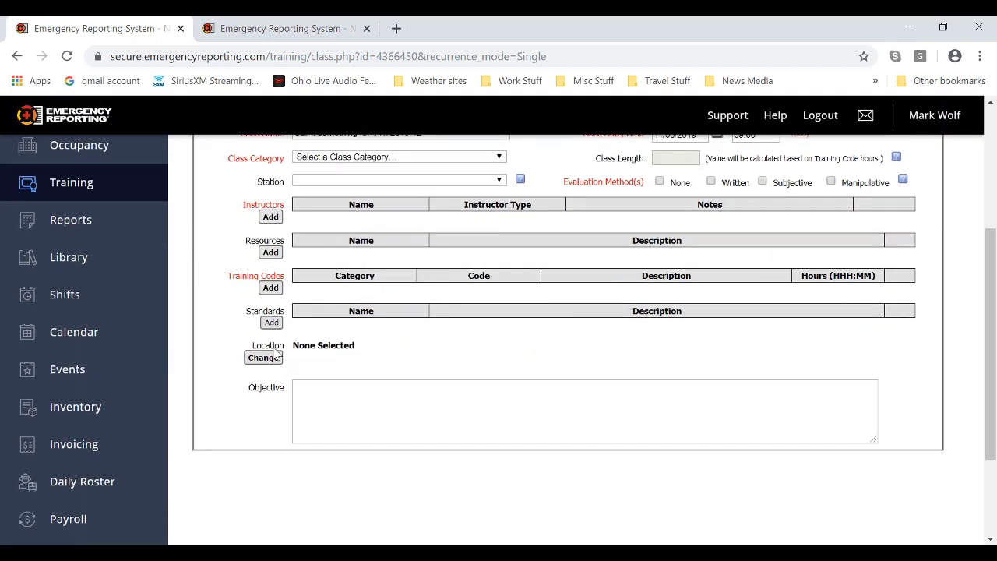
pyautogui.click(277, 356)
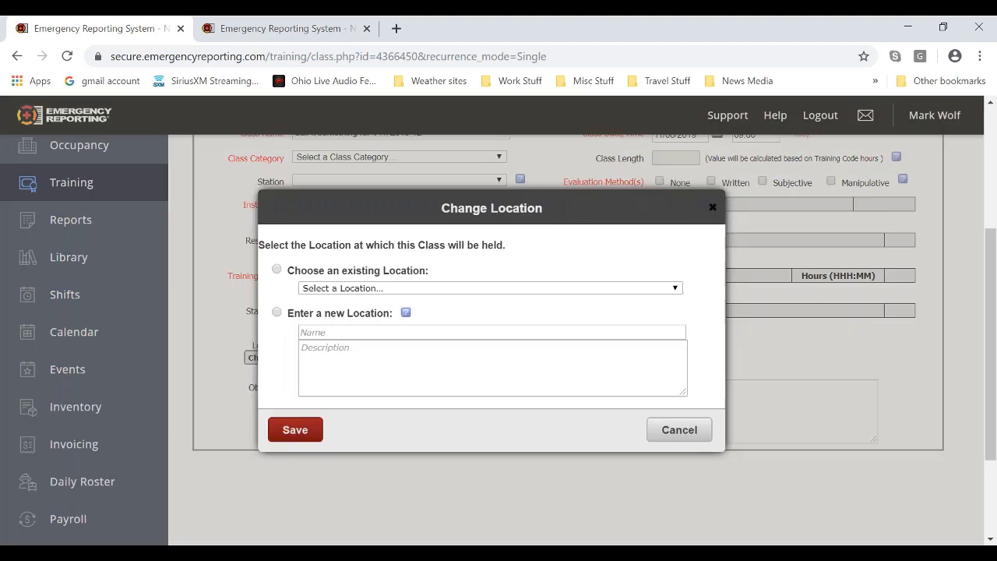
pyautogui.click(277, 270)
pyautogui.click(675, 289)
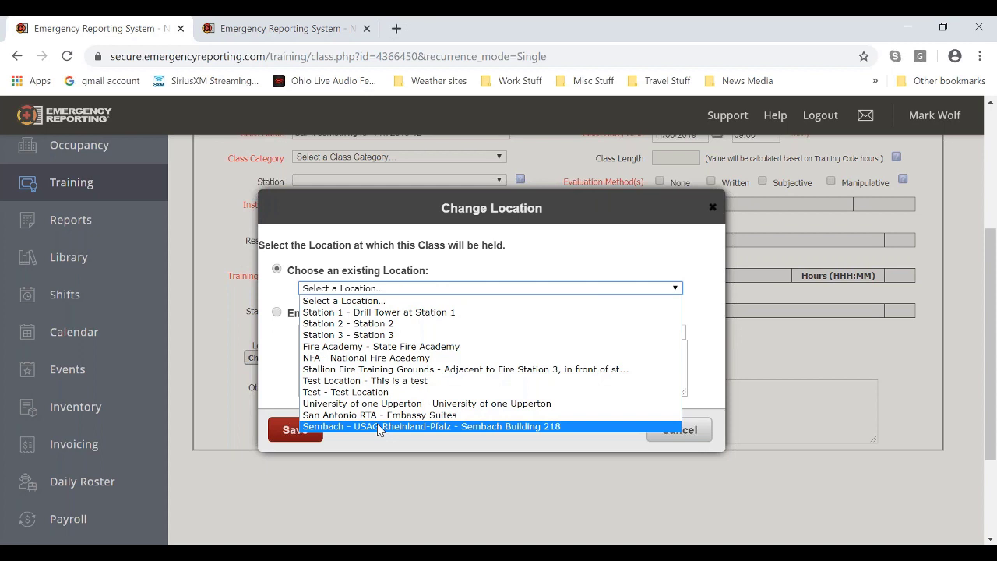
pyautogui.click(423, 312)
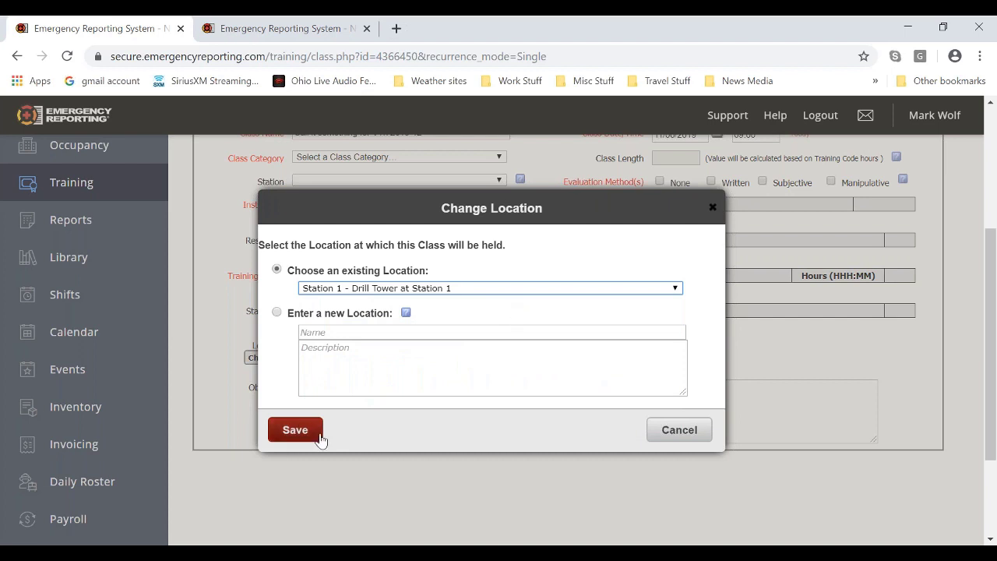
pyautogui.click(295, 429)
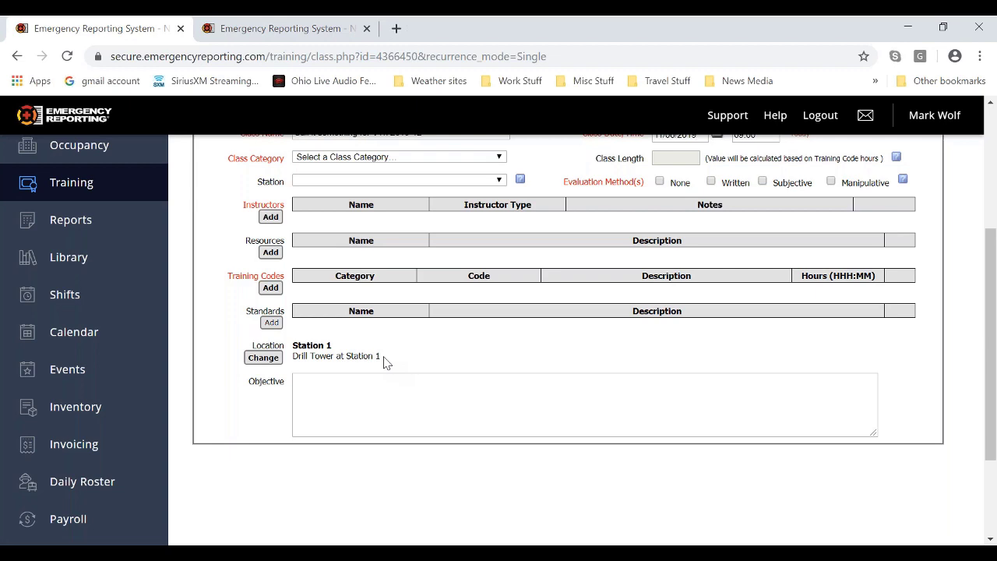
# Set the class category to Firefighting and the station to "3 - Up North"
pyautogui.scroll(1, 385, 362)
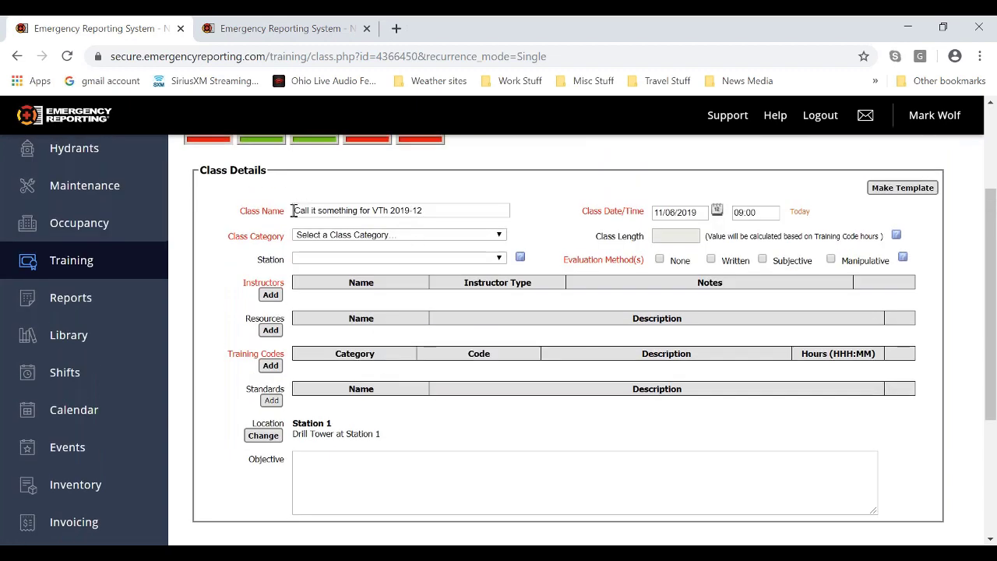
pyautogui.click(456, 235)
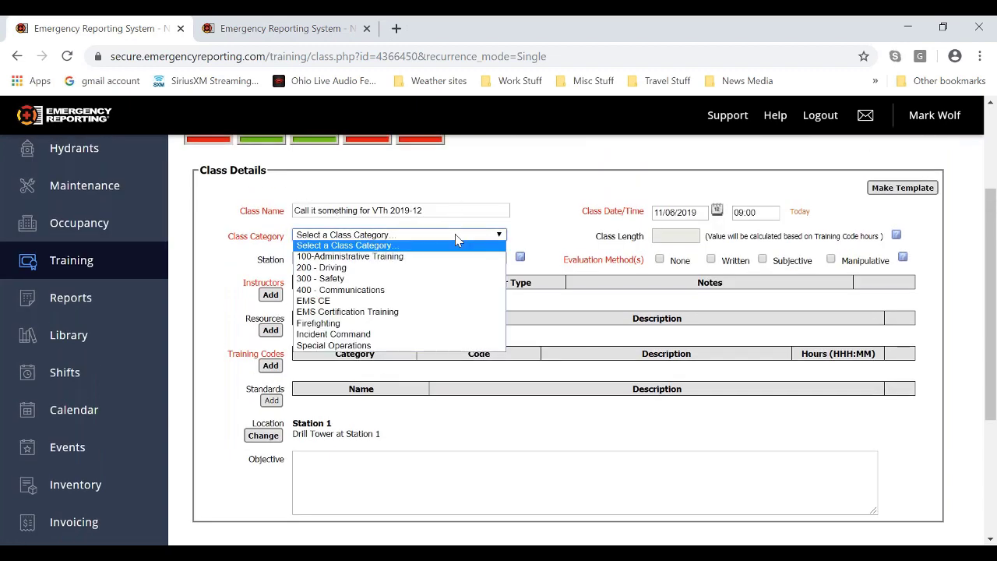
pyautogui.click(353, 324)
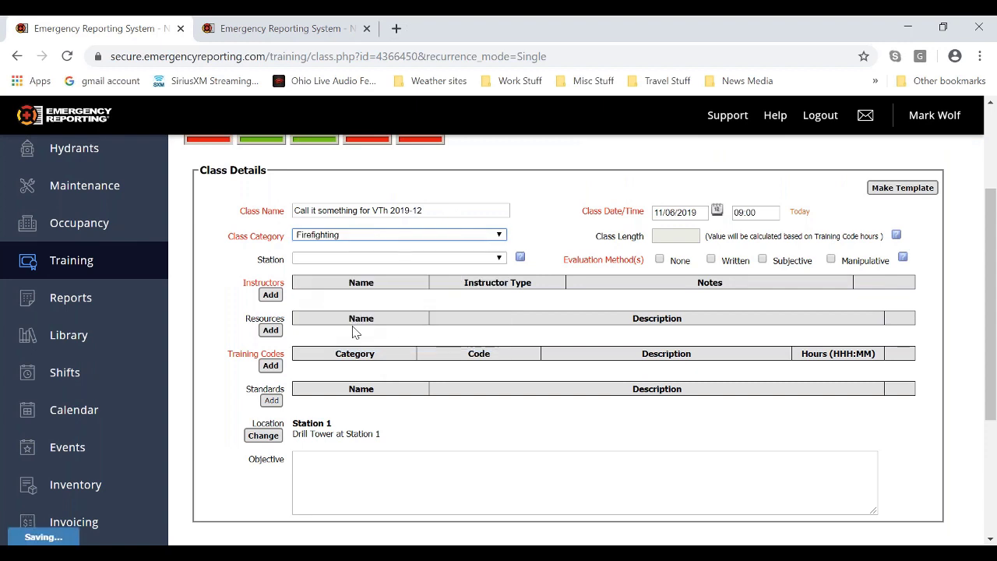
pyautogui.click(494, 260)
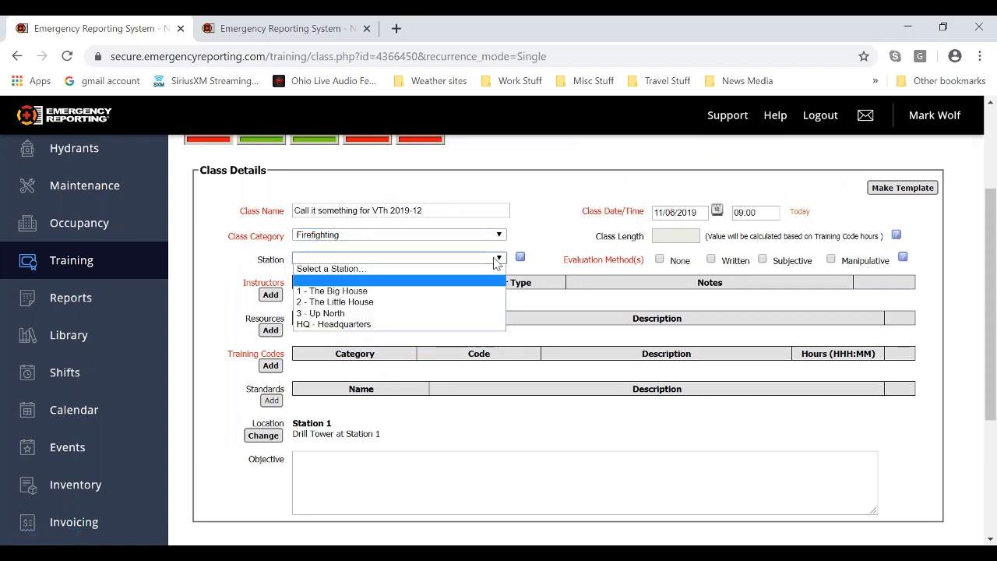
pyautogui.click(349, 315)
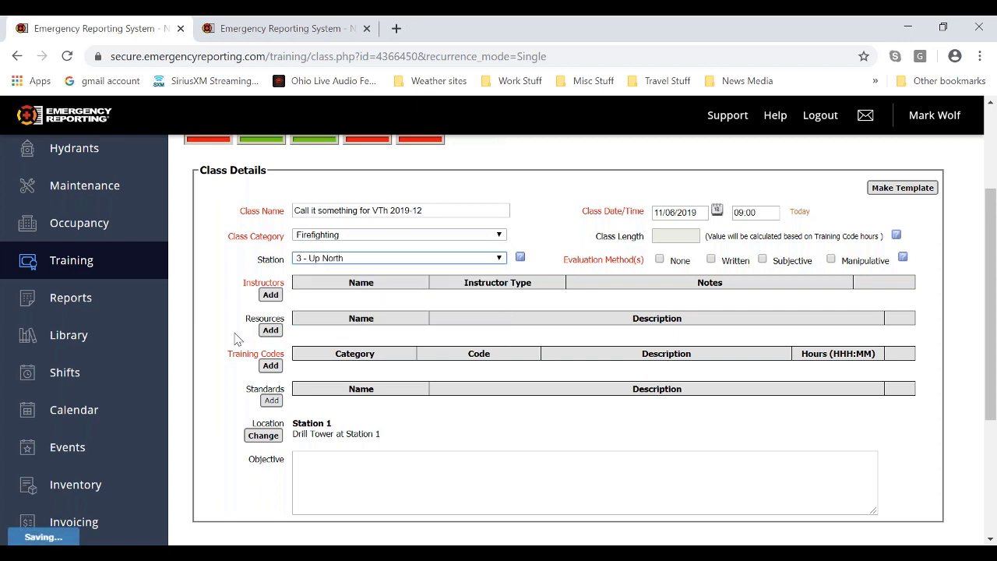
# Add a member of the agency personnel to the class as Lead Instructor
pyautogui.click(270, 294)
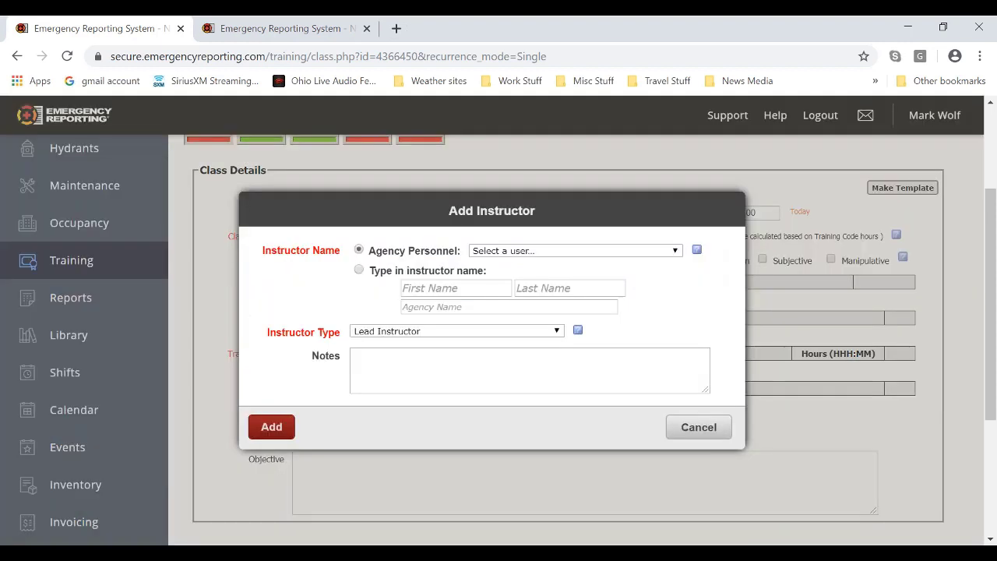
pyautogui.click(674, 251)
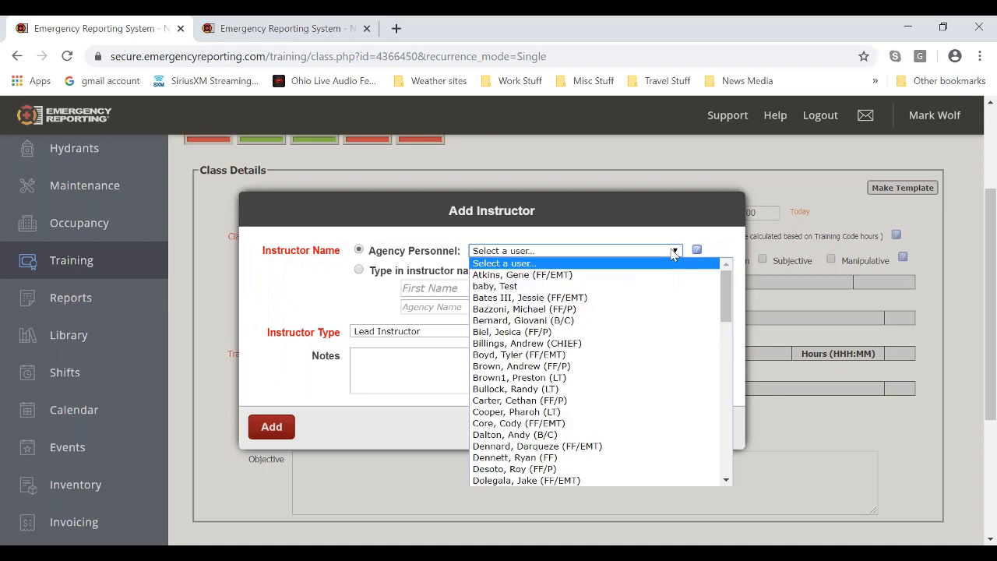
pyautogui.scroll(-10, 522, 315)
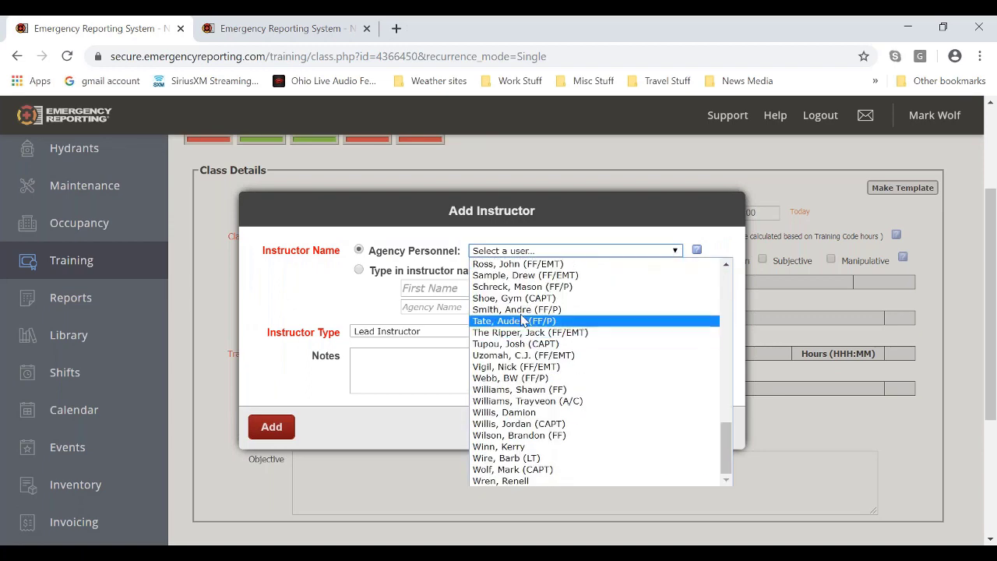
pyautogui.click(522, 311)
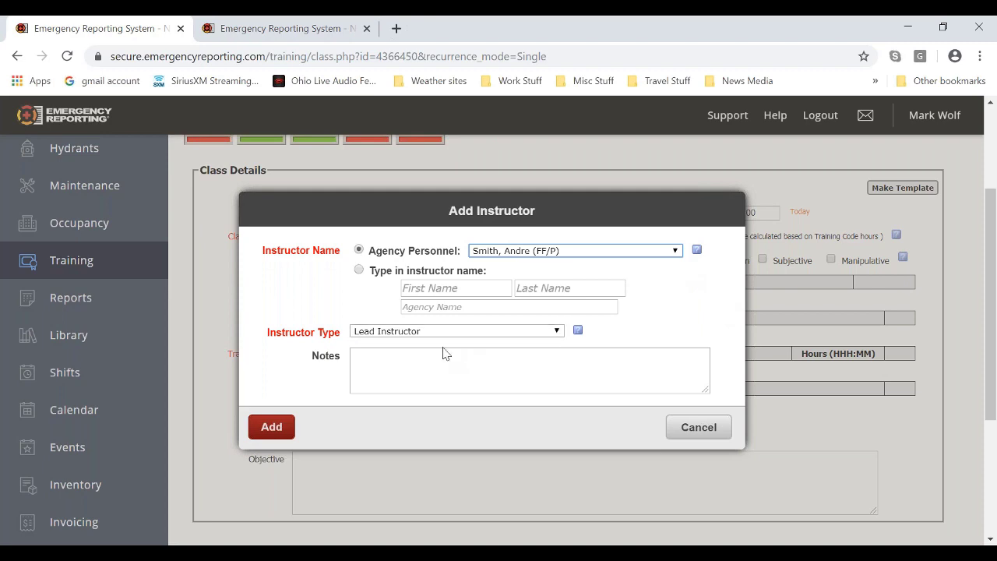
pyautogui.click(269, 432)
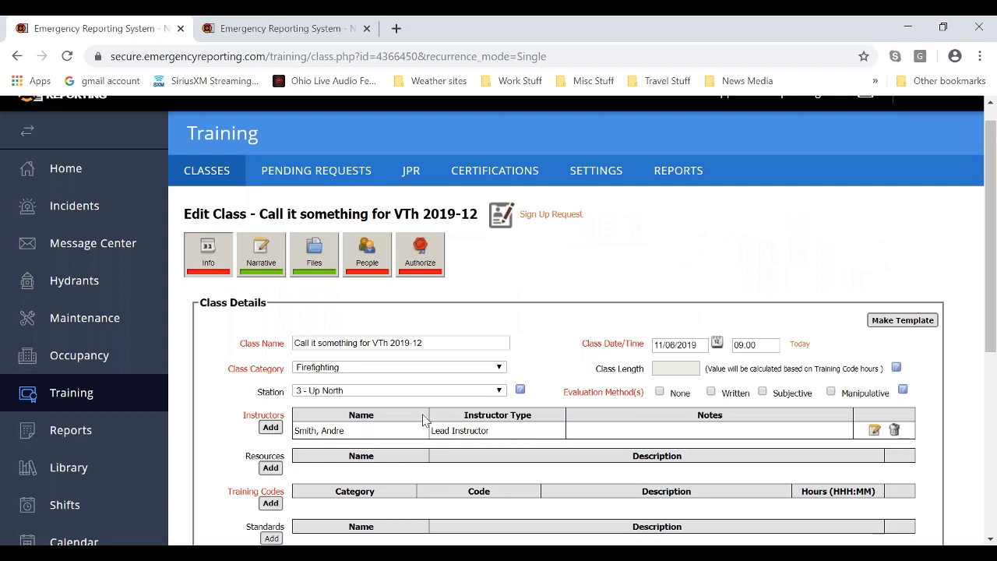
# Start a second instructor entry with a manually entered first and last name and the agency "Next Door FD"
pyautogui.scroll(-2, 521, 433)
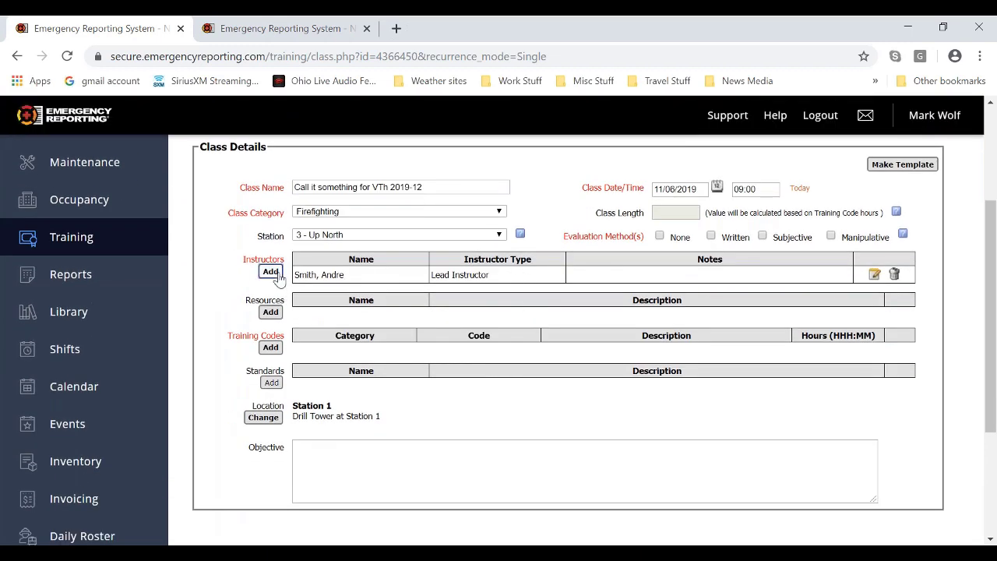
pyautogui.click(272, 272)
pyautogui.click(359, 270)
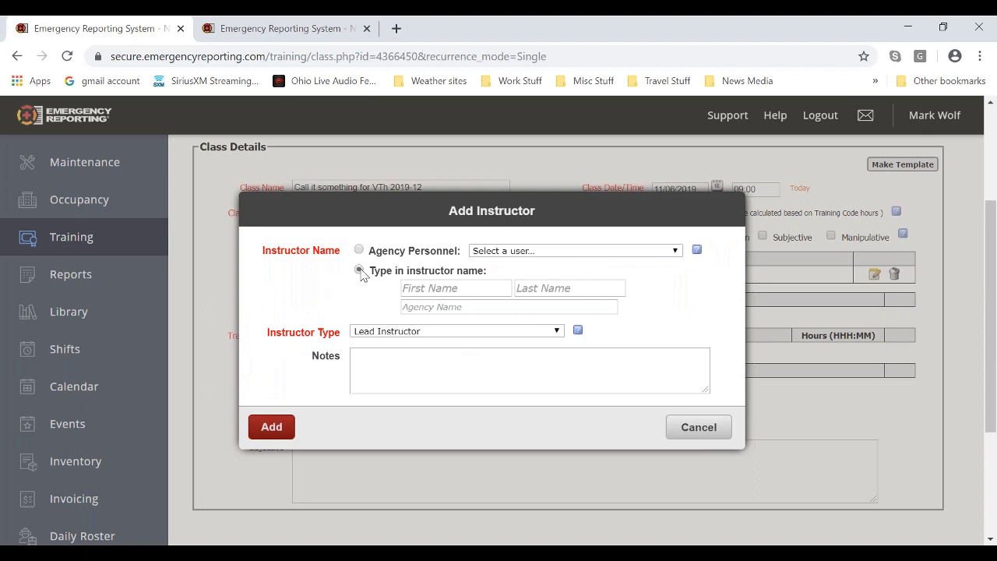
pyautogui.click(411, 289)
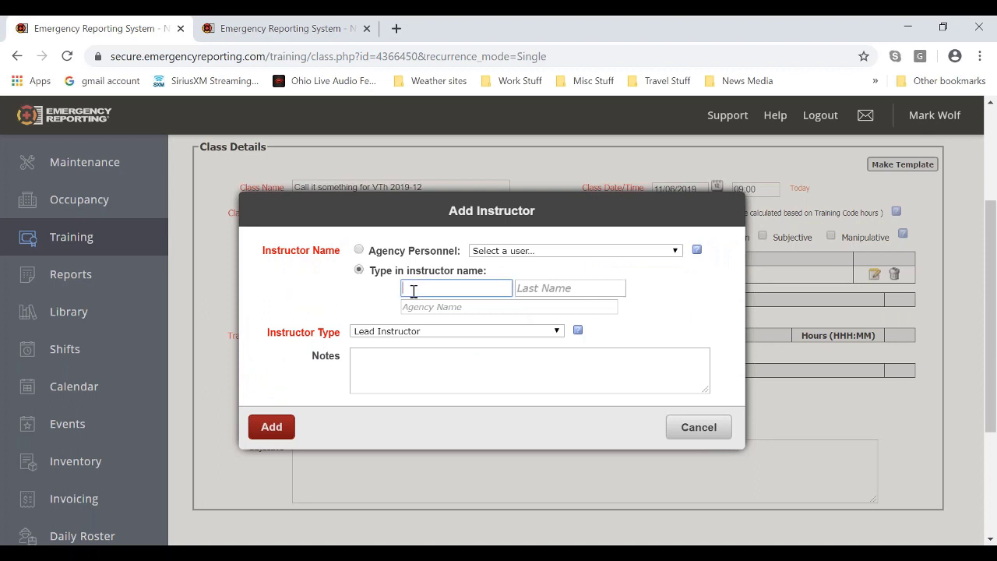
pyautogui.write('Gym')
pyautogui.press('Tab')
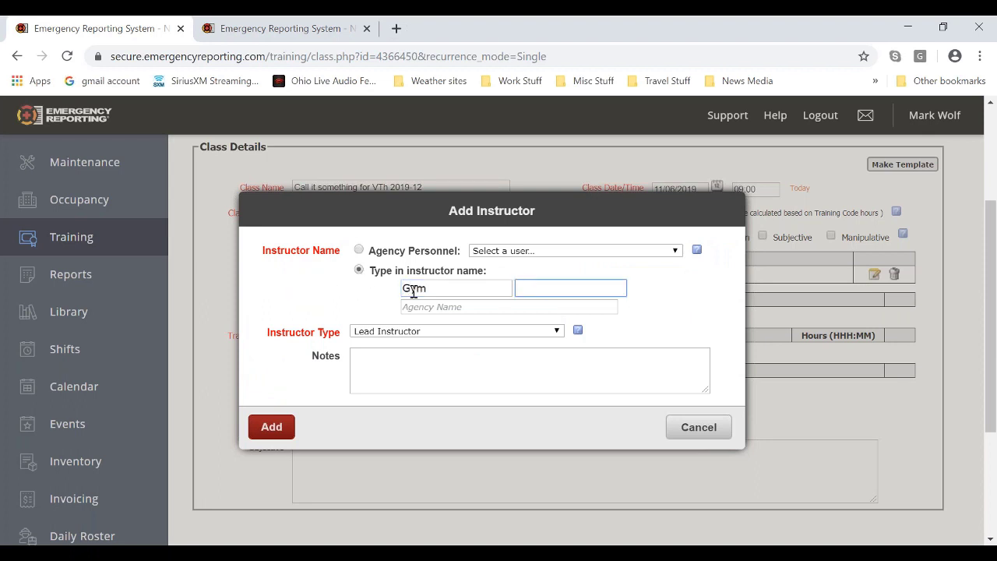
pyautogui.write('Shoe')
pyautogui.press('Tab')
pyautogui.write('Ne')
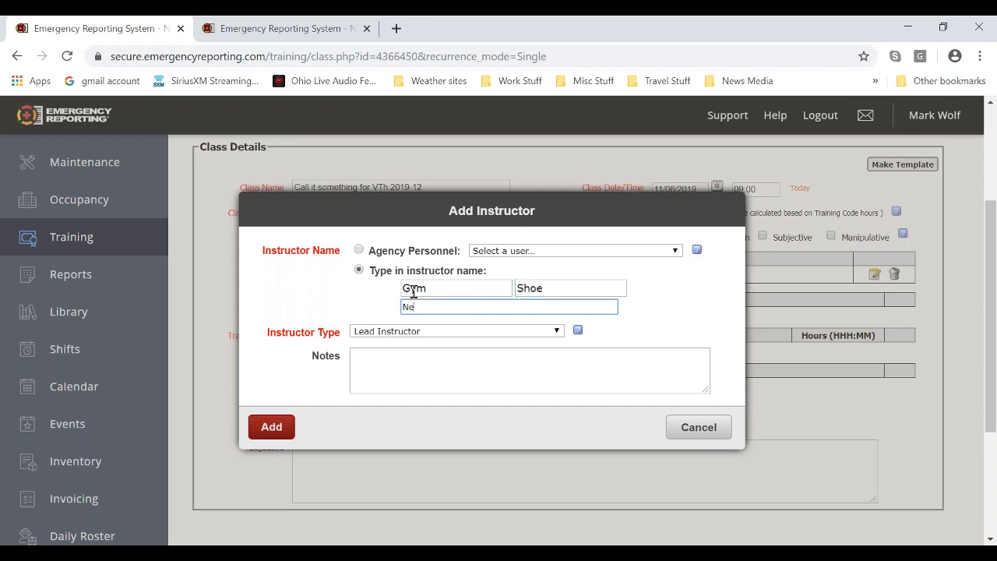
pyautogui.write('xt Door FD')
# Set the outside instructor's type to Assistant Instructor and add the entry to the class
pyautogui.scroll(2, 552, 306)
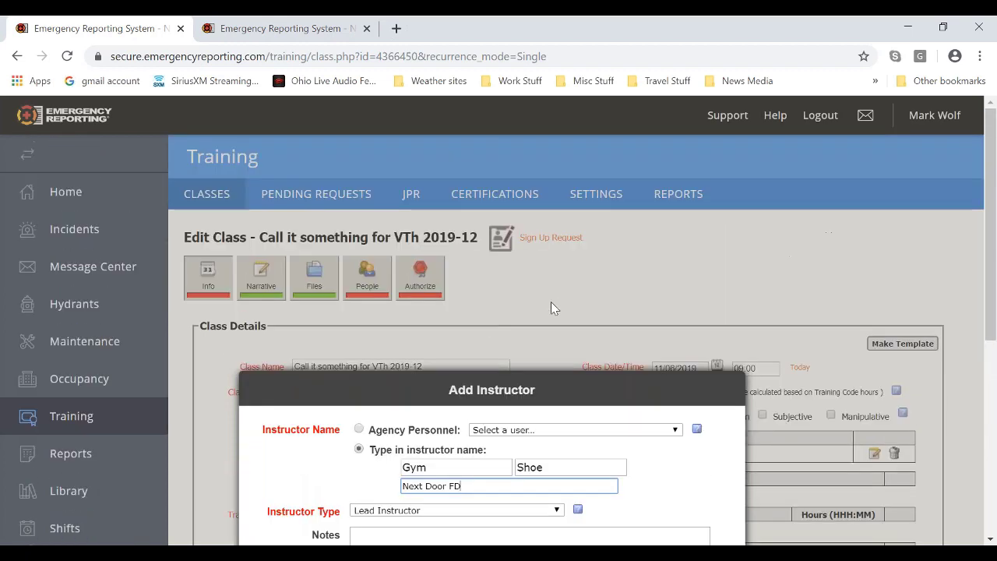
pyautogui.scroll(-3, 557, 305)
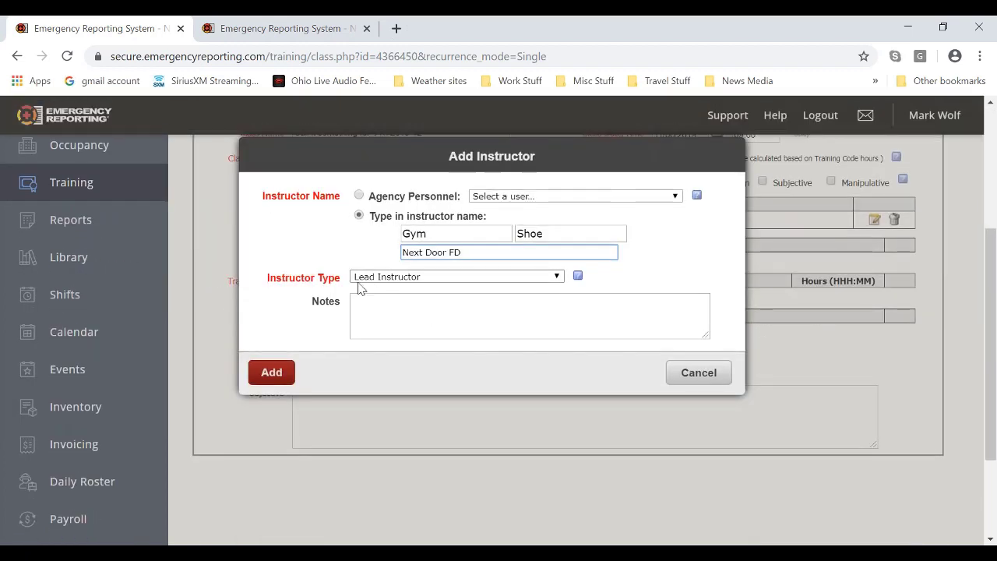
pyautogui.click(556, 278)
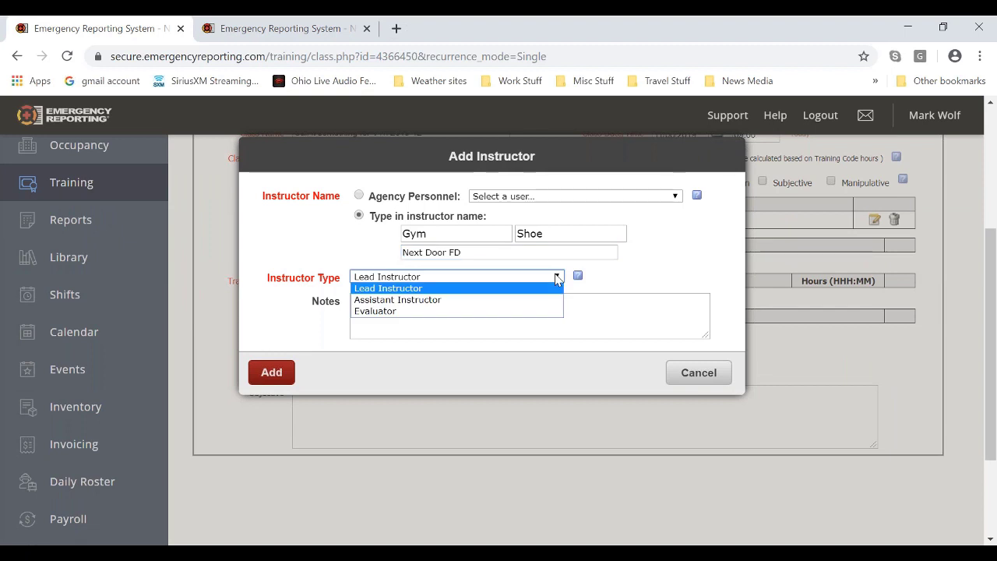
pyautogui.click(445, 305)
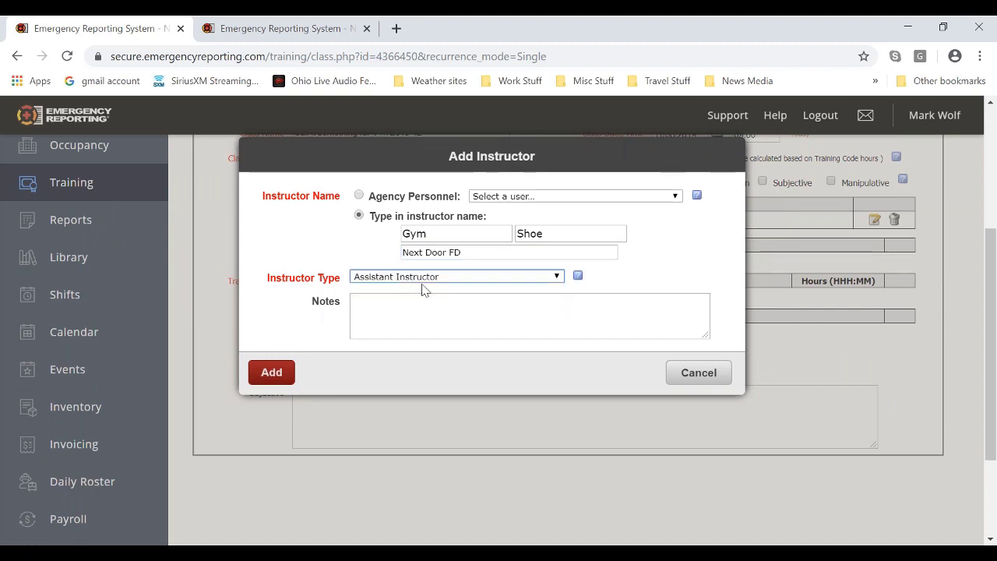
pyautogui.click(285, 375)
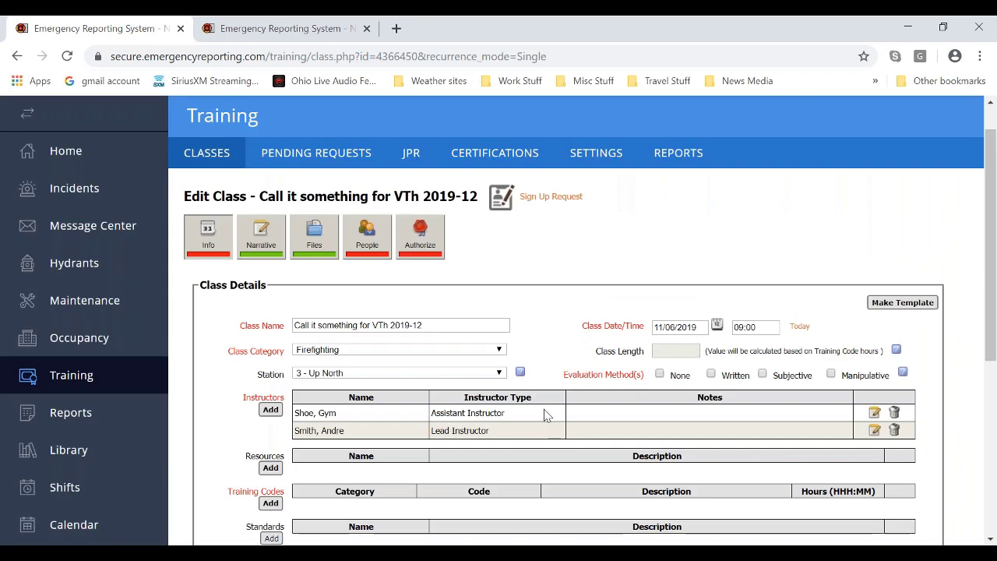
# Add the Fire Hose & Nozzle resource to the class
pyautogui.scroll(-2, 550, 432)
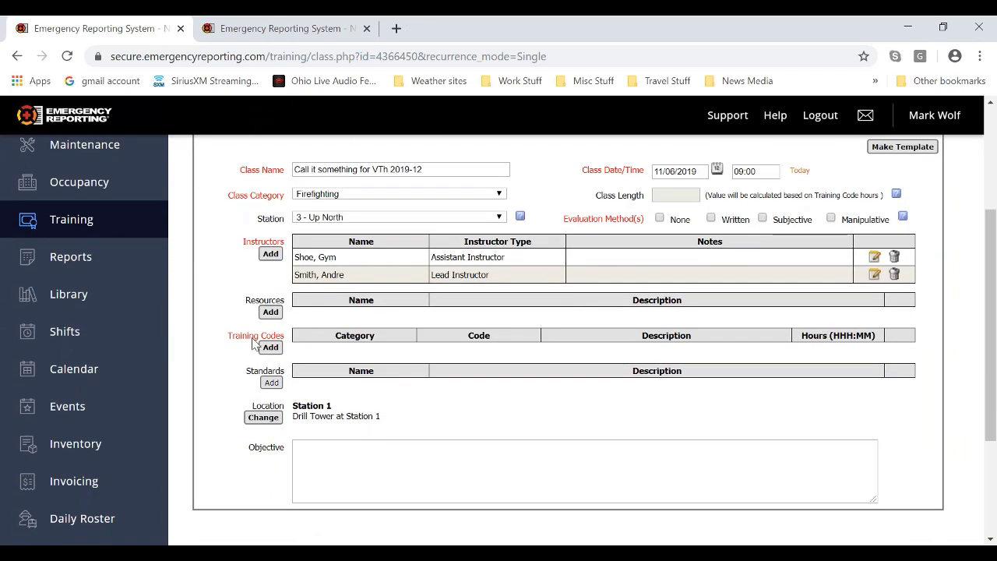
pyautogui.click(270, 311)
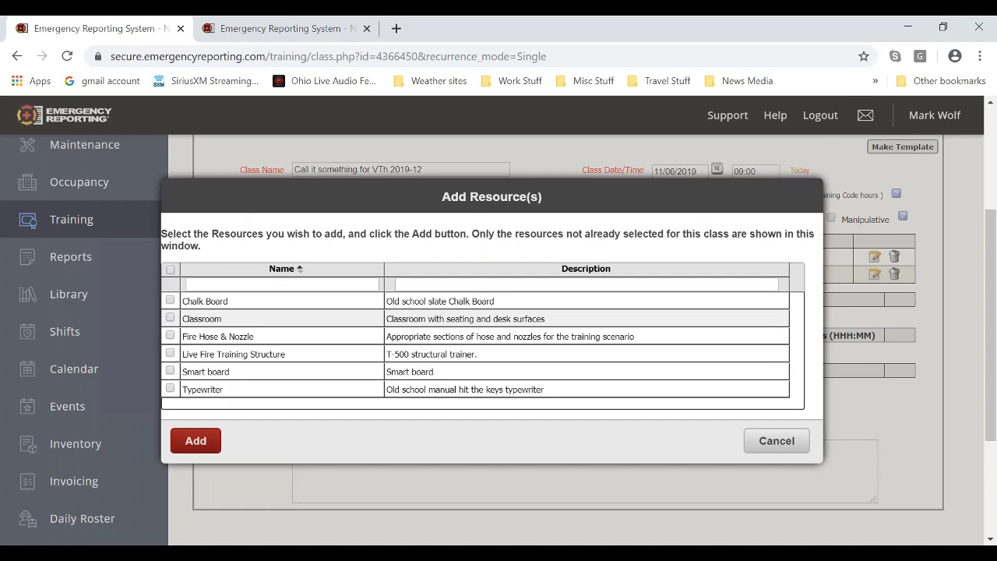
pyautogui.click(170, 335)
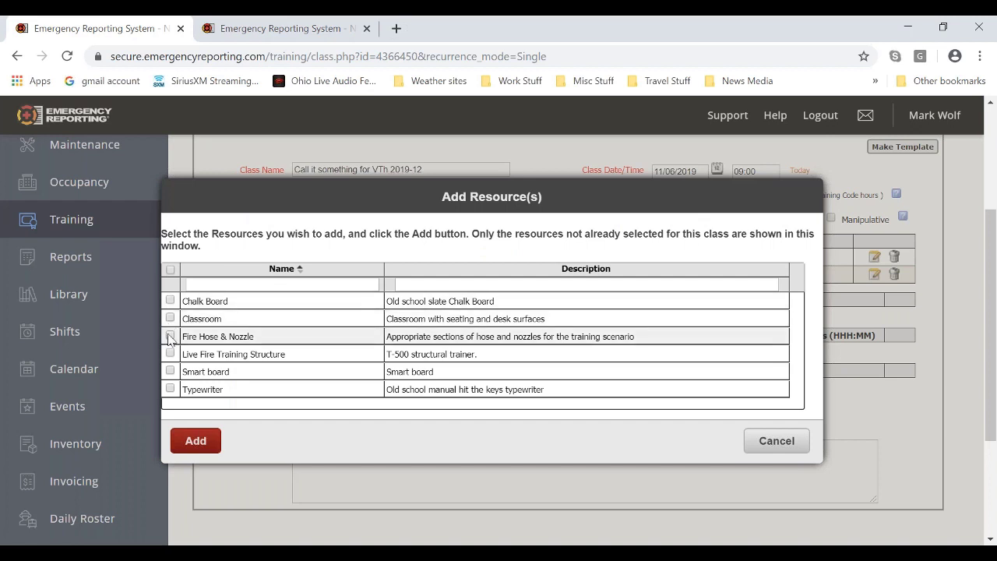
pyautogui.click(198, 442)
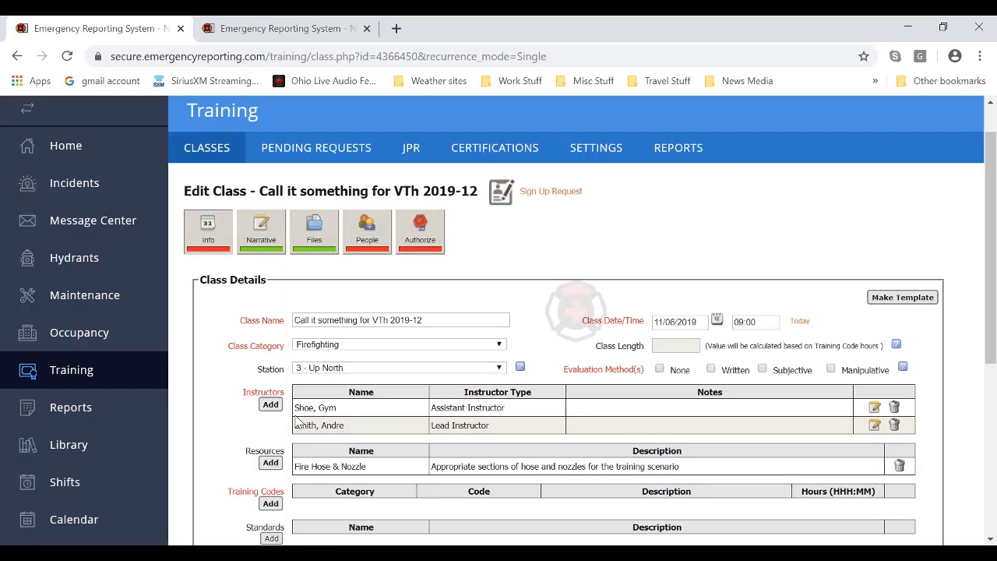
# Filter the training code descriptions by "hose", add the Fire Attack code to the class, and set its hours to 002:30
pyautogui.scroll(-2, 374, 421)
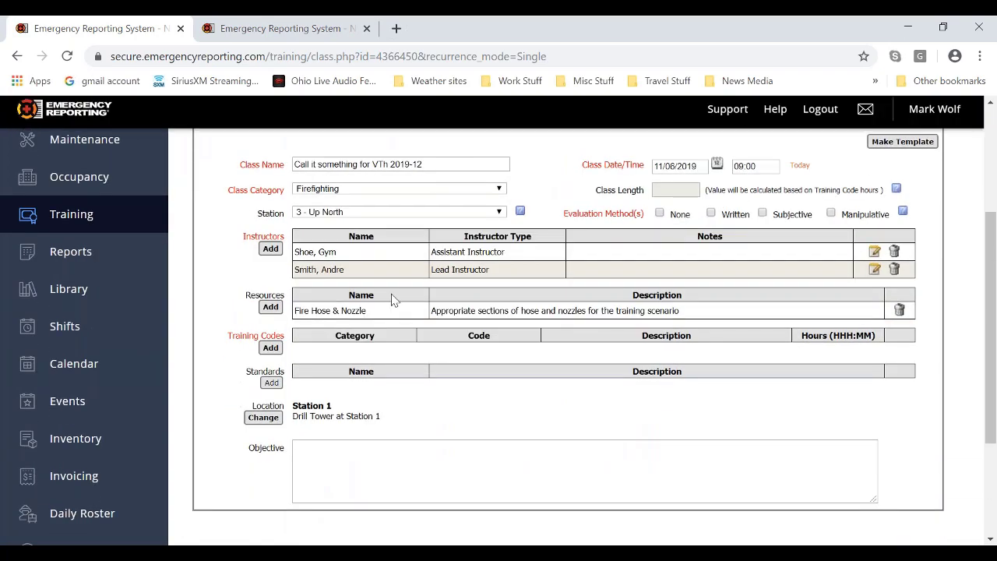
pyautogui.click(273, 349)
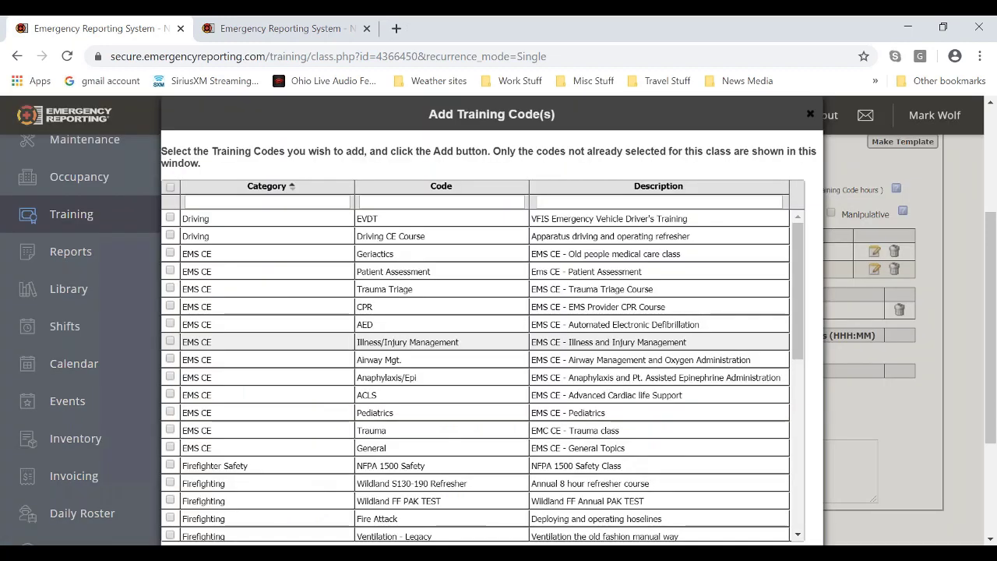
pyautogui.click(569, 202)
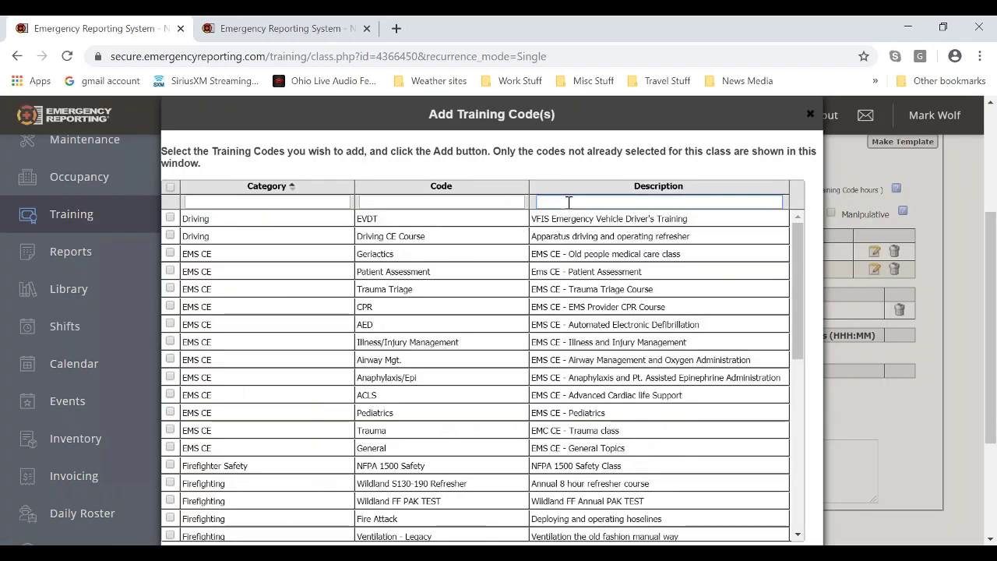
pyautogui.write('hose')
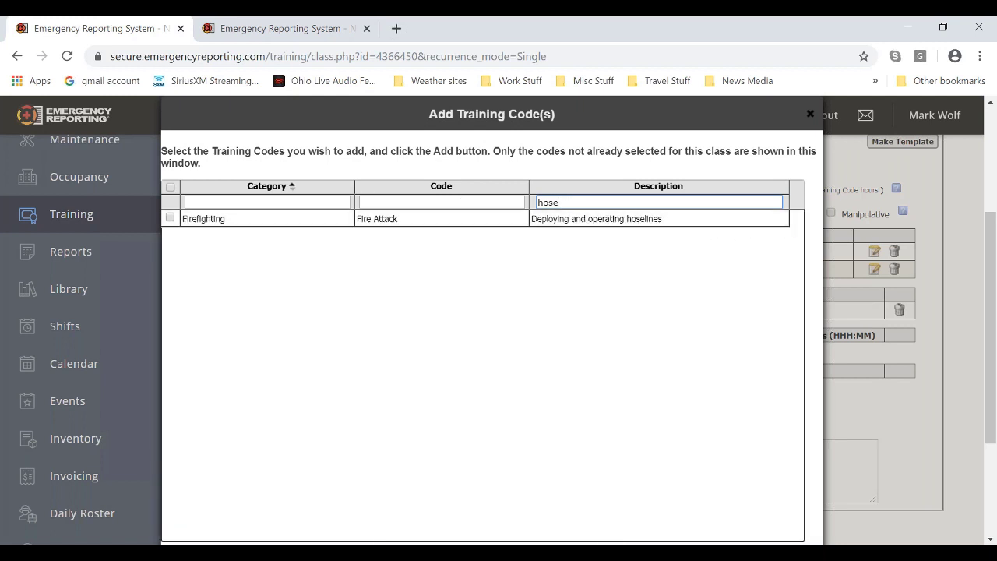
pyautogui.click(170, 218)
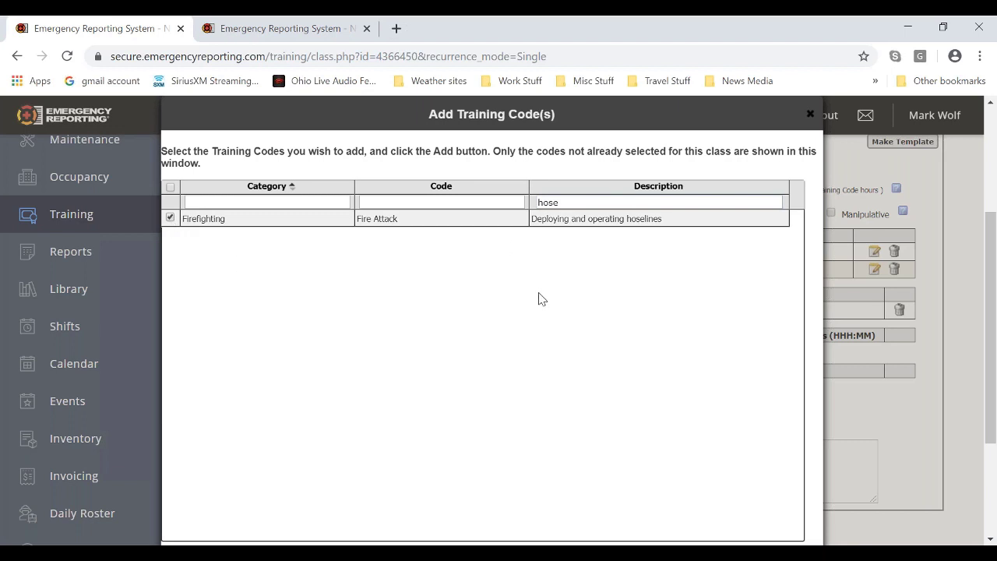
pyautogui.scroll(-2, 538, 297)
pyautogui.click(194, 400)
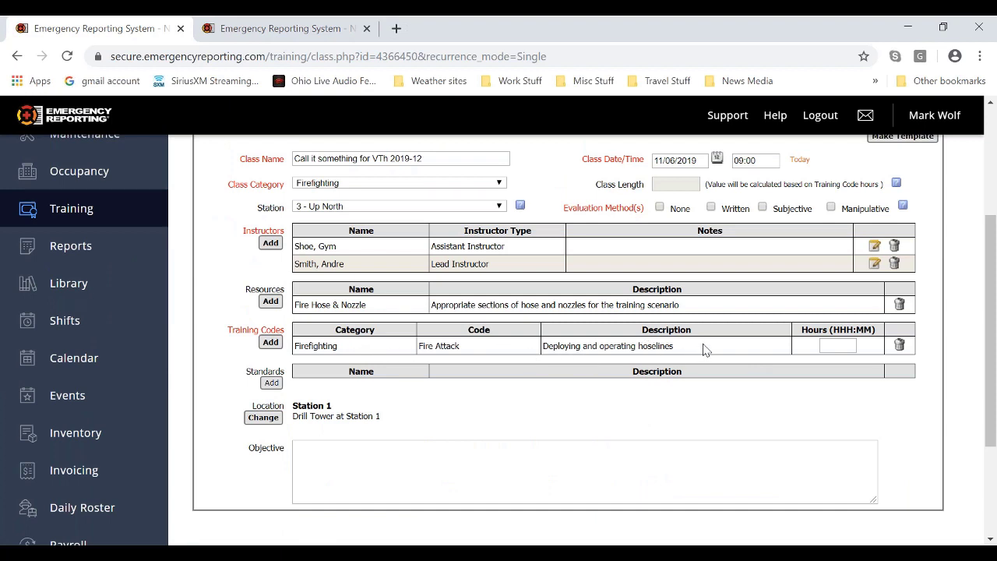
pyautogui.click(827, 344)
pyautogui.write('002:30')
# Open the selection of further training codes for the class
pyautogui.click(271, 344)
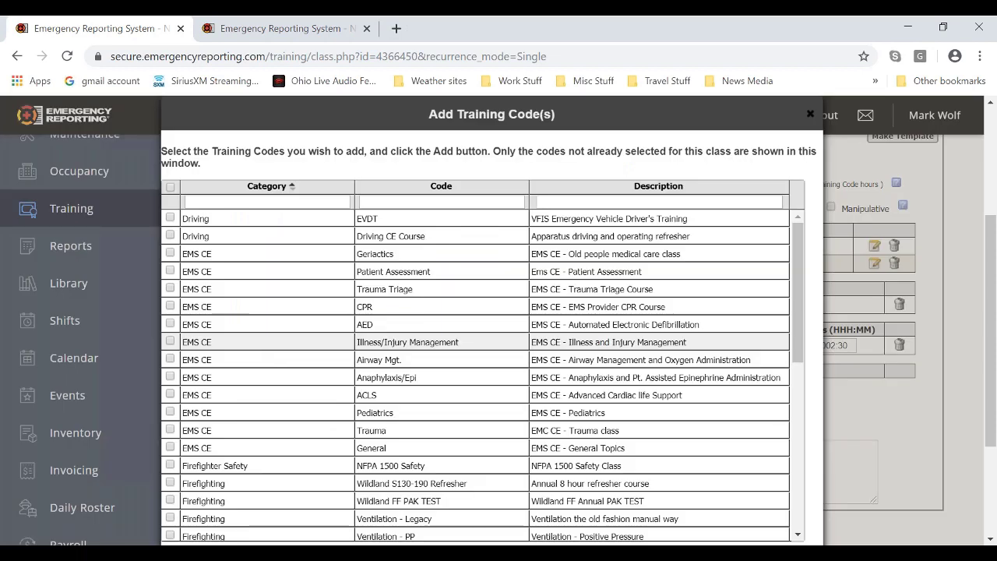
# Add the Firefighting SCBA training code (Self-contained Breathing Apparatus) to the class
pyautogui.scroll(-2, 288, 379)
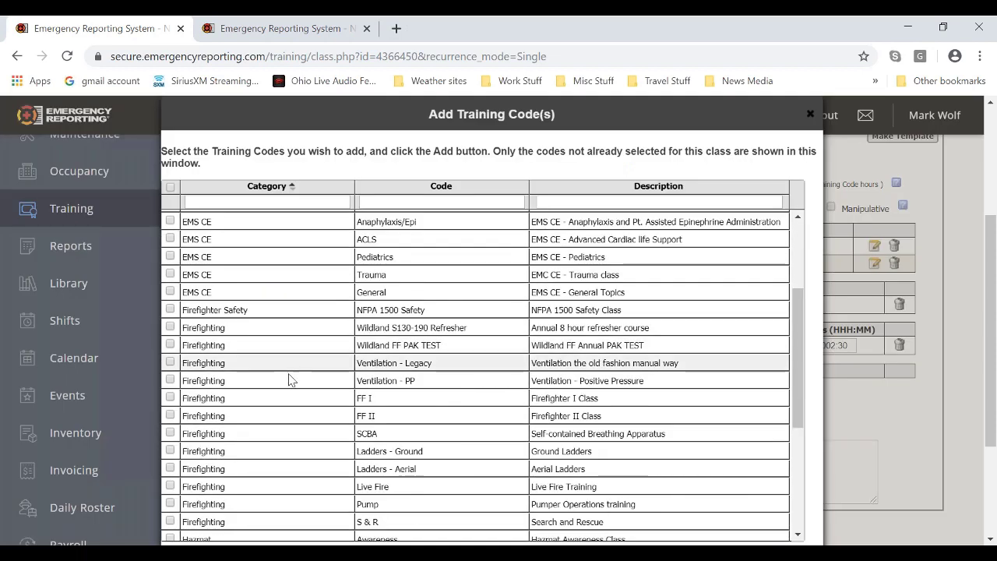
pyautogui.click(170, 433)
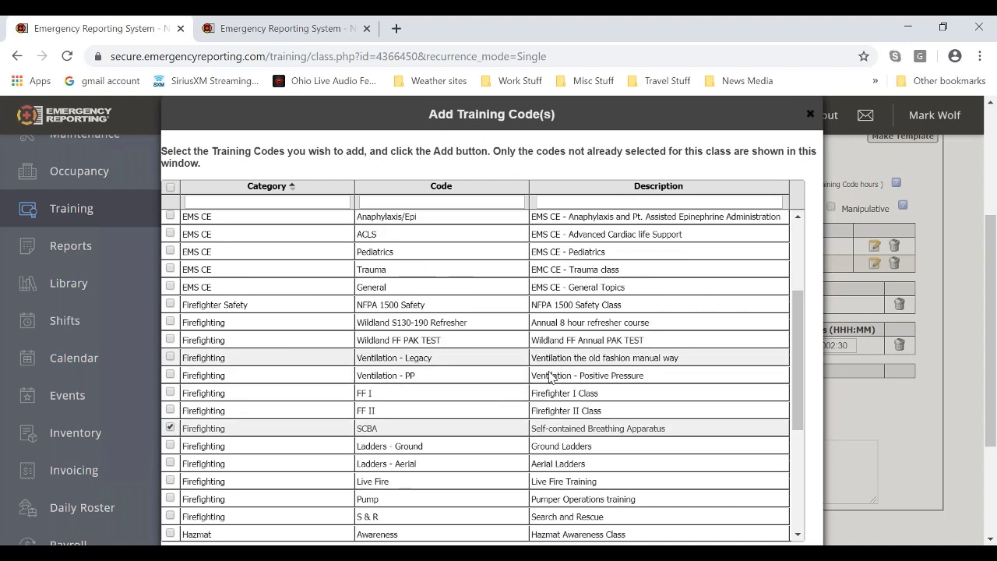
pyautogui.scroll(-3, 541, 366)
pyautogui.scroll(-2, 541, 366)
pyautogui.click(195, 499)
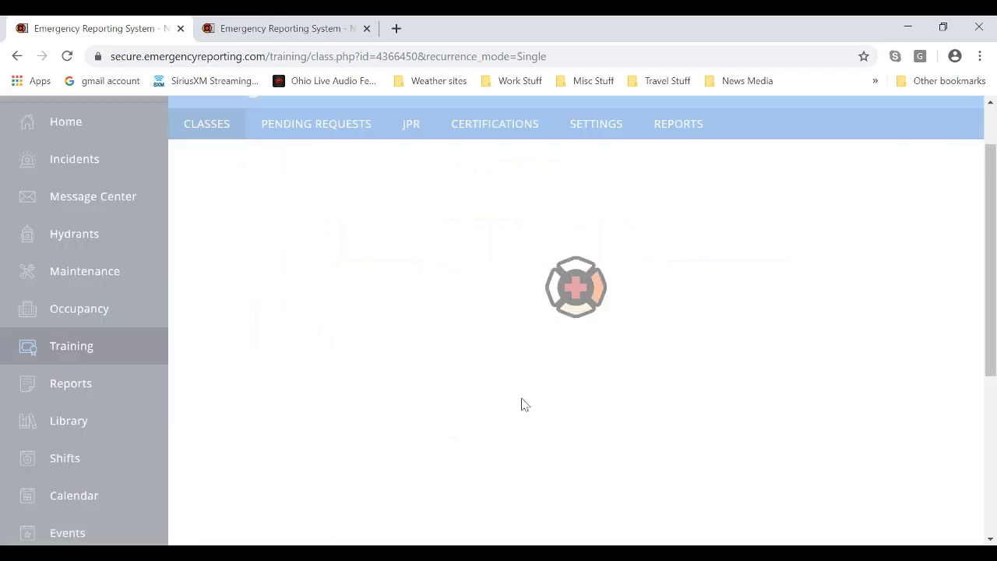
# Set the hours of the class's SCBA training code to 000:30
pyautogui.scroll(-2, 536, 399)
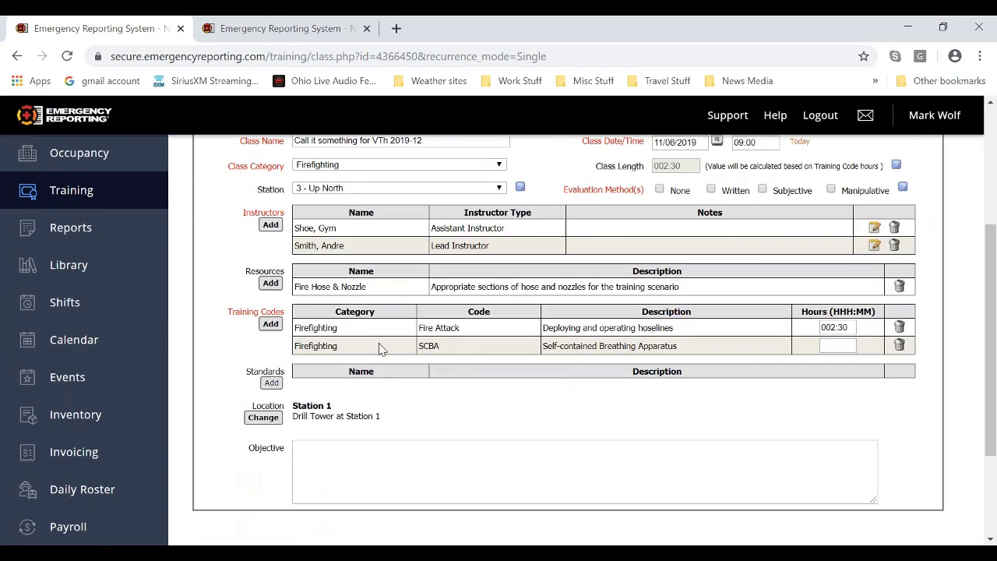
pyautogui.click(828, 344)
pyautogui.write('0')
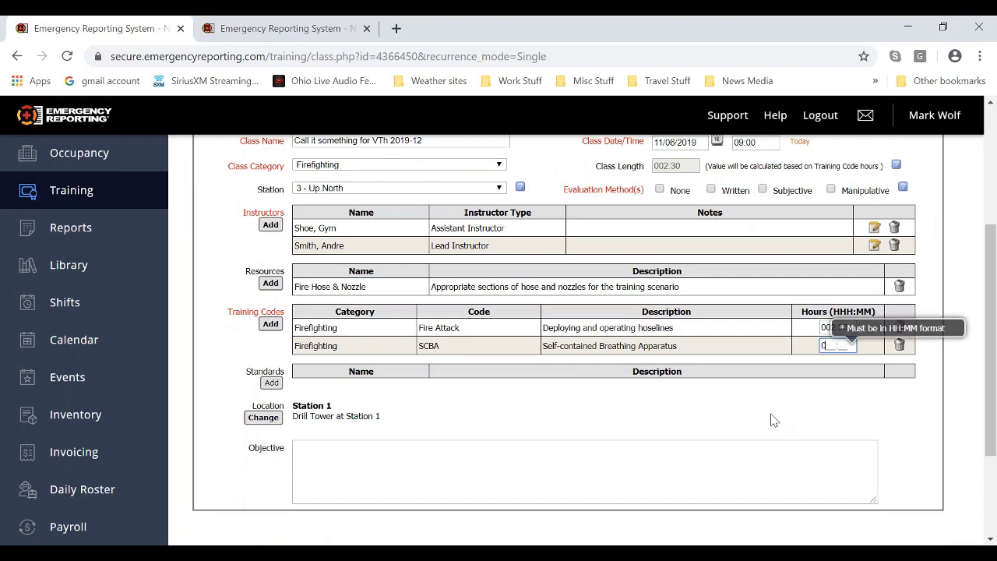
pyautogui.write('00:30')
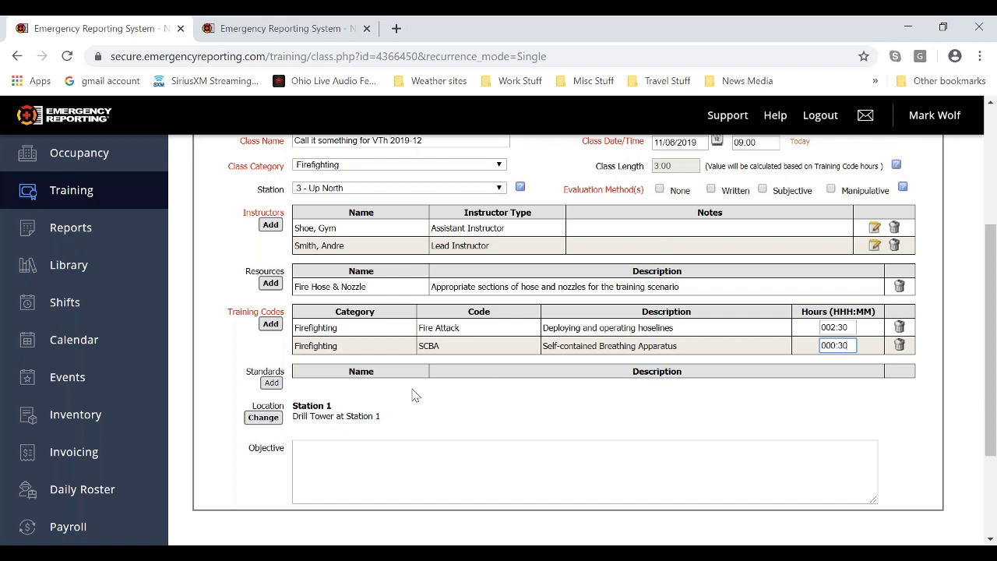
# Add the industry standard ISO - 580.B - Company Training to the class
pyautogui.click(271, 383)
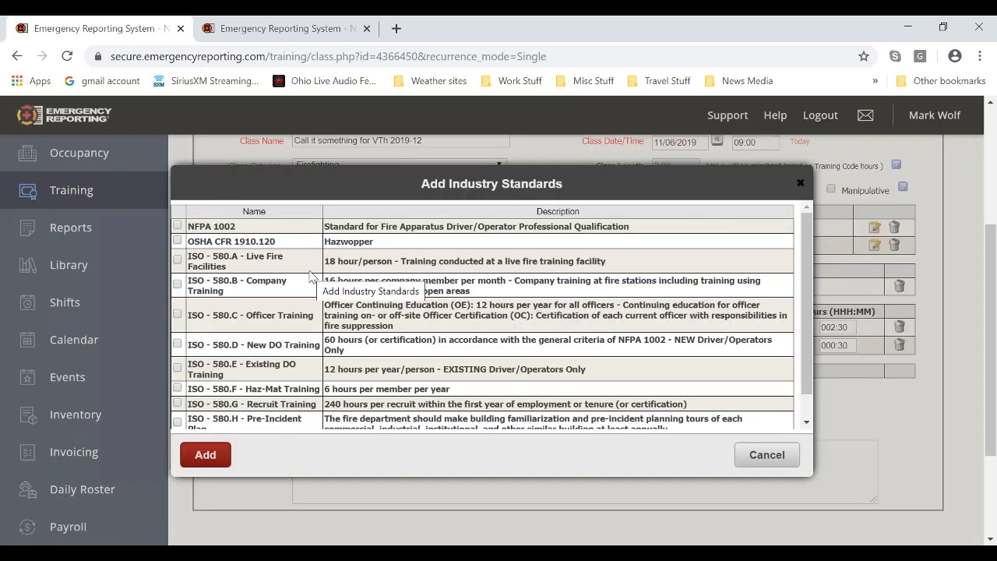
pyautogui.scroll(-2, 309, 263)
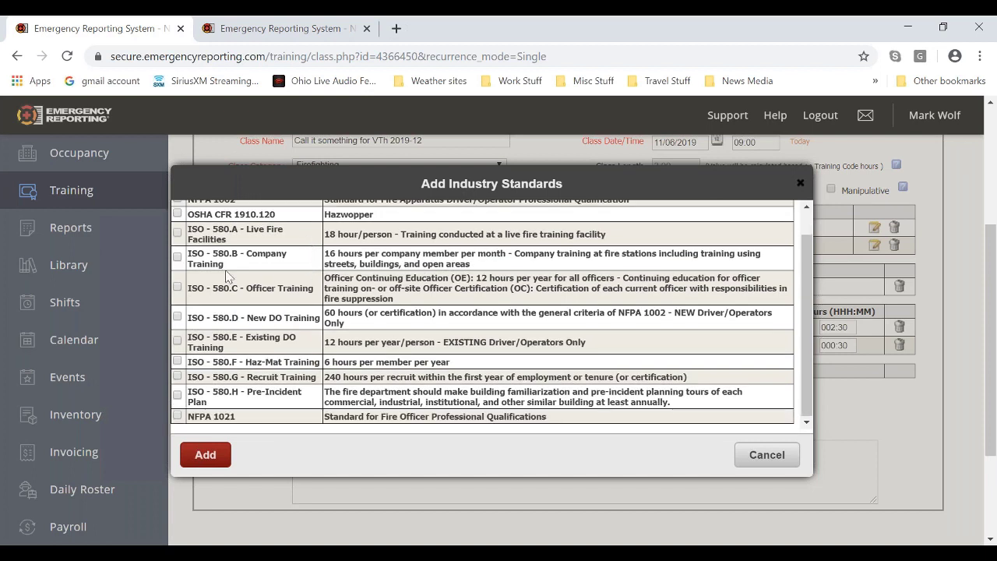
pyautogui.click(177, 257)
pyautogui.click(206, 455)
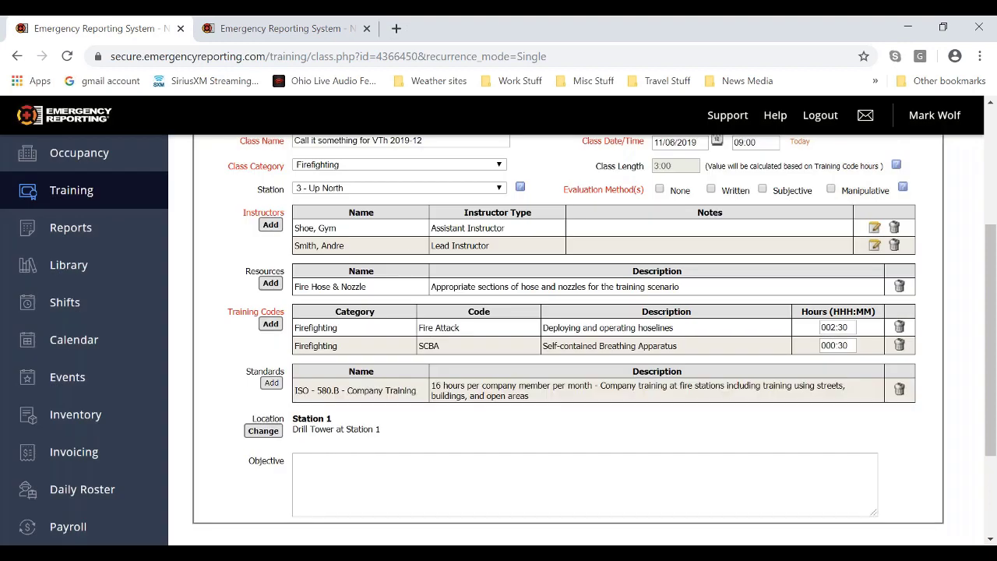
# Enter "They go here...." as the class objective
pyautogui.moveTo(248, 462); pyautogui.dragTo(283, 473)
pyautogui.click(306, 460)
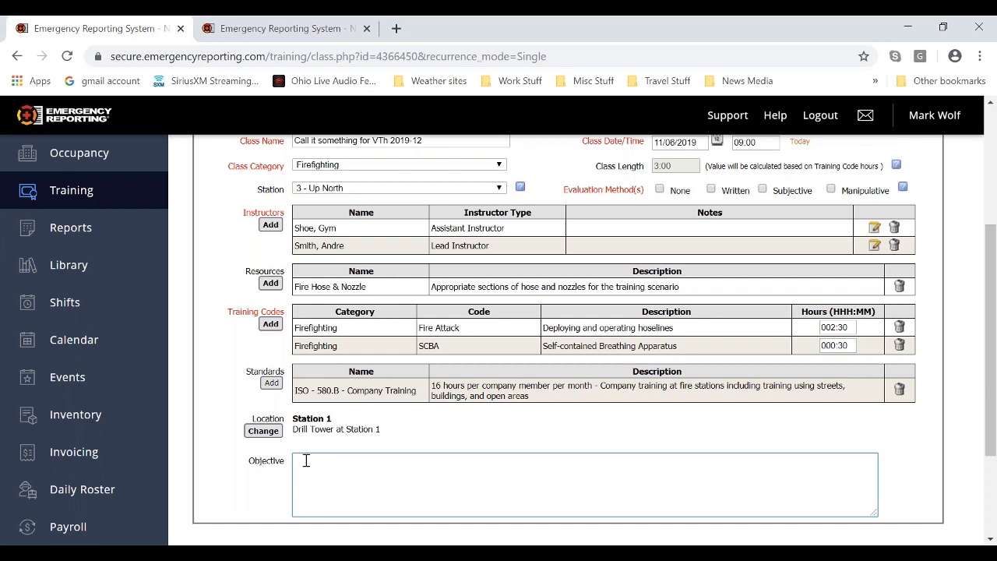
pyautogui.write('They go here....')
# Select Manipulative as the evaluation method for the class
pyautogui.scroll(1, 546, 451)
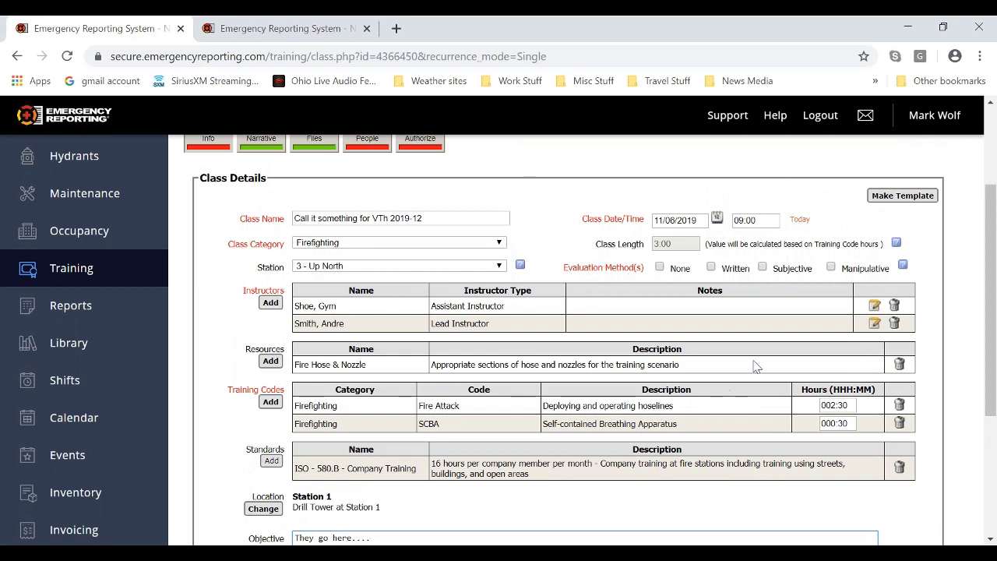
pyautogui.click(831, 266)
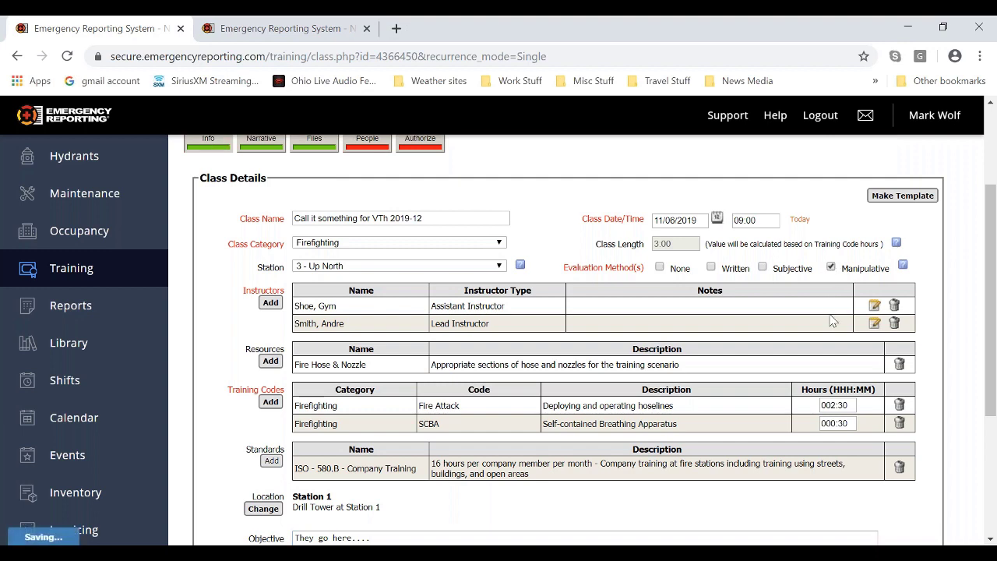
pyautogui.scroll(1, 264, 225)
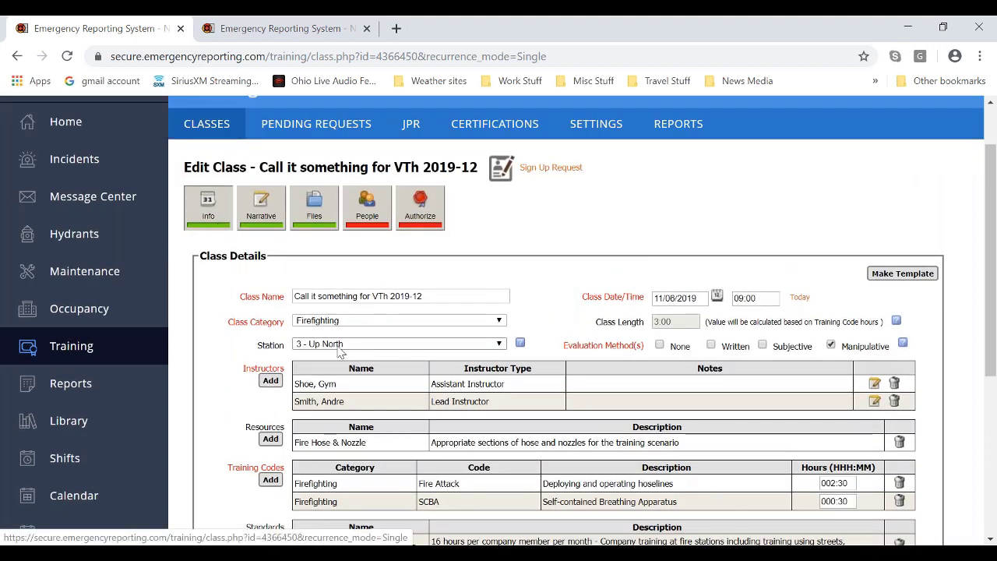
# Open the class narrative and enter the text "This my a narrative............."
pyautogui.scroll(-2, 319, 390)
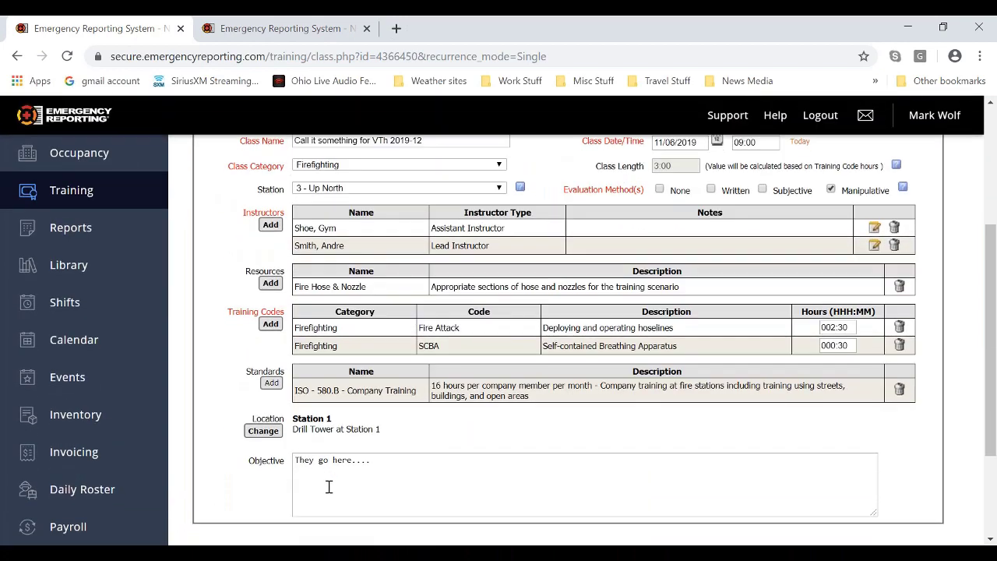
pyautogui.scroll(1, 386, 475)
pyautogui.scroll(3, 387, 475)
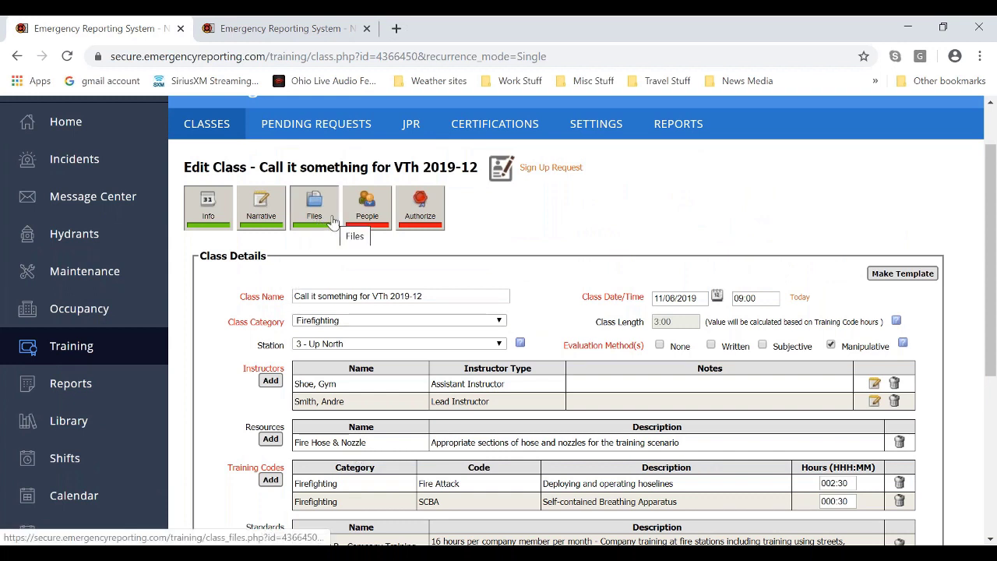
pyautogui.click(265, 211)
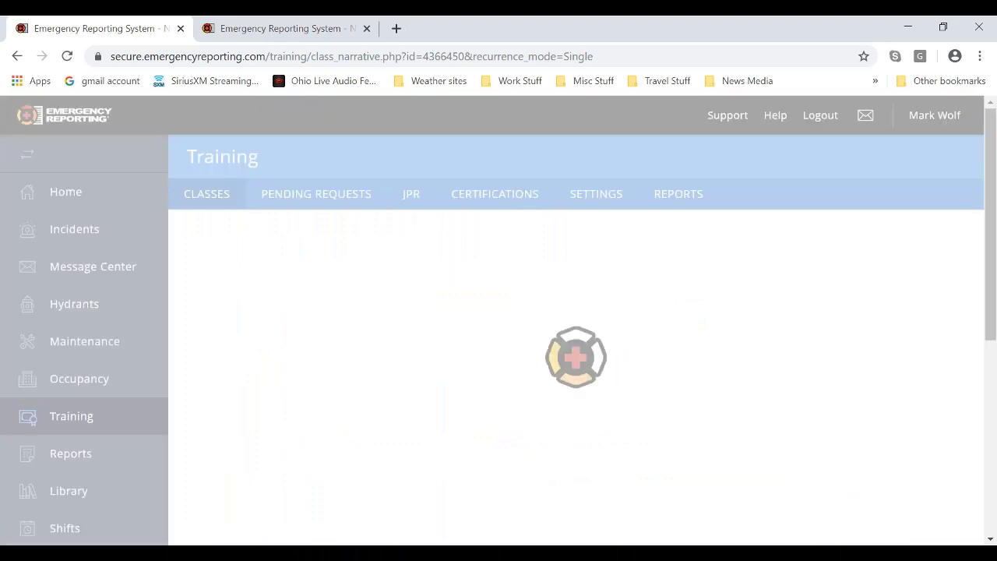
pyautogui.write('T')
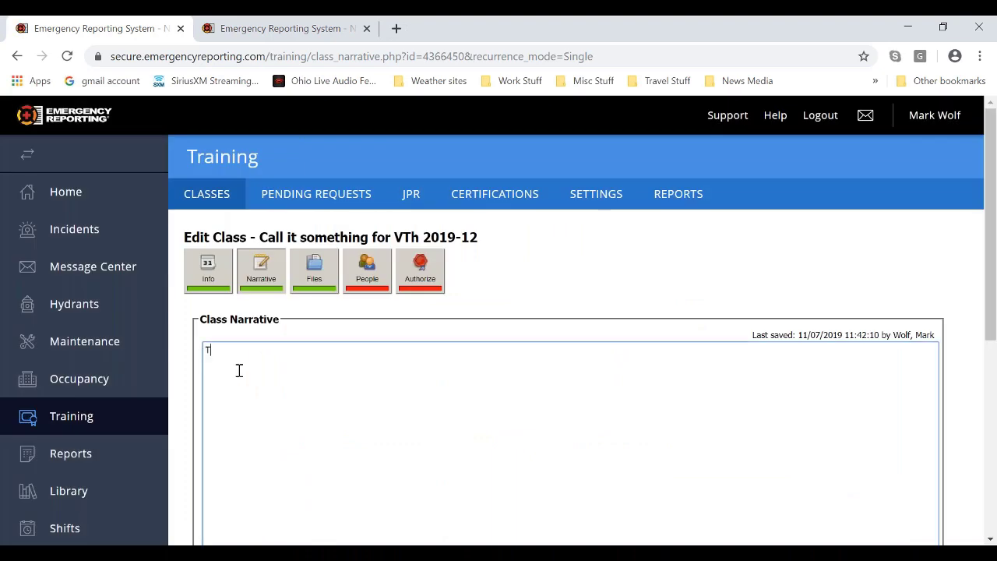
pyautogui.write('his my a narrative.............')
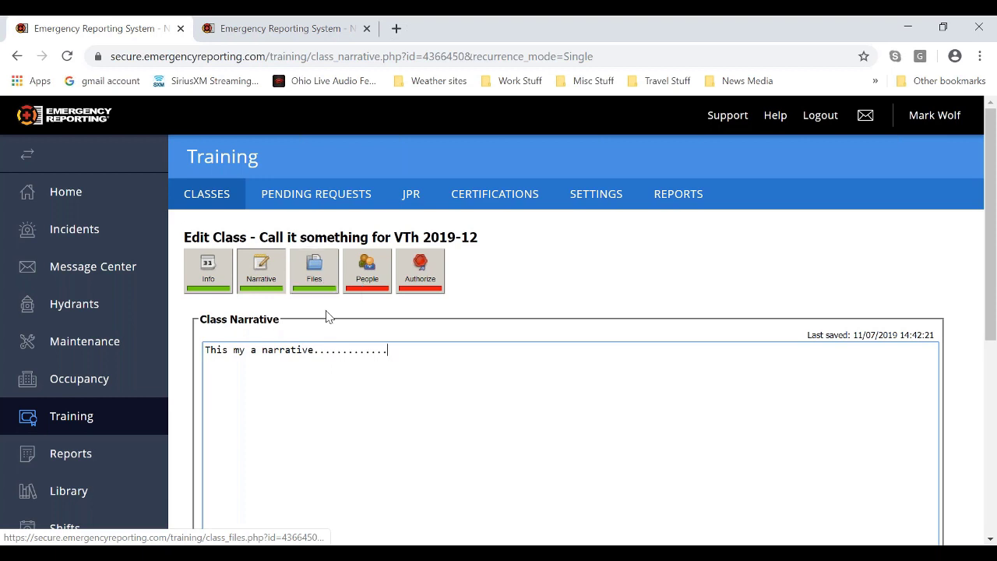
# Upload the SCBA Drill document from the Demo Documents folder to the class files
pyautogui.click(328, 273)
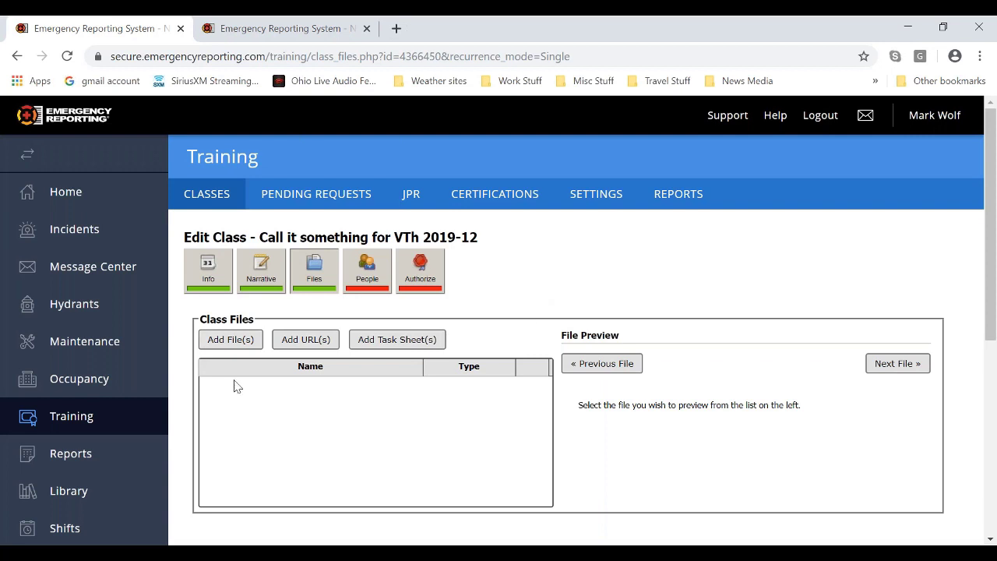
pyautogui.click(234, 340)
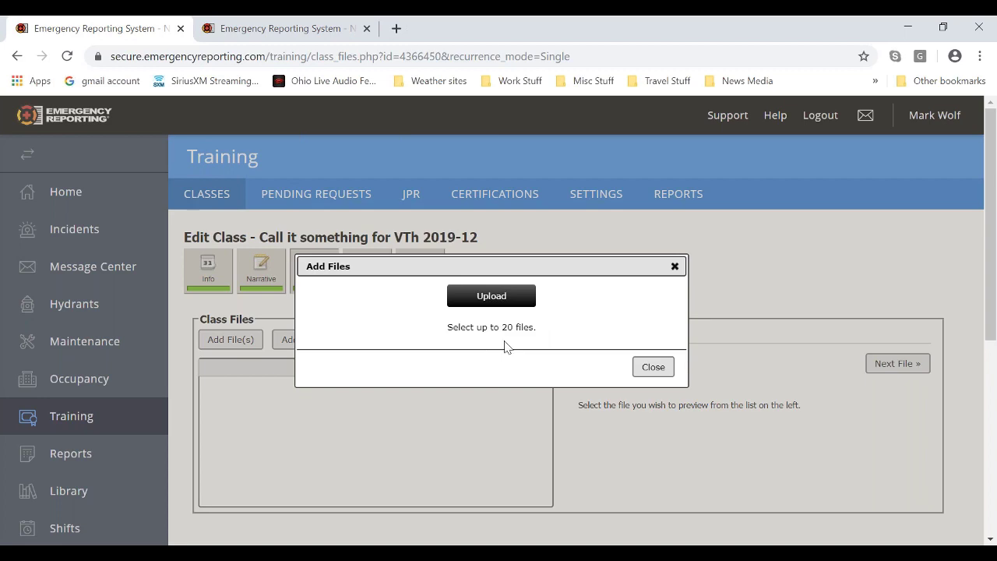
pyautogui.click(517, 301)
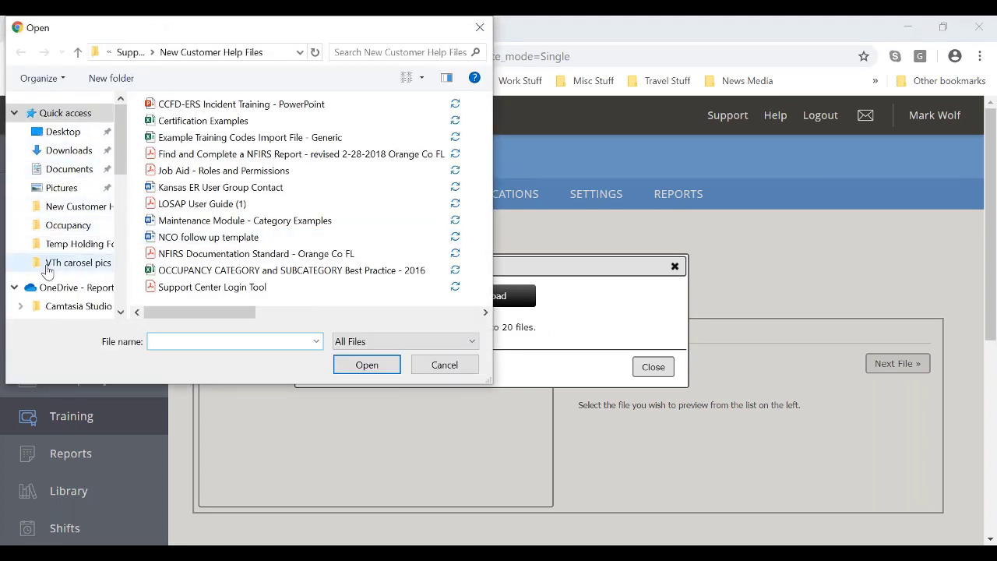
pyautogui.scroll(-2, 43, 261)
pyautogui.click(23, 238)
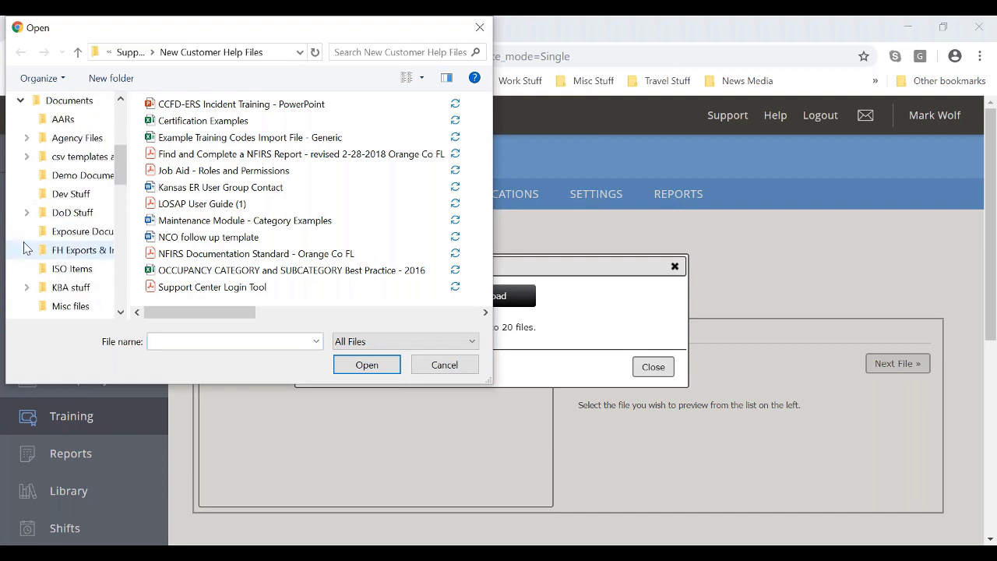
pyautogui.click(69, 178)
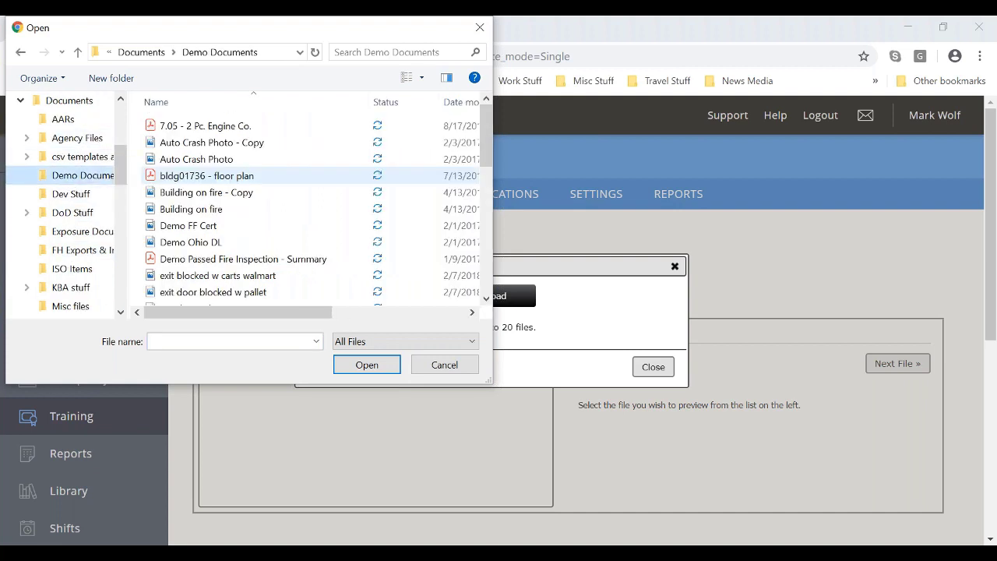
pyautogui.scroll(-4, 222, 184)
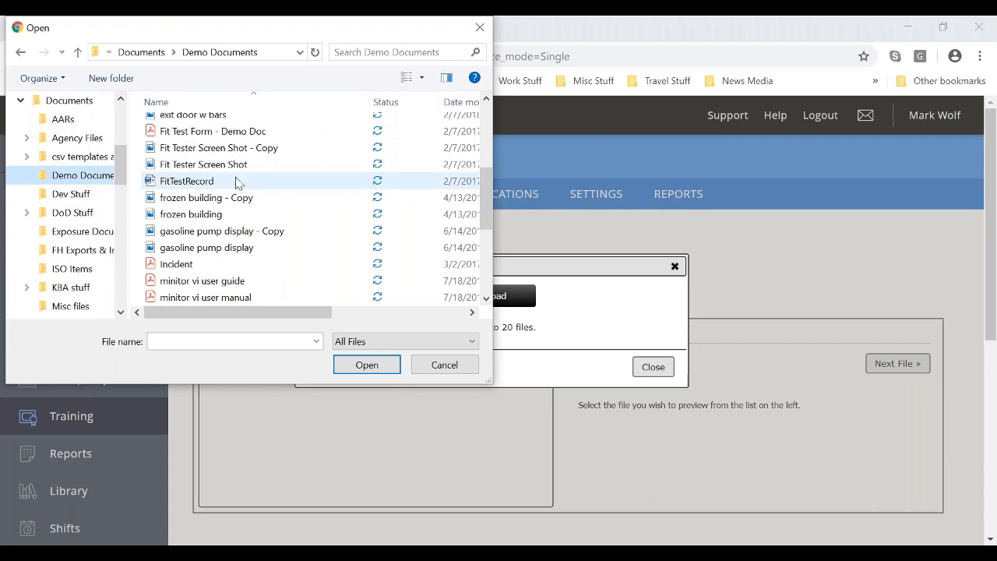
pyautogui.scroll(-4, 217, 184)
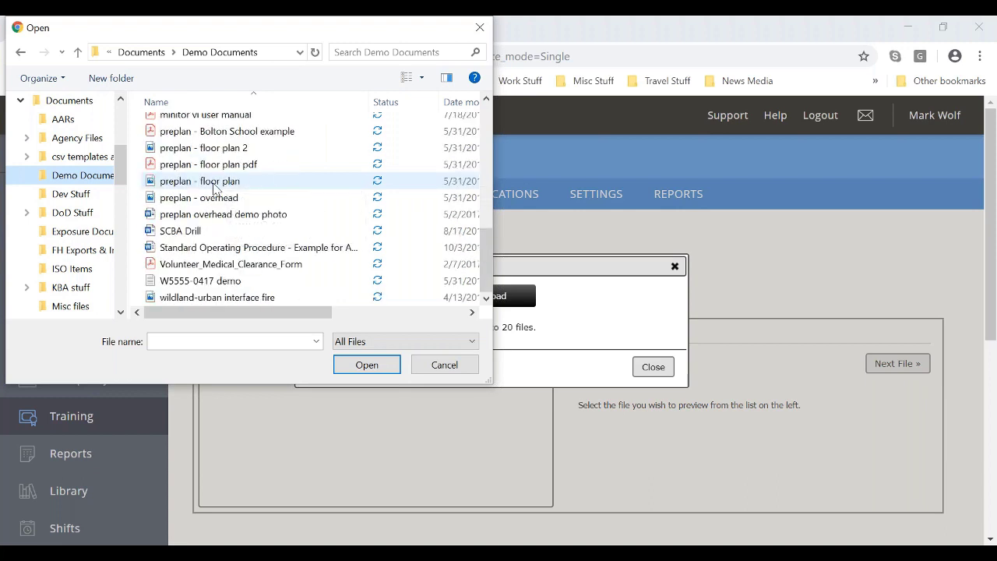
pyautogui.click(187, 231)
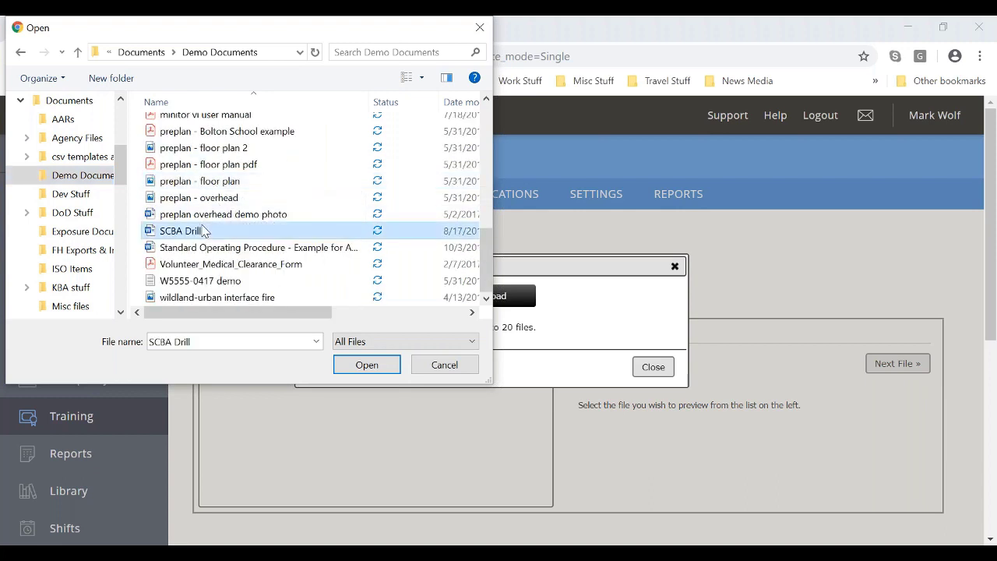
pyautogui.click(366, 365)
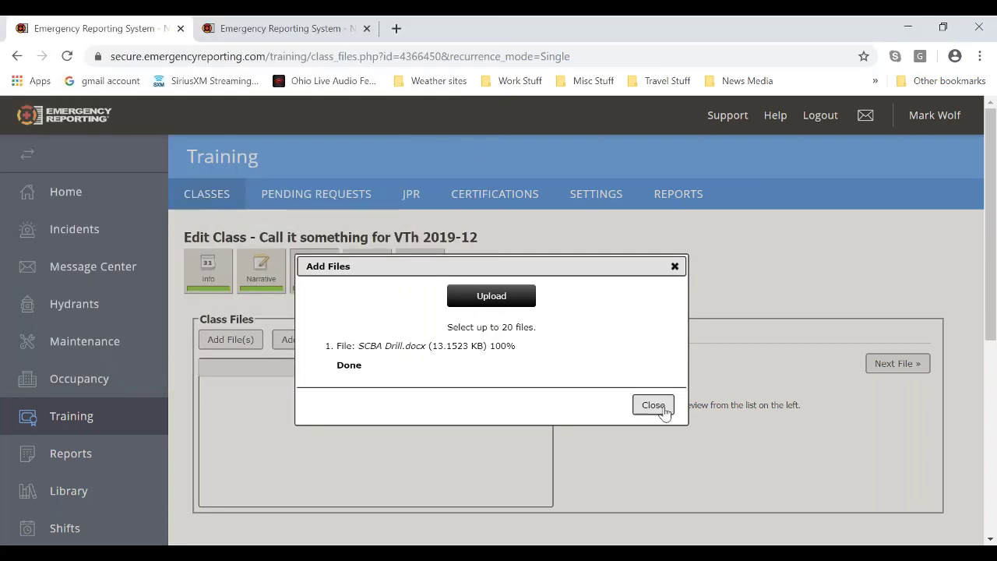
pyautogui.click(663, 411)
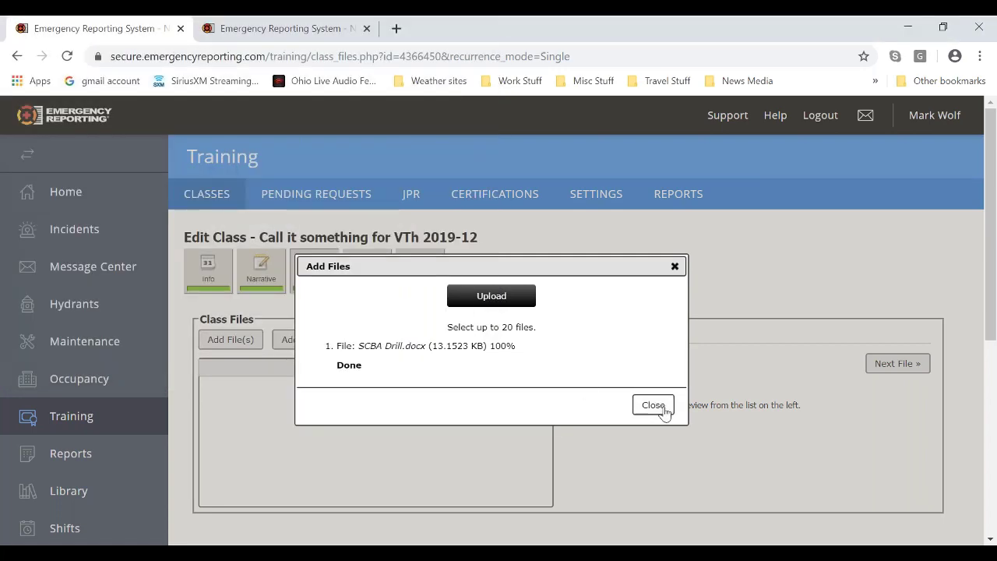
pyautogui.click(664, 412)
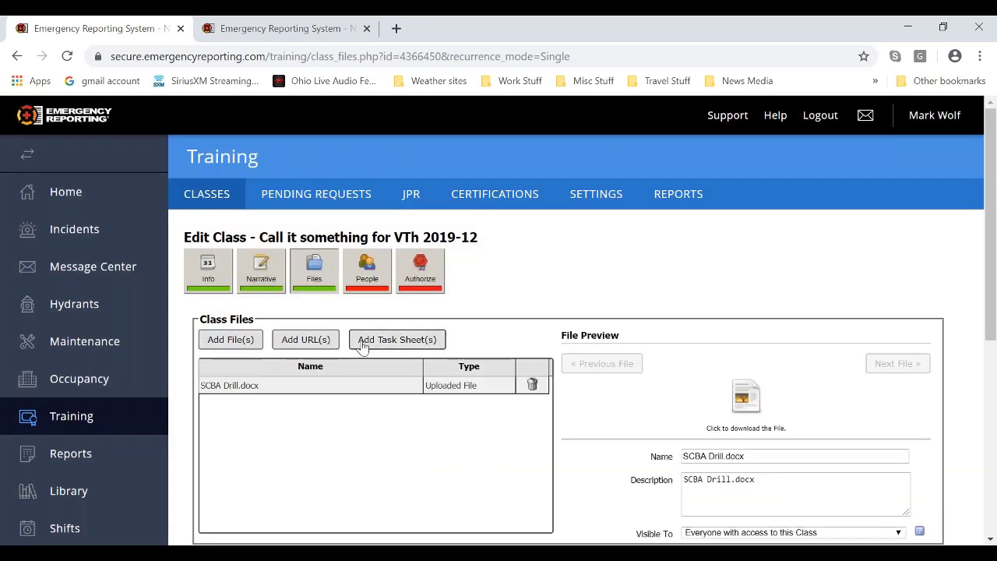
# Add the Donning PPE task sheet from the Ohio Fire Training Evaluation Forms category to the class files
pyautogui.click(434, 342)
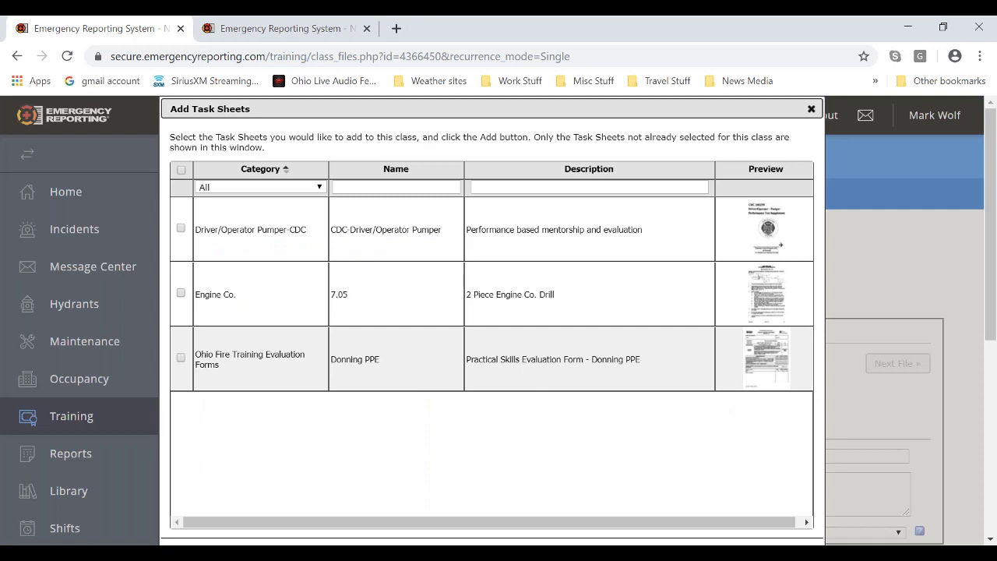
pyautogui.click(181, 358)
pyautogui.scroll(-2, 363, 432)
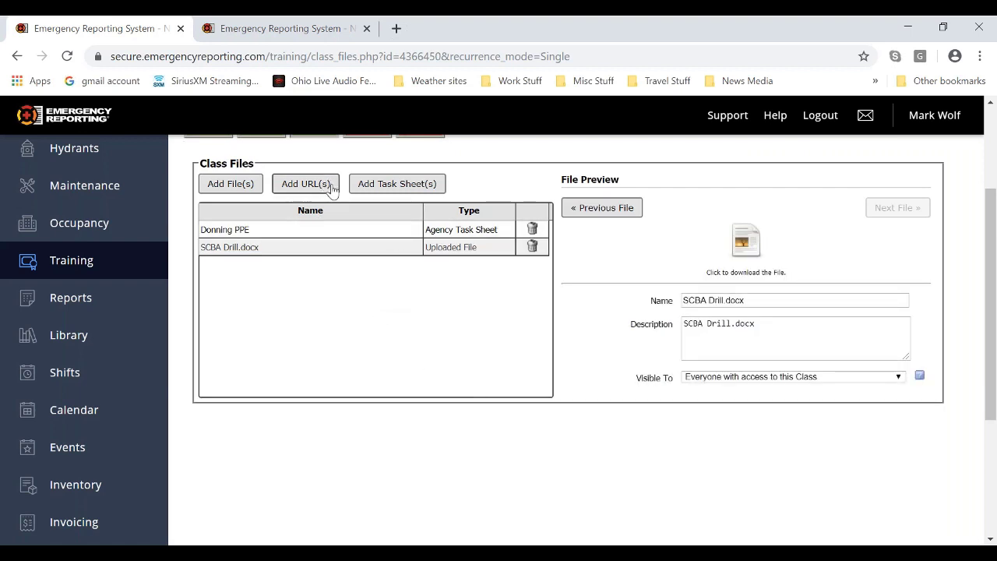
pyautogui.scroll(2, 451, 309)
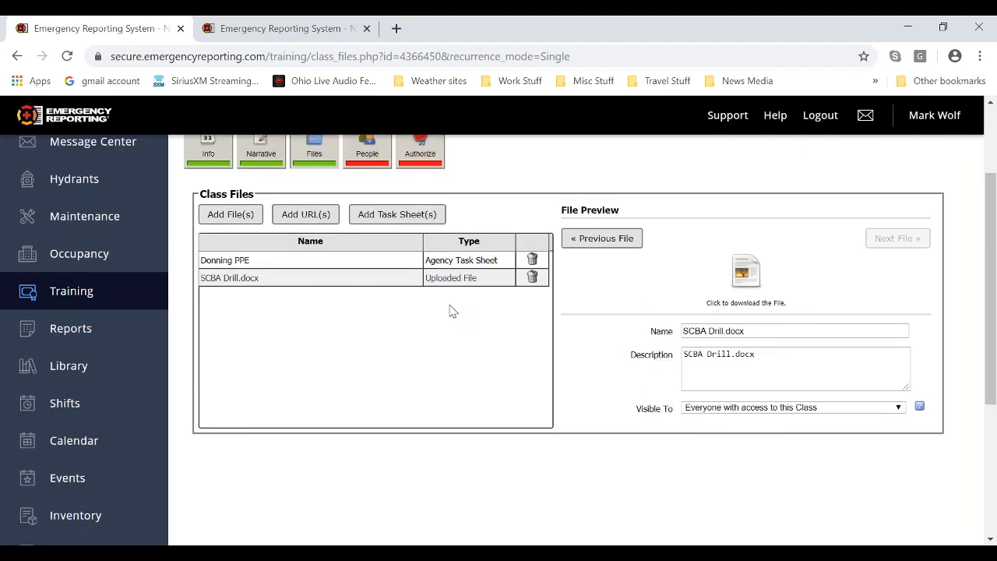
# Search for YouTube in a new browser tab and open its home page
pyautogui.click(396, 30)
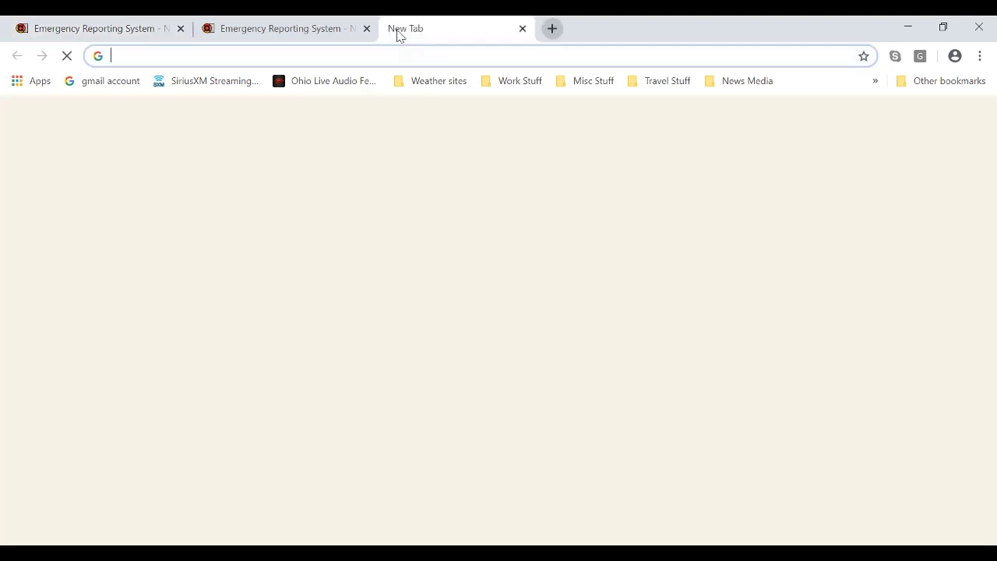
pyautogui.write('you')
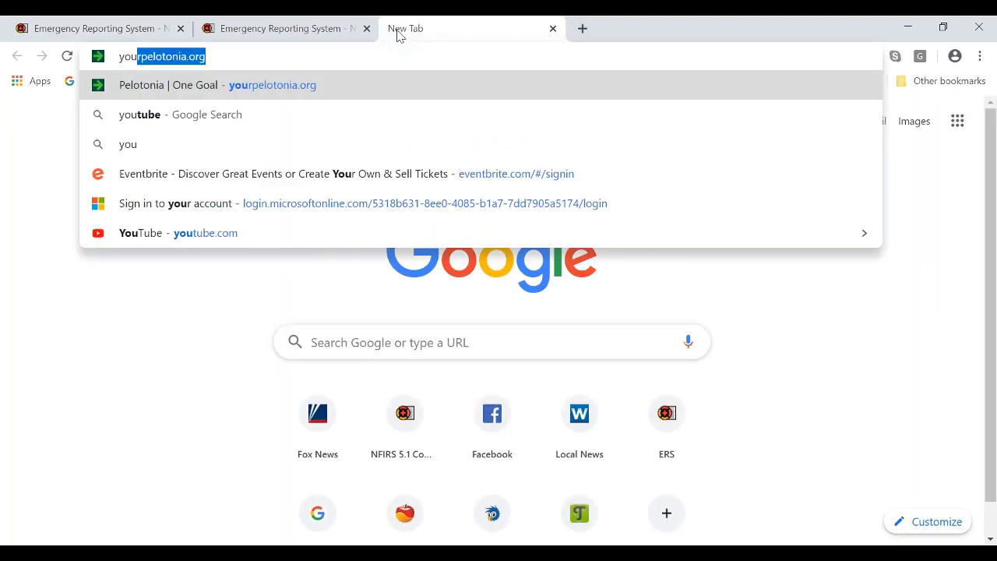
pyautogui.write('tu')
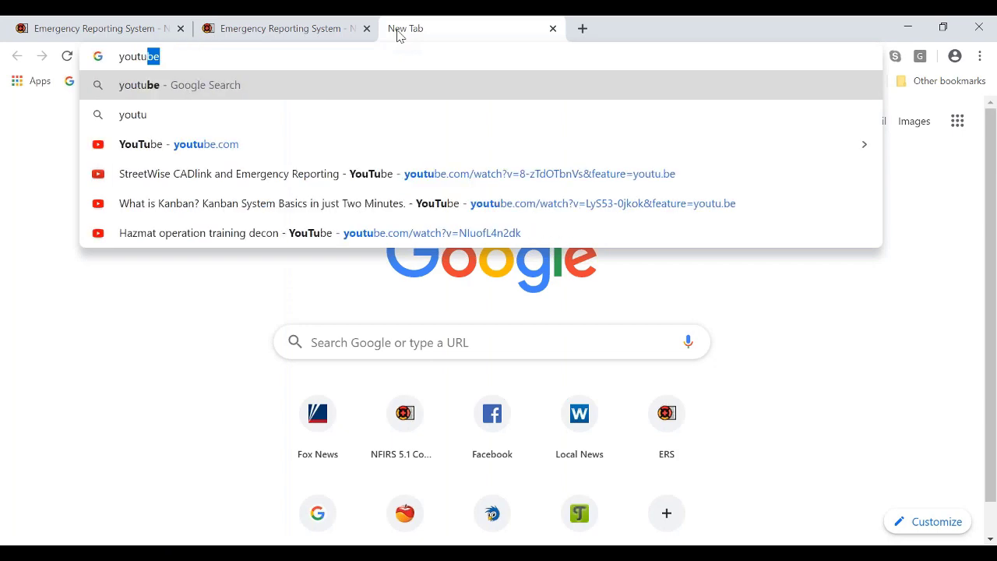
pyautogui.write('be')
pyautogui.press('Return')
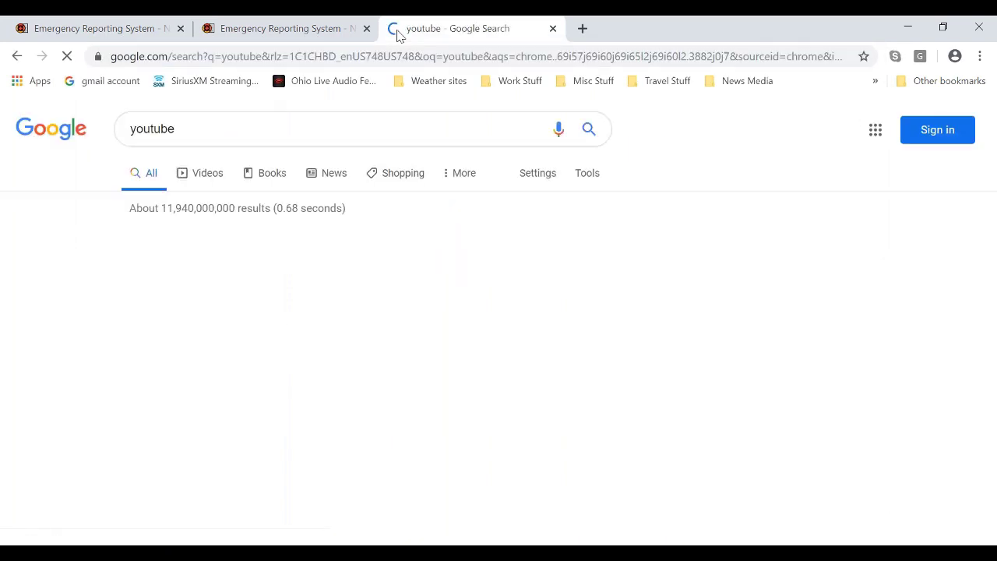
pyautogui.click(178, 242)
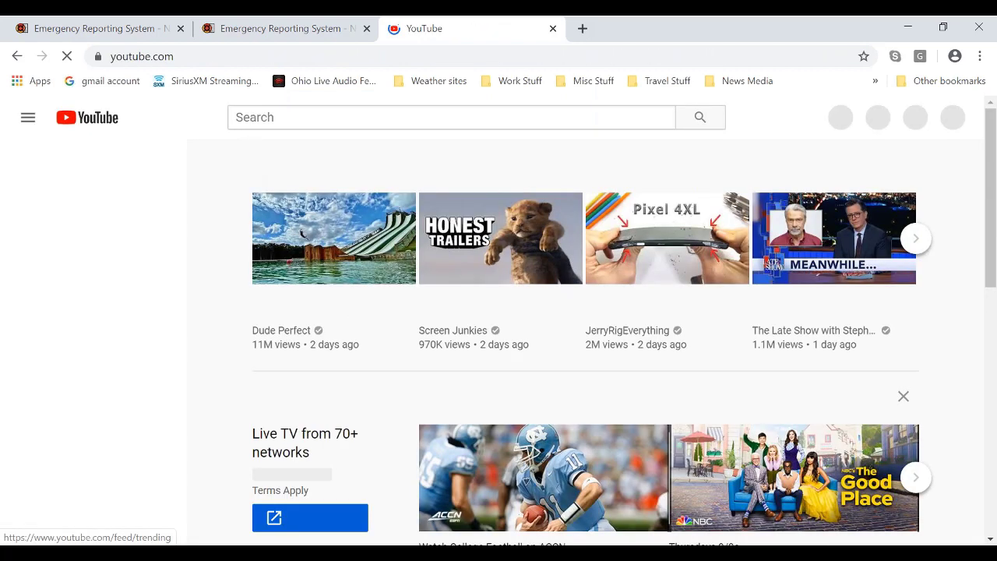
# Search YouTube for "fire hose training" and open the Fast Water Hose Drill video
pyautogui.click(248, 116)
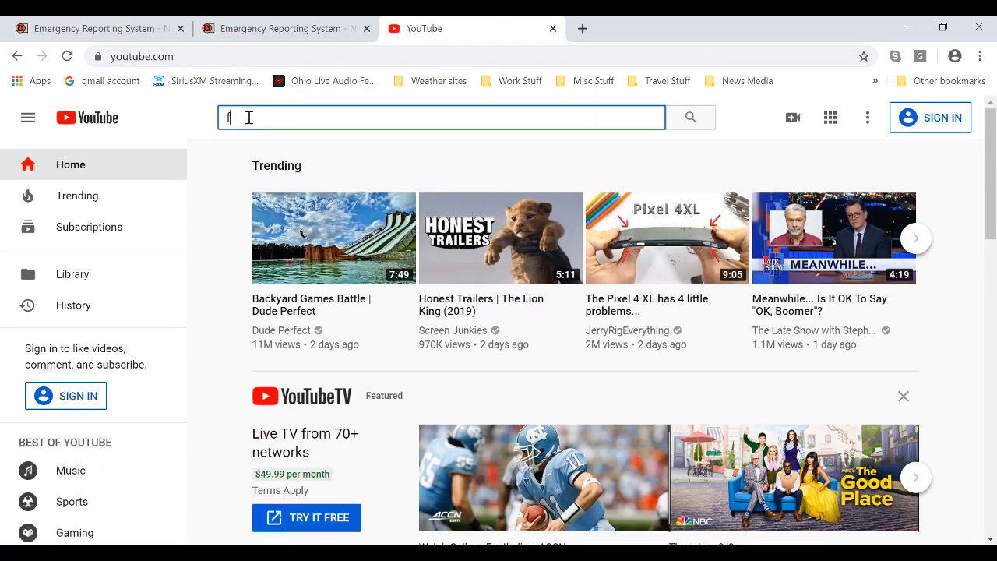
pyautogui.write('fire hose')
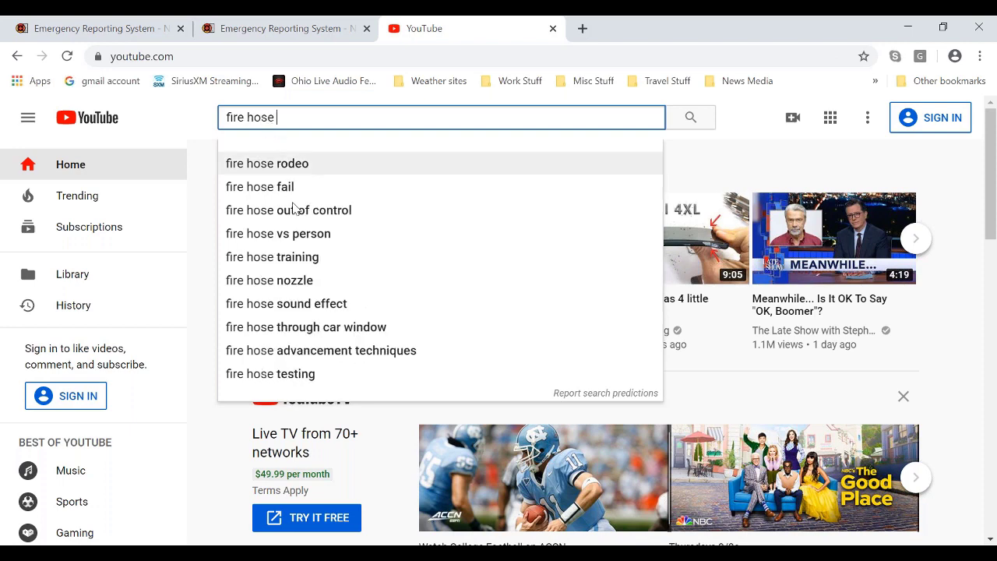
pyautogui.click(303, 257)
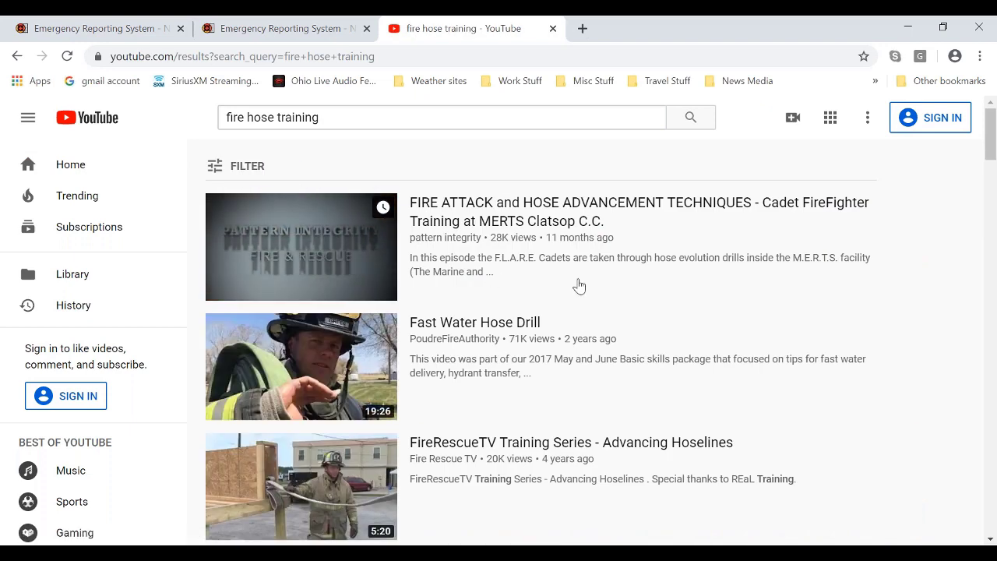
pyautogui.scroll(-1, 576, 285)
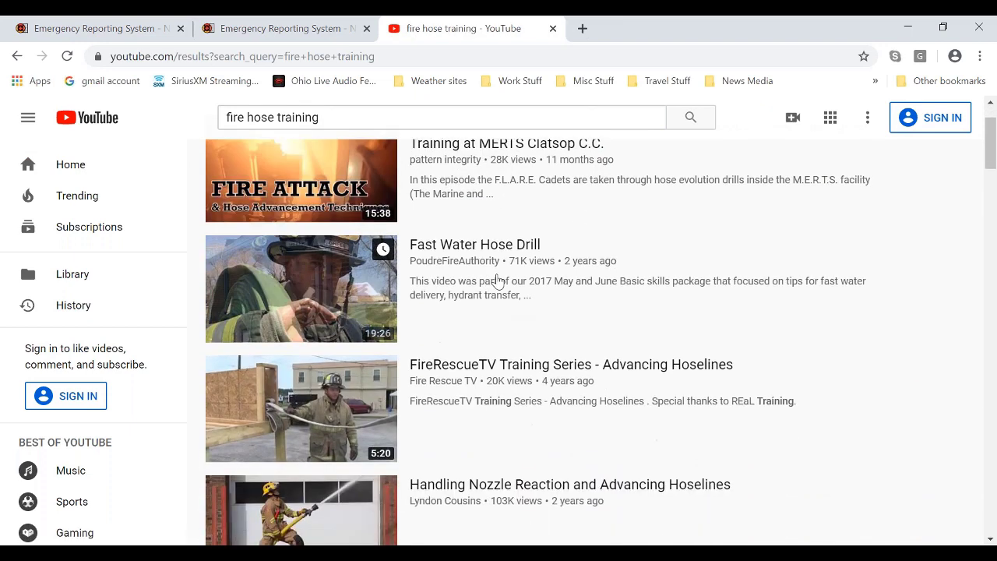
pyautogui.click(464, 246)
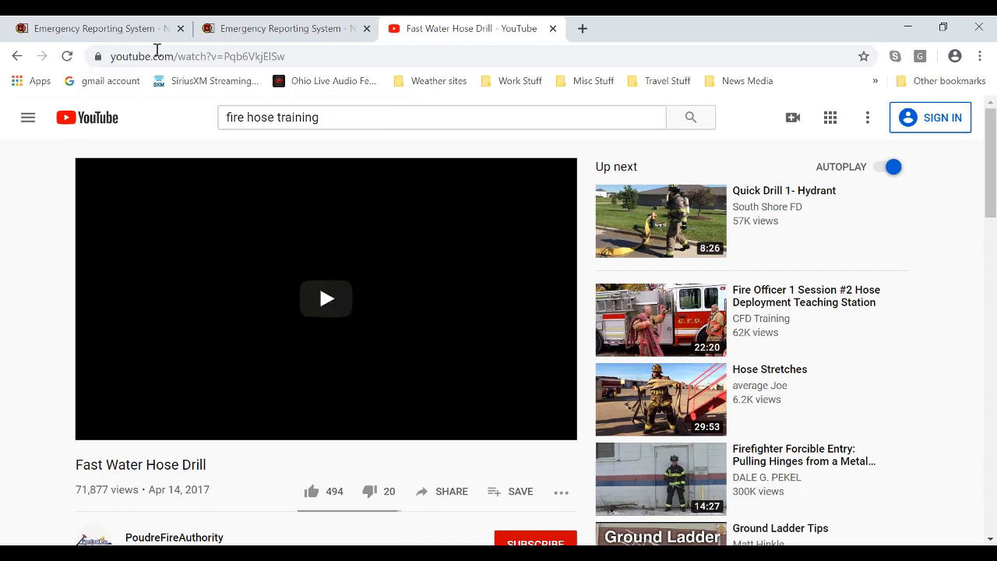
# Copy the video's web address and paste it as the URL of a new link in the Emergency Reporting class files
pyautogui.click(181, 56)
pyautogui.rightClick(180, 56)
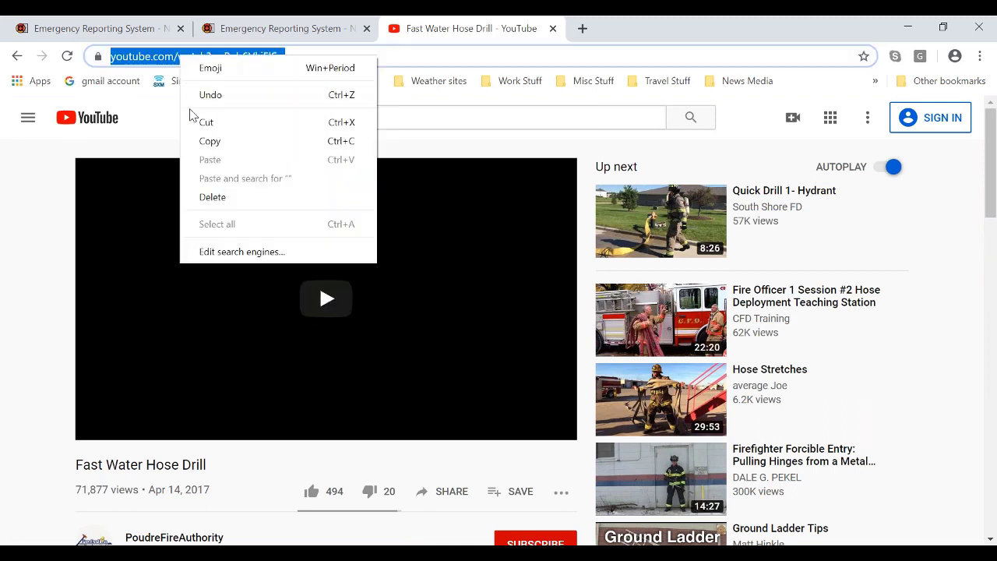
pyautogui.click(210, 141)
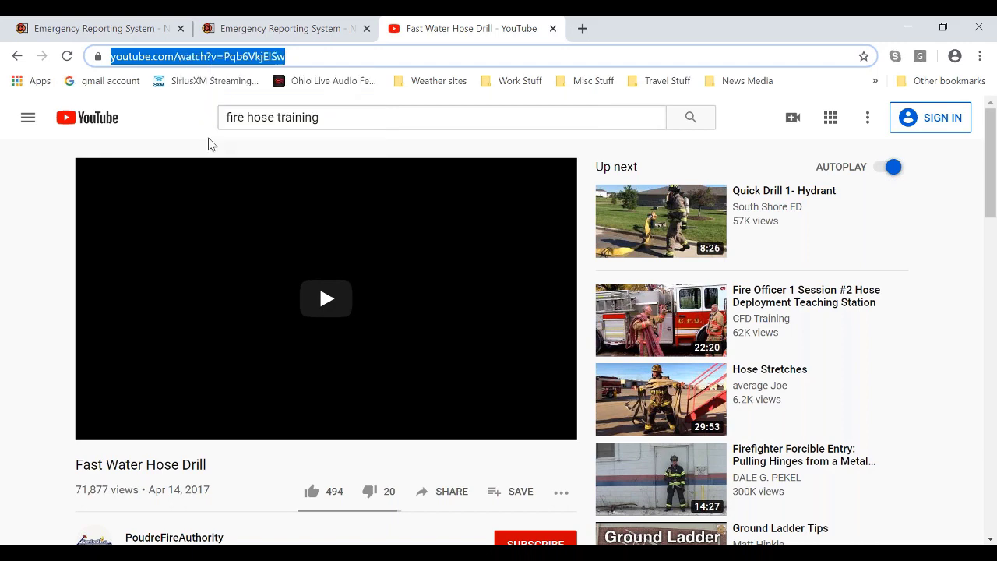
pyautogui.click(124, 34)
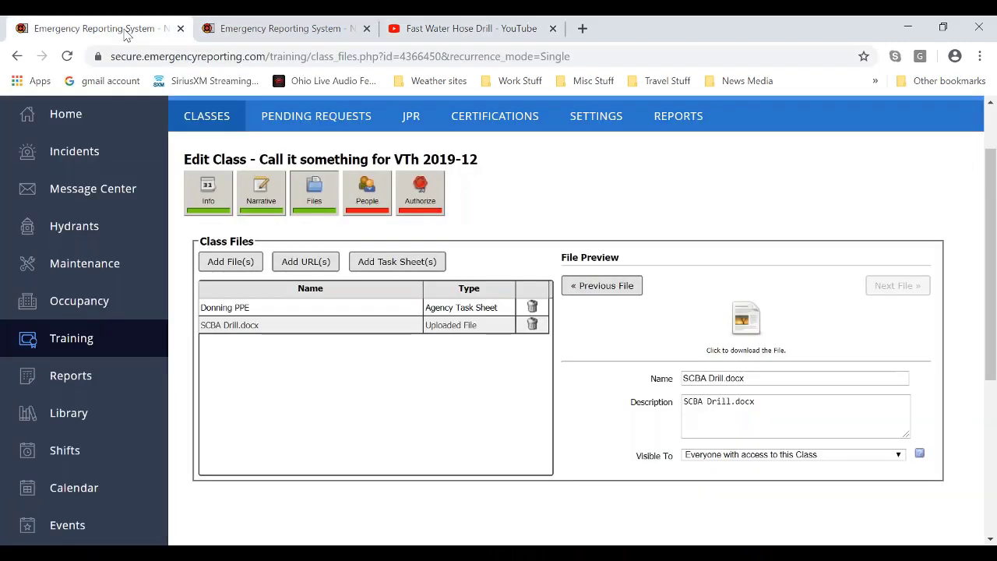
pyautogui.click(315, 262)
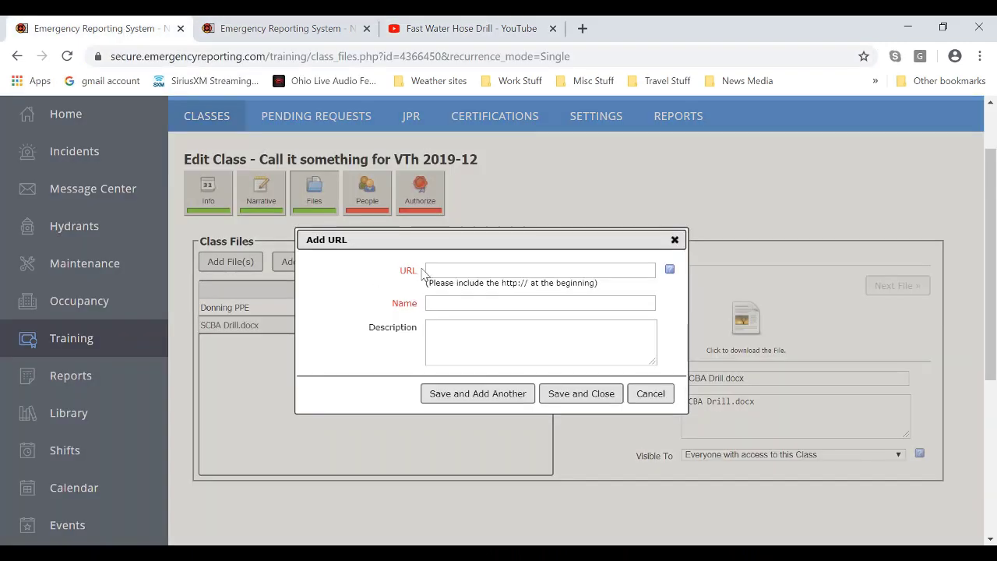
pyautogui.rightClick(428, 269)
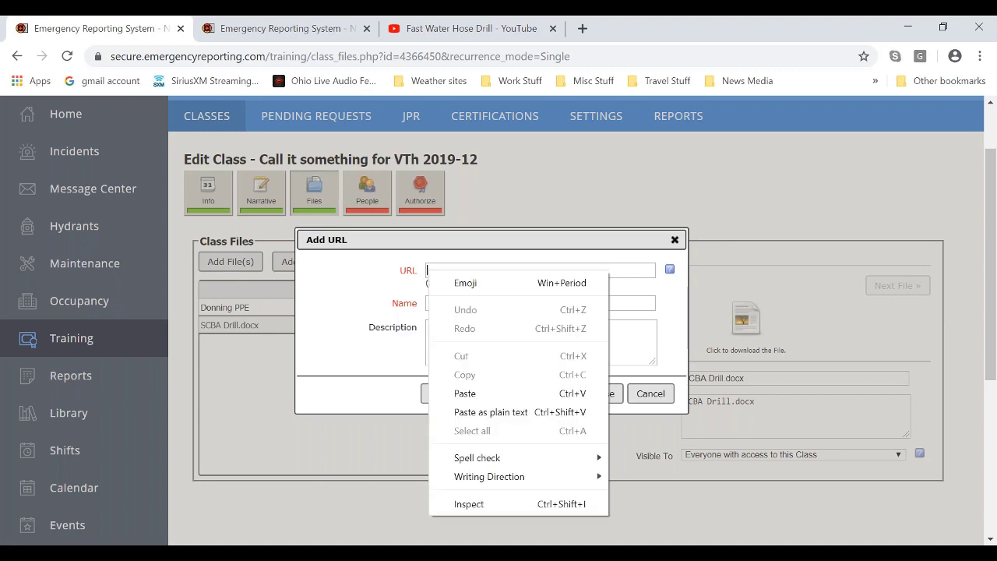
pyautogui.click(465, 393)
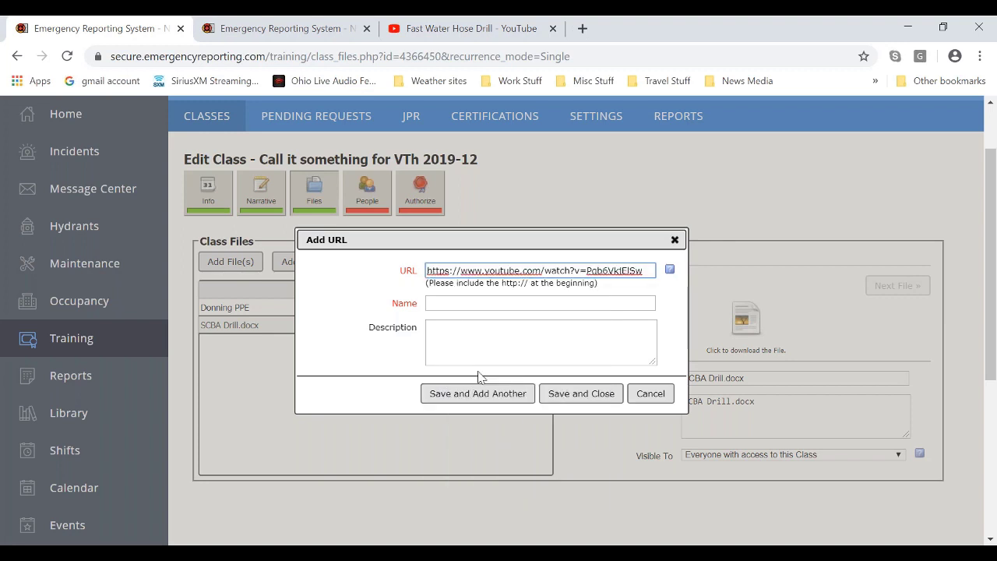
# Name the link "Hose Drill" with the description "Hose Drill Video", save it, and close the YouTube page
pyautogui.click(443, 303)
pyautogui.write('Hose Drill')
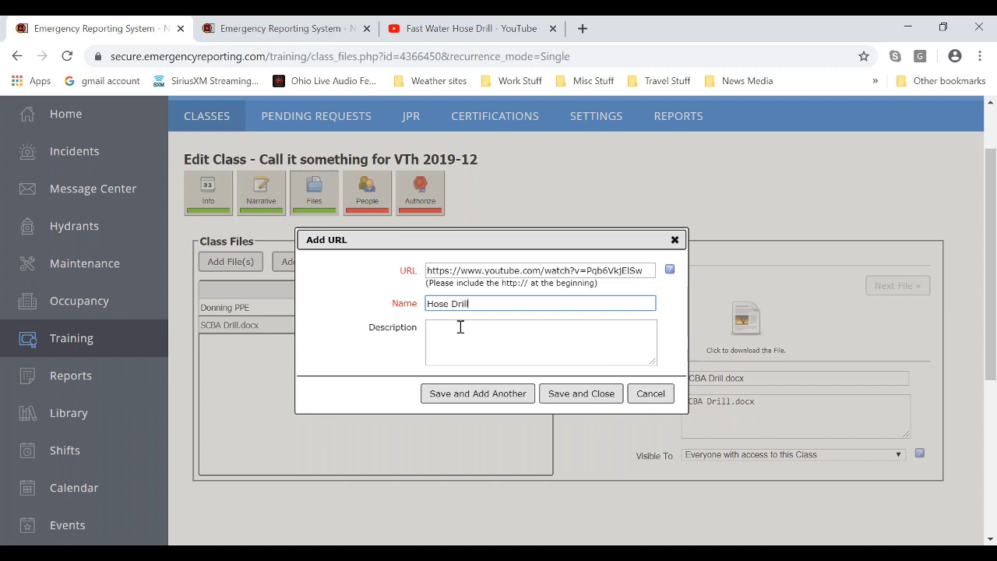
pyautogui.click(445, 328)
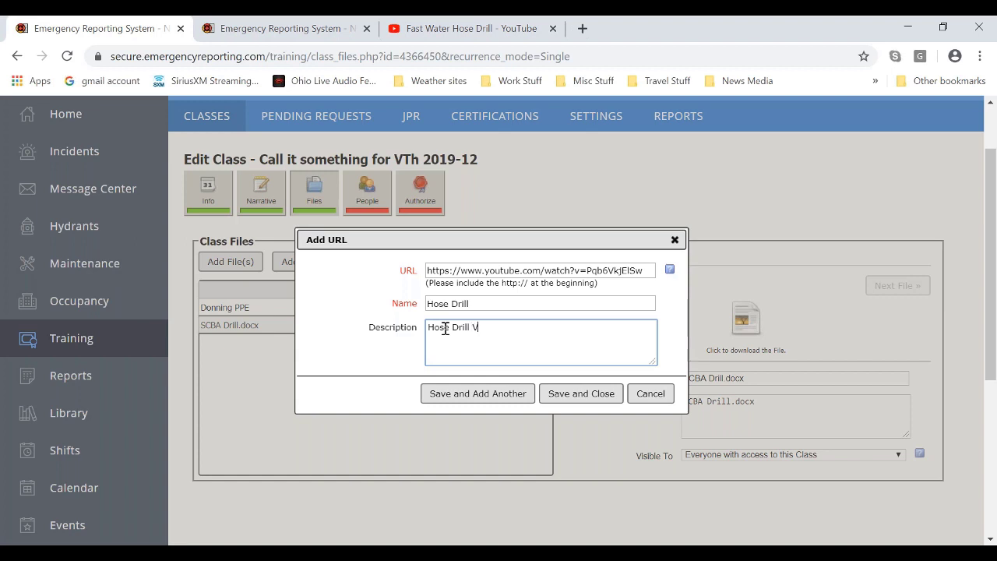
pyautogui.scroll(1, 545, 436)
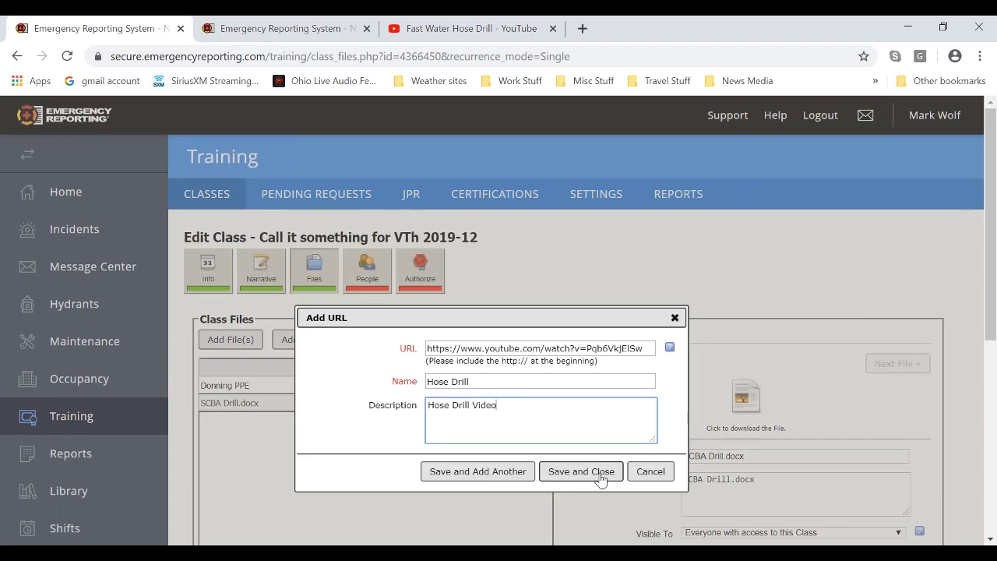
pyautogui.click(581, 472)
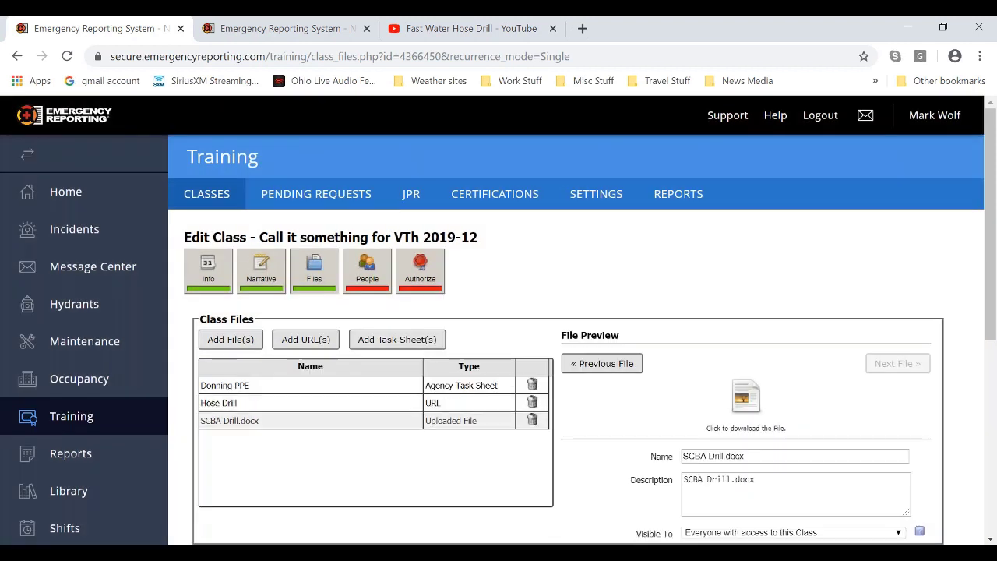
pyautogui.click(553, 28)
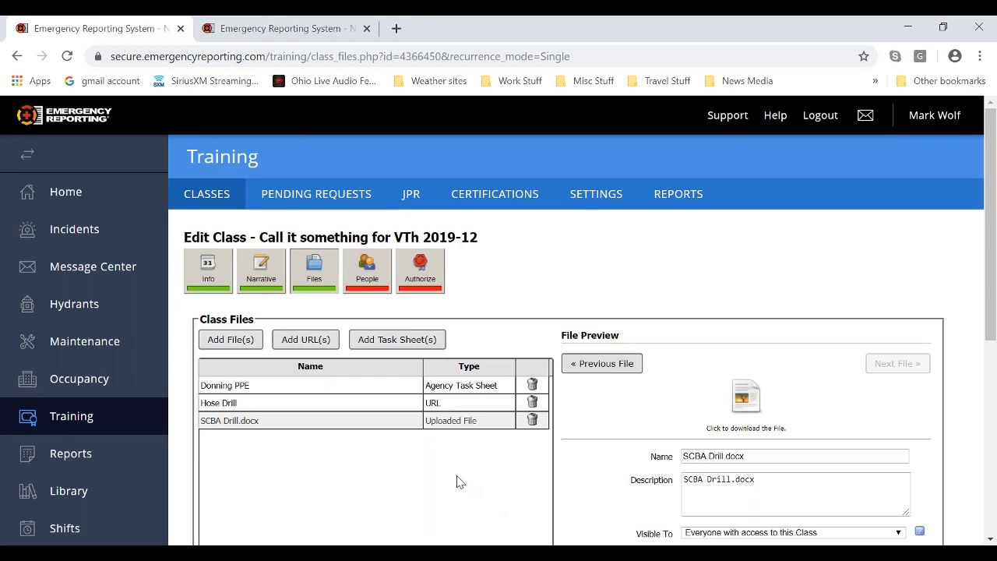
# Visit the Hose Drill link from the class files, play the video from about 6:10, and close it
pyautogui.scroll(-2, 456, 437)
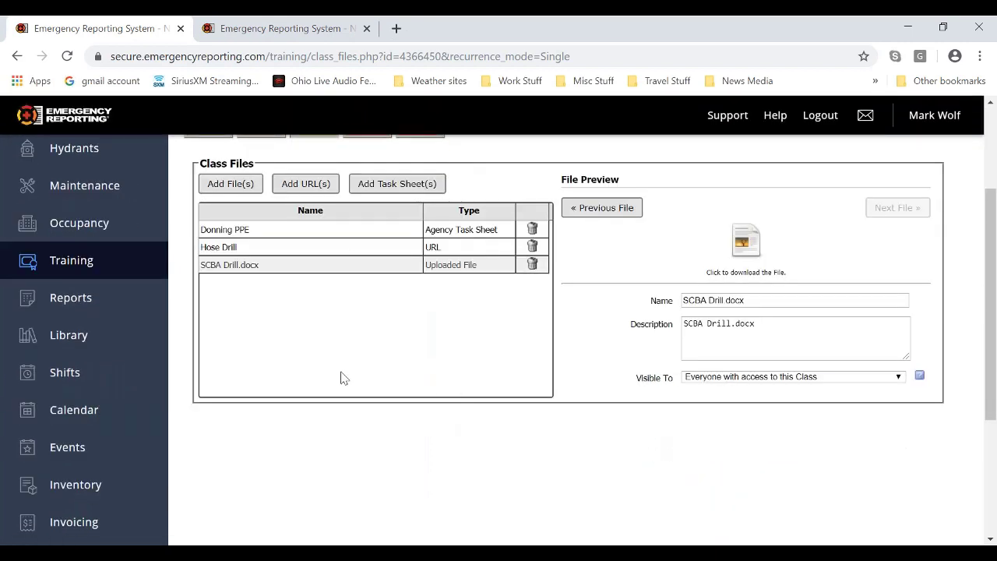
pyautogui.click(243, 249)
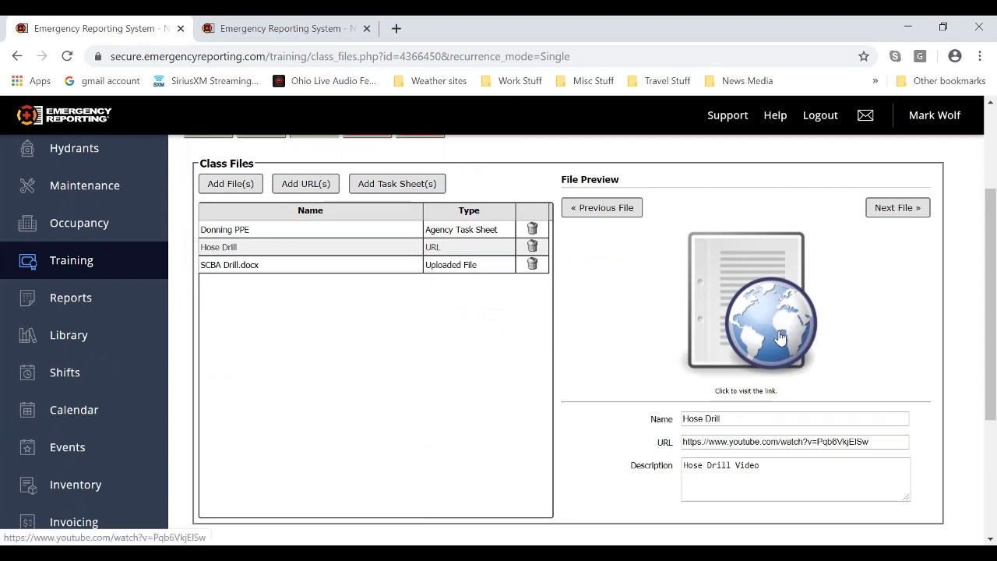
pyautogui.click(779, 337)
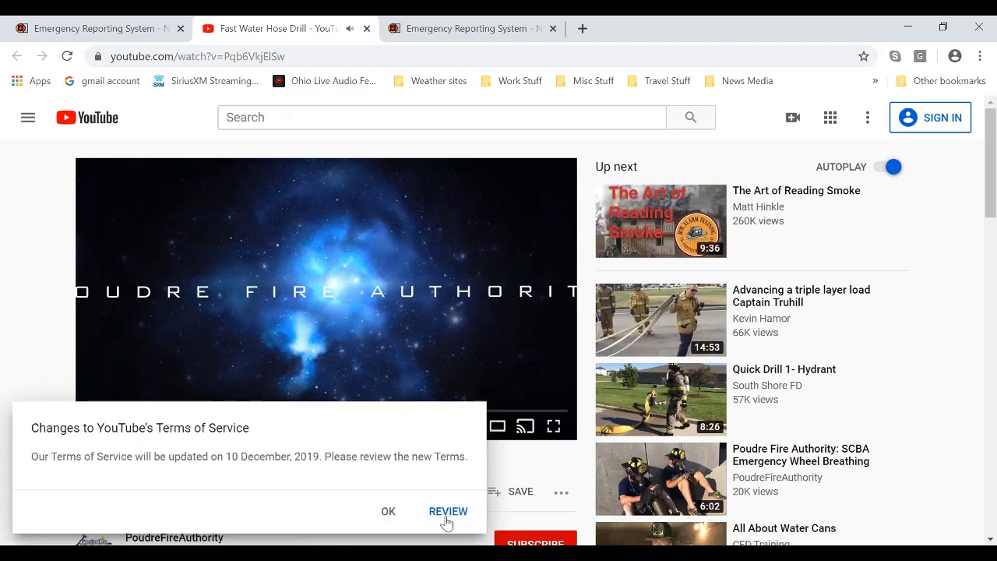
pyautogui.click(388, 511)
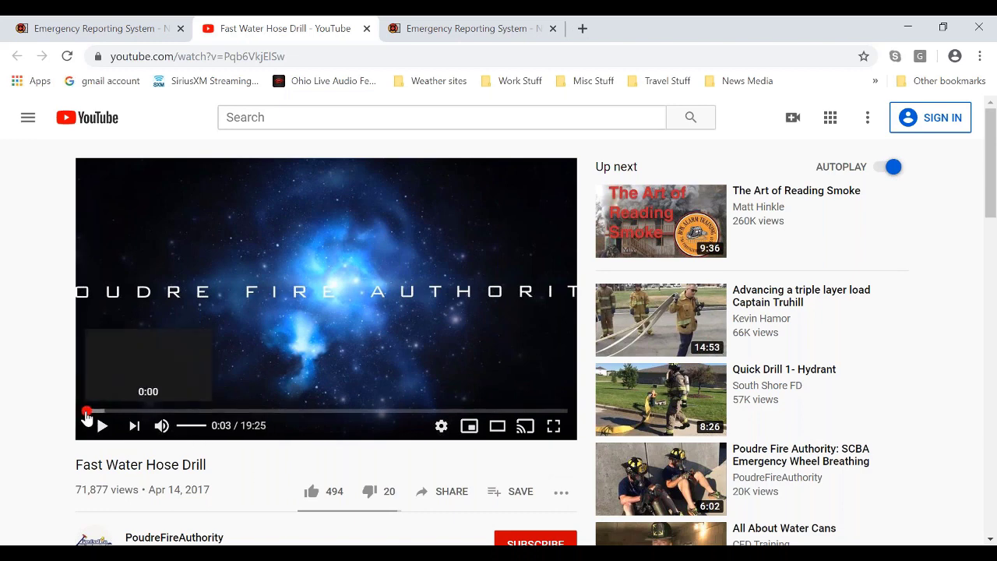
pyautogui.click(238, 411)
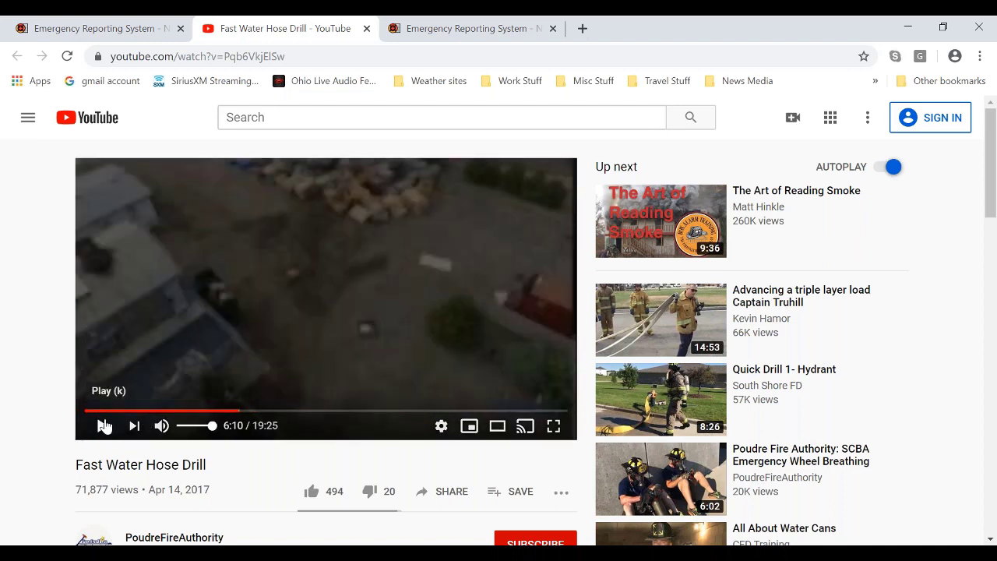
pyautogui.click(102, 426)
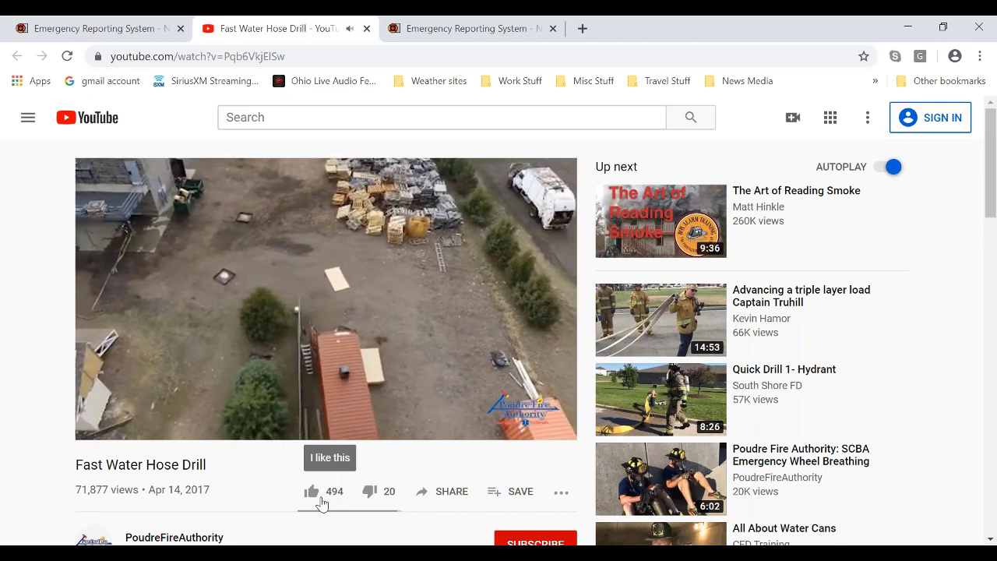
pyautogui.click(367, 29)
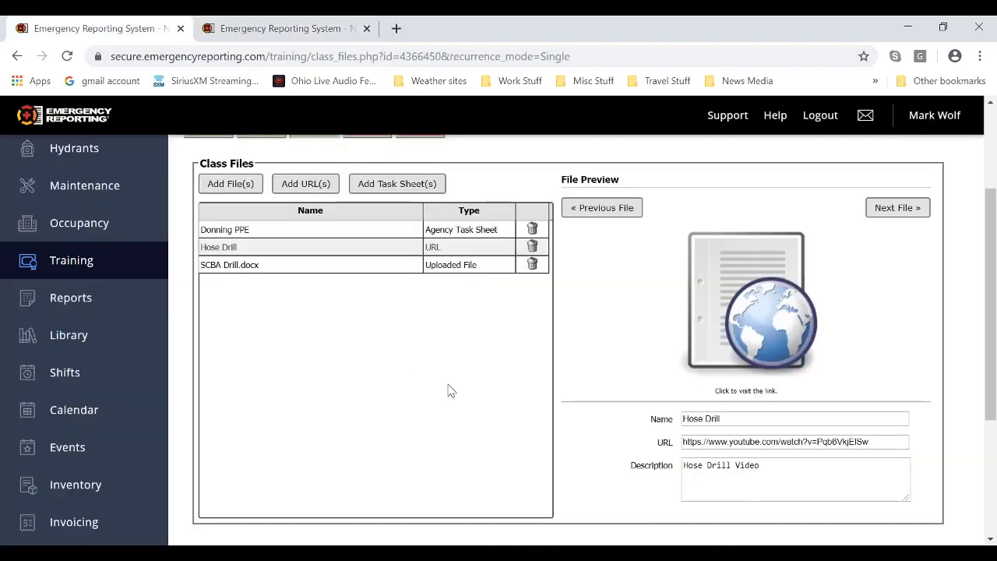
# Add a non-agency person to the class people, entering their first and last name and the agency "Next Door FD"
pyautogui.scroll(1, 461, 394)
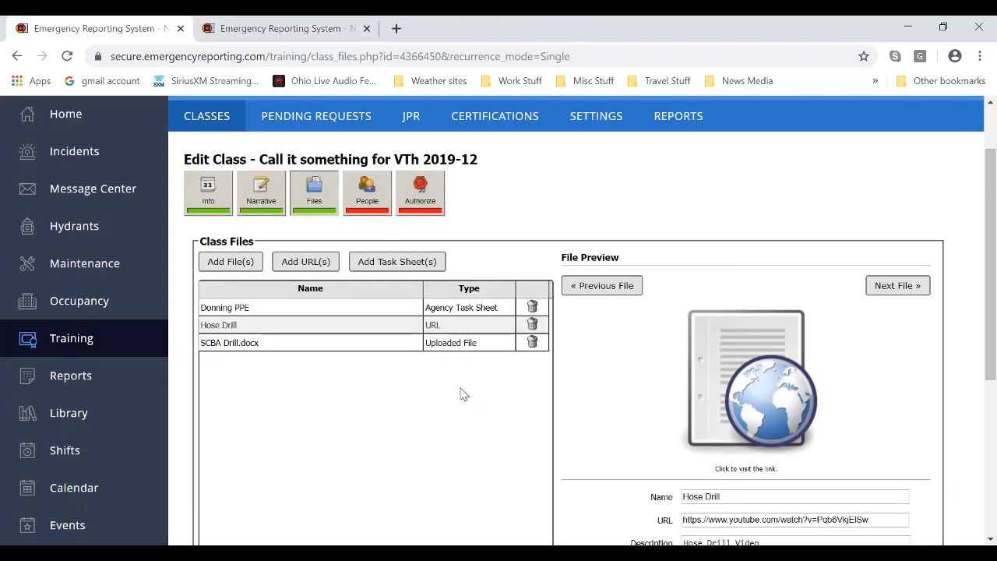
pyautogui.click(384, 205)
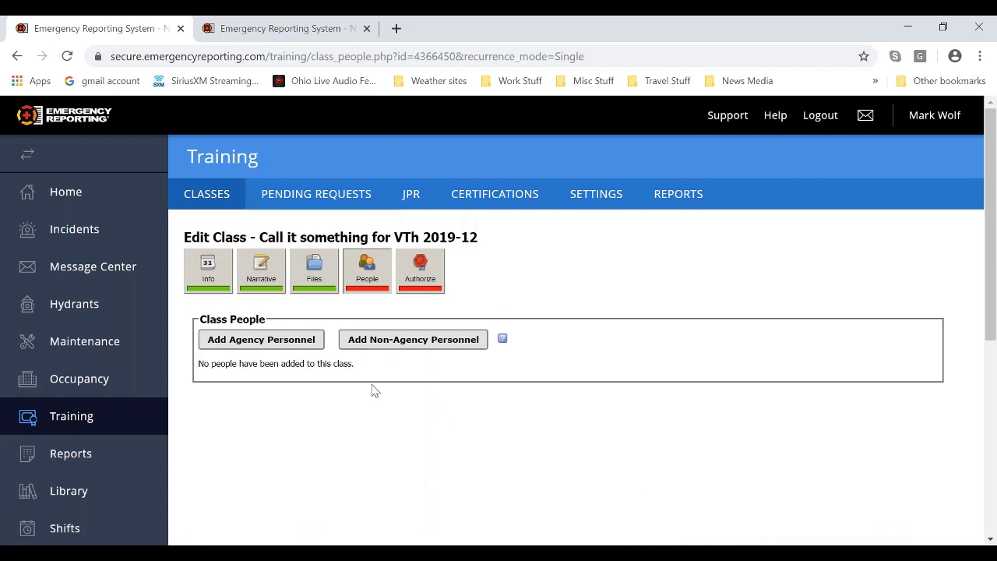
pyautogui.click(481, 343)
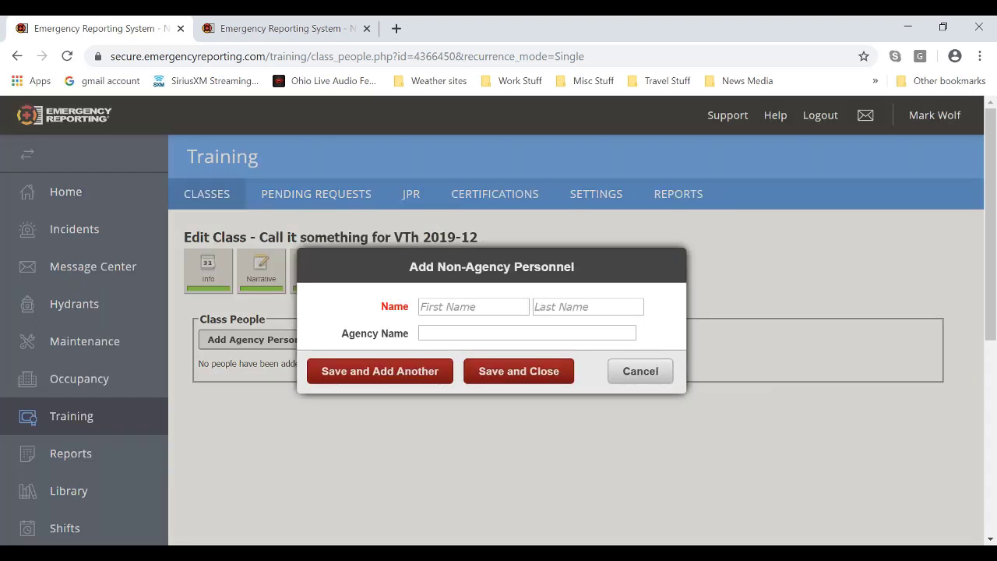
pyautogui.click(459, 306)
pyautogui.write('G')
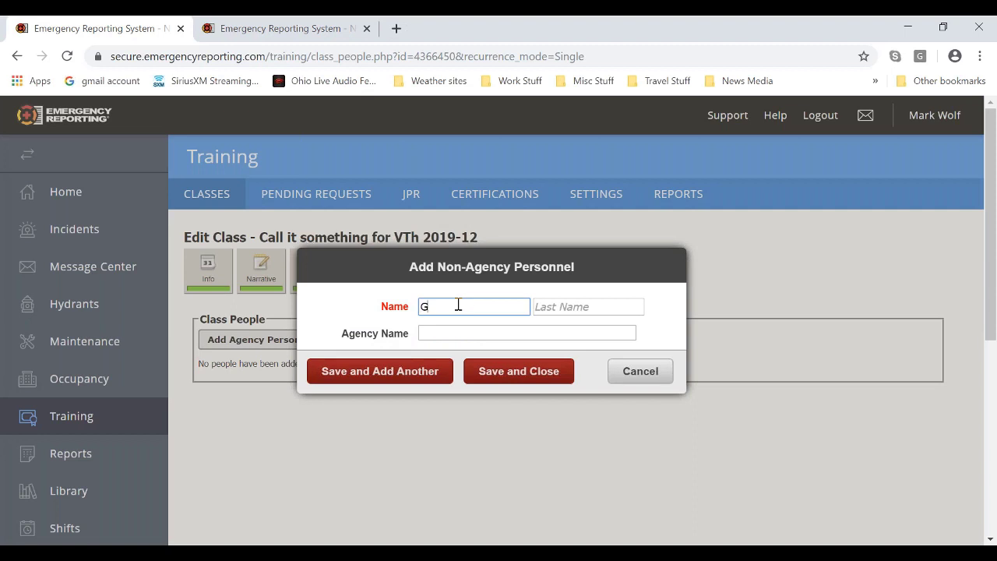
pyautogui.write('ym')
pyautogui.press('Tab')
pyautogui.write('S')
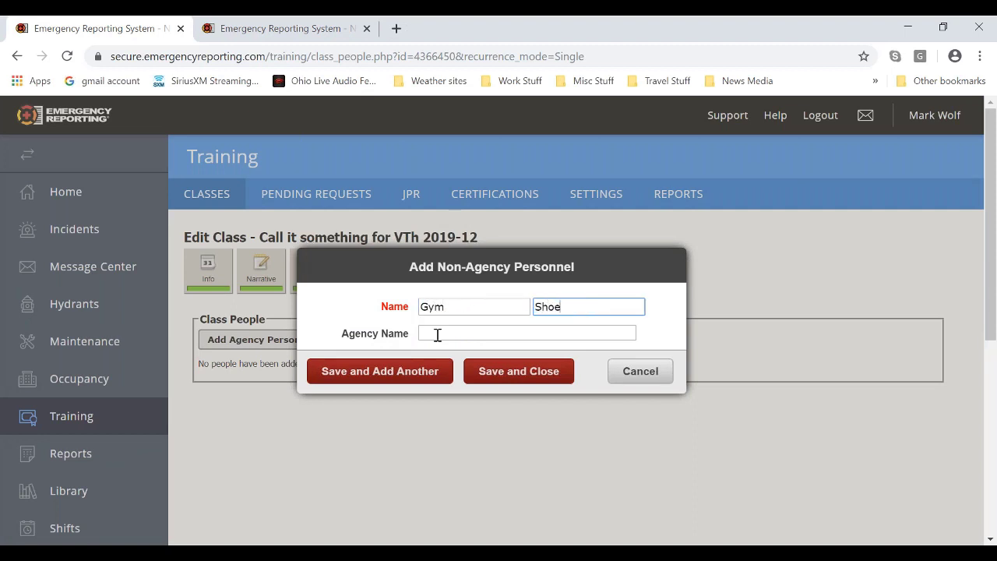
pyautogui.click(438, 335)
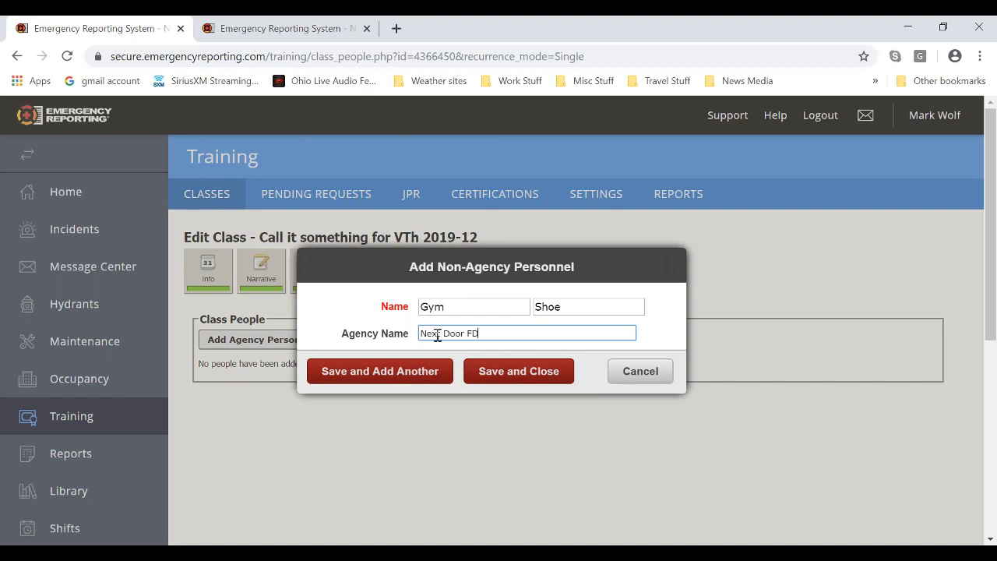
pyautogui.click(527, 373)
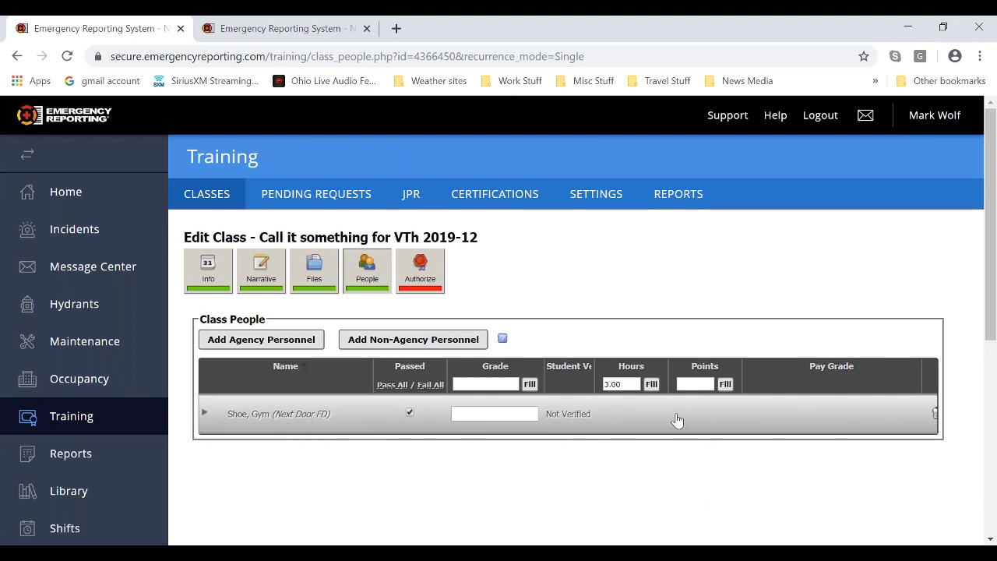
# Add all agency personnel assigned to C Shift to the class people
pyautogui.click(316, 345)
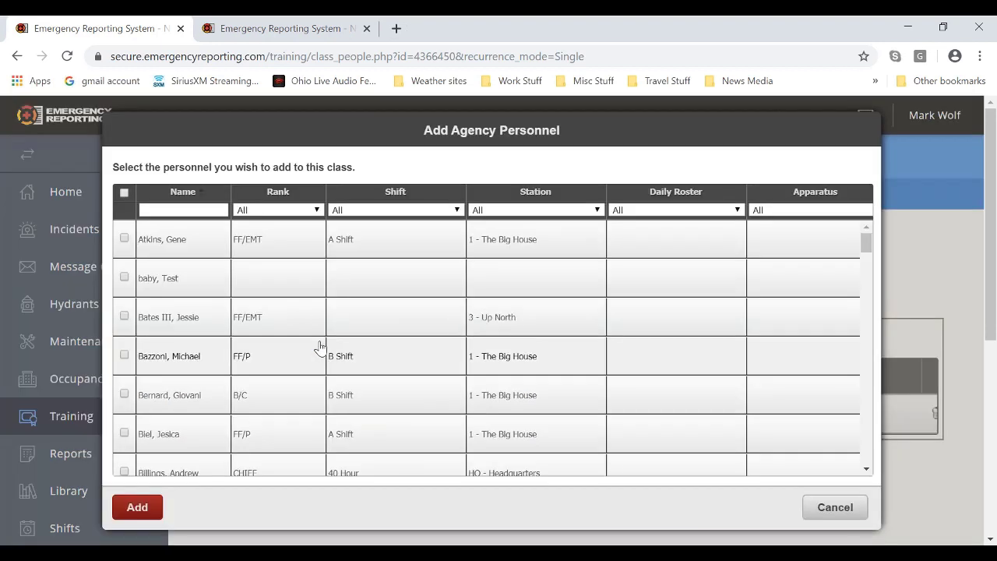
pyautogui.click(452, 210)
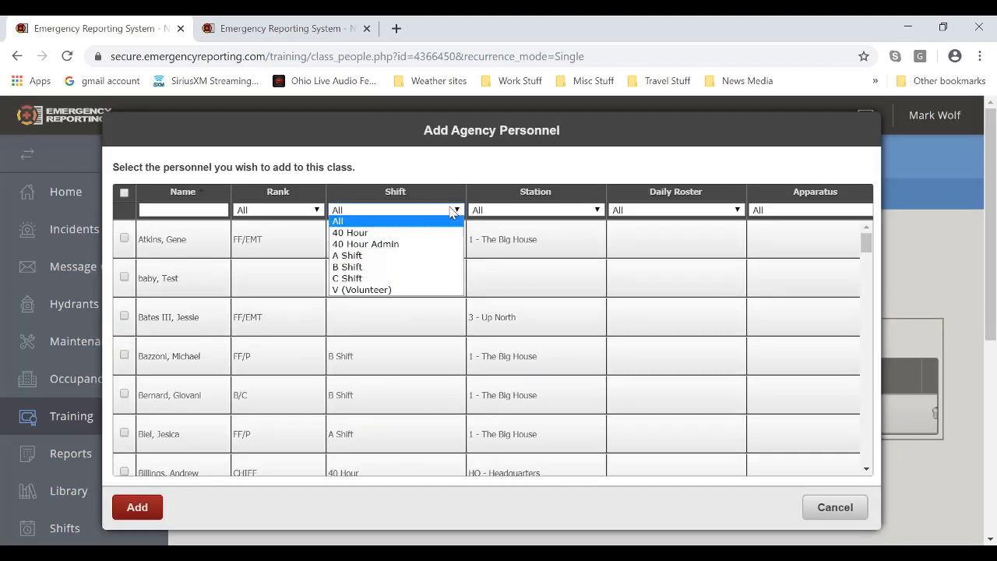
pyautogui.click(379, 279)
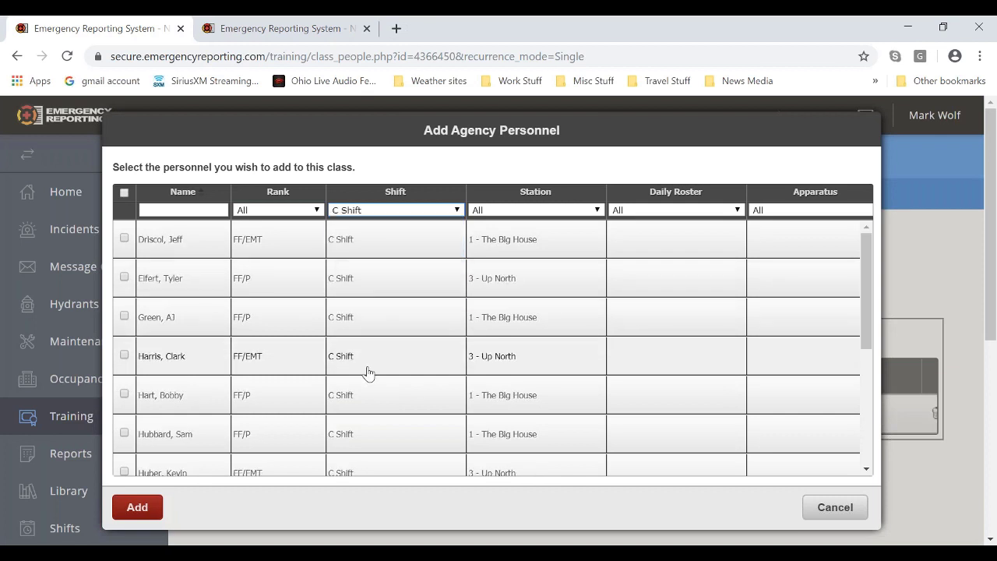
pyautogui.click(123, 192)
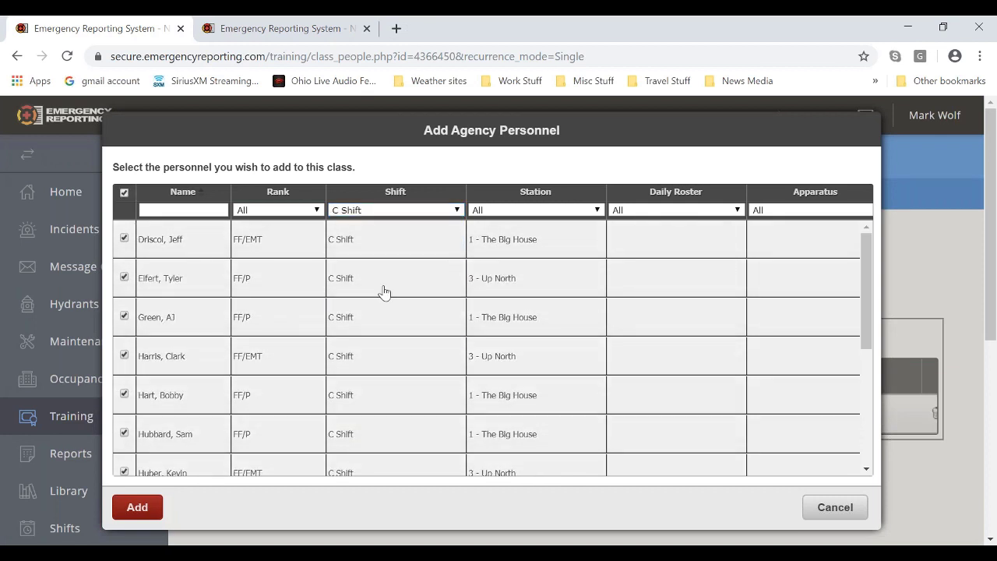
pyautogui.click(137, 508)
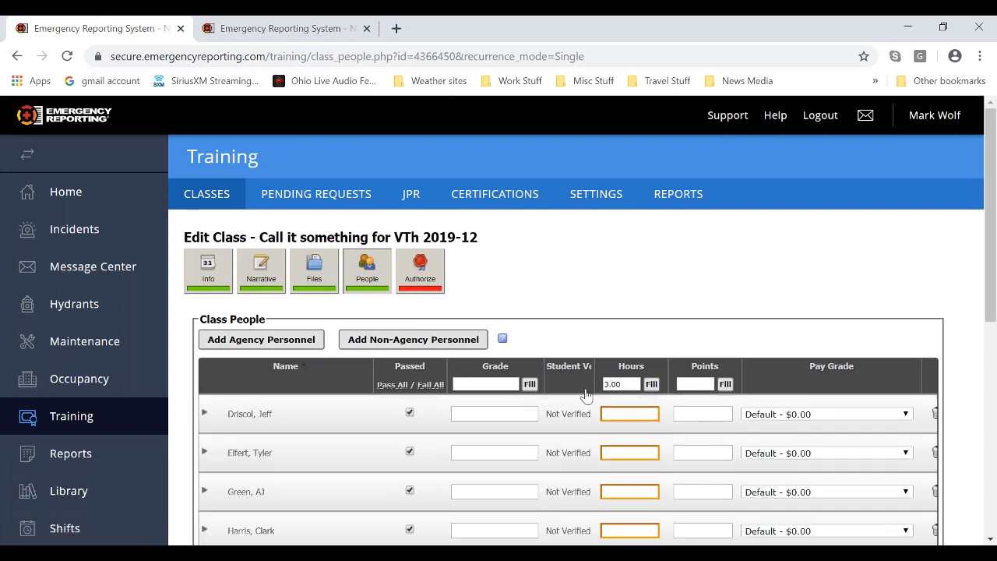
# Fill 3.00 hours for all agency attendees, accept resetting their training code hours, and review the attendee list
pyautogui.click(653, 386)
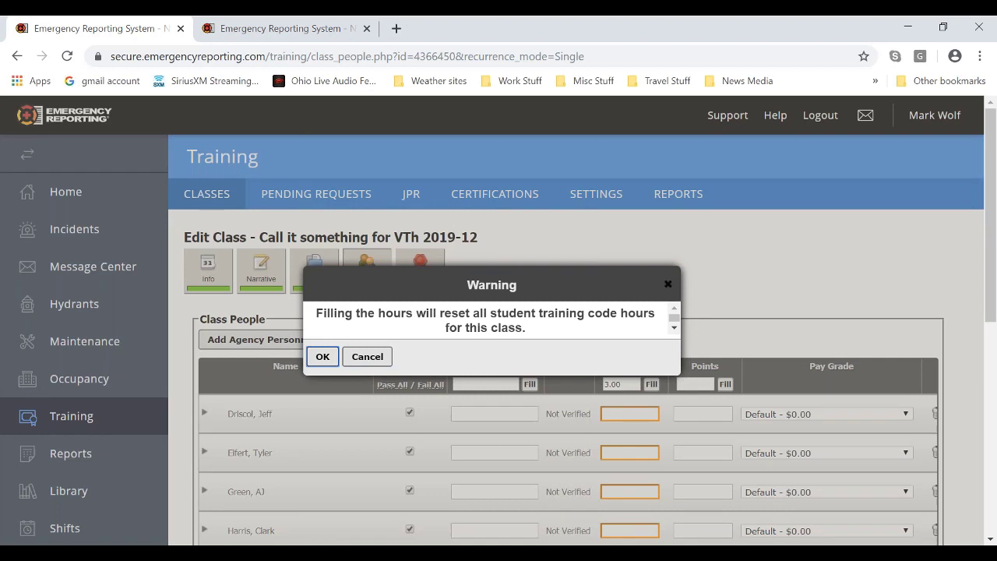
pyautogui.click(322, 357)
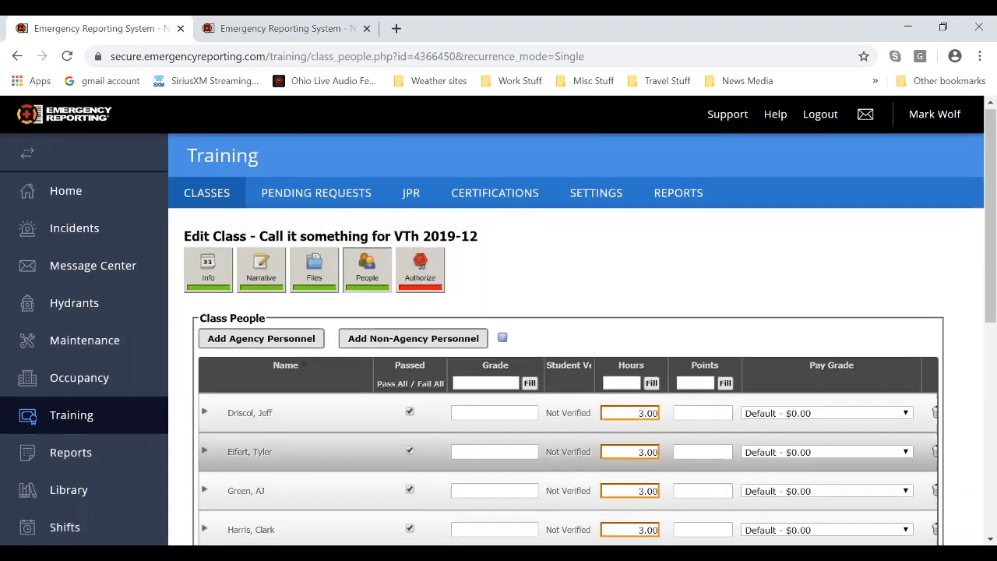
pyautogui.scroll(-2, 498, 453)
pyautogui.scroll(-1, 498, 452)
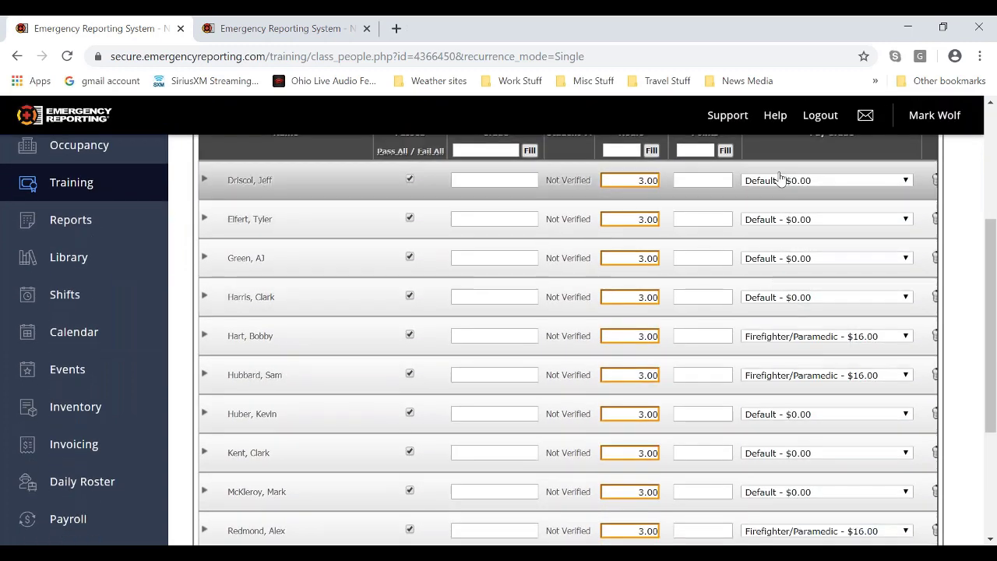
pyautogui.scroll(-3, 793, 296)
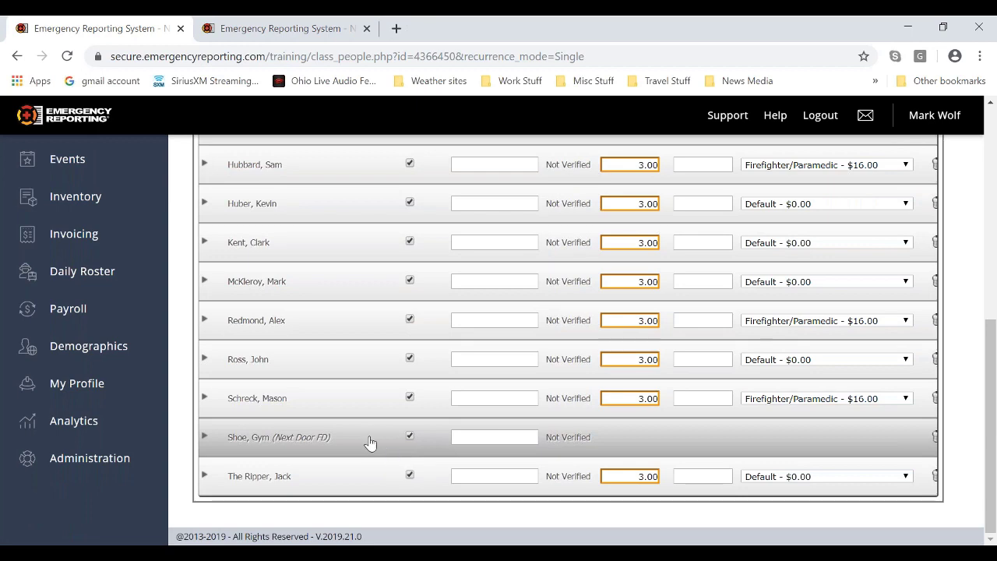
pyautogui.scroll(4, 716, 450)
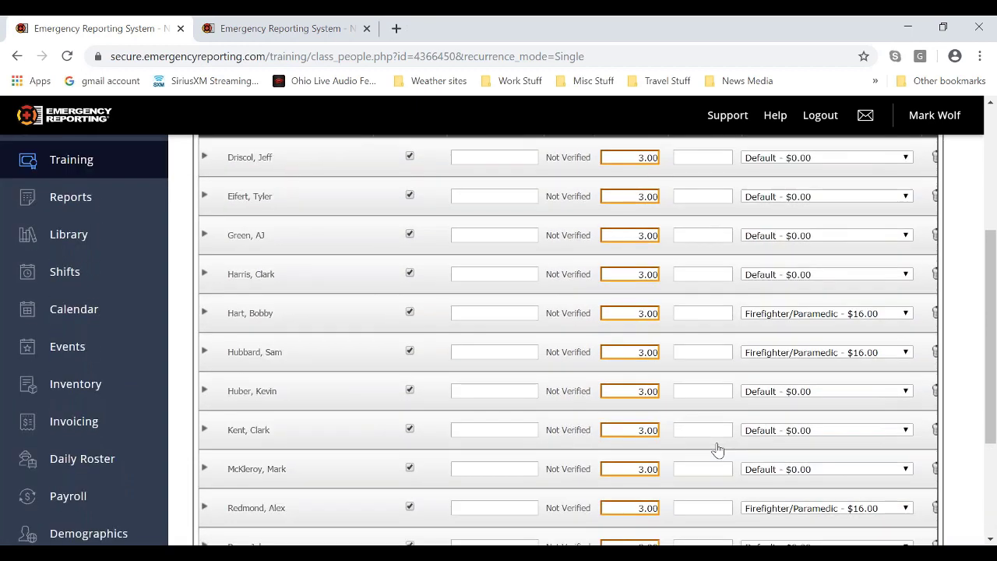
pyautogui.scroll(-1, 715, 436)
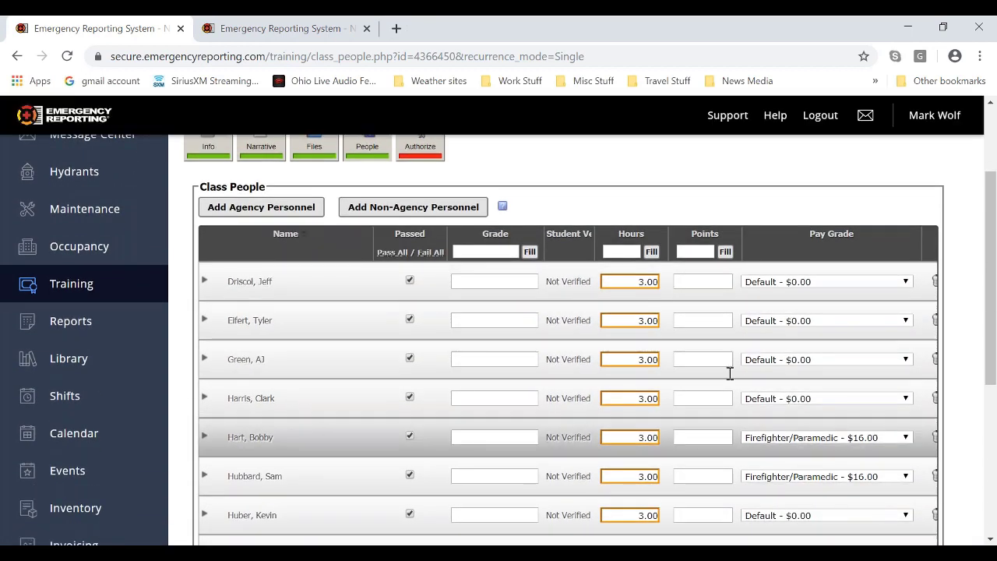
# Fill 1 point for all agency attendees of the class
pyautogui.click(705, 252)
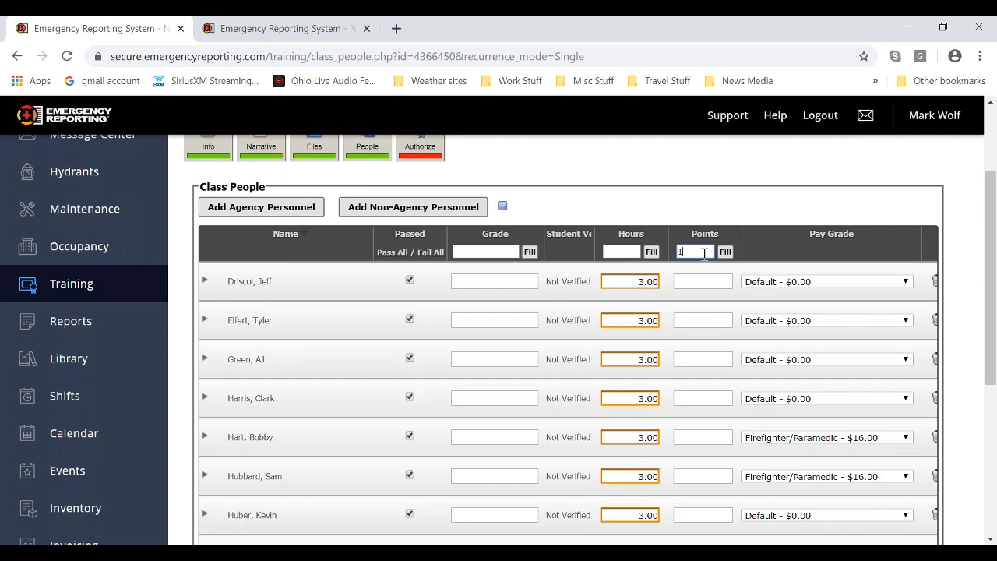
pyautogui.write('1')
pyautogui.click(725, 252)
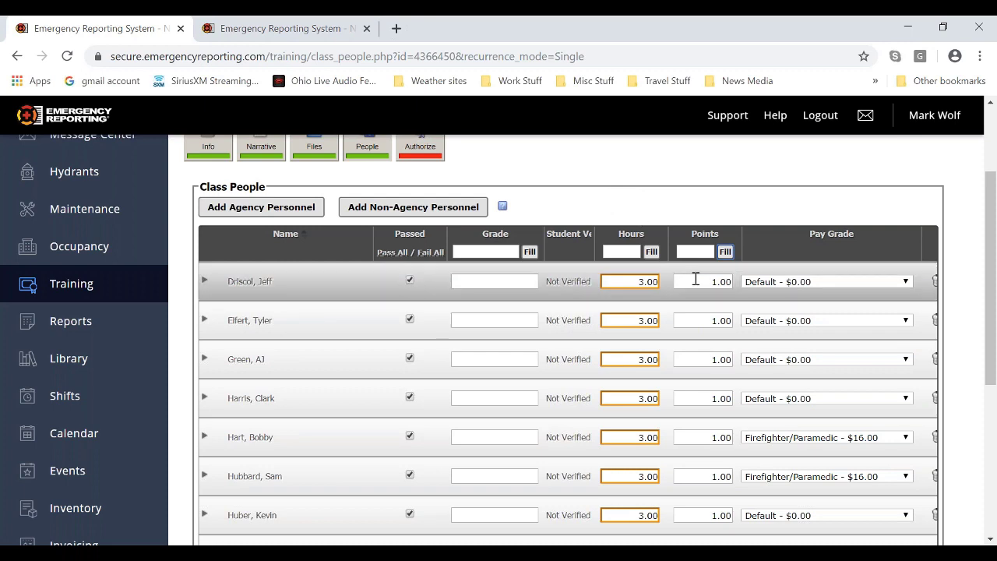
# Set the points of the eighth attendee in the class list to 0.5
pyautogui.scroll(-3, 696, 279)
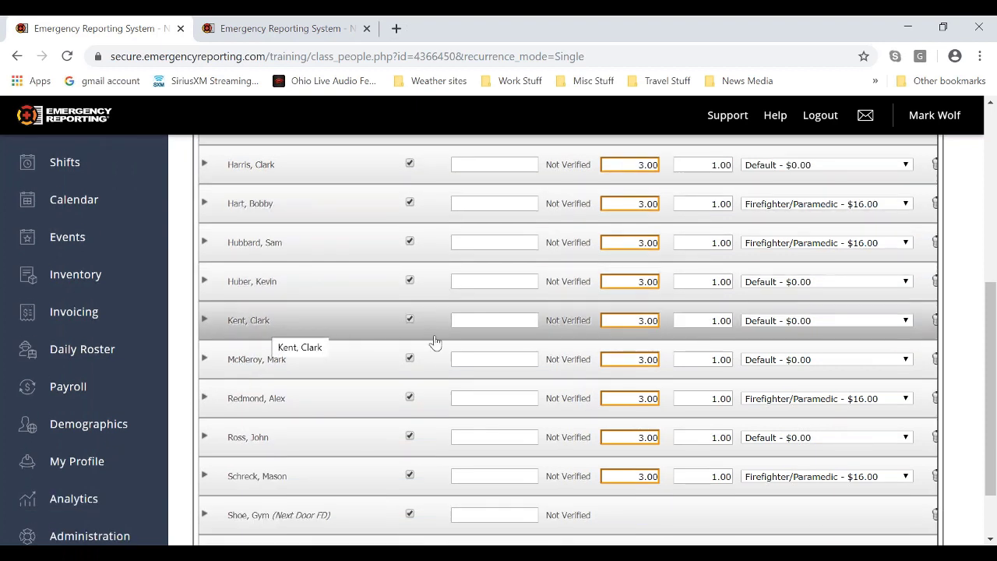
pyautogui.doubleClick(713, 320)
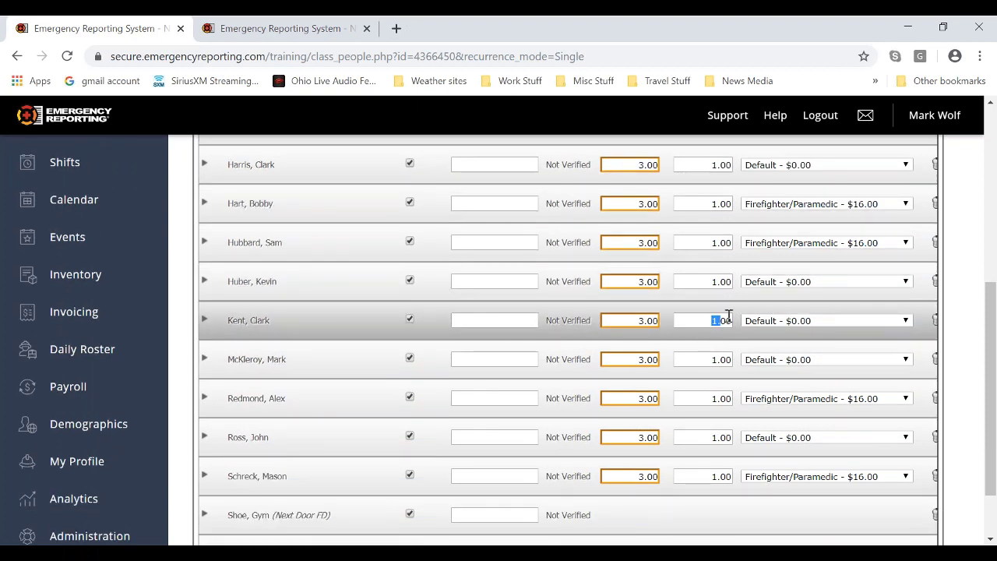
pyautogui.write('0.5')
pyautogui.scroll(1, 732, 405)
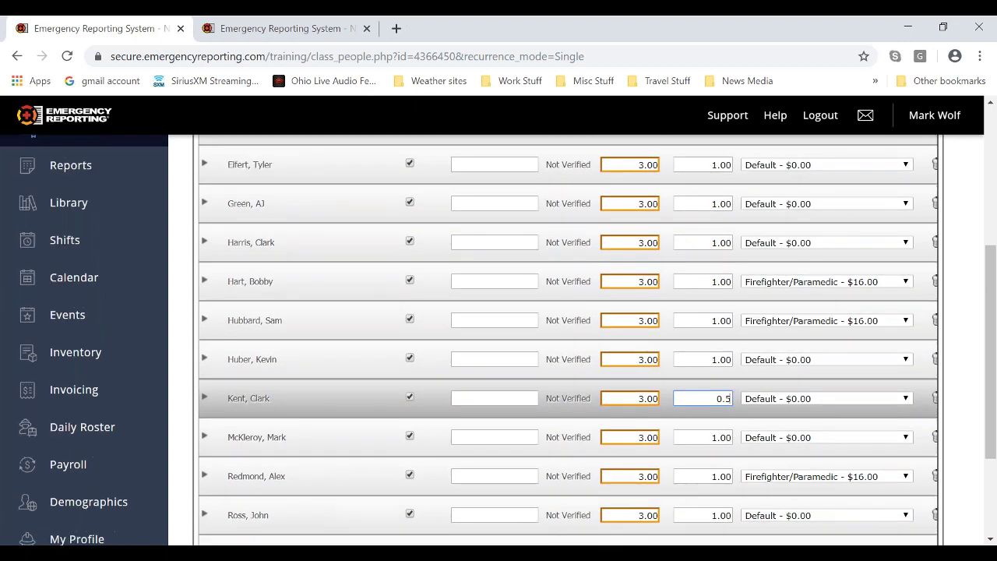
pyautogui.press('Tab')
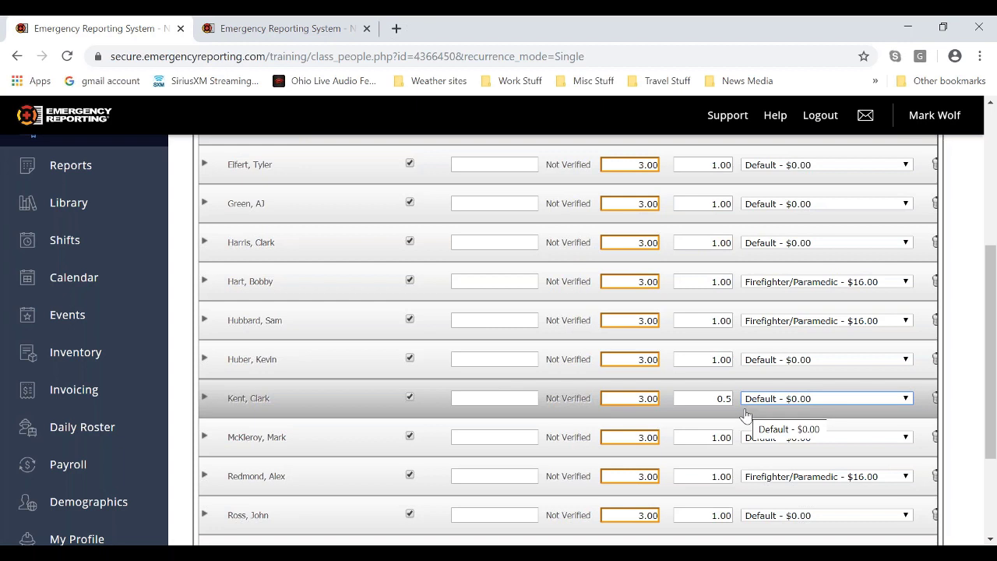
# Expand the first attendee's training code hours to examine them, and collapse the details again
pyautogui.scroll(3, 349, 394)
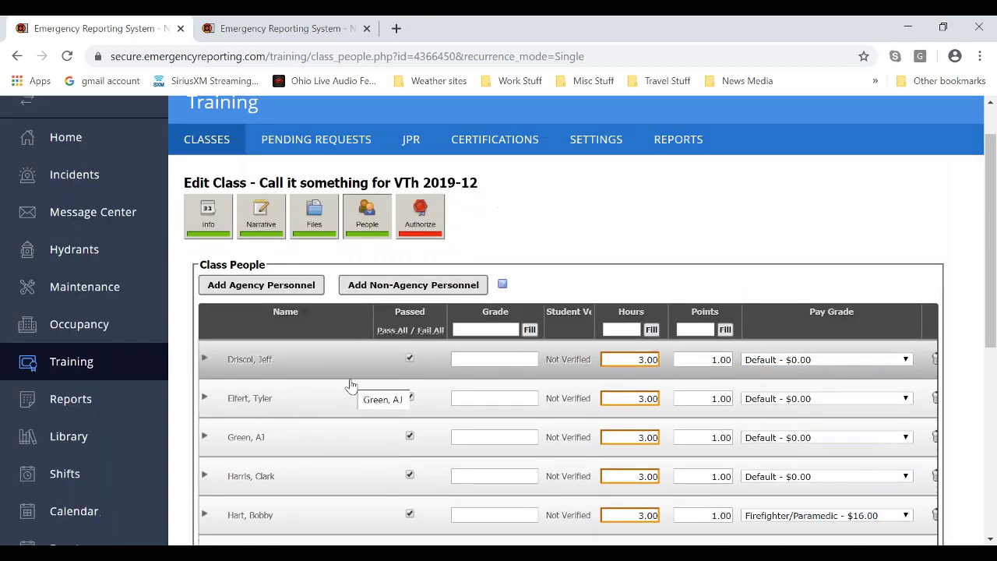
pyautogui.scroll(-1, 351, 385)
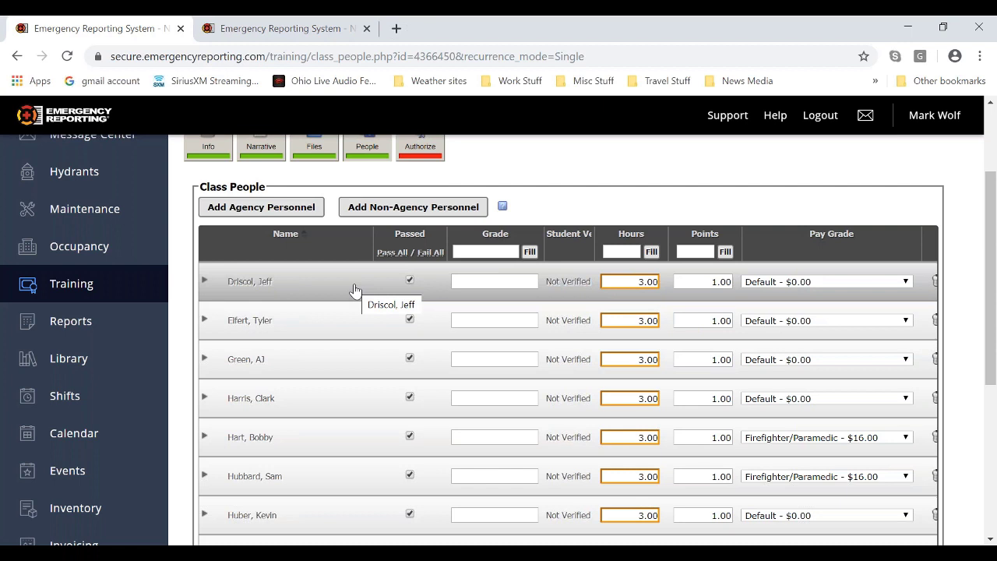
pyautogui.click(204, 282)
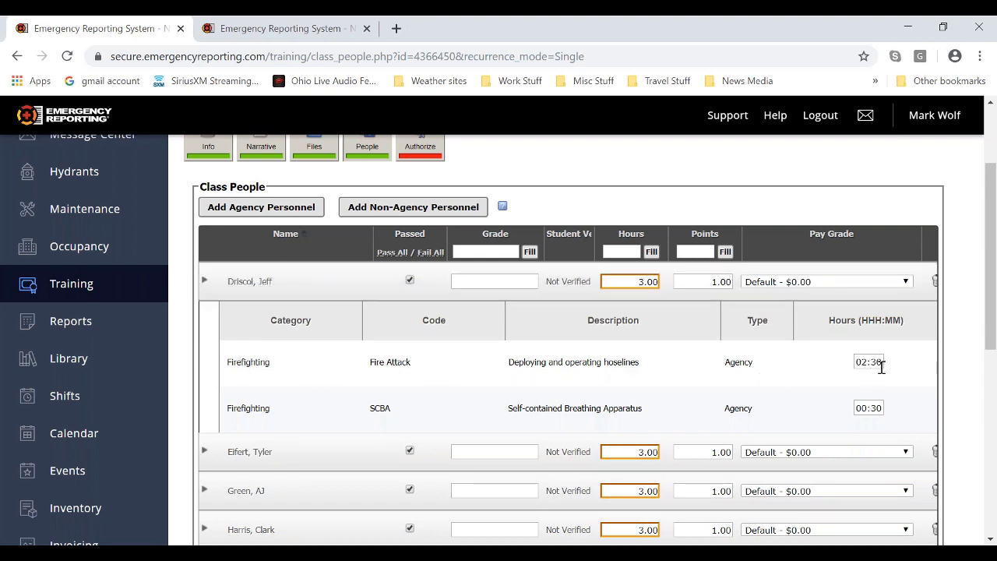
pyautogui.click(204, 282)
pyautogui.click(205, 282)
# Set the eighth attendee's Fire Attack training code hours to 01:00 and collapse the attendee's code details
pyautogui.scroll(-5, 265, 359)
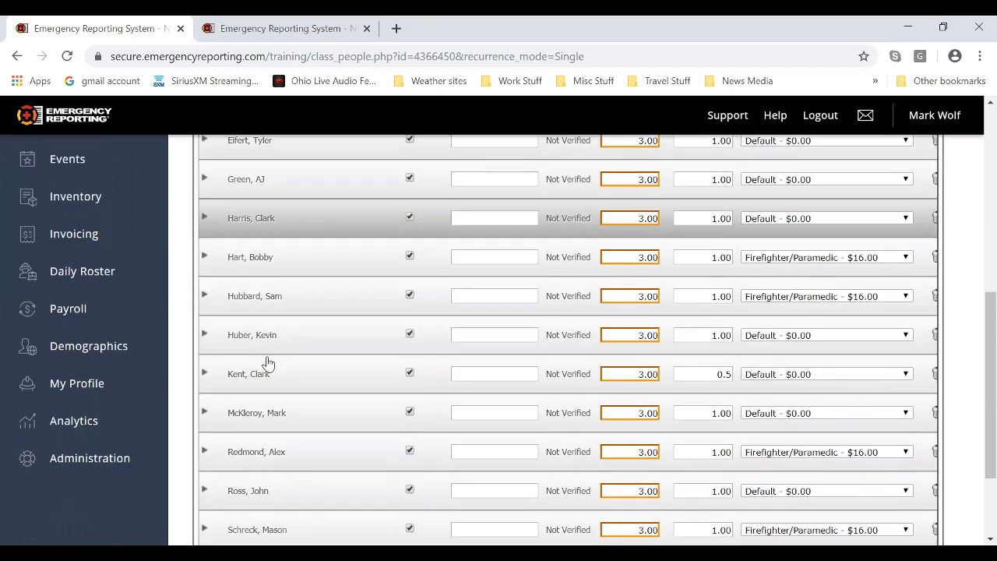
pyautogui.scroll(-1, 267, 364)
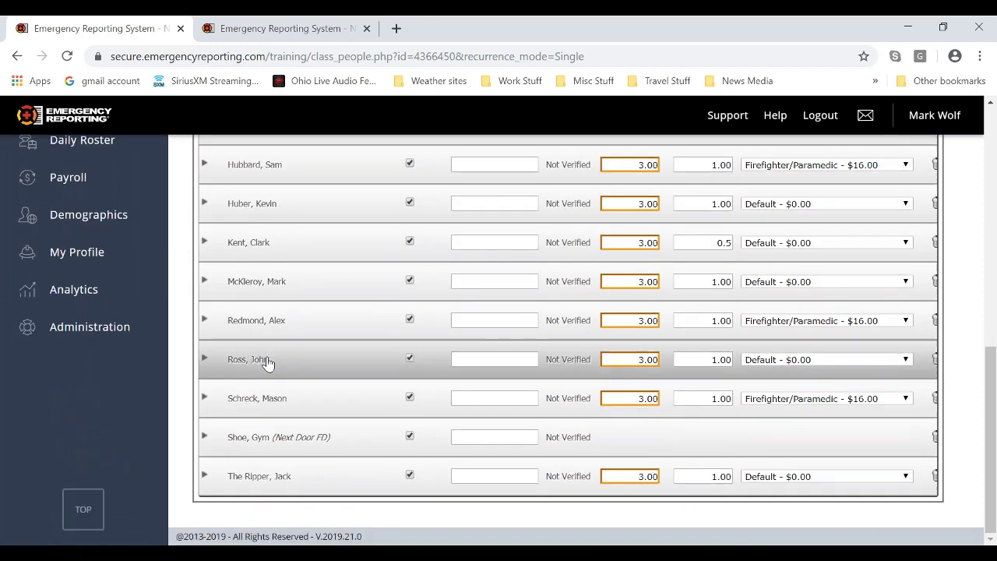
pyautogui.click(204, 242)
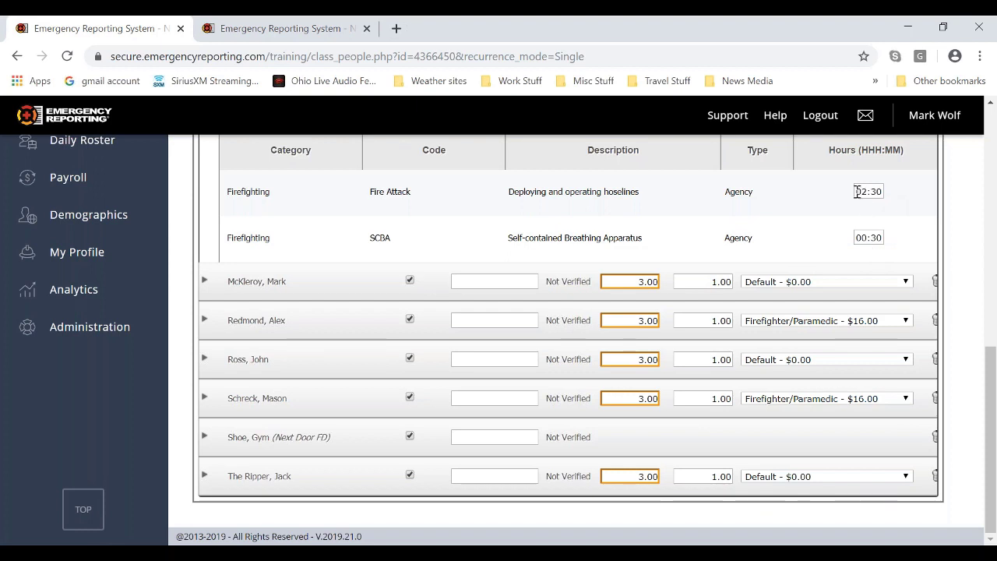
pyautogui.moveTo(857, 192); pyautogui.dragTo(882, 189)
pyautogui.press('BackSpace')
pyautogui.write('01:00')
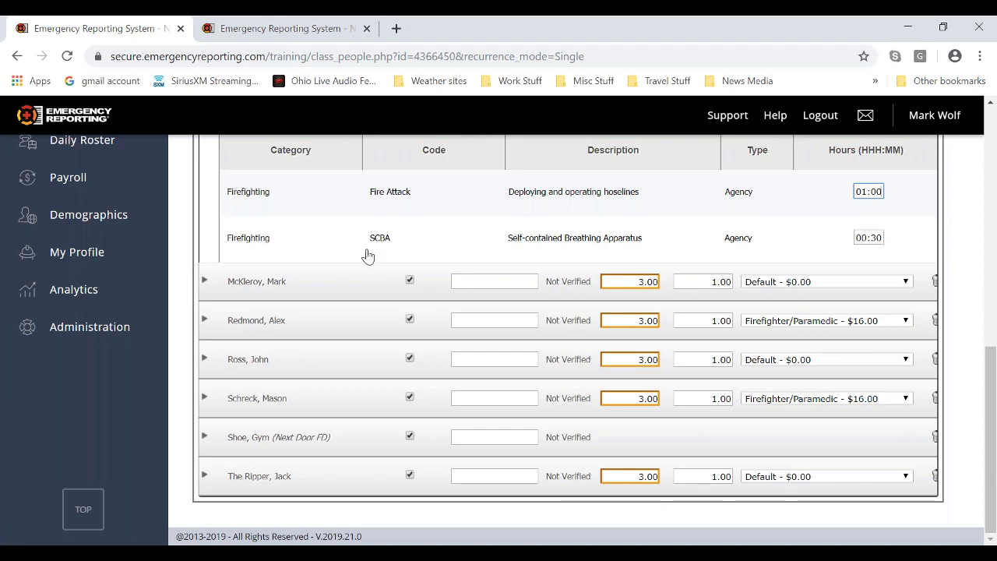
pyautogui.press('Tab')
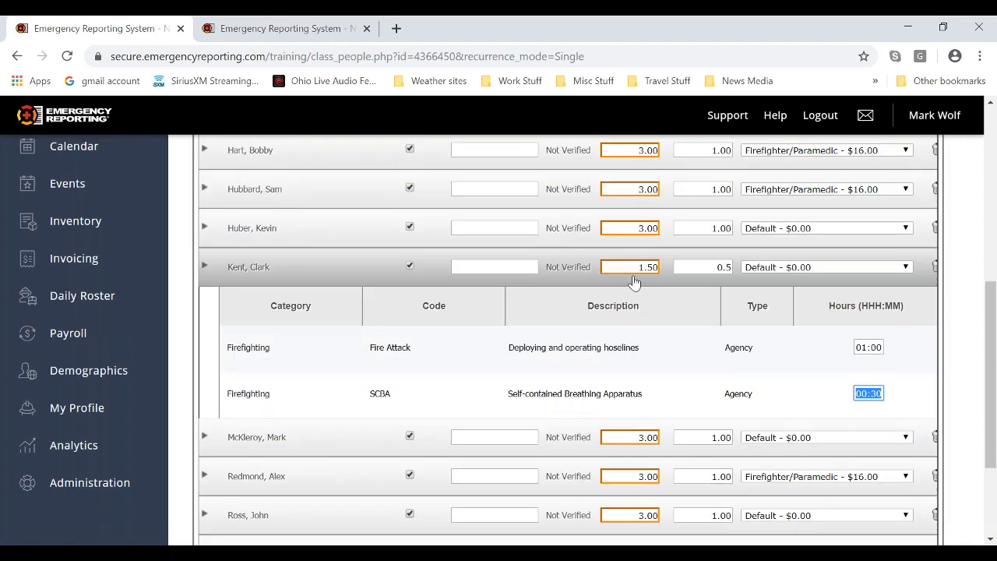
pyautogui.click(204, 269)
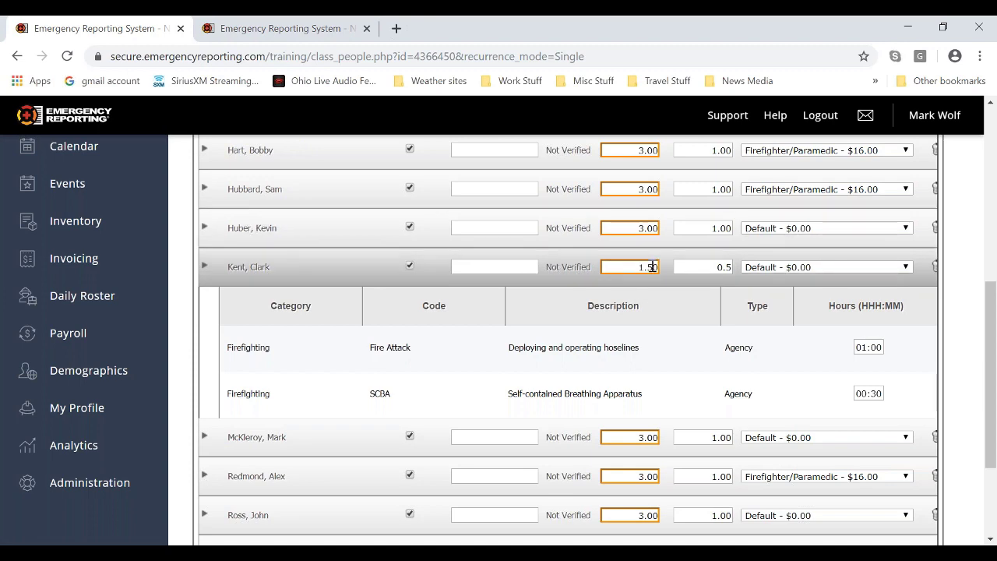
# Authorize the class by entering the account password, marking it as Complete and Reviewed, and completing it
pyautogui.scroll(4, 655, 277)
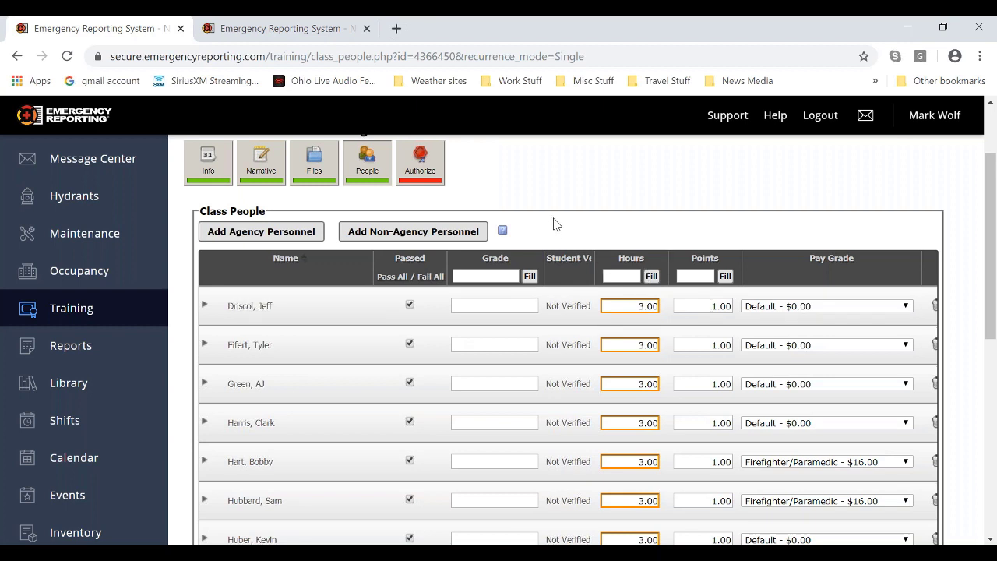
pyautogui.click(437, 184)
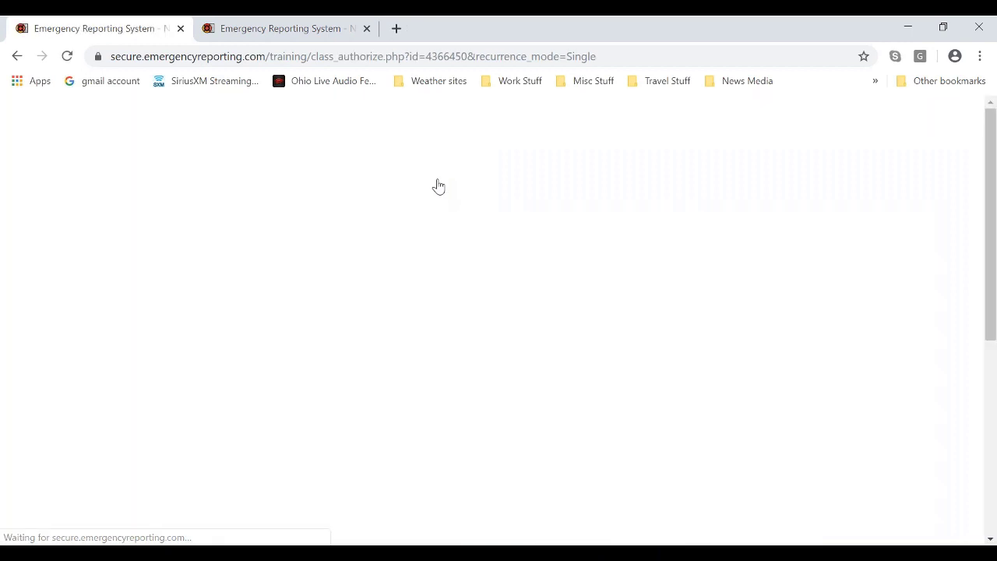
pyautogui.scroll(-1, 562, 254)
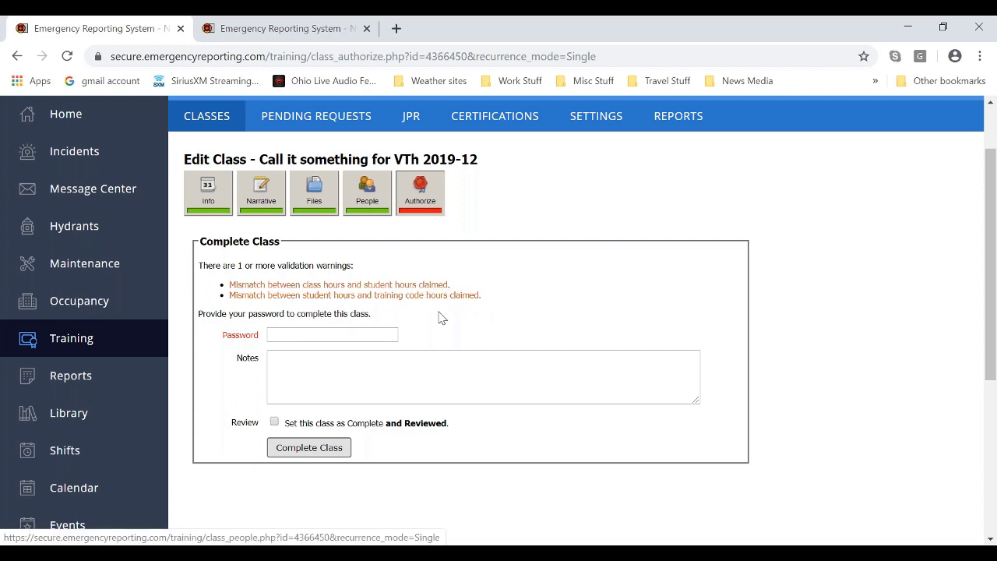
pyautogui.click(298, 335)
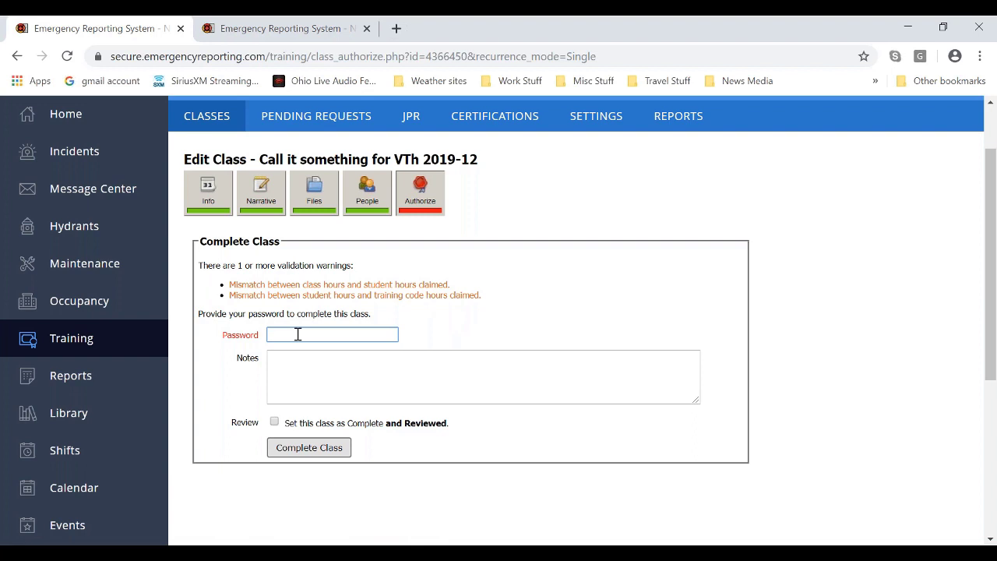
pyautogui.write('••••••••')
pyautogui.click(274, 421)
pyautogui.click(314, 450)
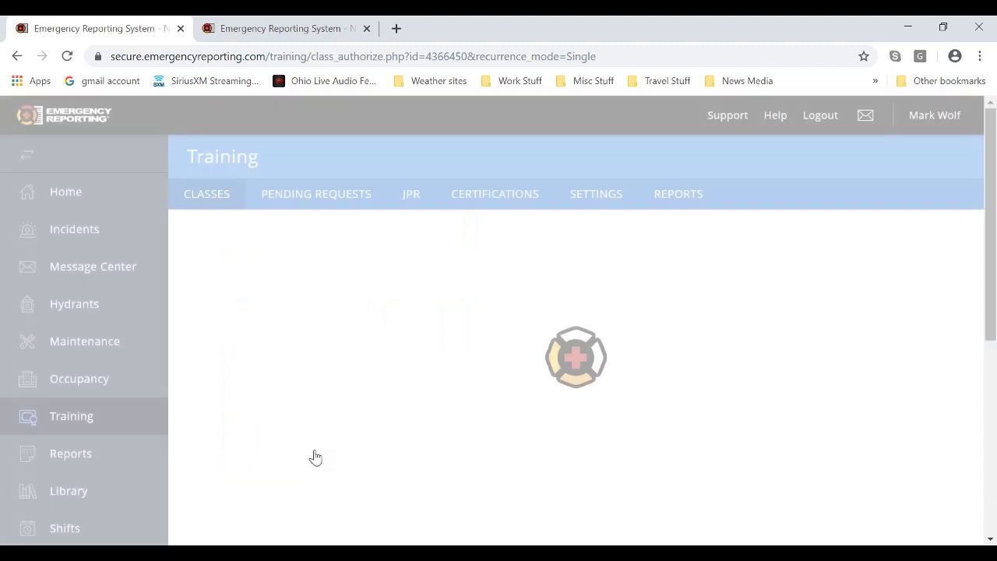
# Start adding a class from the class list, creating it from the Ladders 101 template
pyautogui.click(208, 199)
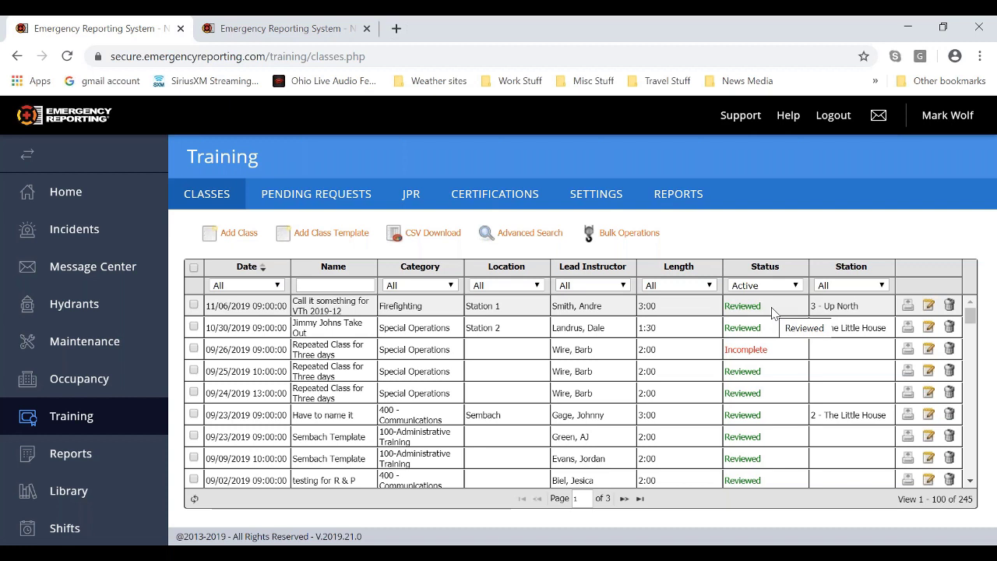
pyautogui.click(240, 233)
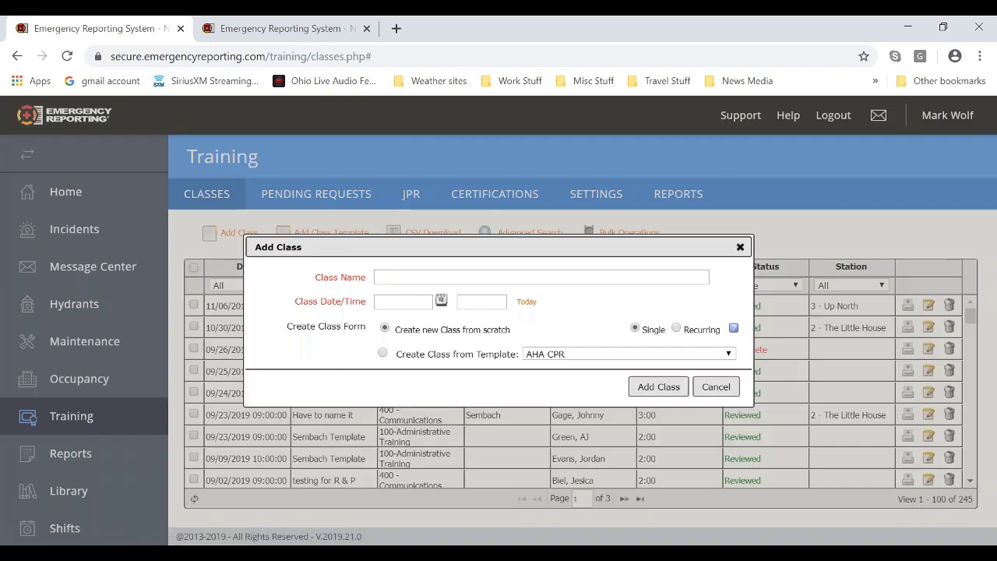
pyautogui.click(383, 354)
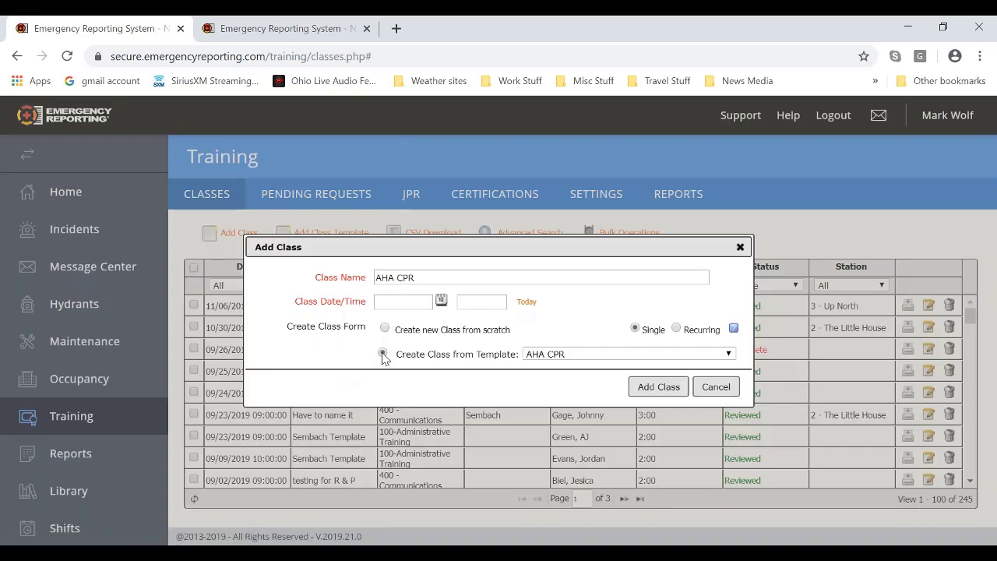
pyautogui.click(729, 355)
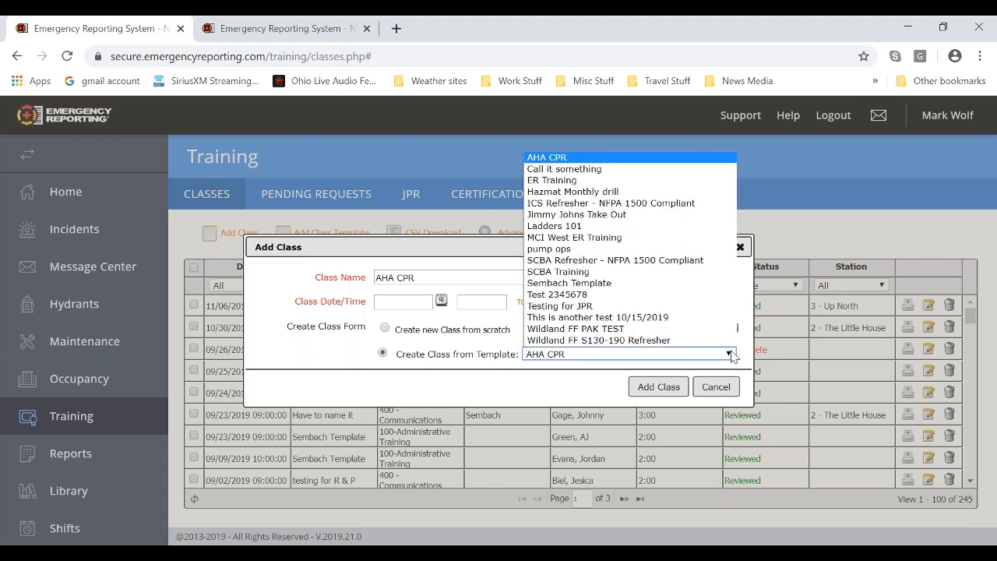
pyautogui.click(594, 224)
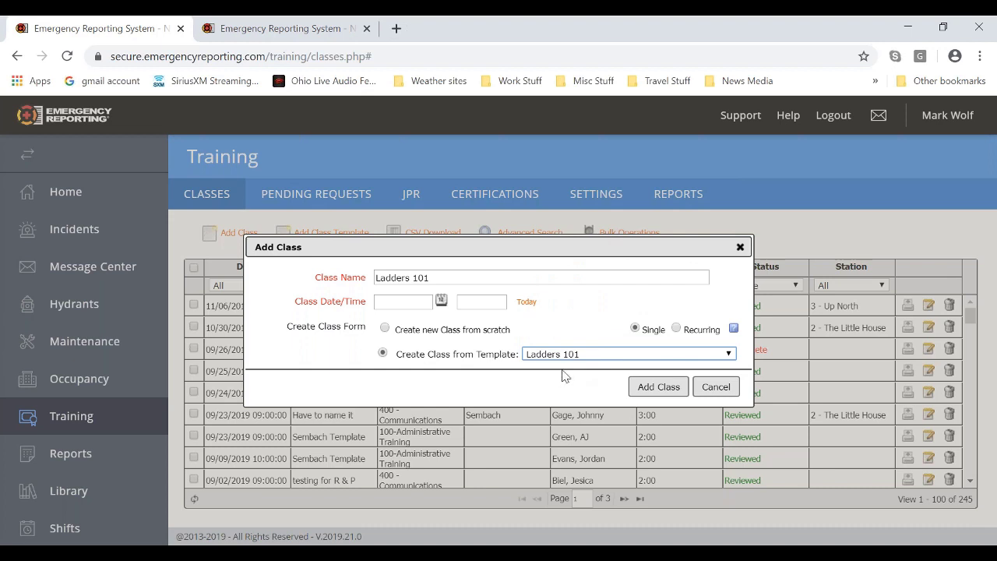
# Set the new class's date to 11/07/2019 and time to 08:00, make it recurring, and add it
pyautogui.click(387, 303)
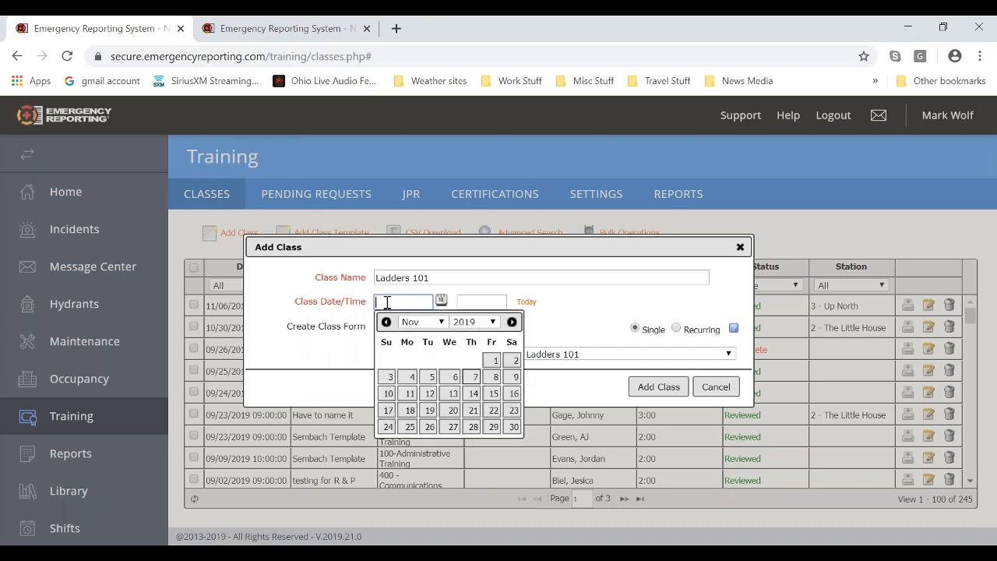
pyautogui.click(473, 377)
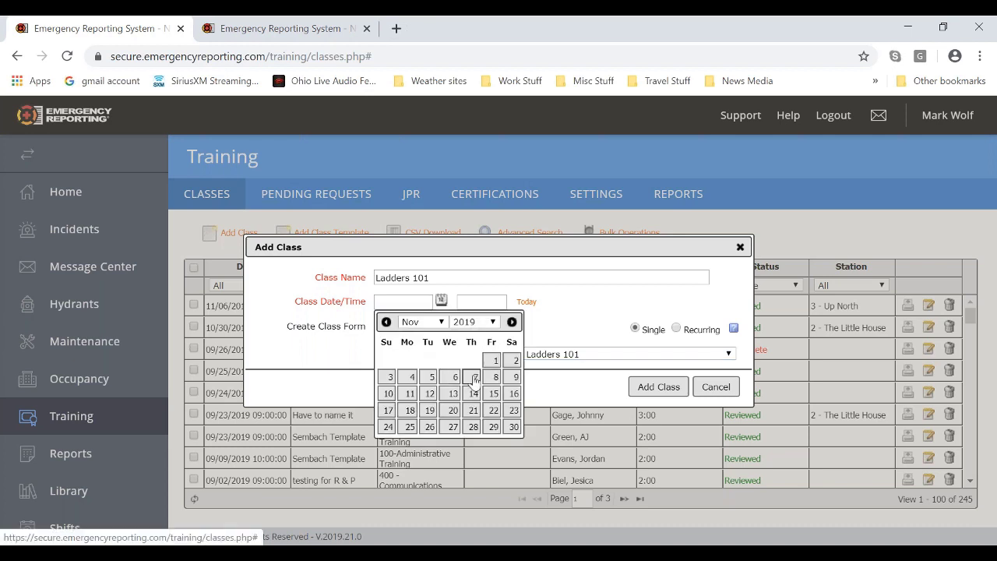
pyautogui.click(466, 302)
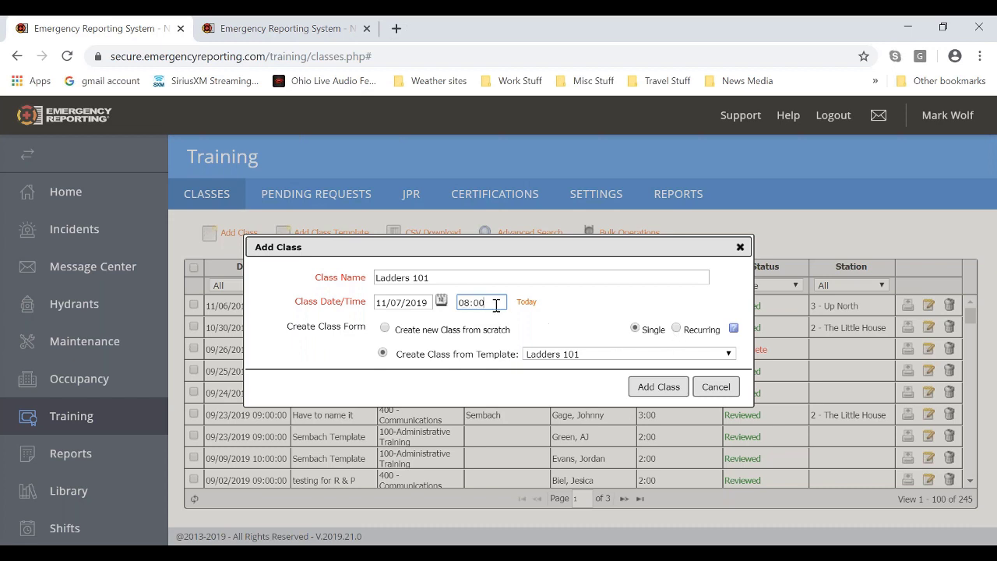
pyautogui.click(676, 329)
pyautogui.click(655, 389)
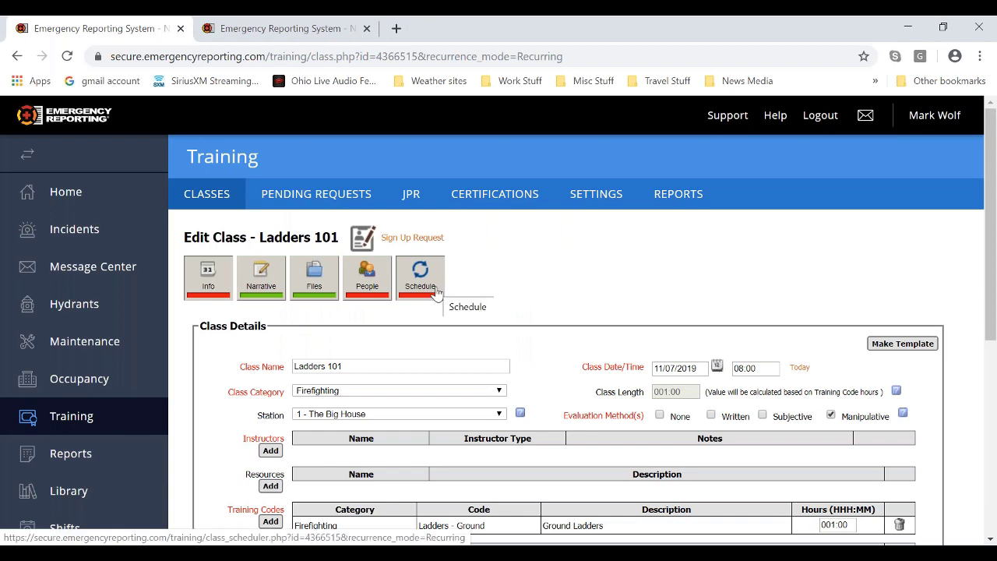
# Add an FF/EMT from the agency personnel as Lead Instructor of the Ladders 101 class
pyautogui.scroll(-1, 554, 290)
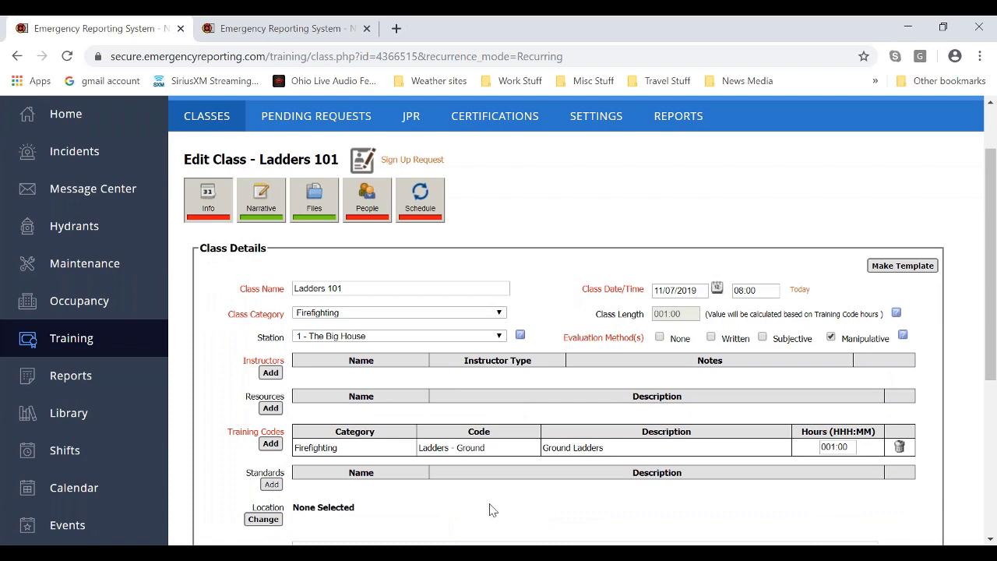
pyautogui.click(270, 374)
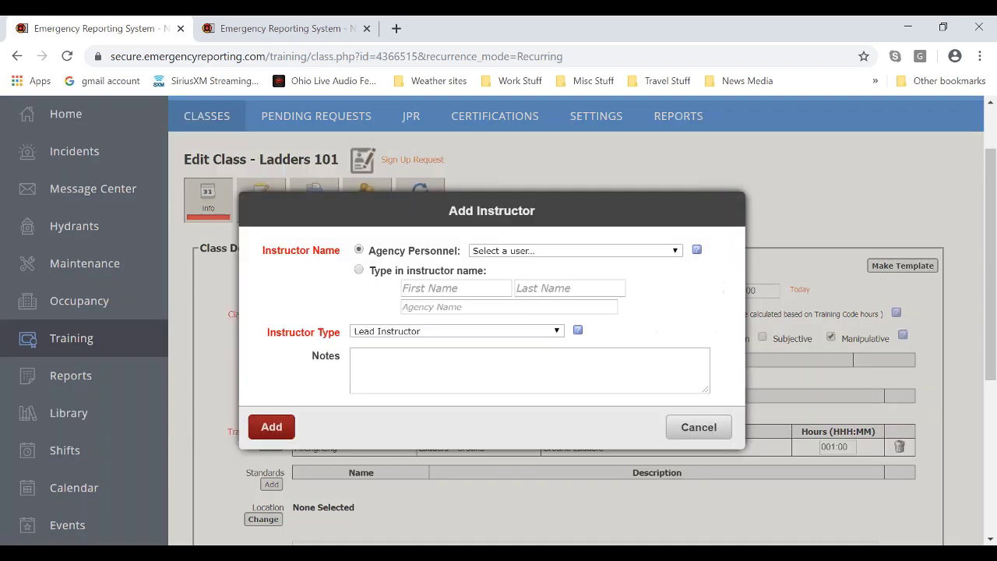
pyautogui.click(676, 252)
pyautogui.scroll(-5, 561, 366)
pyautogui.scroll(-5, 561, 367)
pyautogui.click(546, 359)
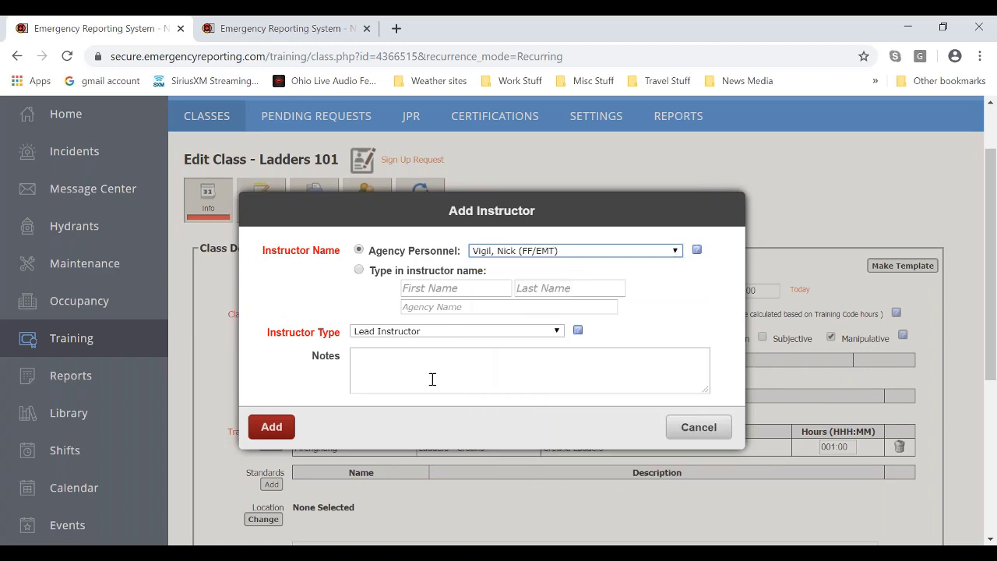
pyautogui.click(269, 429)
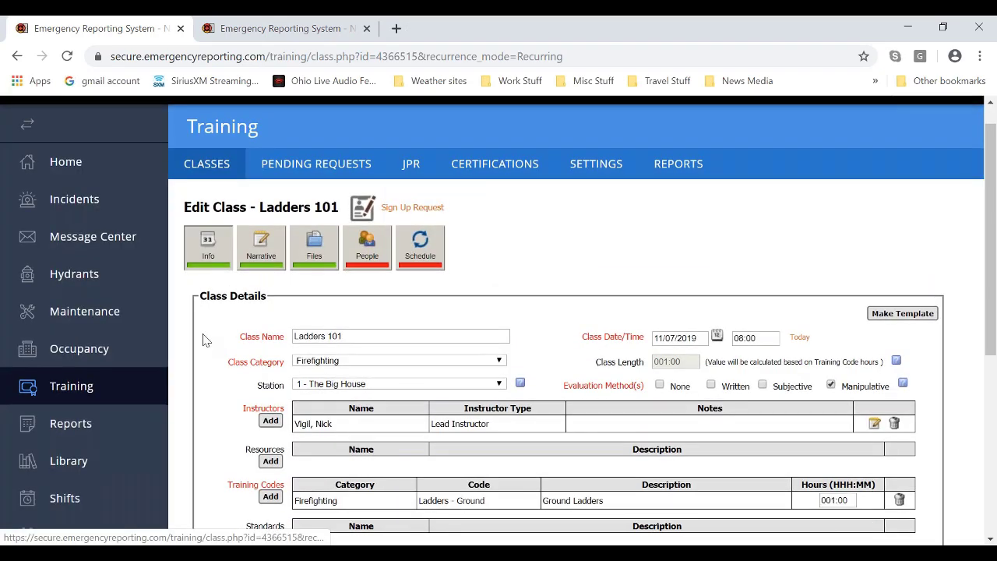
# Insert 11/08/2019 at 08:00 into the scheduled dates of the recurring Ladders 101 class
pyautogui.scroll(-1, 218, 312)
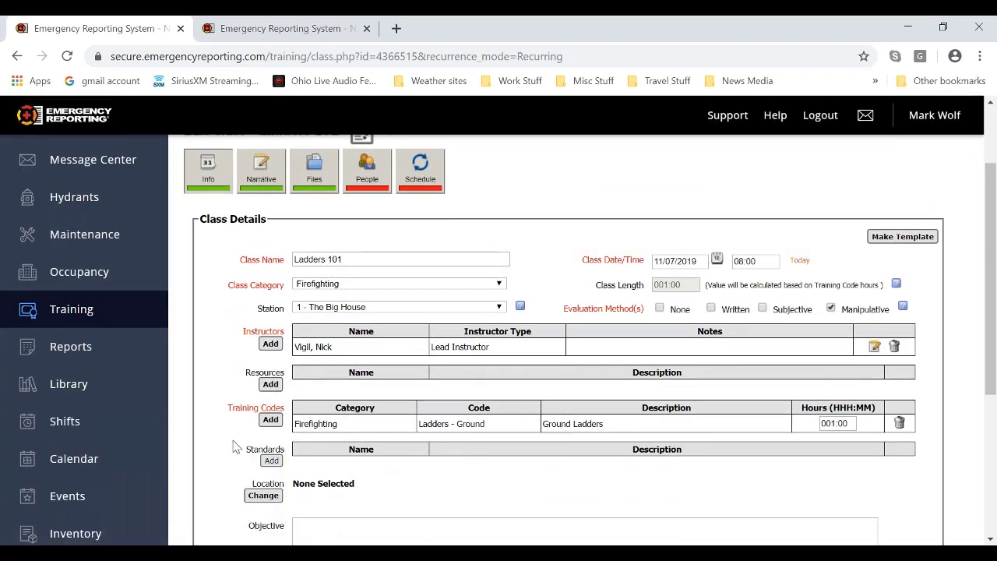
pyautogui.scroll(-1, 335, 495)
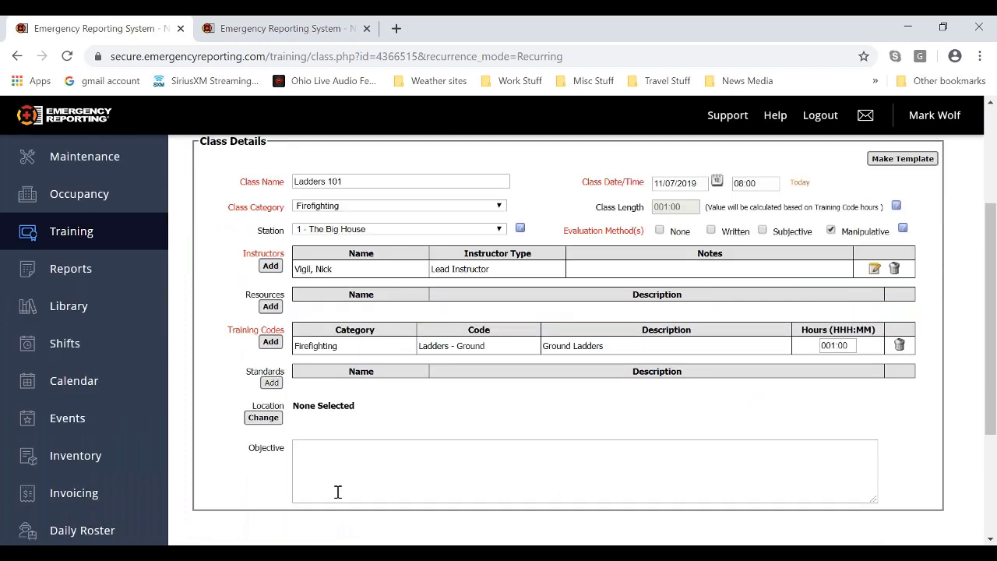
pyautogui.scroll(1, 262, 487)
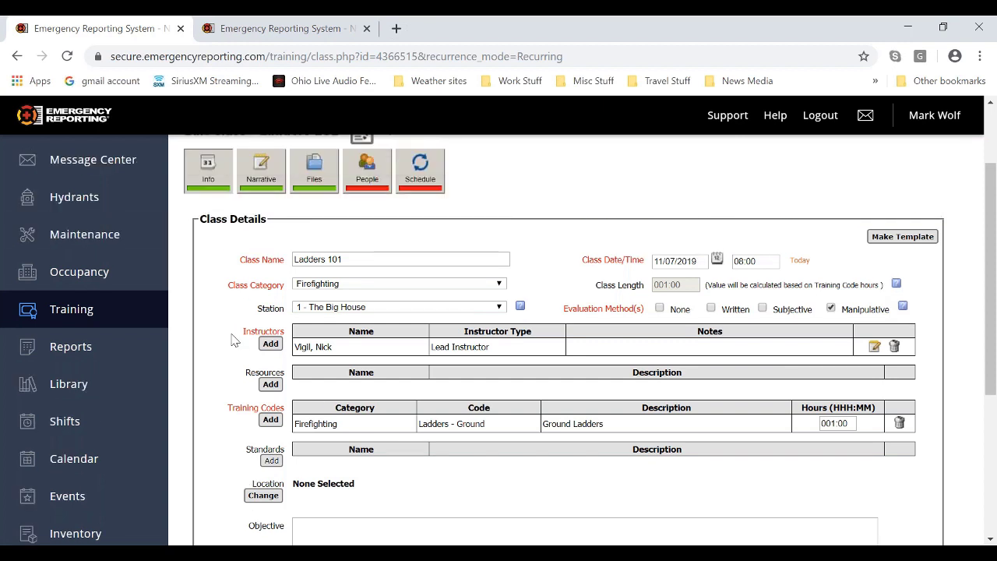
pyautogui.click(440, 184)
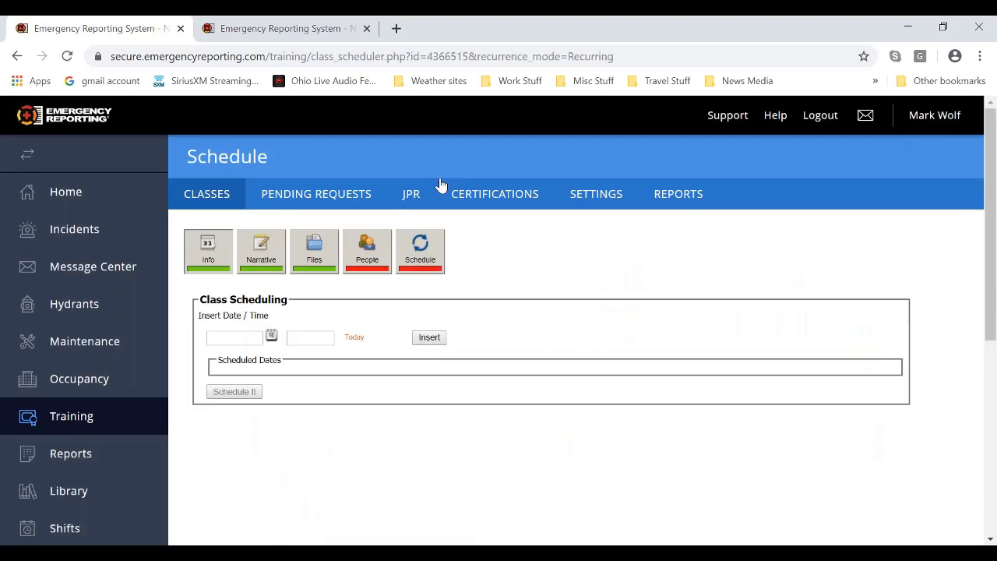
pyautogui.click(272, 336)
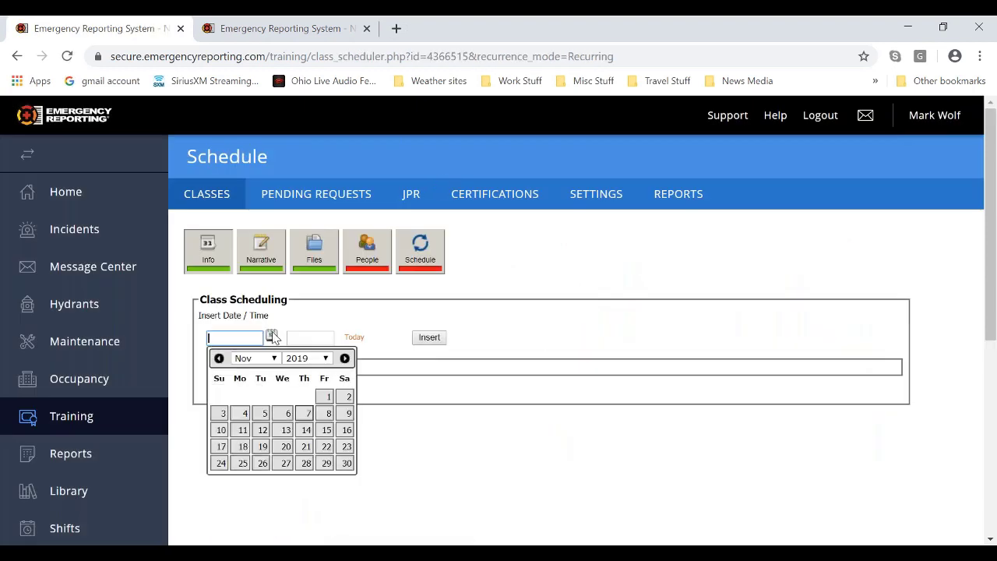
pyautogui.click(327, 412)
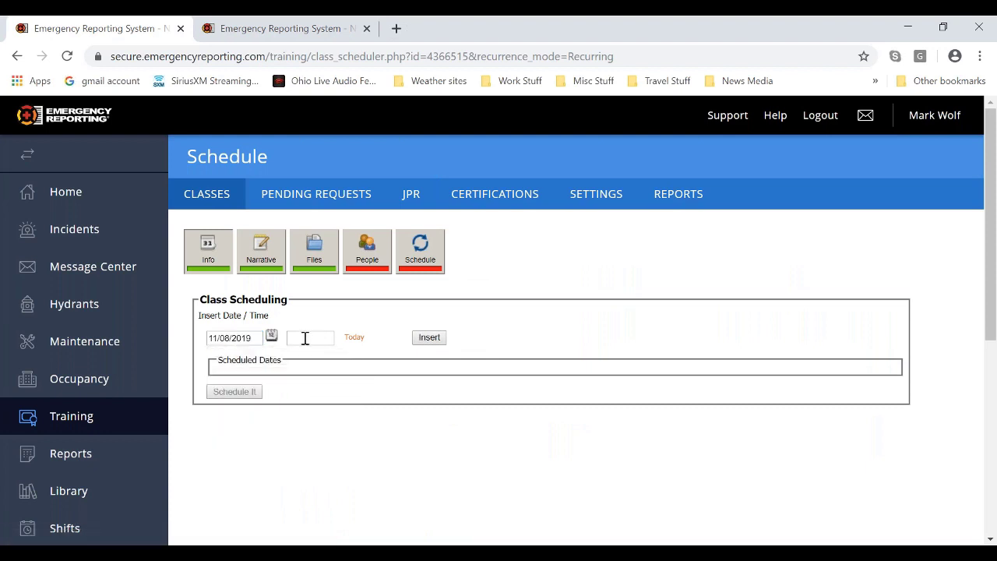
pyautogui.click(304, 338)
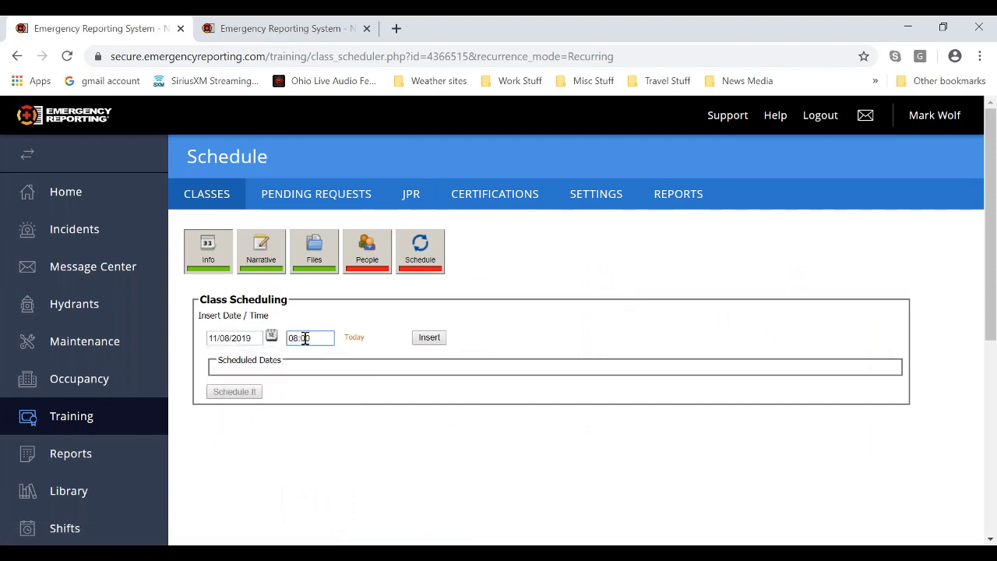
pyautogui.write('0800')
pyautogui.click(429, 338)
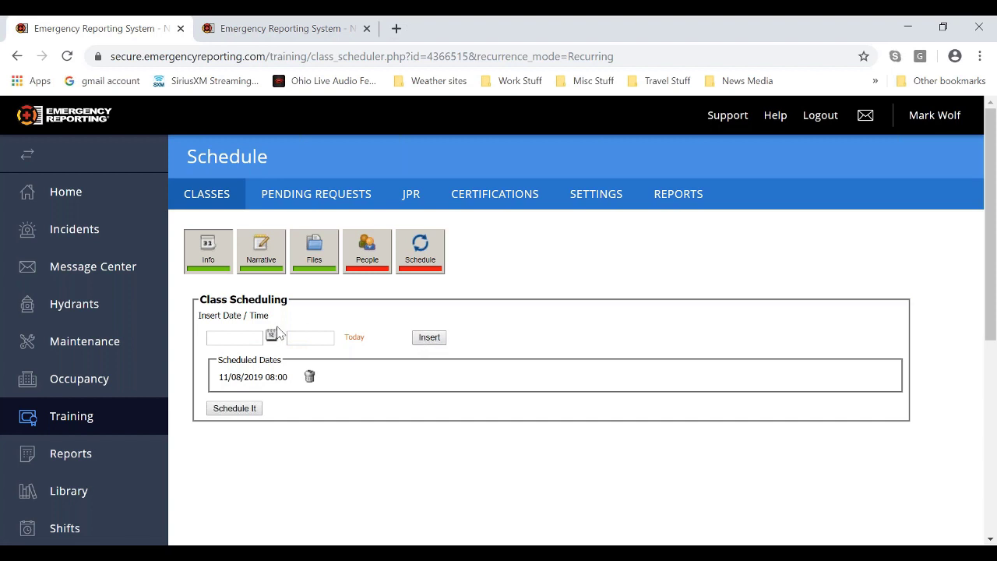
# Insert 11/09/2019 at 13:00 as another class date and schedule the listed classes
pyautogui.click(244, 337)
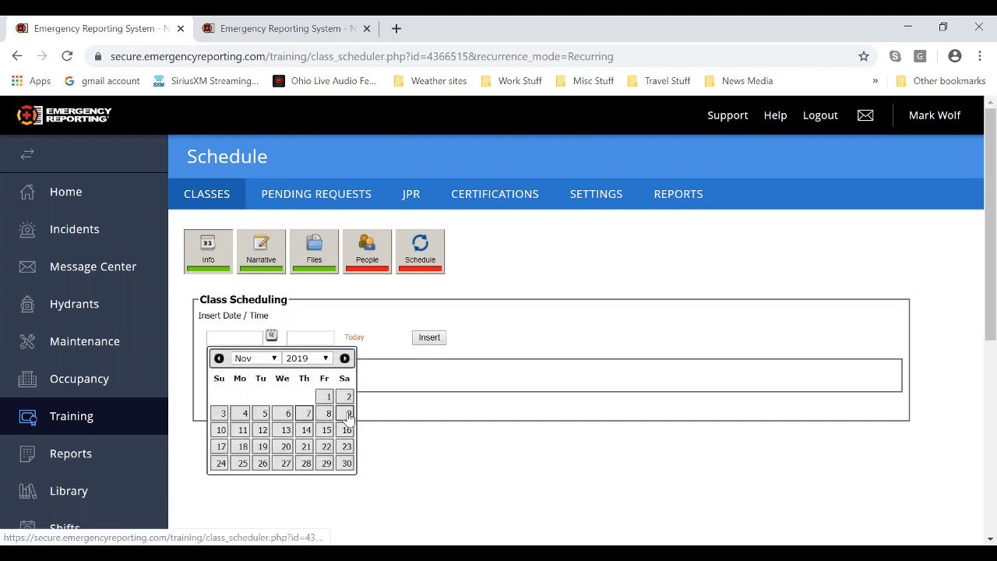
pyautogui.click(347, 414)
pyautogui.click(304, 339)
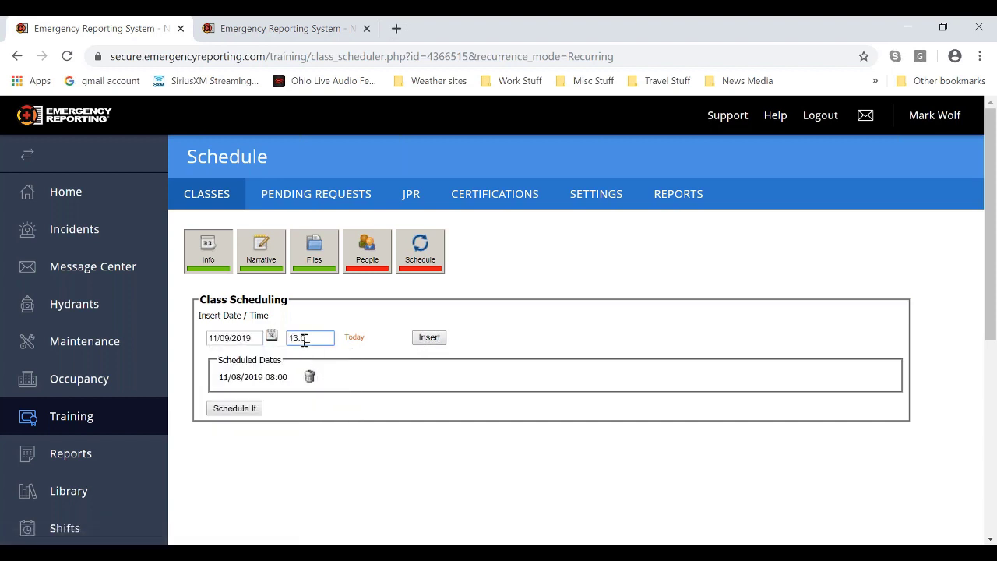
pyautogui.write('1300')
pyautogui.click(428, 337)
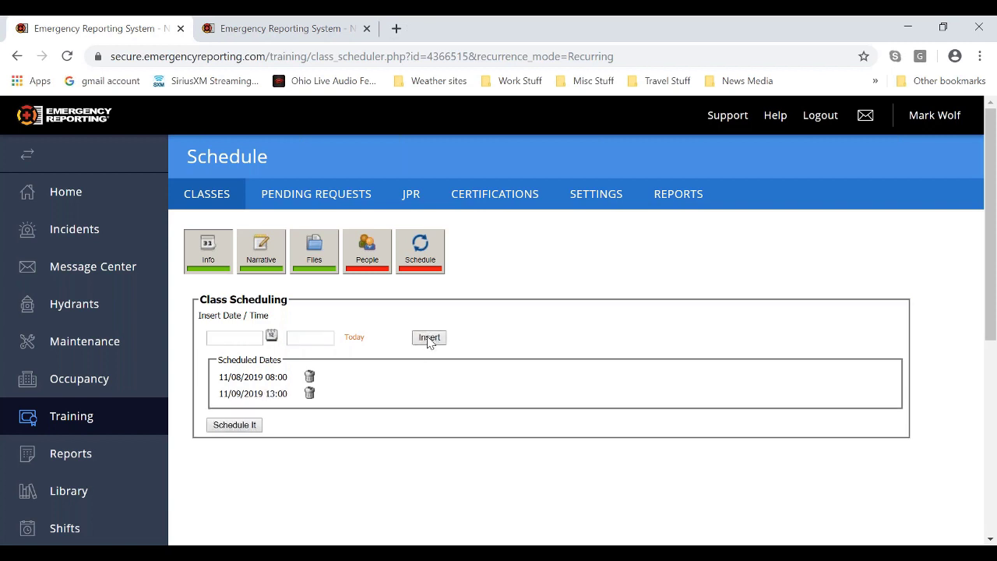
pyautogui.click(250, 425)
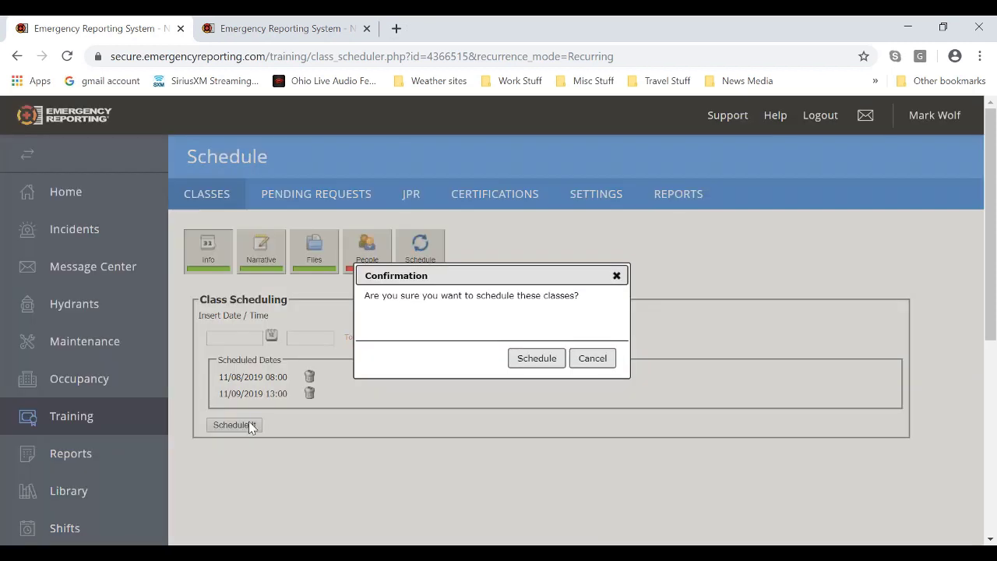
pyautogui.click(549, 362)
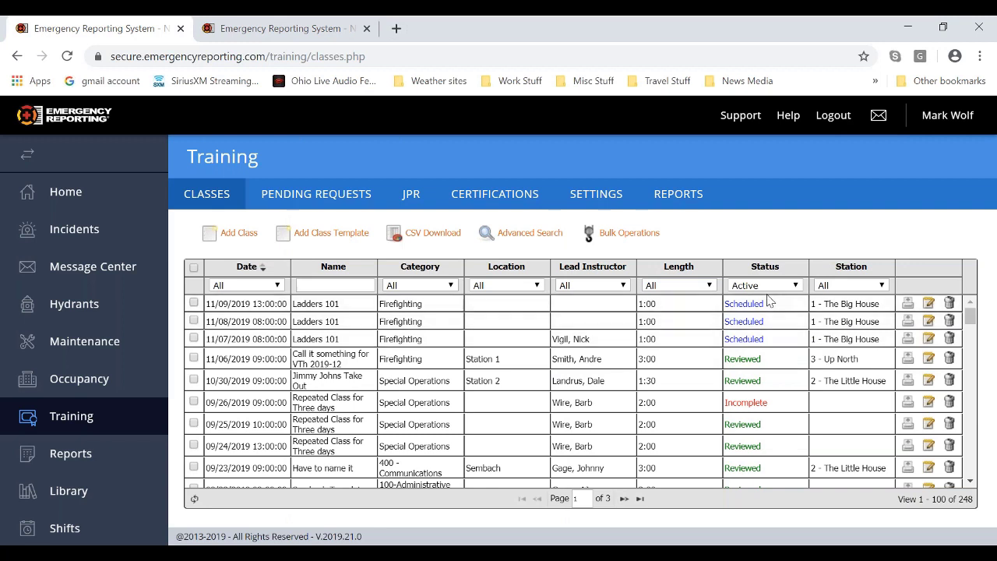
# Open the 11/07/2019 Ladders 101 class from the class list and go to its people section
pyautogui.click(783, 344)
pyautogui.doubleClick(783, 345)
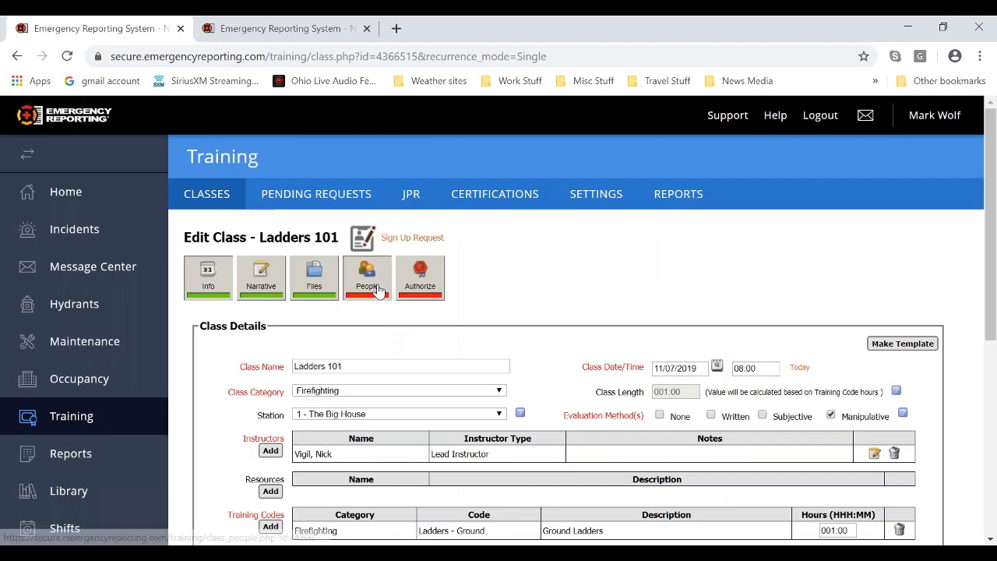
pyautogui.click(378, 291)
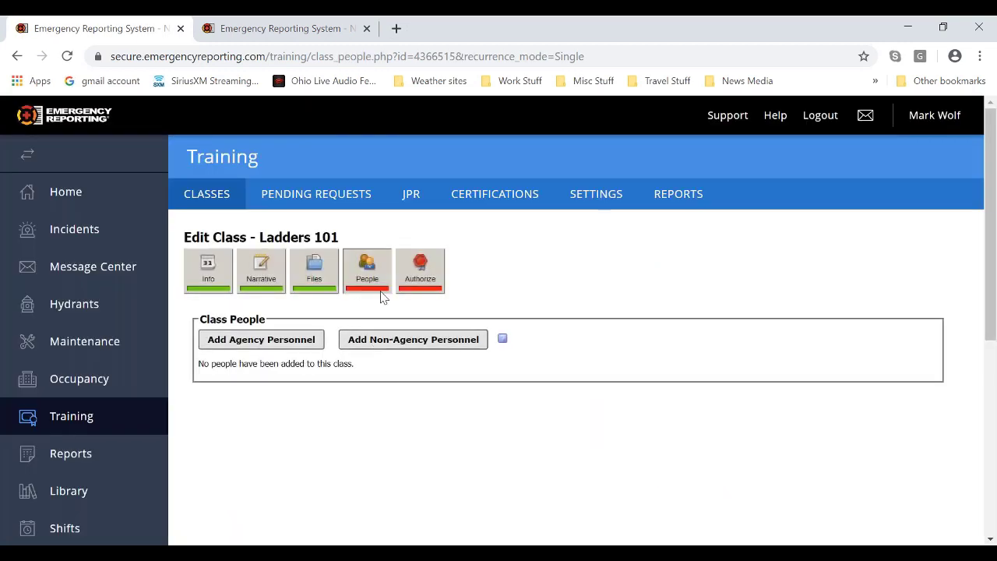
# Add all B Shift agency personnel to the class and fill everyone's hours with 1.00
pyautogui.click(285, 339)
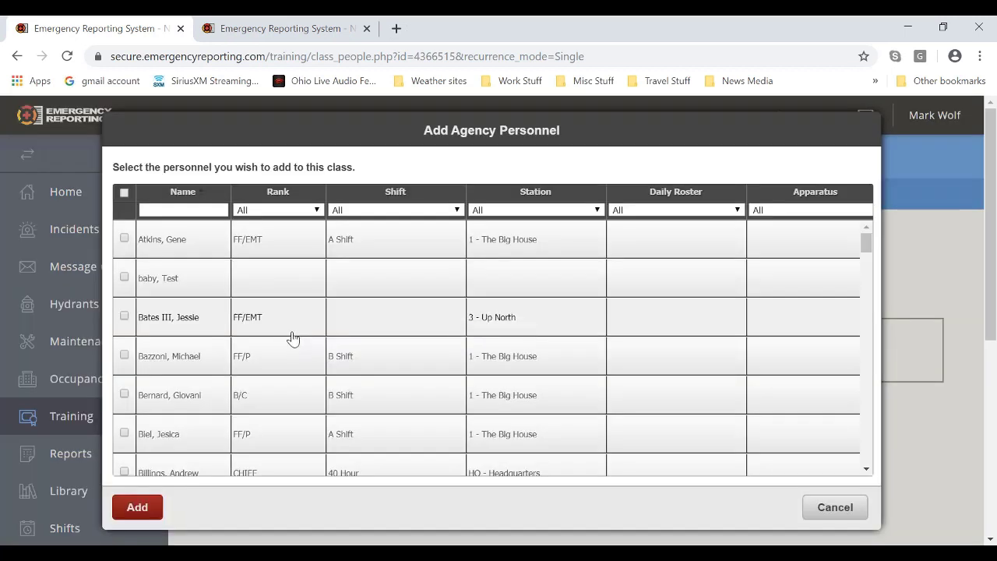
pyautogui.click(452, 211)
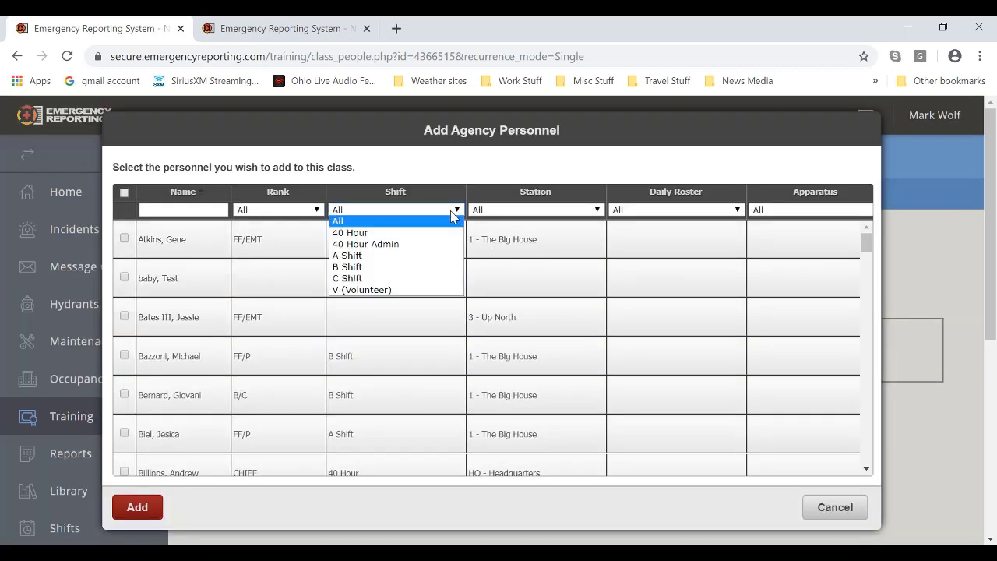
pyautogui.click(372, 267)
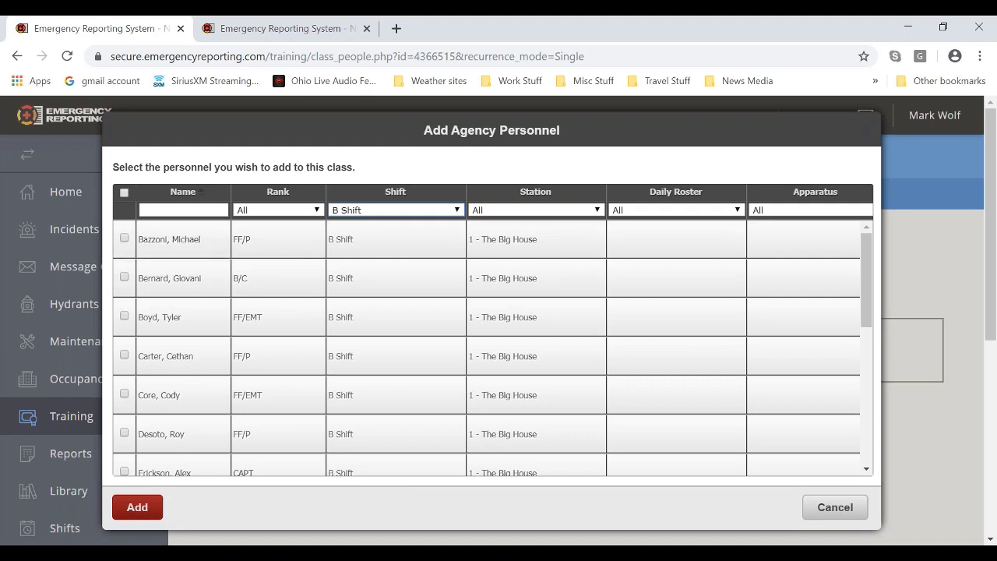
pyautogui.click(124, 192)
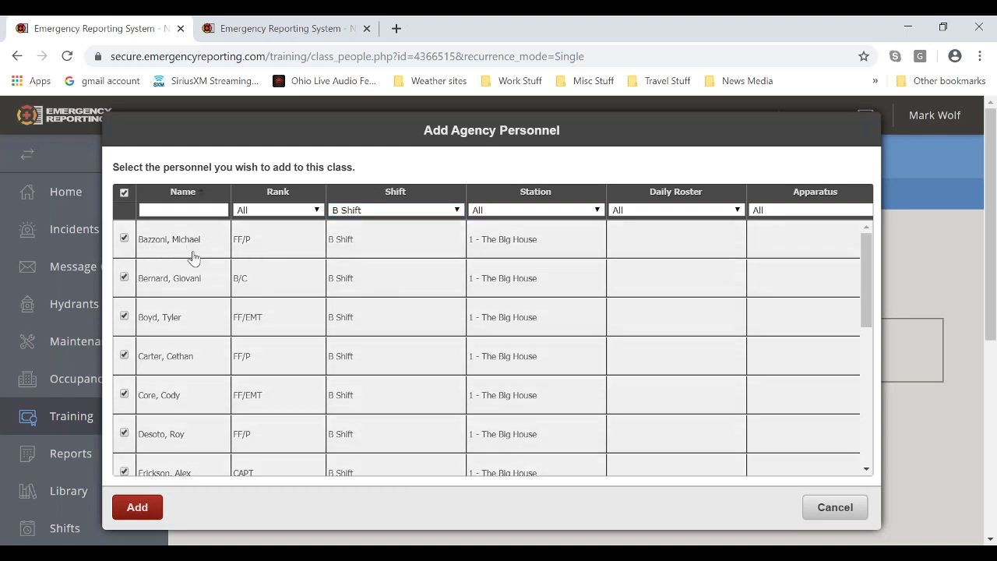
pyautogui.click(138, 509)
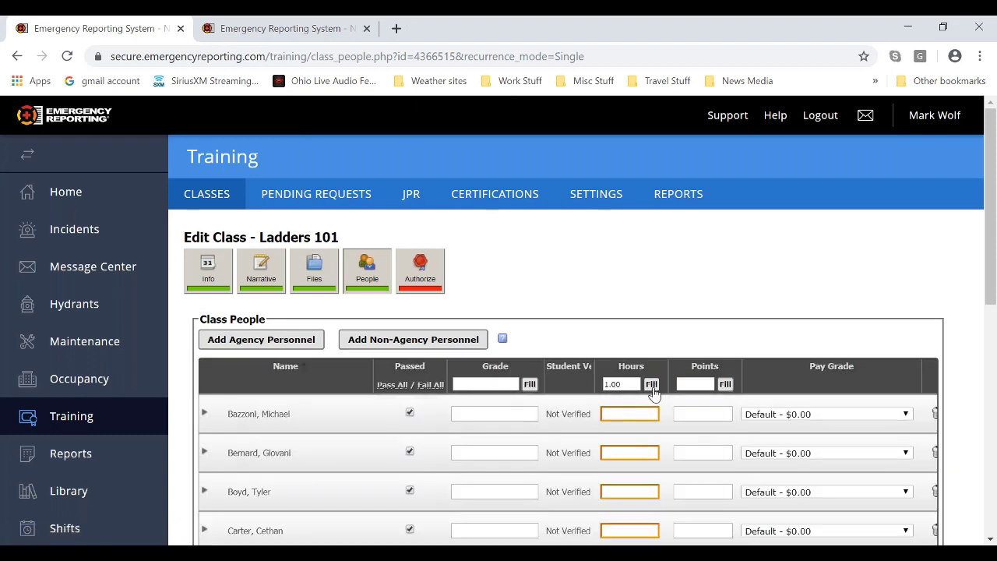
pyautogui.click(652, 386)
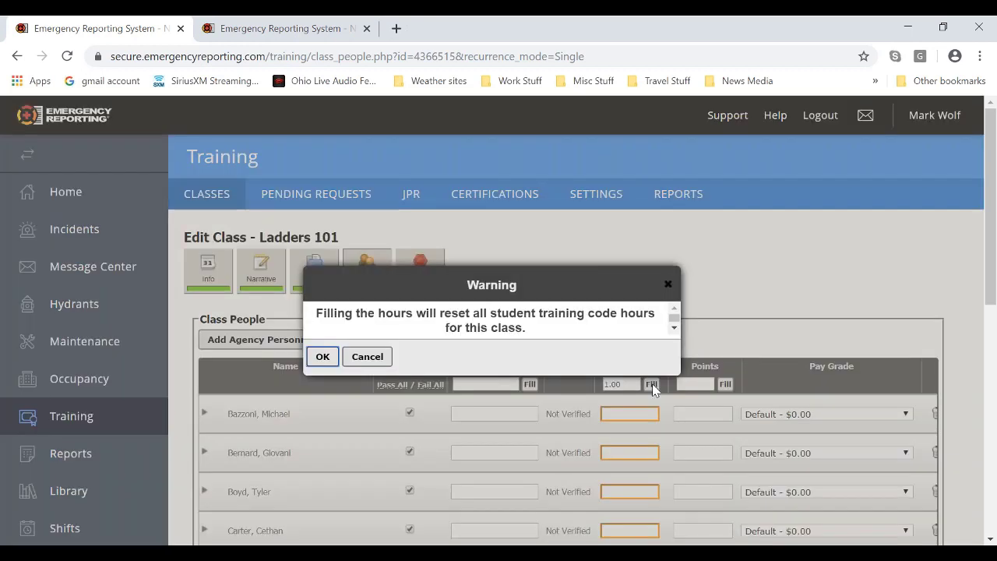
pyautogui.click(324, 357)
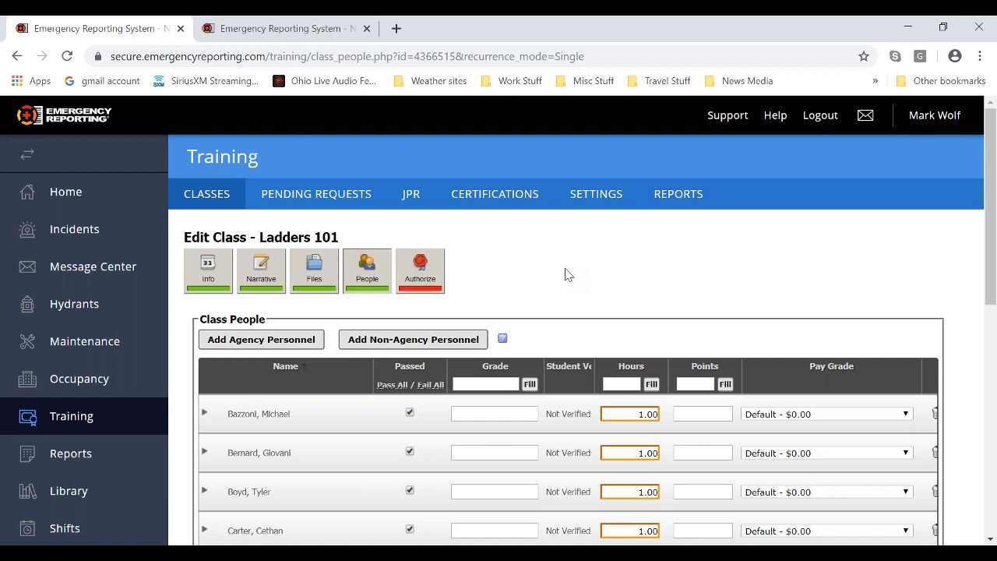
# Authorize the Ladders 101 class with the account password, setting it as complete and reviewed
pyautogui.click(413, 272)
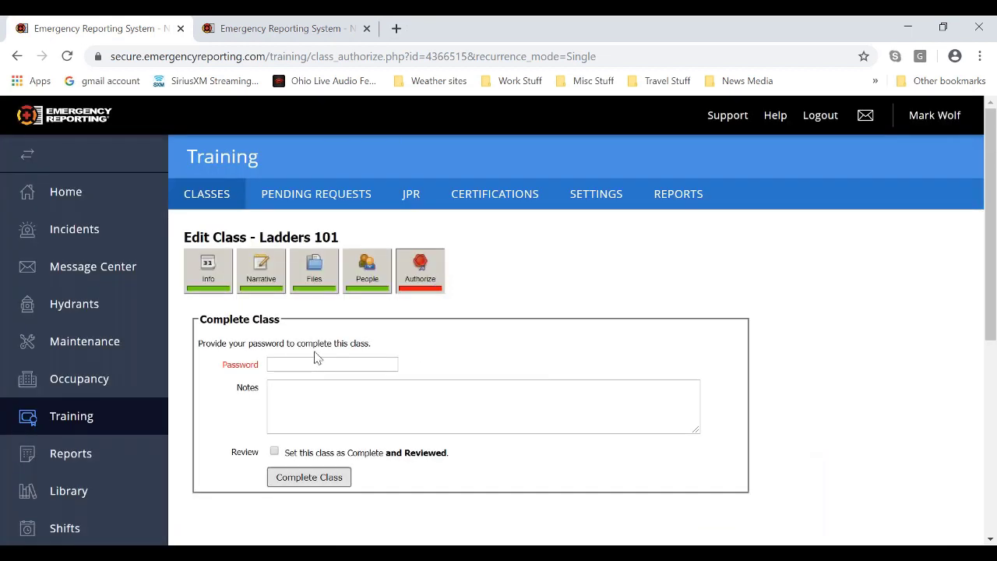
pyautogui.click(297, 364)
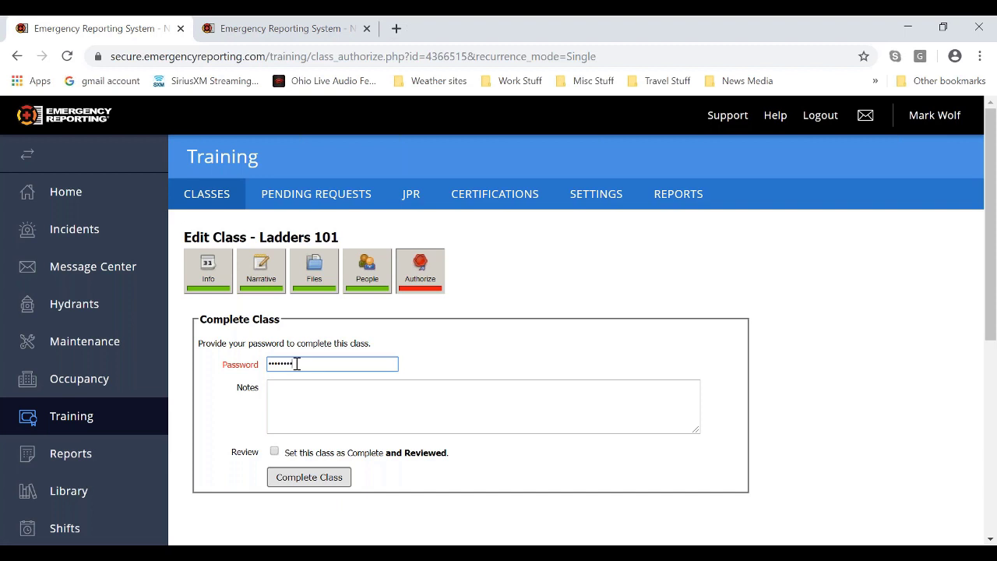
pyautogui.click(275, 451)
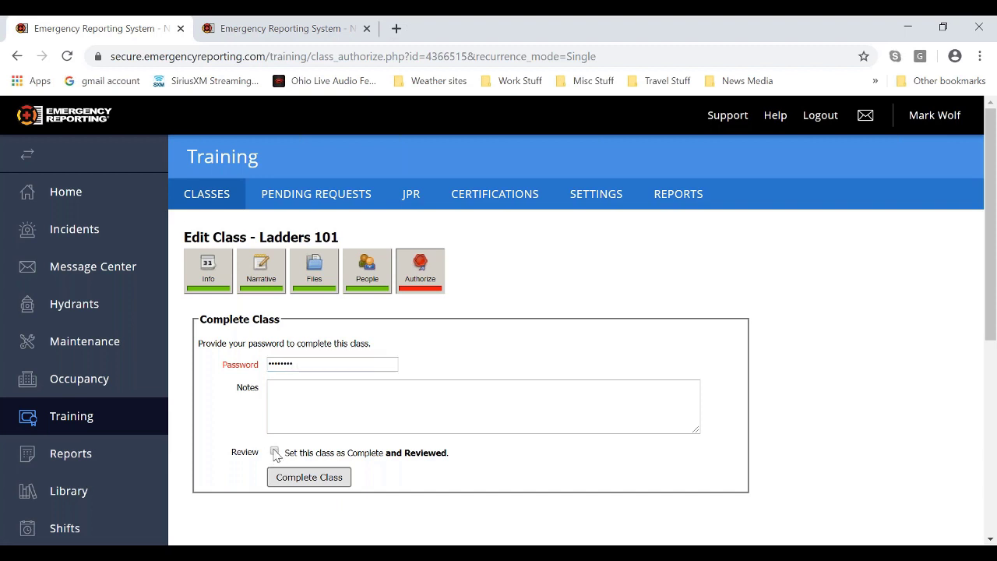
pyautogui.click(299, 478)
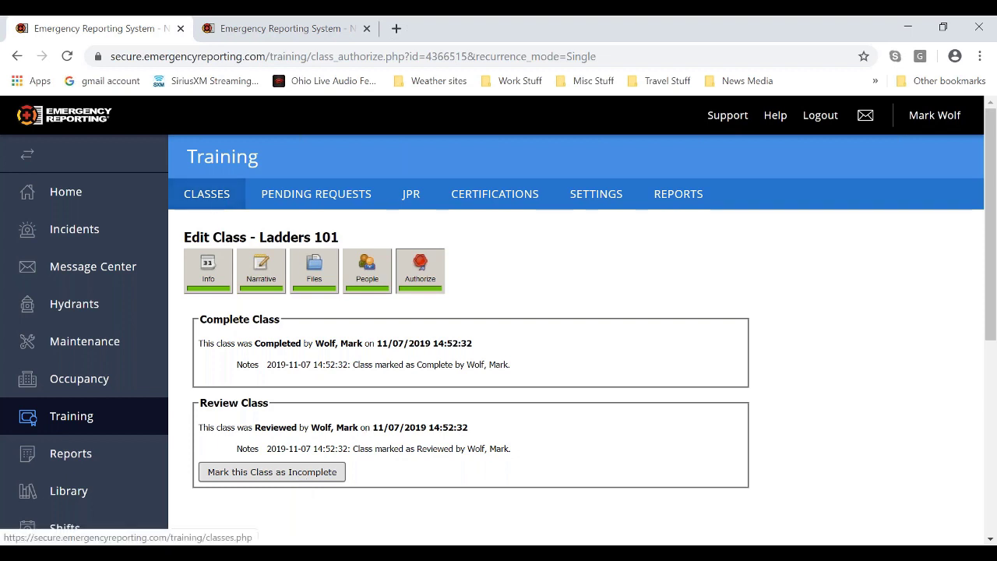
# Return to the class list, filter it by the Template (Complete) status and look through the templates
pyautogui.click(220, 201)
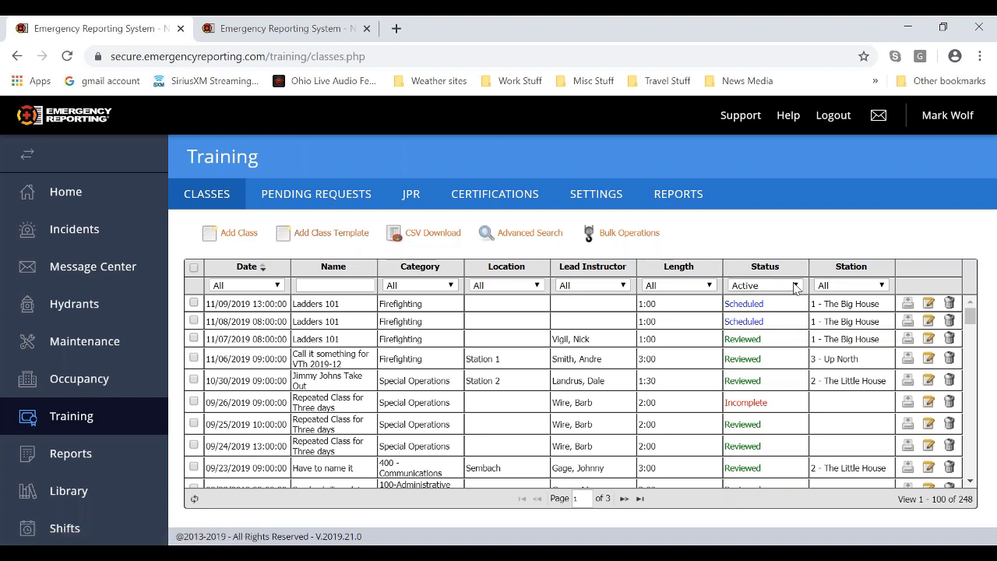
pyautogui.click(768, 285)
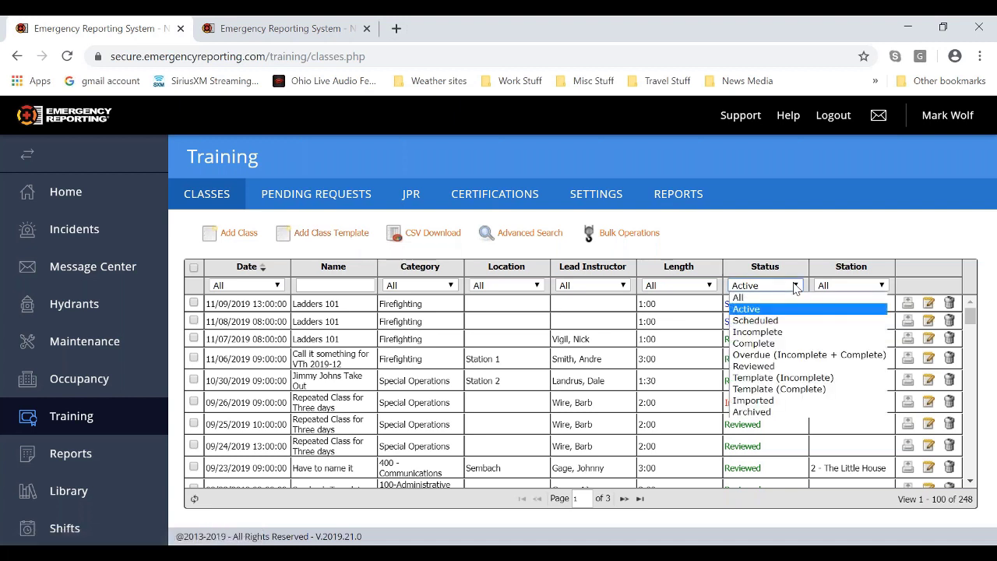
pyautogui.click(807, 389)
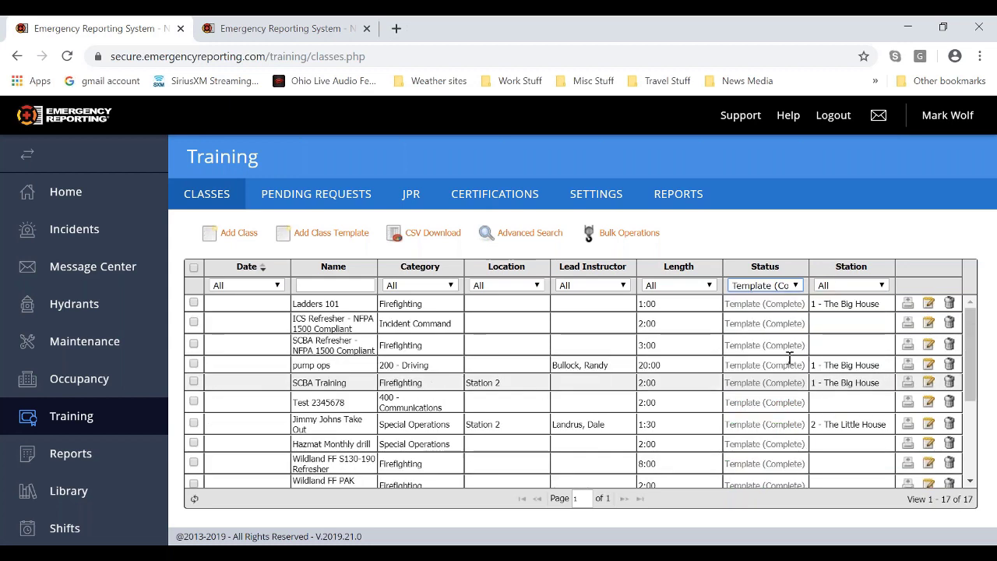
pyautogui.scroll(-5, 772, 335)
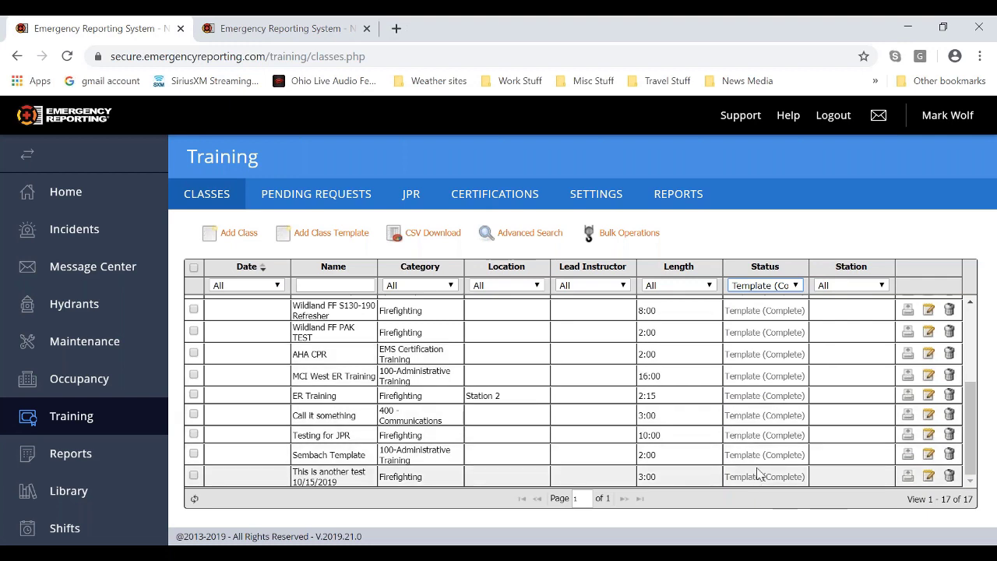
pyautogui.scroll(5, 755, 474)
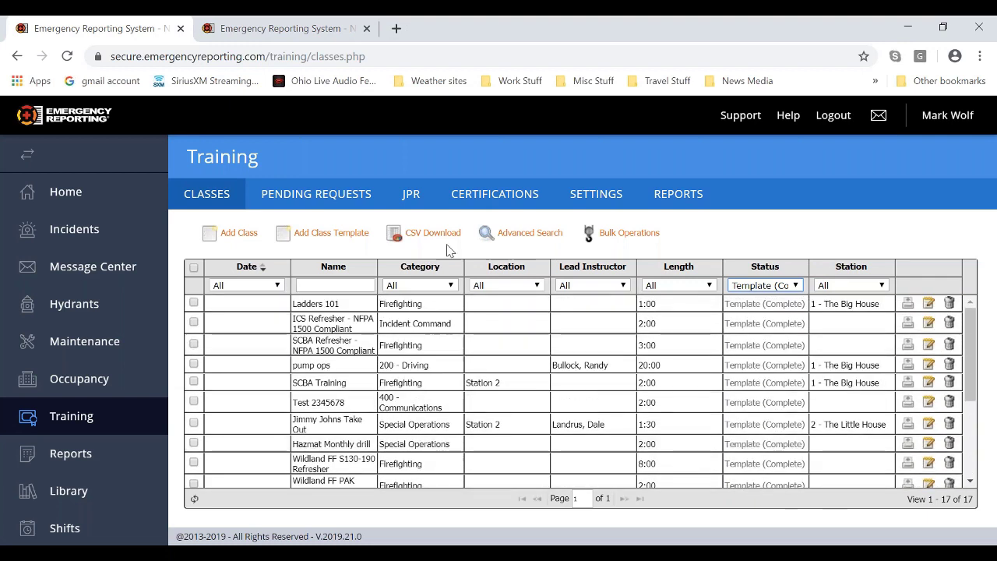
# Add a new class template from scratch named "Vth 2019-12"
pyautogui.click(328, 235)
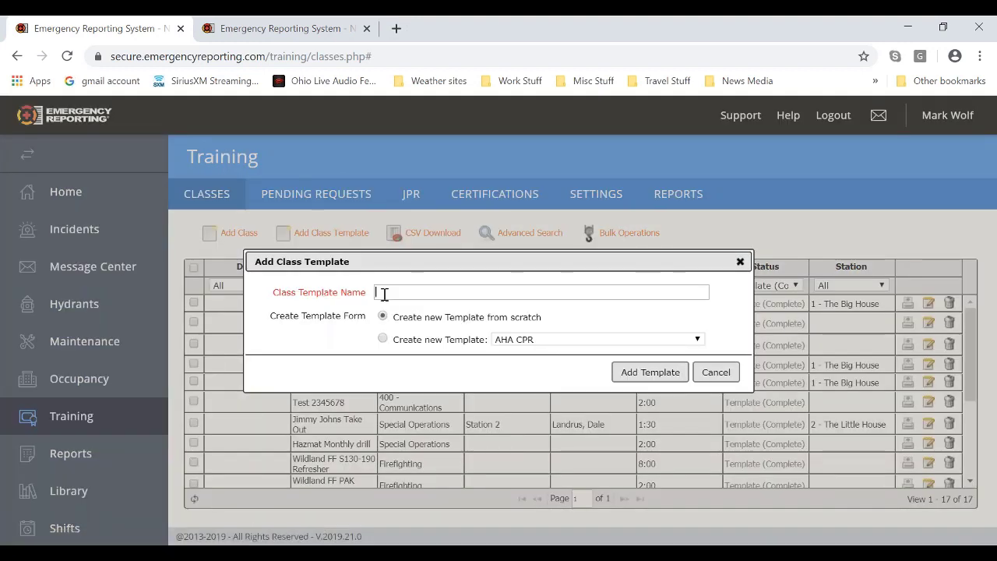
pyautogui.click(384, 294)
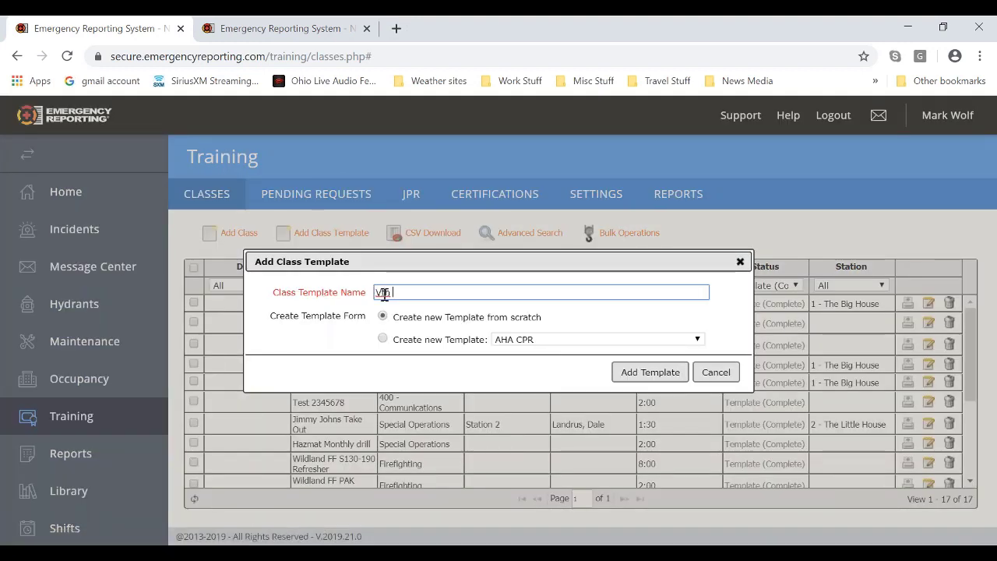
pyautogui.write('VFD 2019')
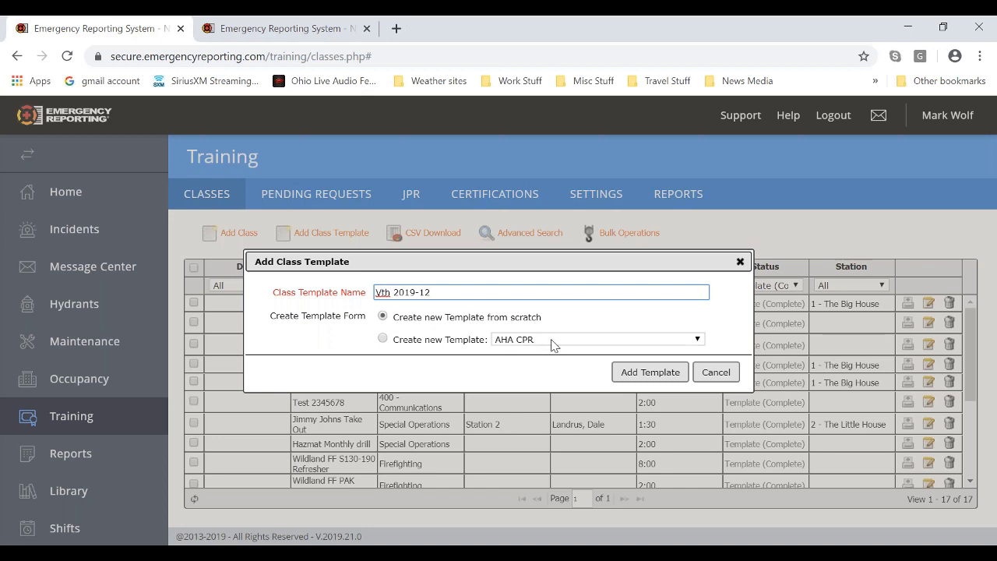
pyautogui.click(647, 373)
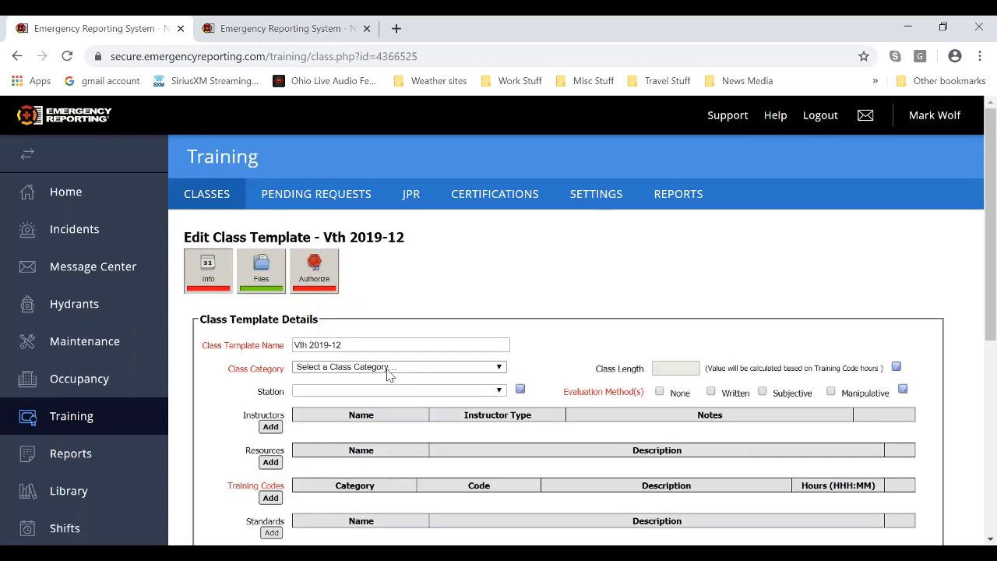
# Set the template's class category to 400 - Communications and open the selection of training codes to add
pyautogui.click(498, 368)
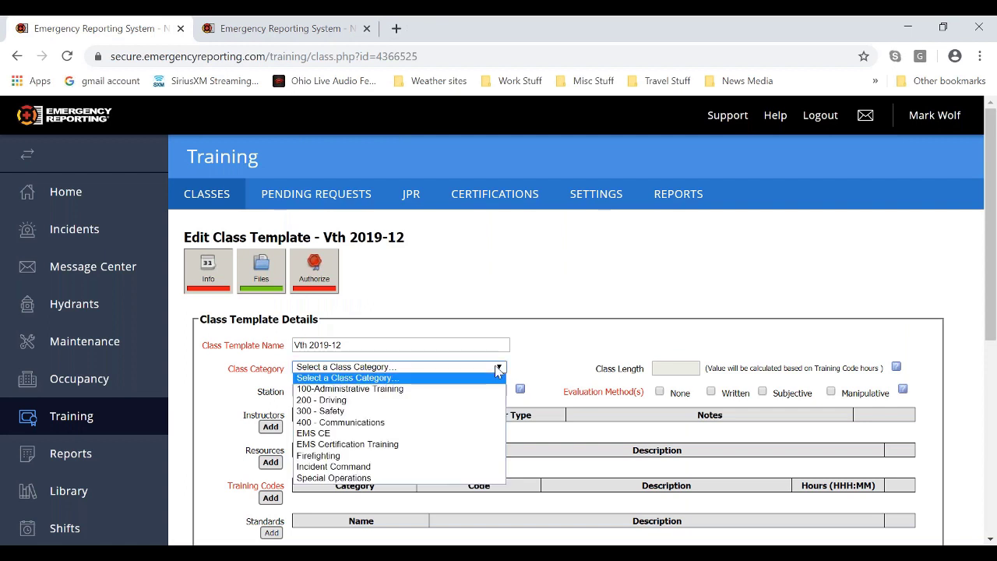
pyautogui.click(366, 420)
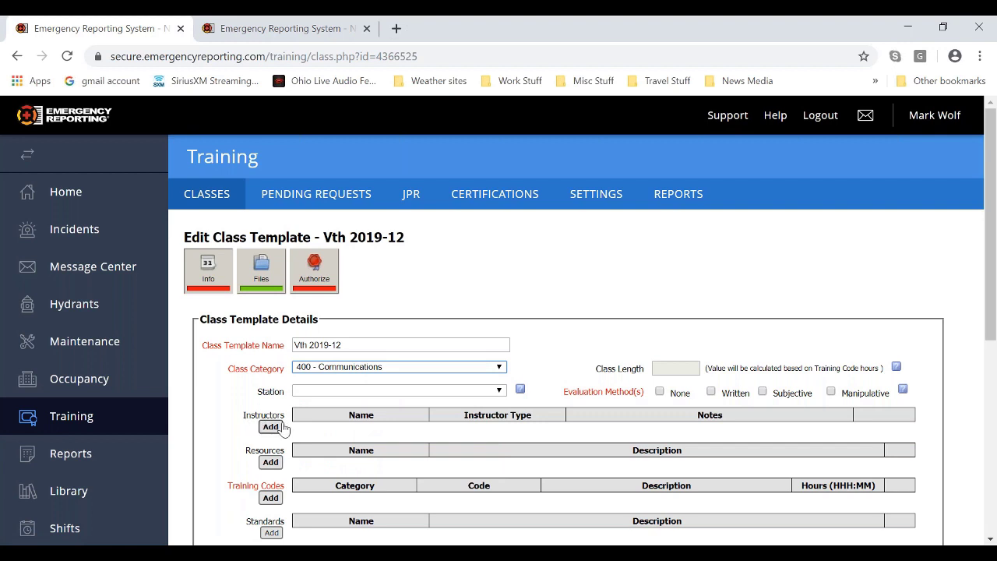
pyautogui.scroll(-1, 285, 428)
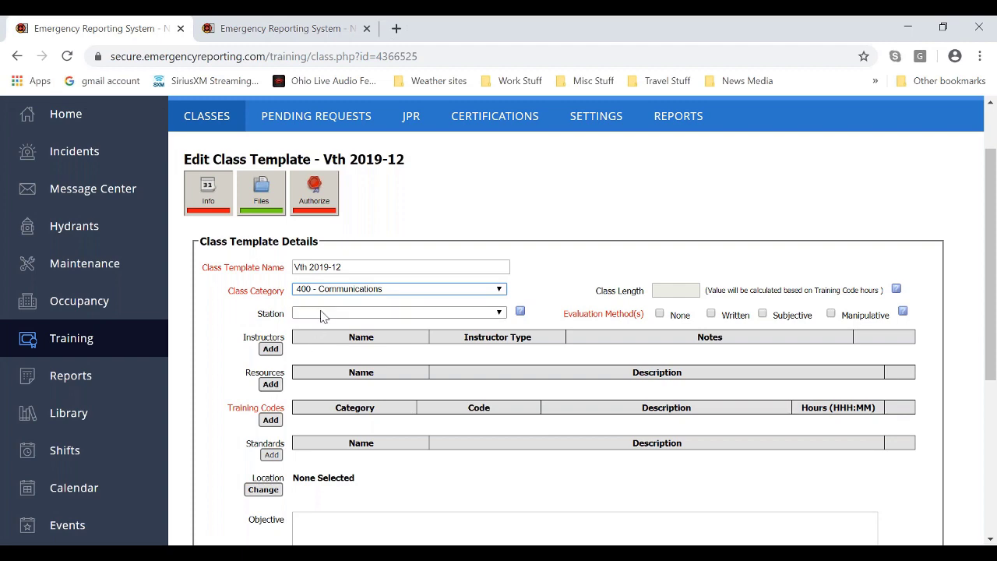
pyautogui.click(270, 420)
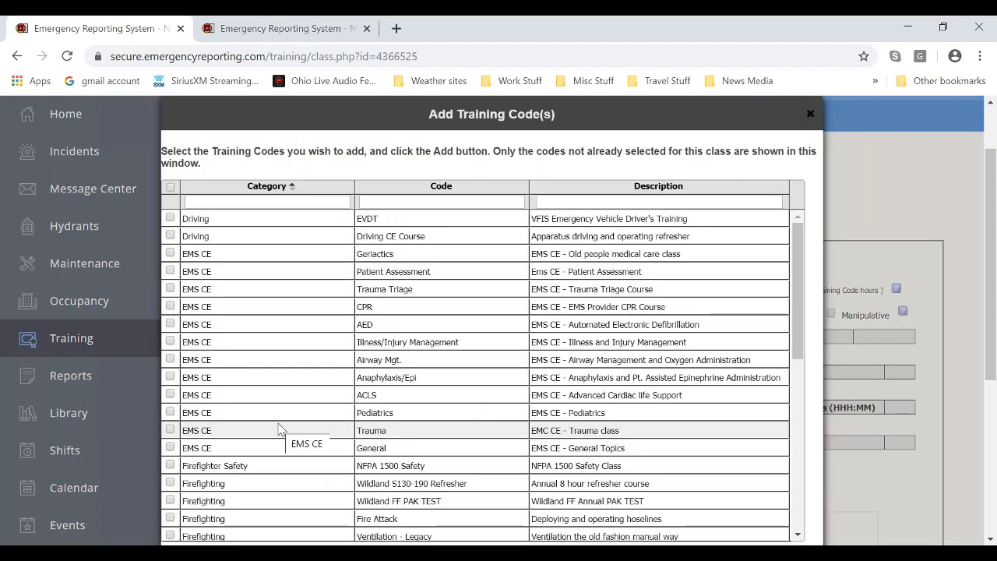
pyautogui.click(397, 201)
pyautogui.write('mm')
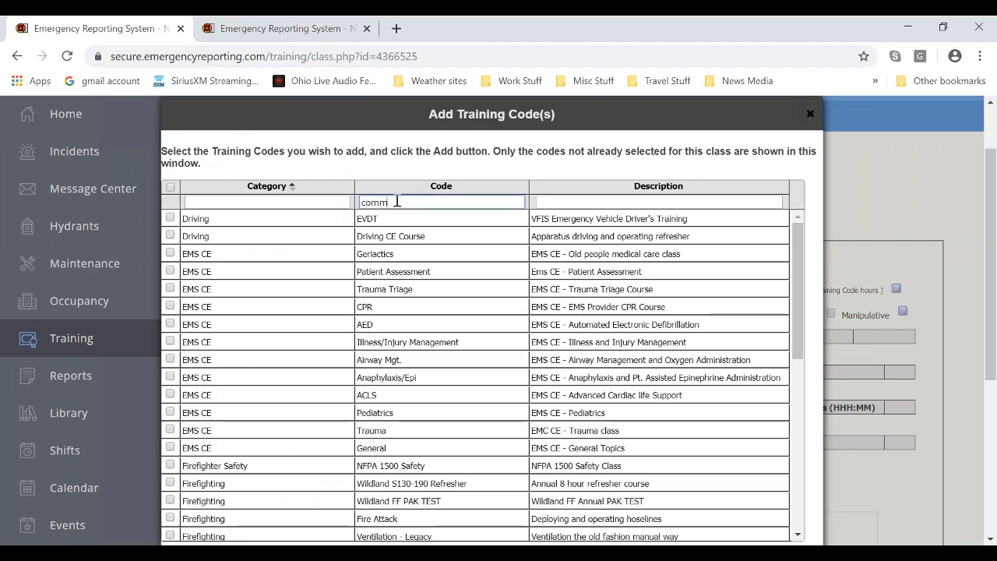
pyautogui.press('BackSpace')
pyautogui.press('BackSpace')
pyautogui.press('BackSpace')
pyautogui.press('BackSpace')
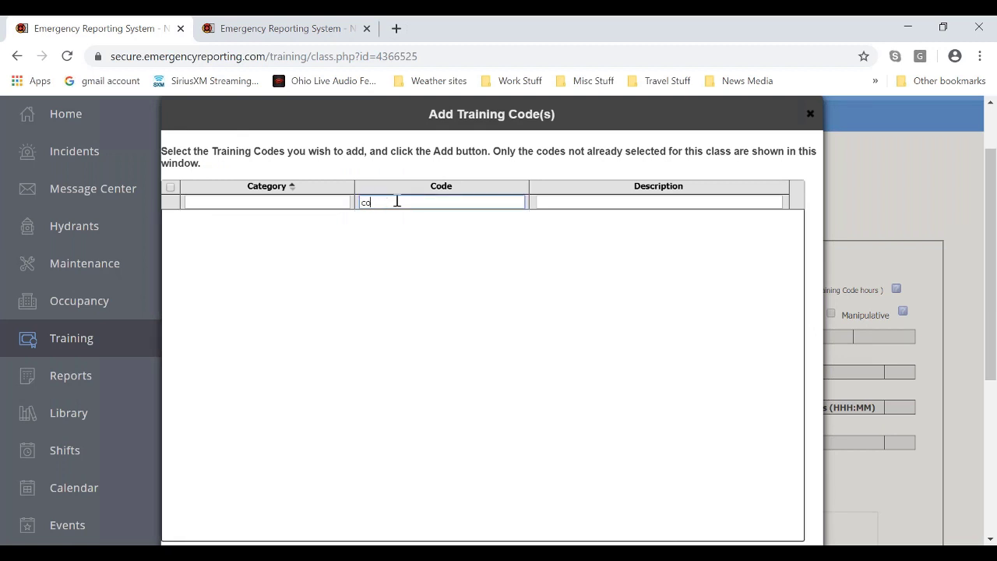
# Filter the training codes by the description "comm" and add the IC Refresher code to the template
pyautogui.click(550, 201)
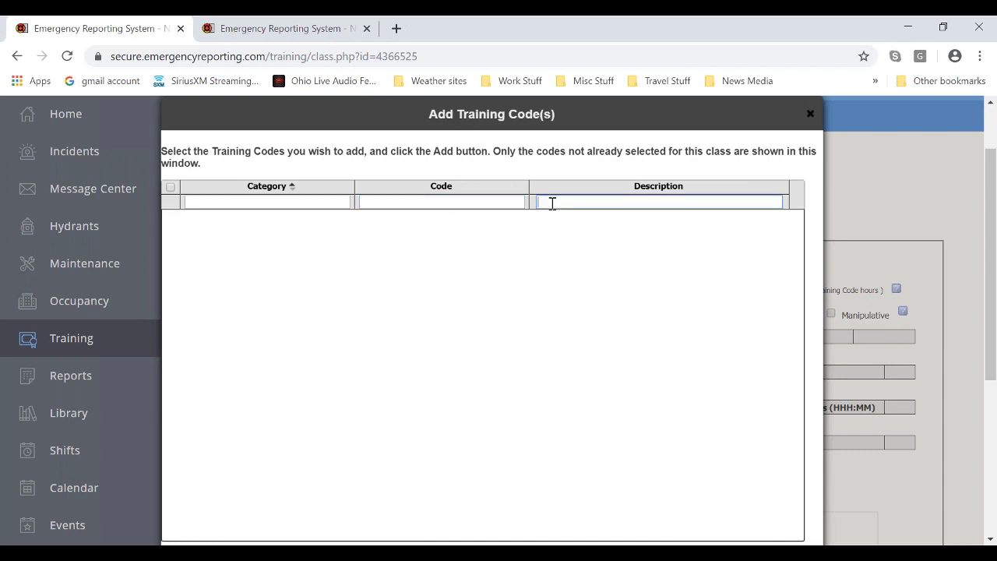
pyautogui.write('comm')
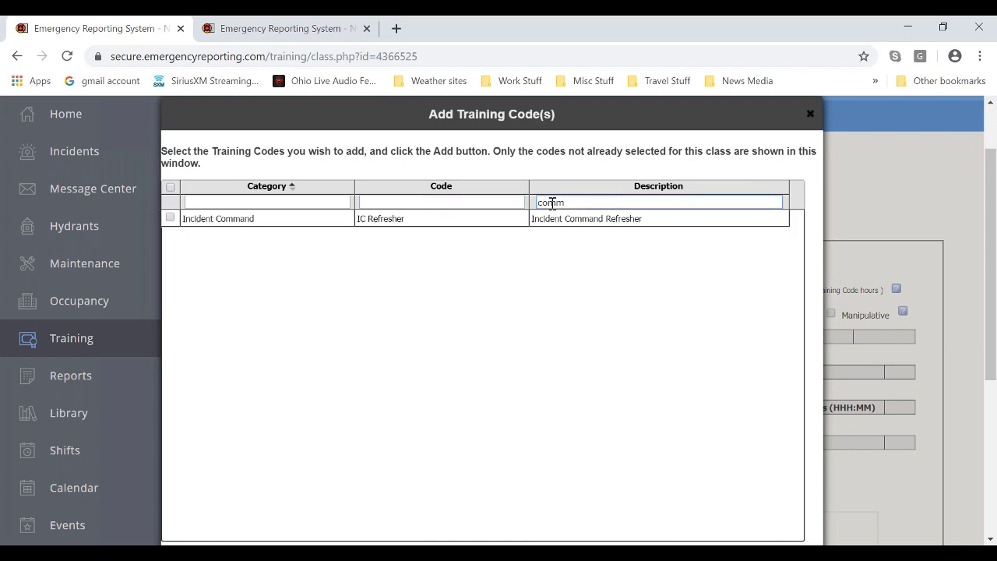
pyautogui.scroll(1, 553, 203)
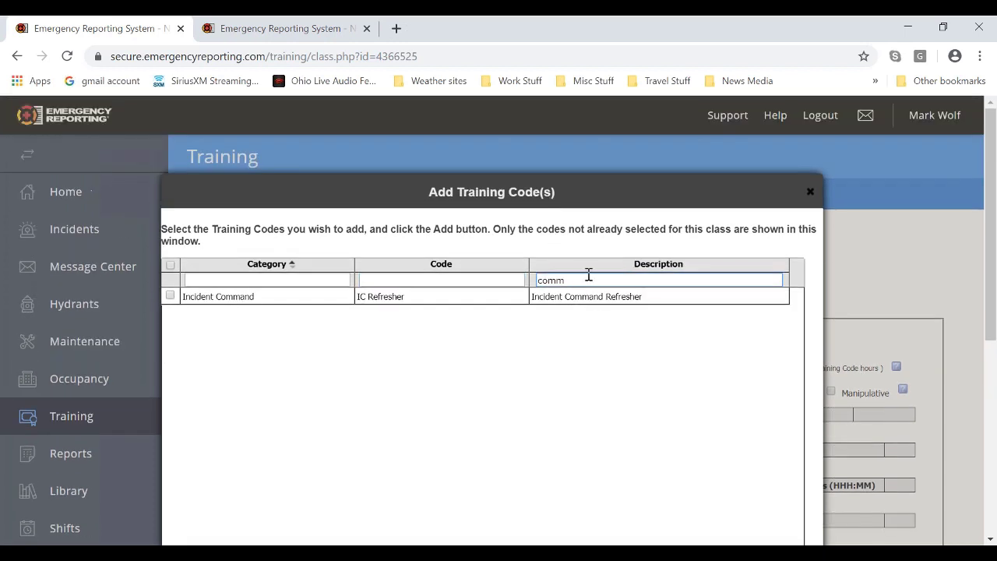
pyautogui.click(172, 296)
pyautogui.scroll(-6, 304, 385)
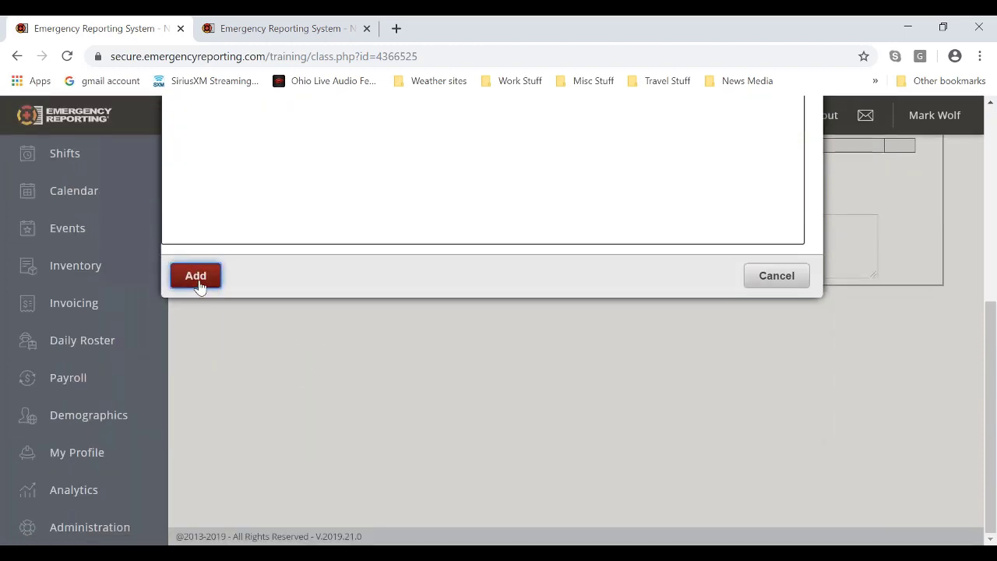
pyautogui.click(196, 276)
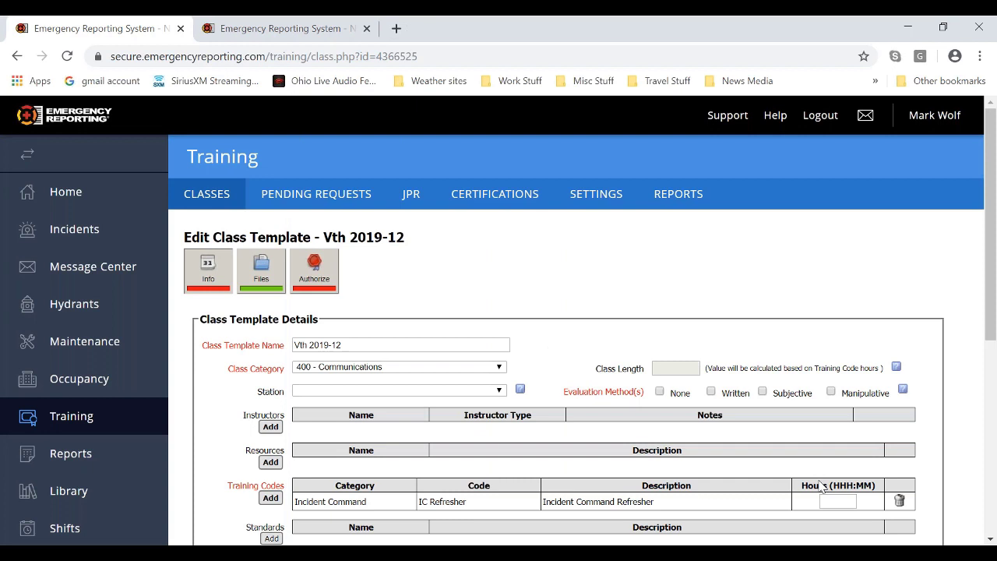
# Set the IC Refresher code's hours to 002:00 and choose Written as the evaluation method
pyautogui.scroll(-1, 827, 468)
pyautogui.click(830, 423)
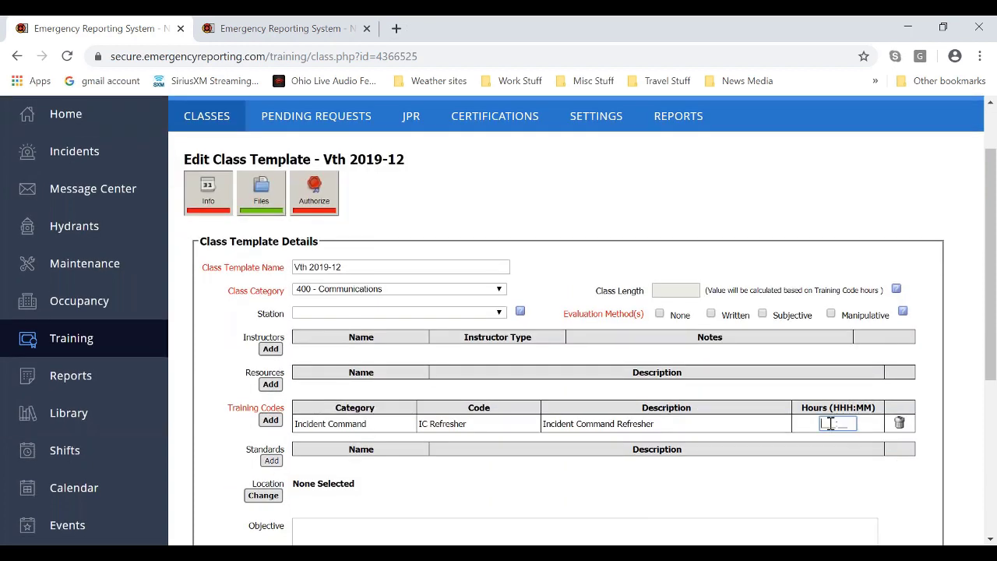
pyautogui.write('00200')
pyautogui.press('Tab')
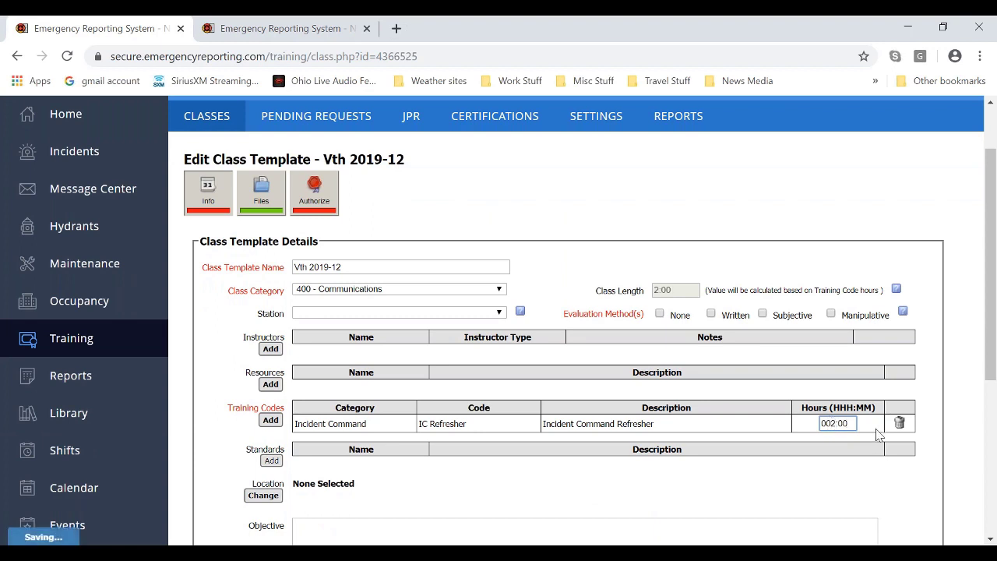
pyautogui.click(711, 313)
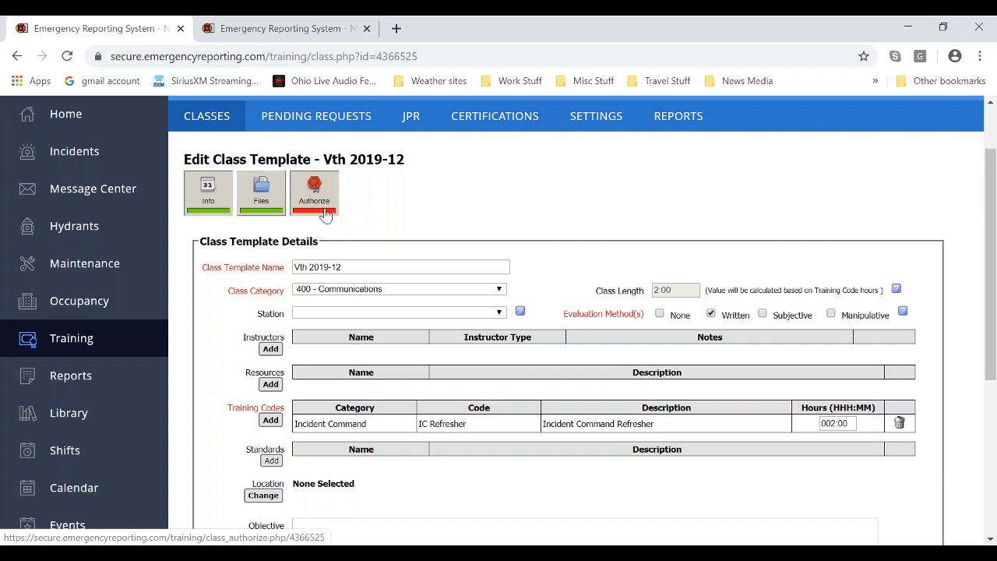
# Add the ISO - 580.C - Officer Training industry standard to the class template
pyautogui.scroll(-1, 409, 323)
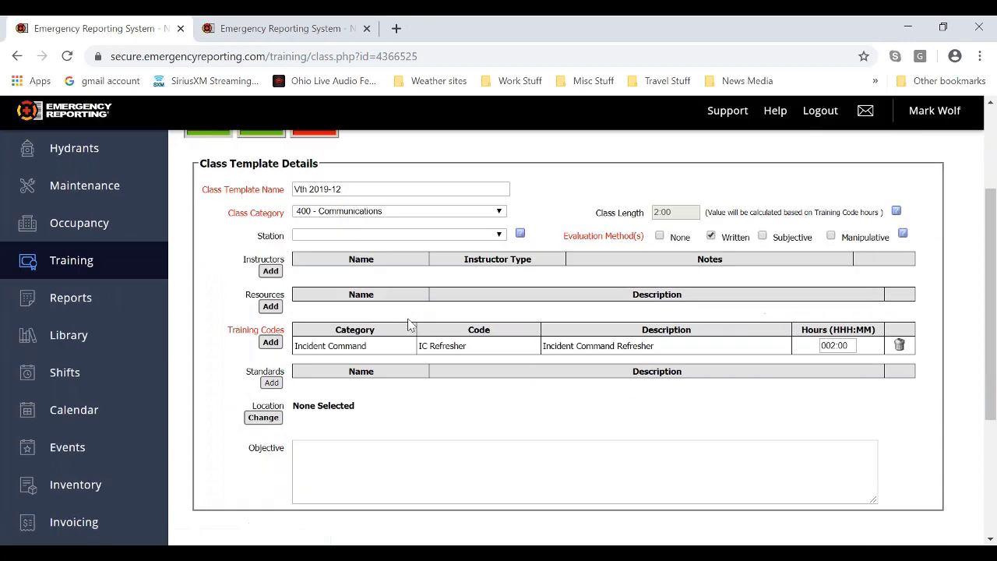
pyautogui.click(271, 382)
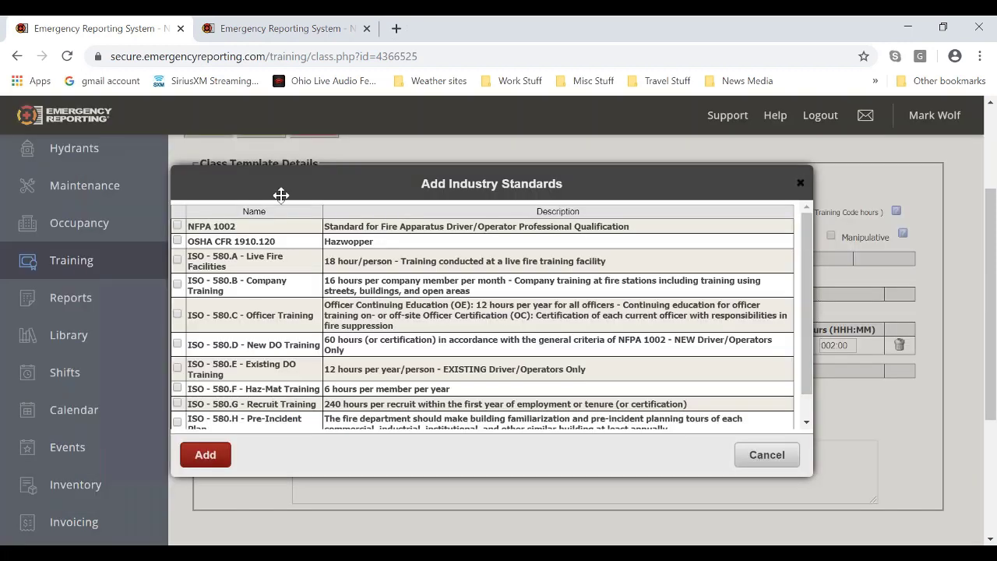
pyautogui.click(178, 315)
pyautogui.click(205, 454)
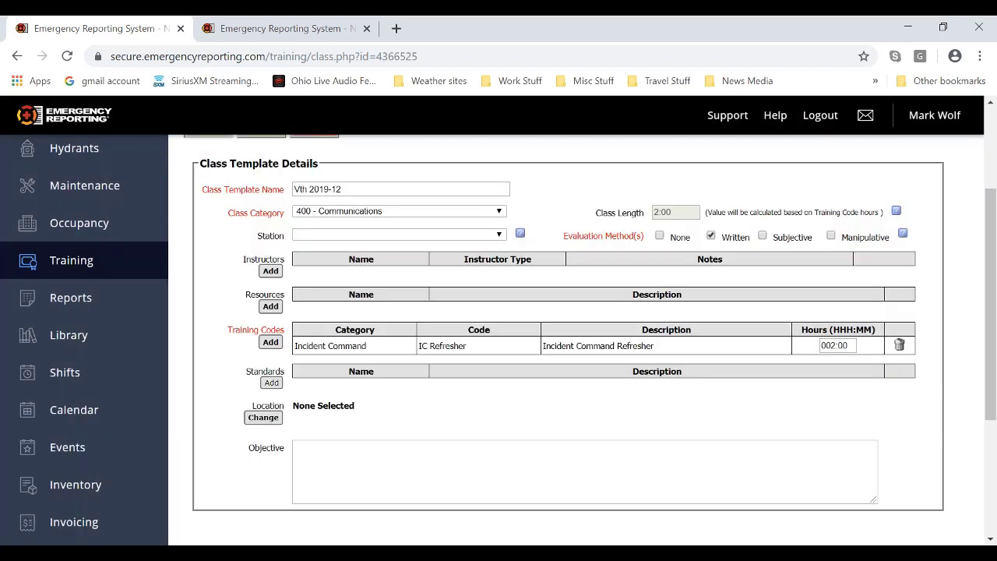
# Set the template's location to the existing location NFA - National Fire Acedemy
pyautogui.click(279, 435)
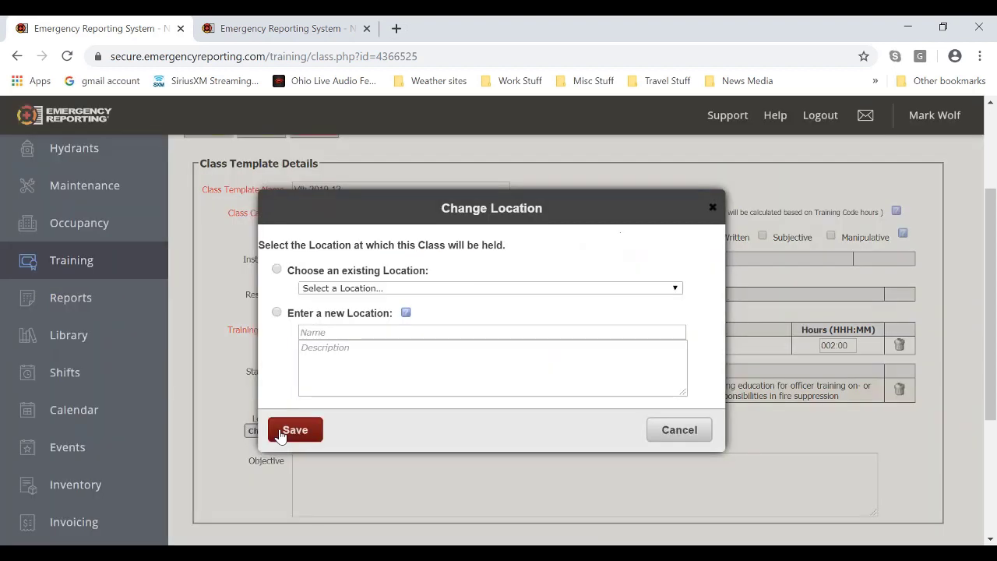
pyautogui.click(430, 288)
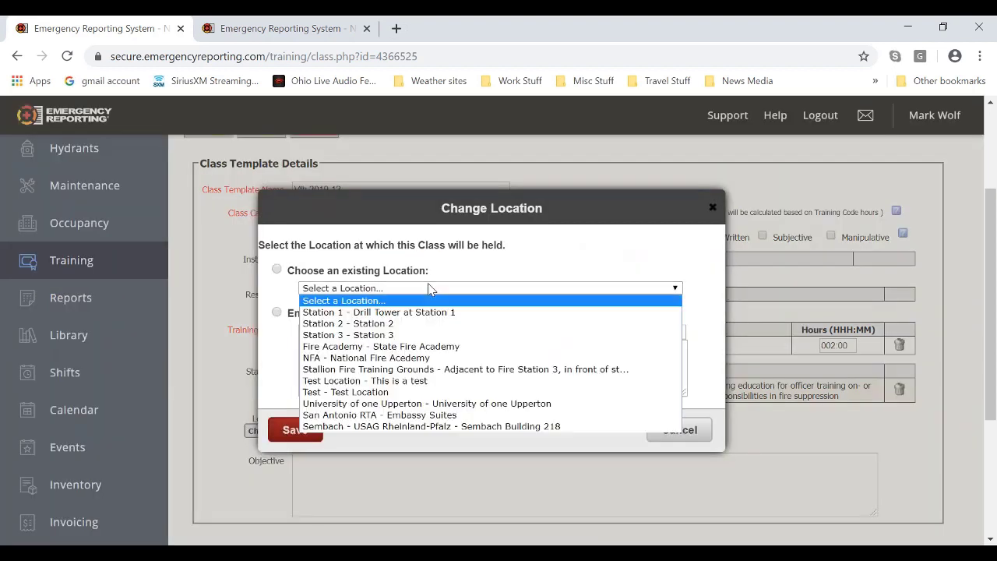
pyautogui.click(391, 357)
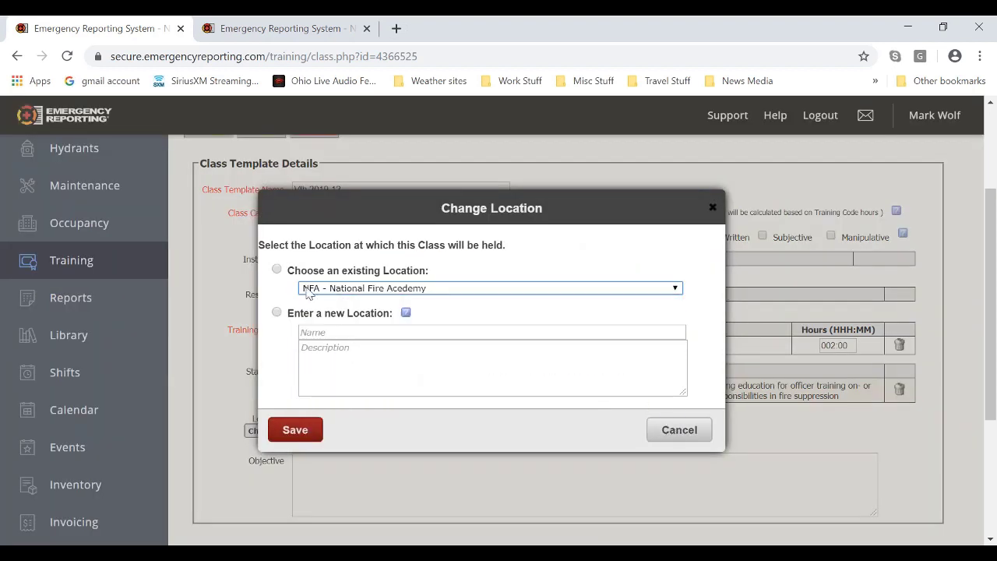
pyautogui.click(277, 269)
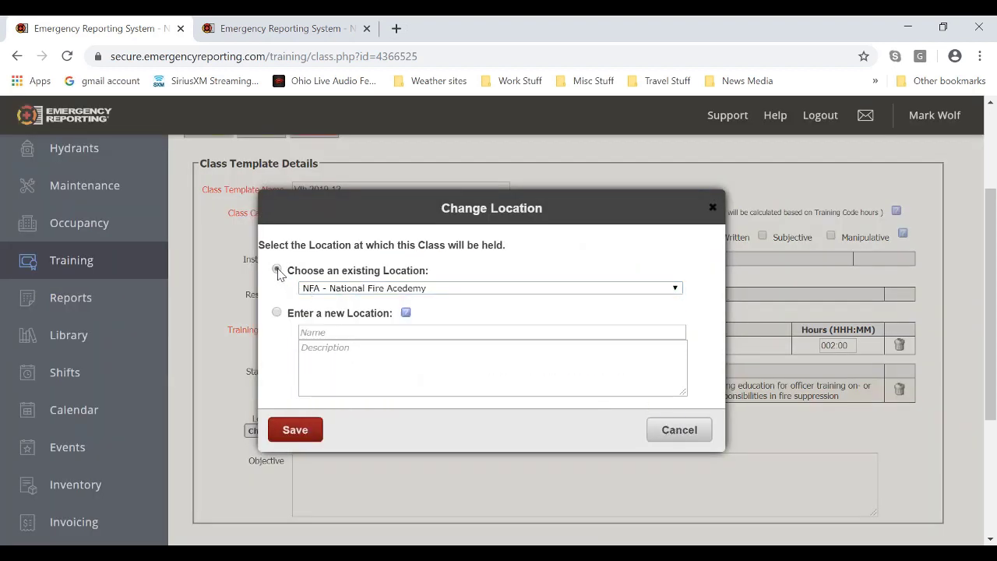
pyautogui.click(302, 431)
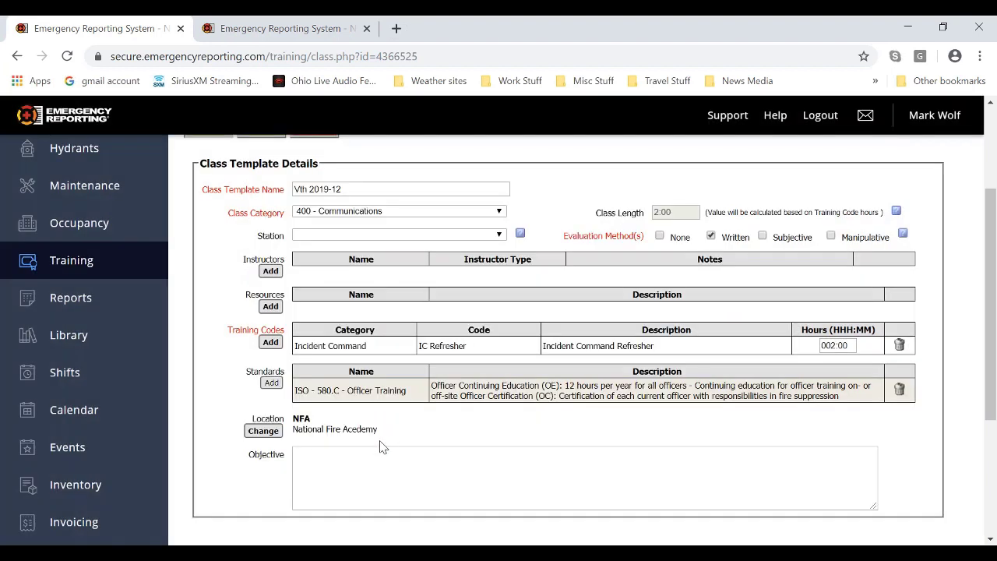
# Authorize the Vth 2019-12 template with the account password, set it as complete and reviewed, and check it in the class list
pyautogui.click(308, 458)
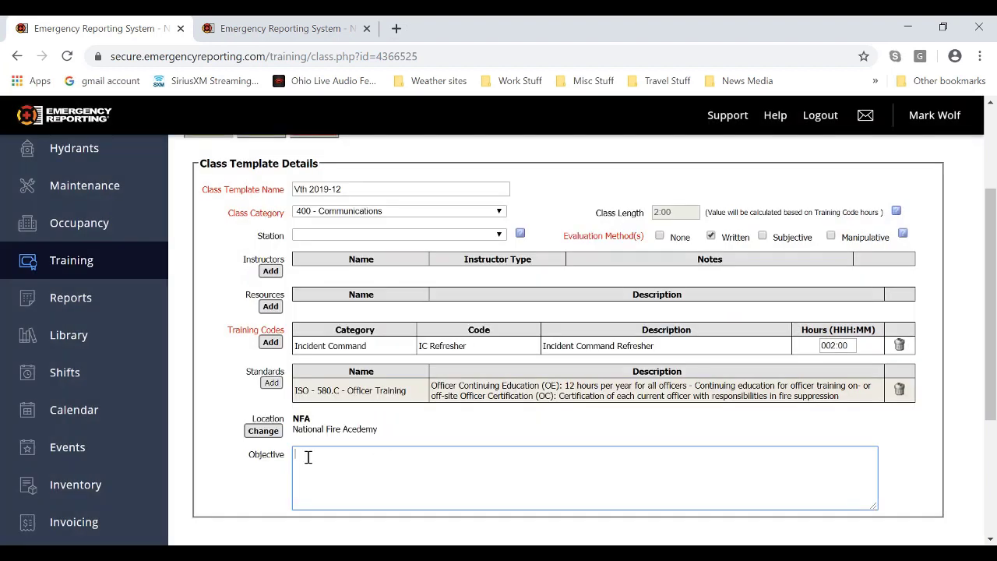
pyautogui.scroll(2, 308, 457)
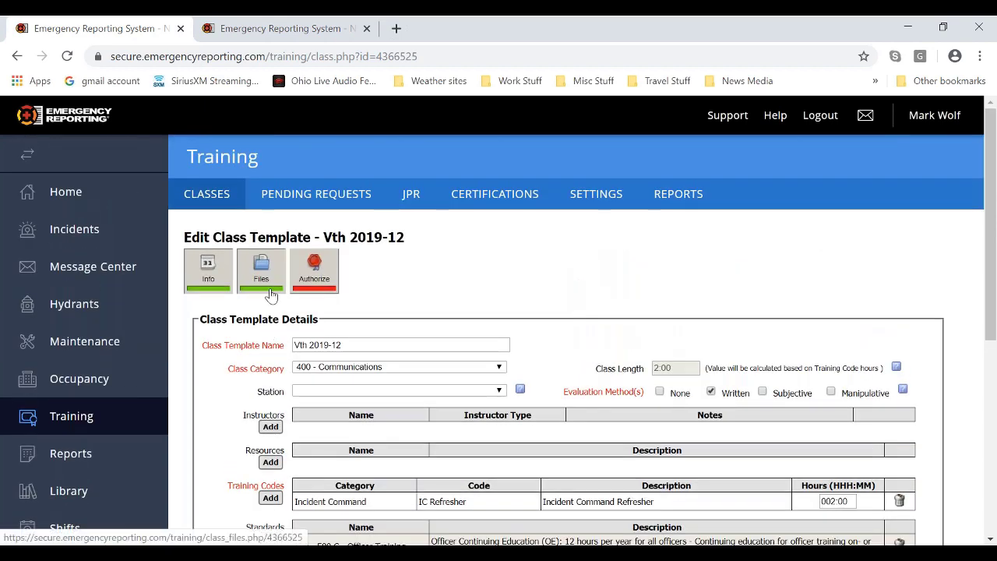
pyautogui.click(312, 274)
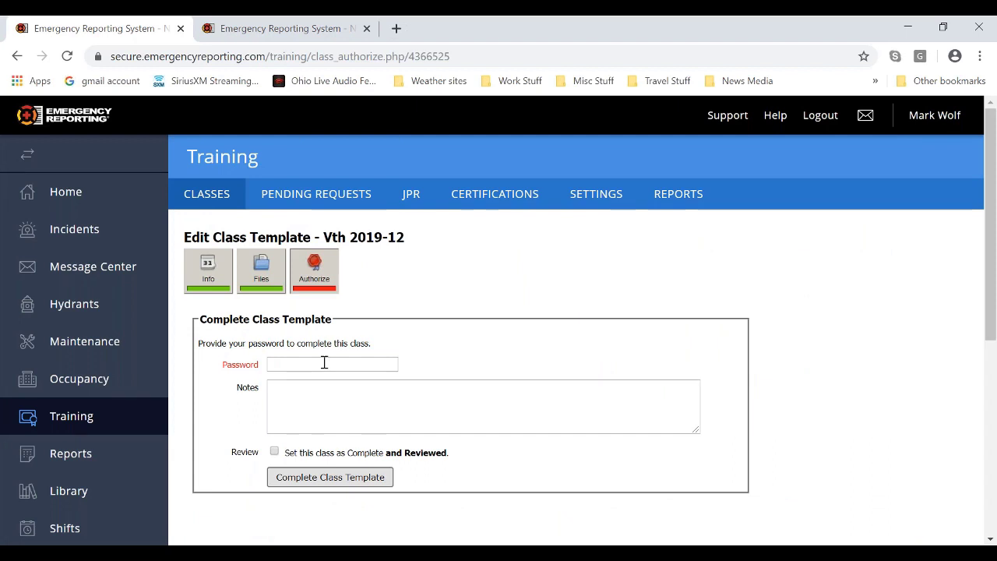
pyautogui.click(324, 364)
pyautogui.write('•••••')
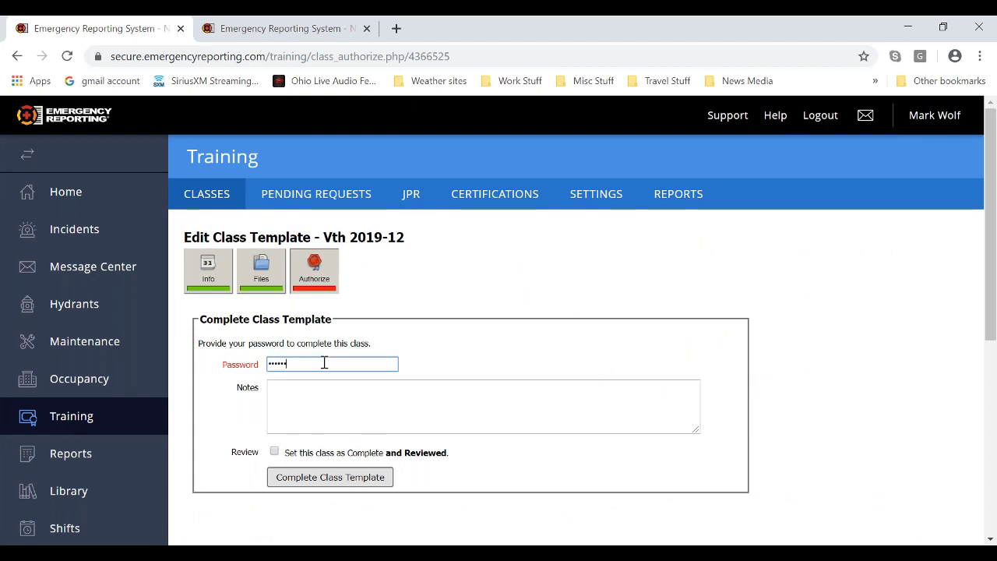
pyautogui.write('••')
pyautogui.click(274, 451)
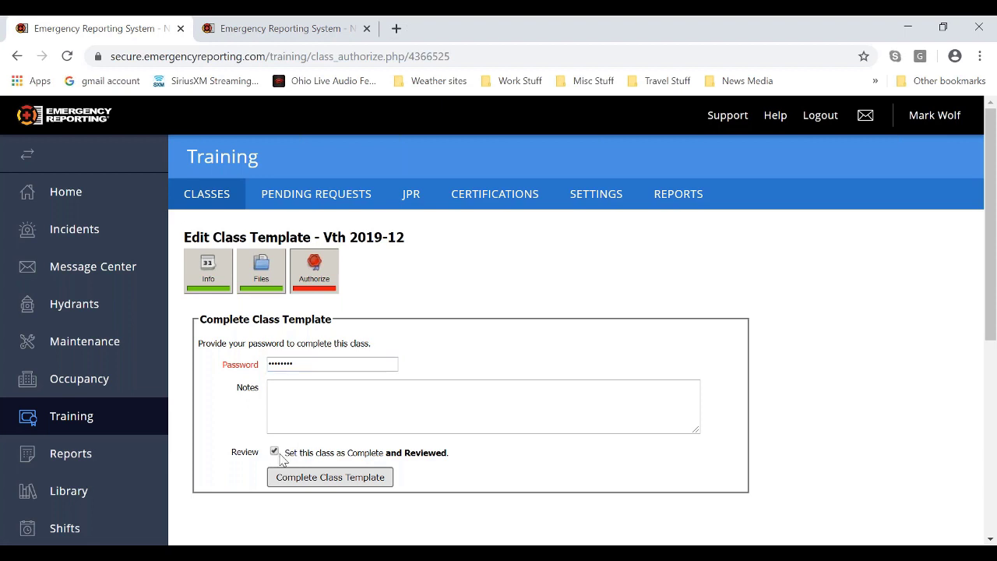
pyautogui.click(313, 478)
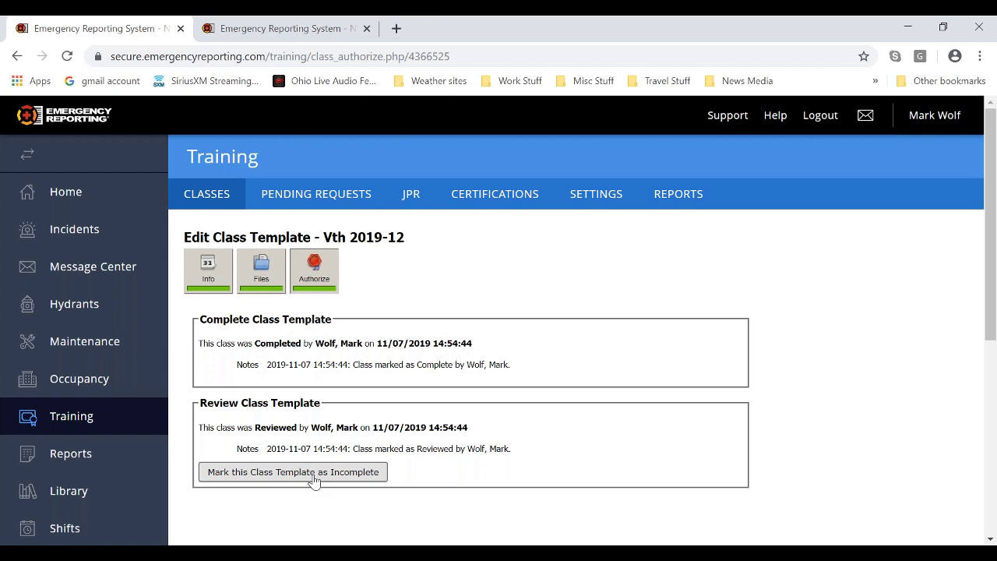
pyautogui.click(233, 198)
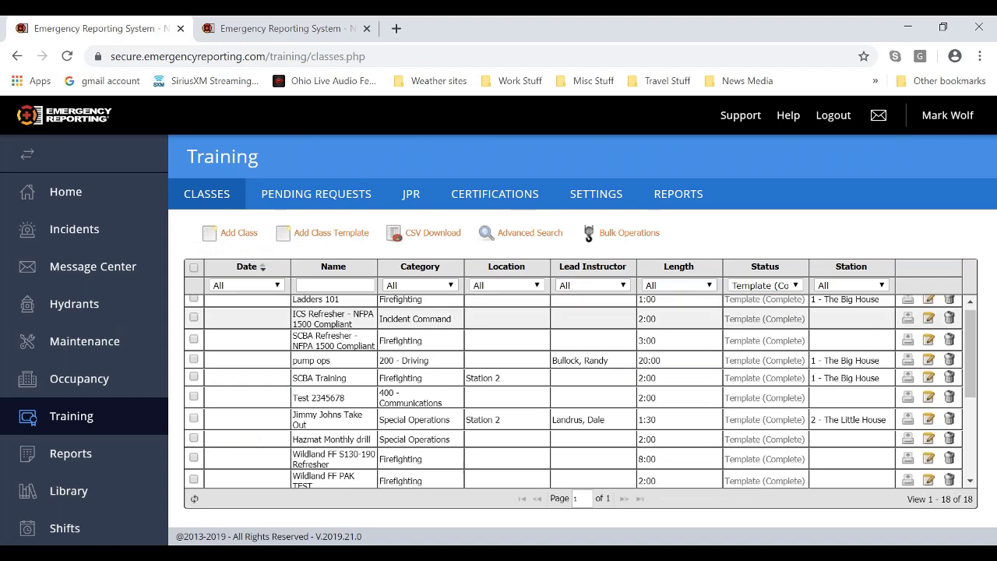
pyautogui.scroll(-3, 753, 304)
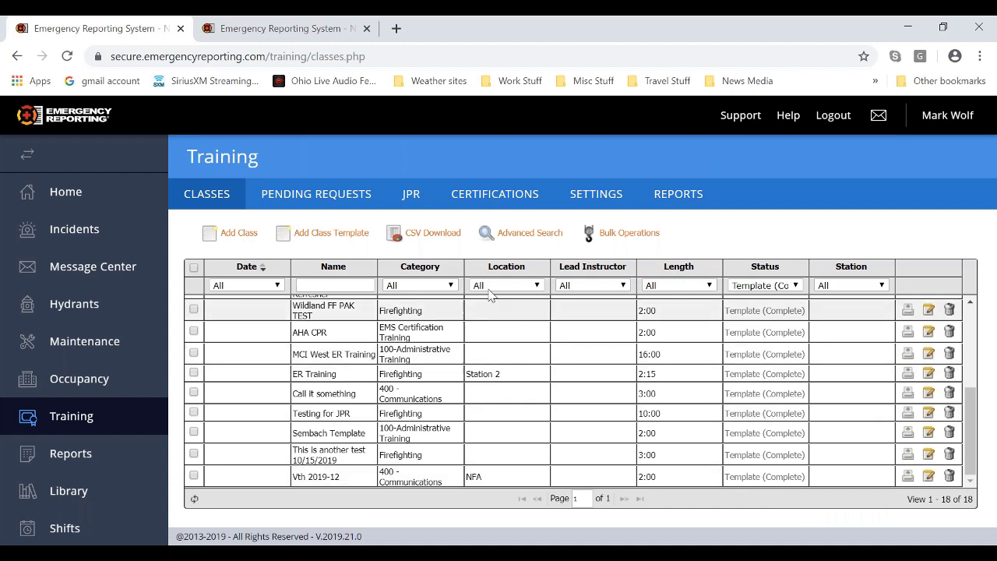
# Review the NFPA 1500 setting, class templates and personnel of the CVG RTA TEST job performance requirement, and save it
pyautogui.click(412, 197)
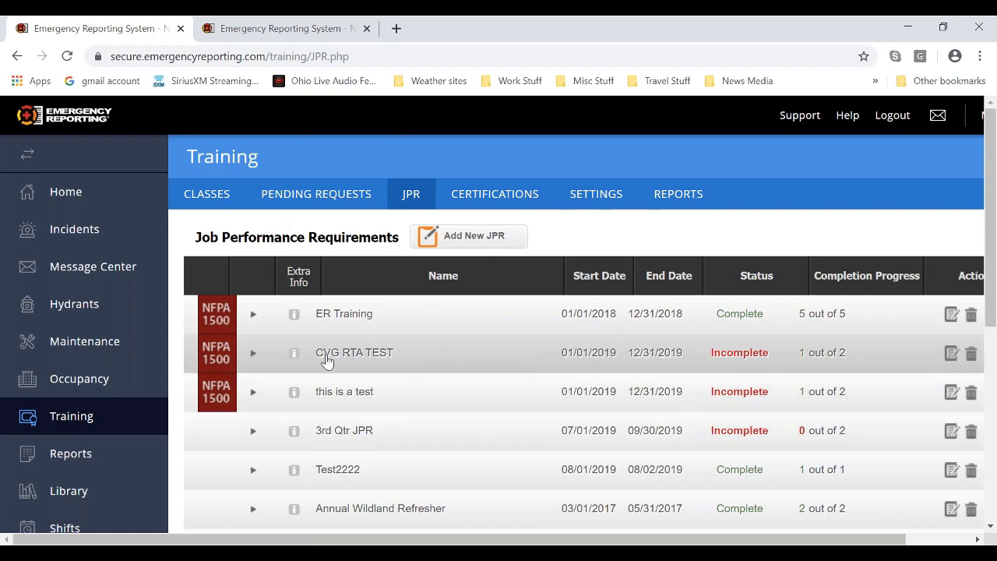
pyautogui.click(253, 357)
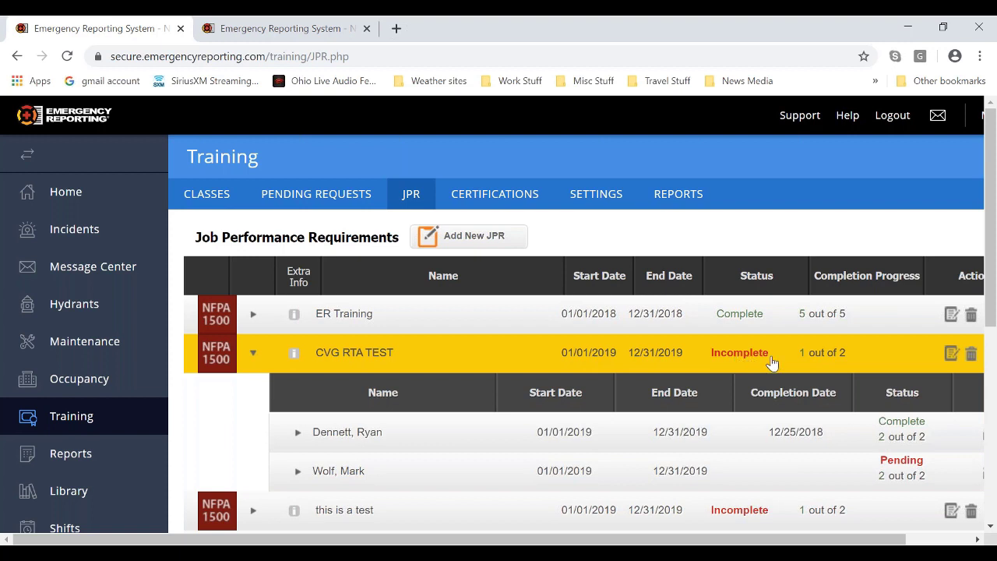
pyautogui.click(952, 355)
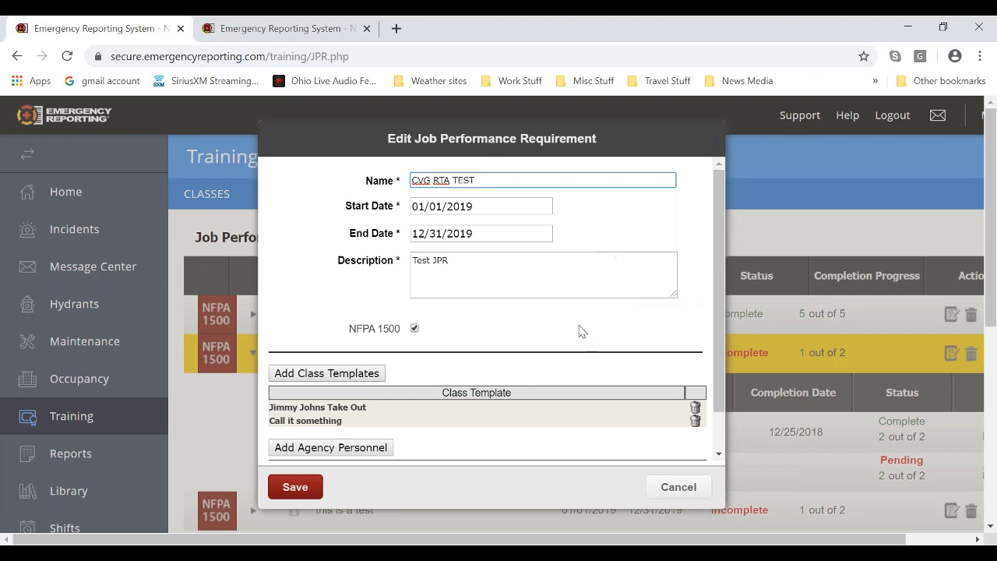
pyautogui.moveTo(350, 334); pyautogui.dragTo(405, 336)
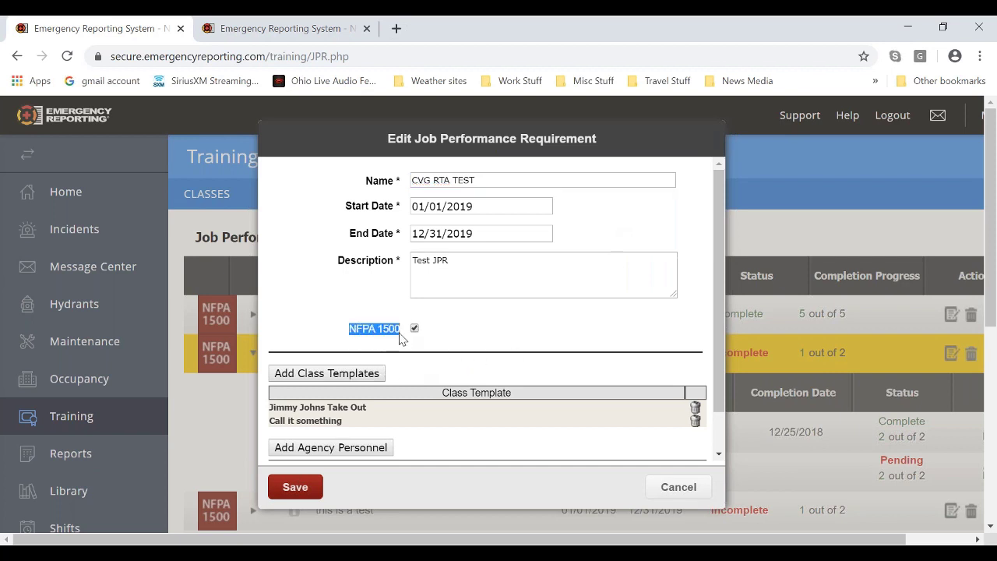
pyautogui.click(435, 337)
pyautogui.moveTo(719, 341); pyautogui.dragTo(724, 402)
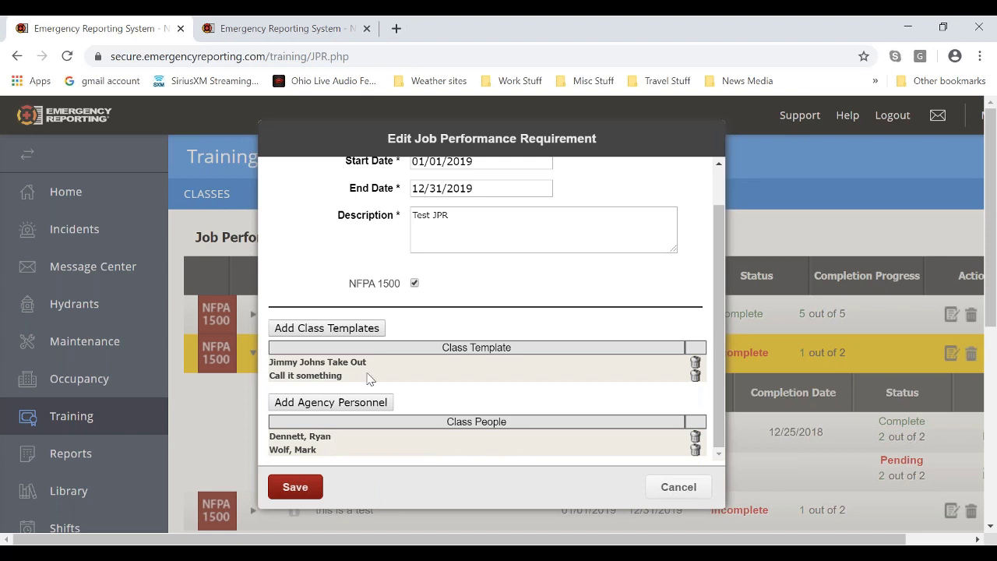
pyautogui.click(308, 488)
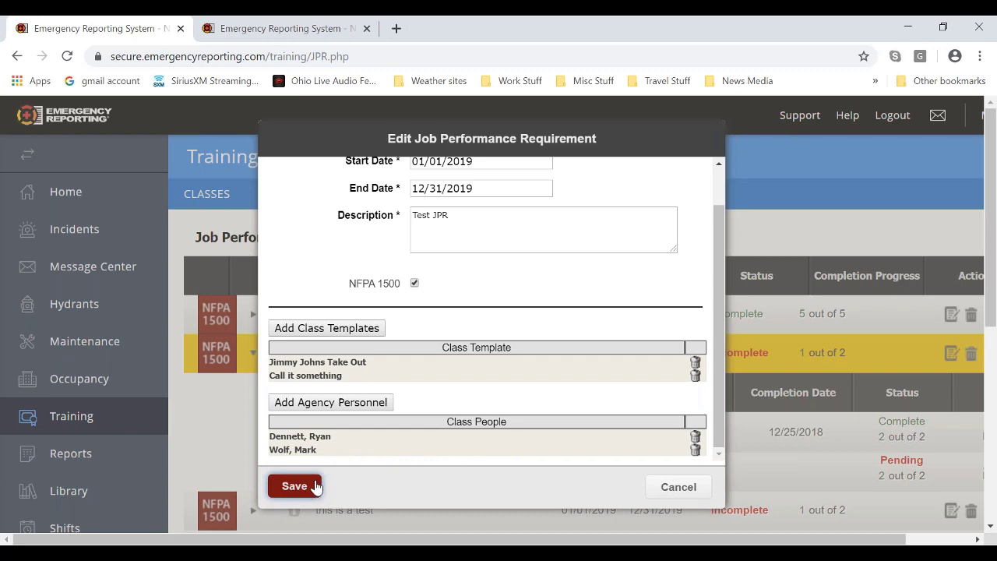
pyautogui.click(316, 487)
# Examine each person's completion status in the cpr job performance requirement
pyautogui.scroll(-3, 317, 483)
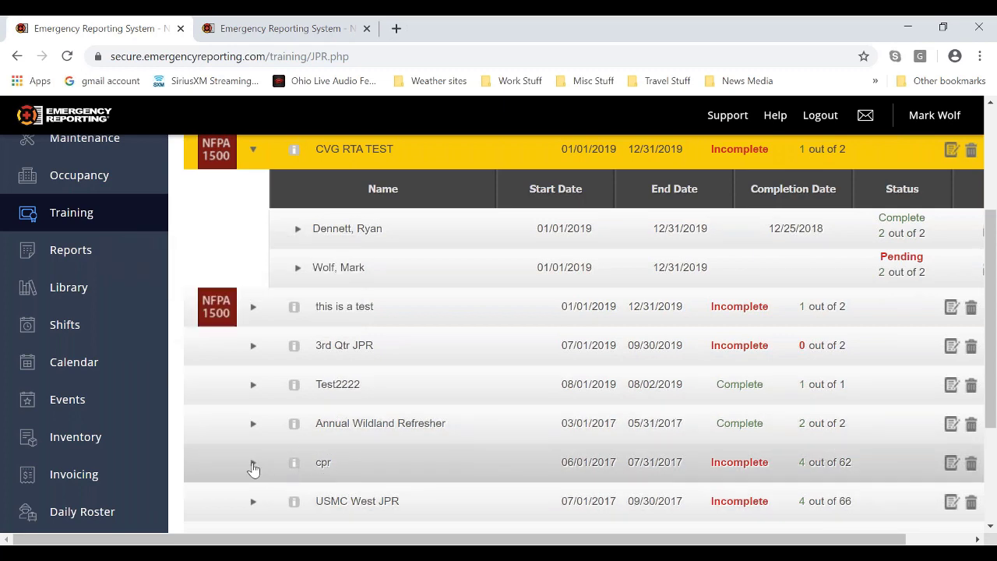
pyautogui.click(253, 467)
pyautogui.scroll(-2, 554, 447)
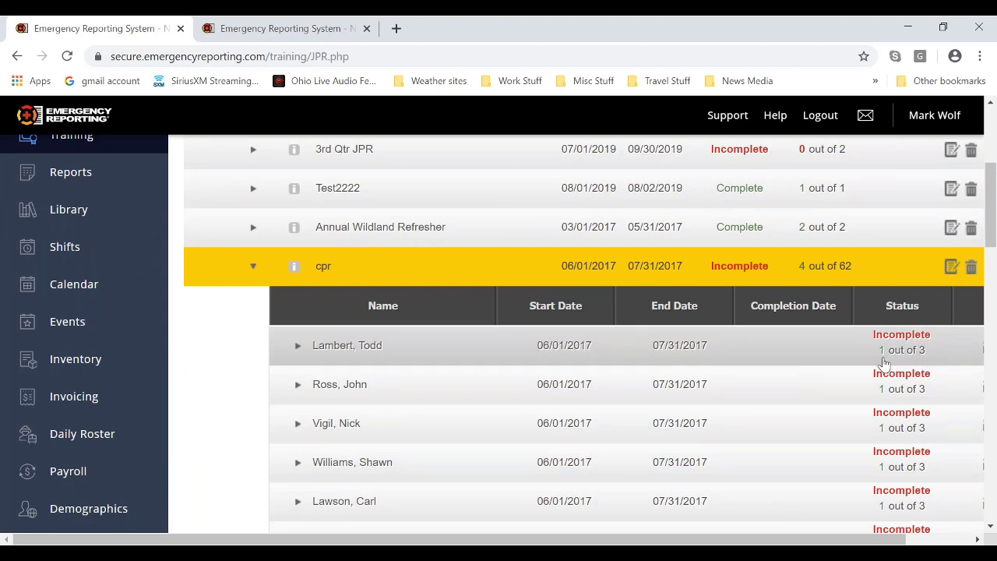
pyautogui.scroll(-3, 882, 364)
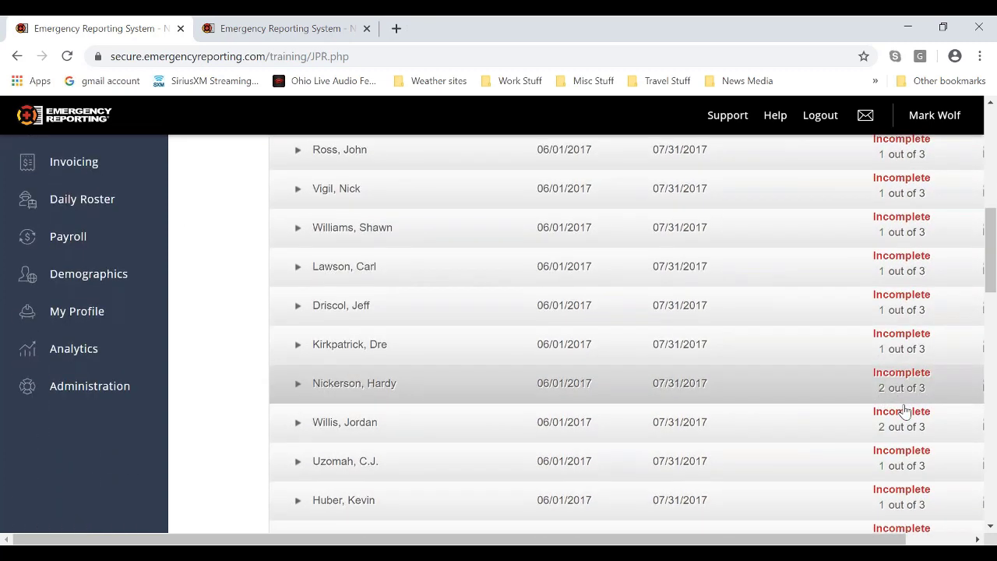
pyautogui.scroll(-2, 902, 414)
pyautogui.scroll(-3, 901, 417)
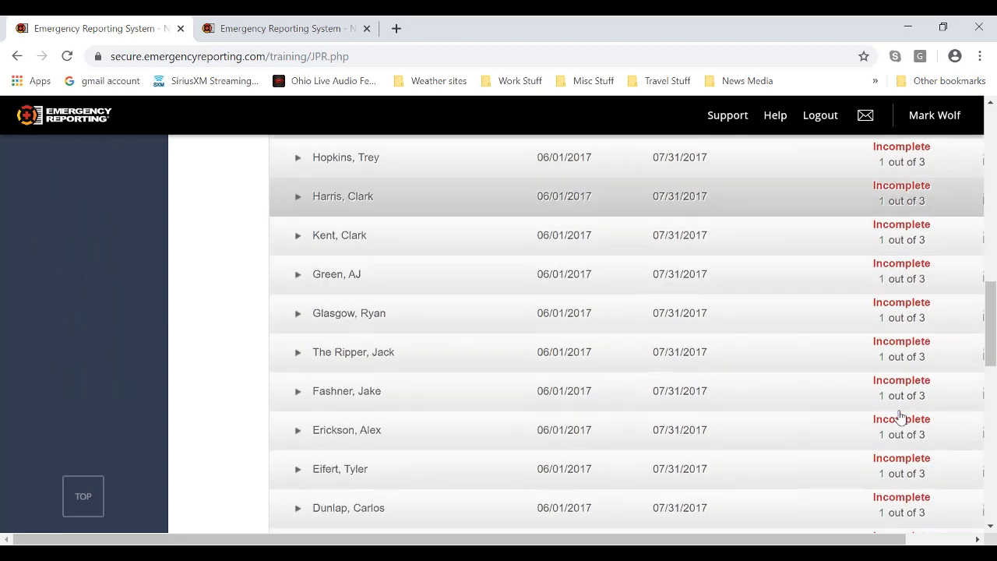
pyautogui.scroll(7, 900, 417)
pyautogui.scroll(5, 901, 416)
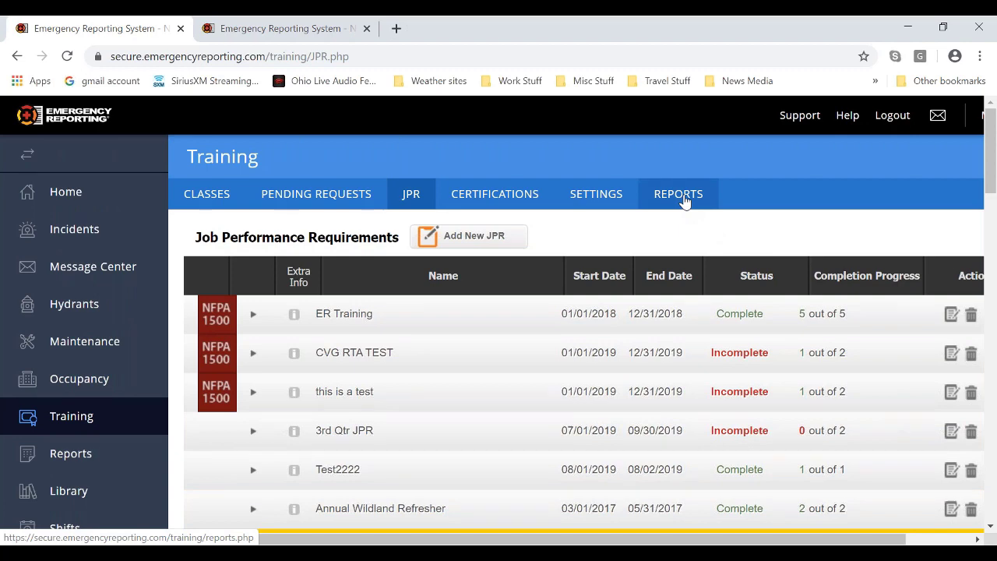
# Create report 1688, JPR Template Completion Status, for the year 2019 and the cpr JPR
pyautogui.click(682, 199)
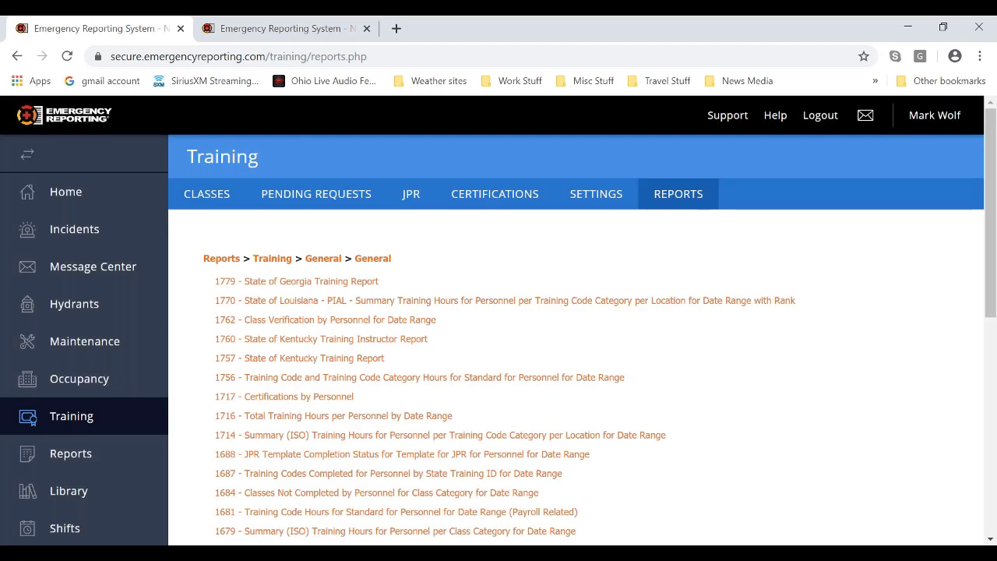
pyautogui.click(251, 462)
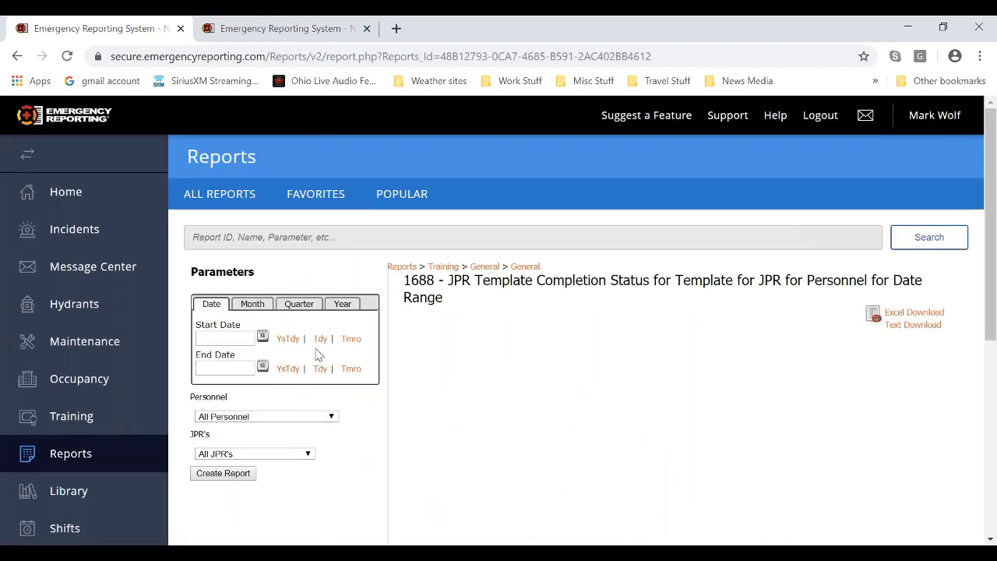
pyautogui.click(342, 306)
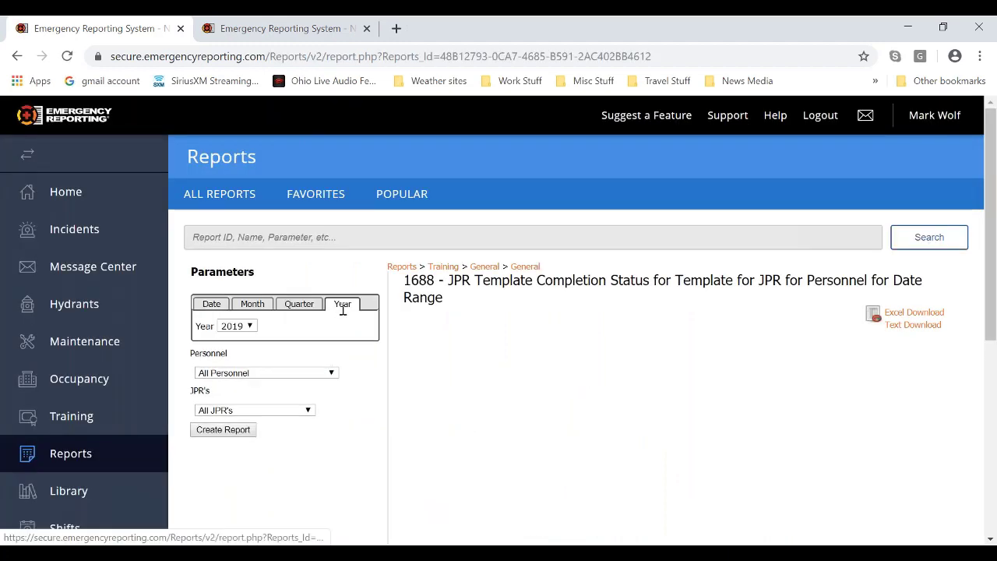
pyautogui.click(309, 413)
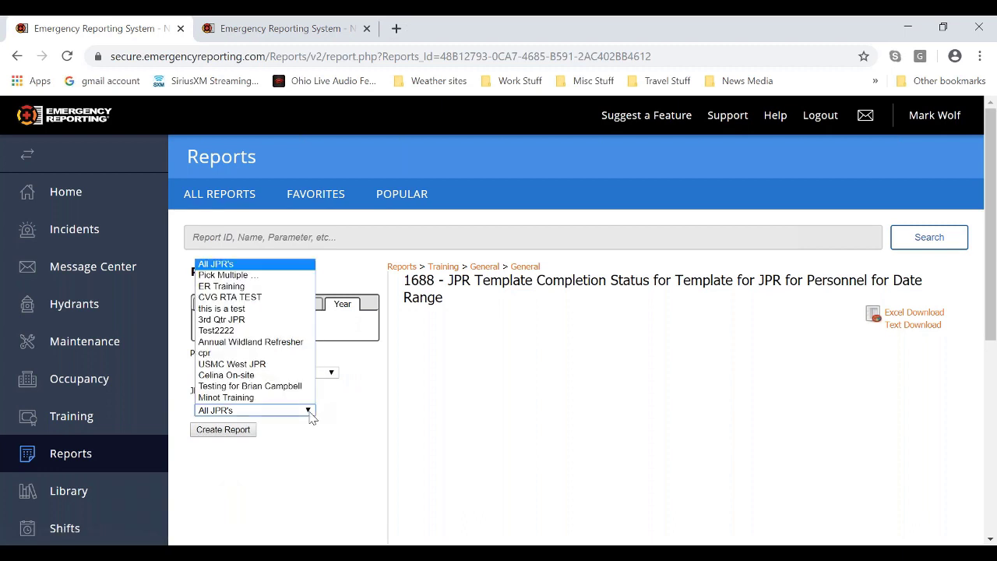
pyautogui.click(234, 356)
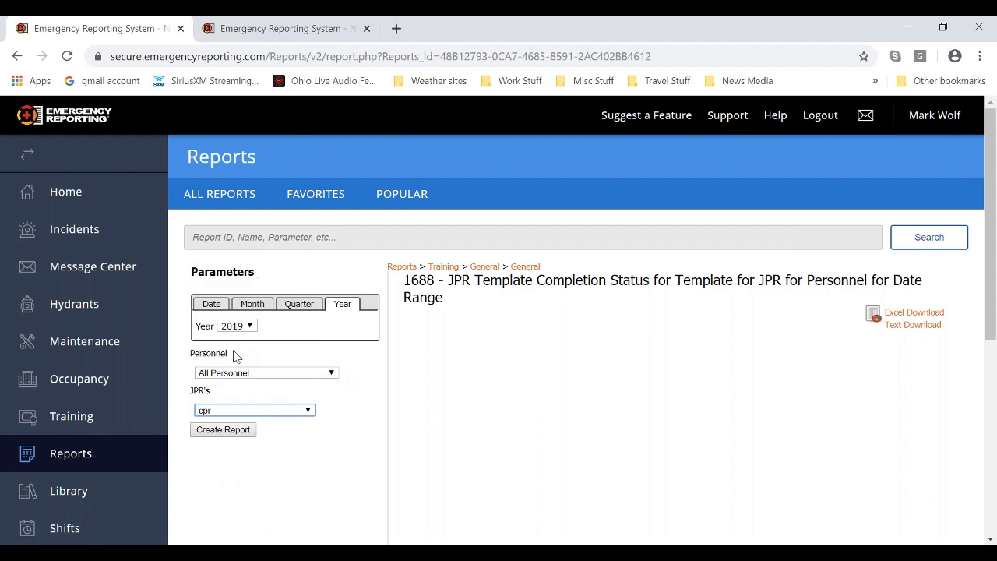
pyautogui.click(243, 432)
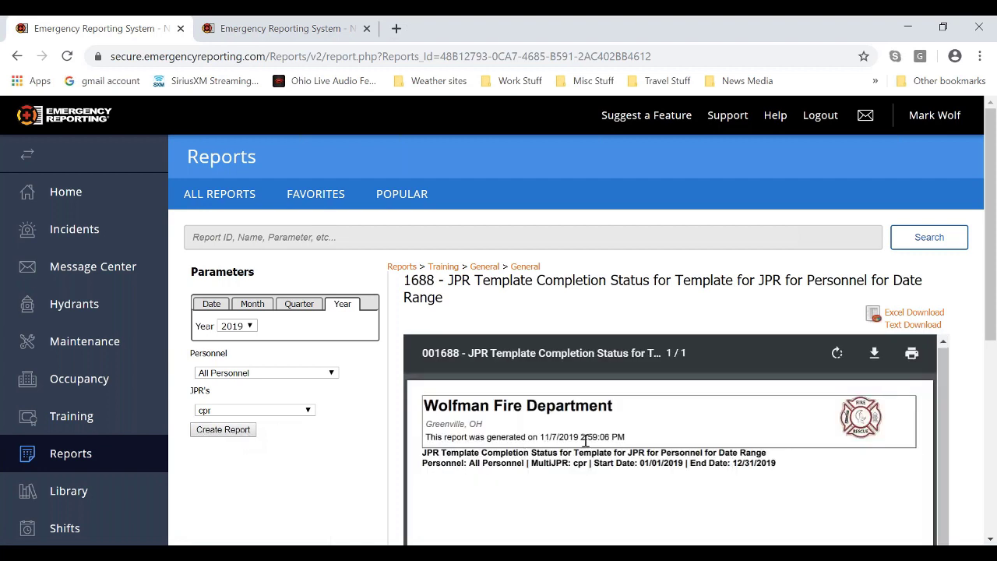
pyautogui.scroll(-5, 586, 441)
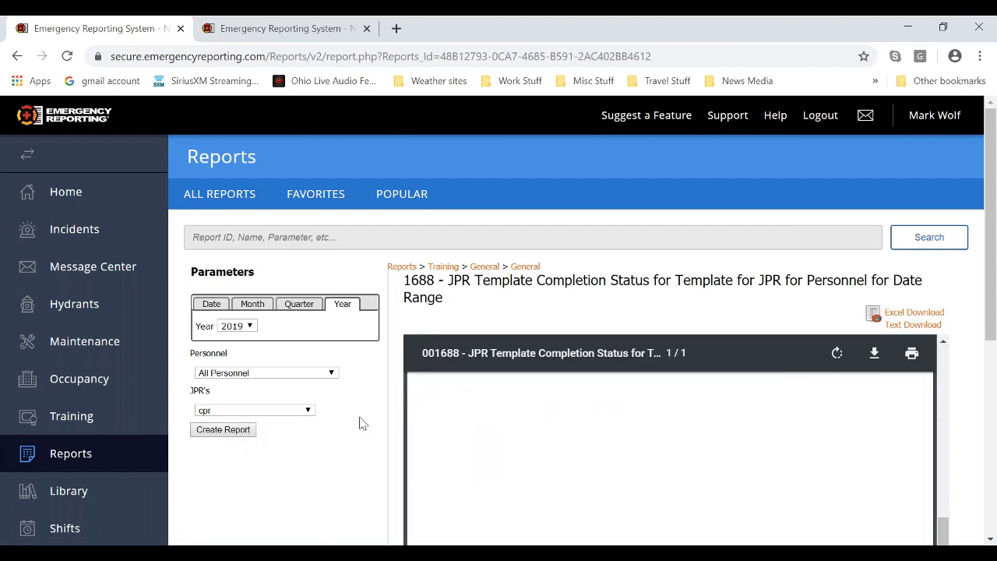
# Rerun the cpr completion status report for the year 2018
pyautogui.scroll(-1, 624, 452)
pyautogui.click(250, 247)
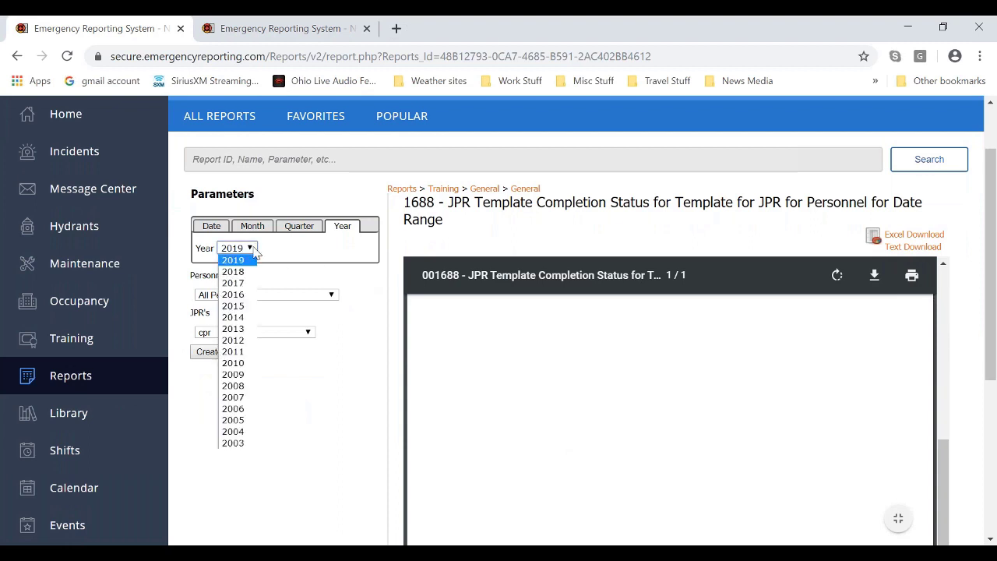
pyautogui.click(234, 270)
pyautogui.click(229, 357)
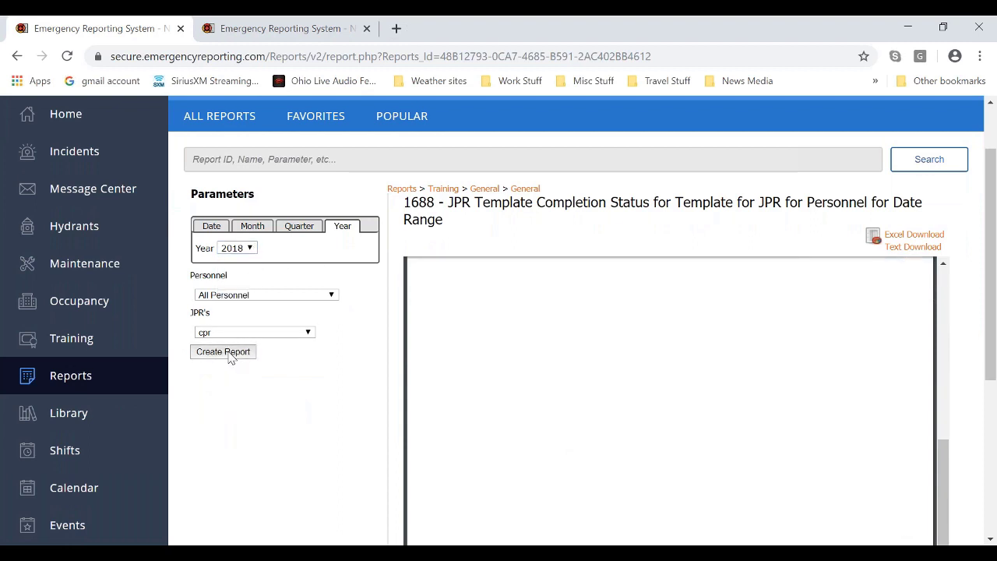
# Create the cpr completion status report for the year 2017
pyautogui.click(250, 248)
pyautogui.click(233, 282)
pyautogui.click(226, 351)
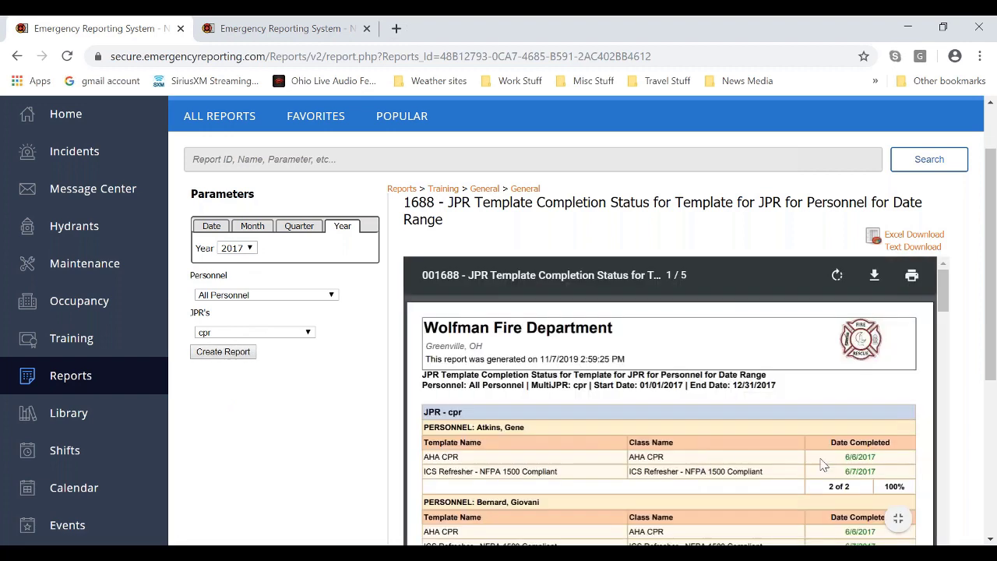
# Examine the class completion dates and percentages per person in the 2017 cpr report
pyautogui.scroll(-1, 898, 434)
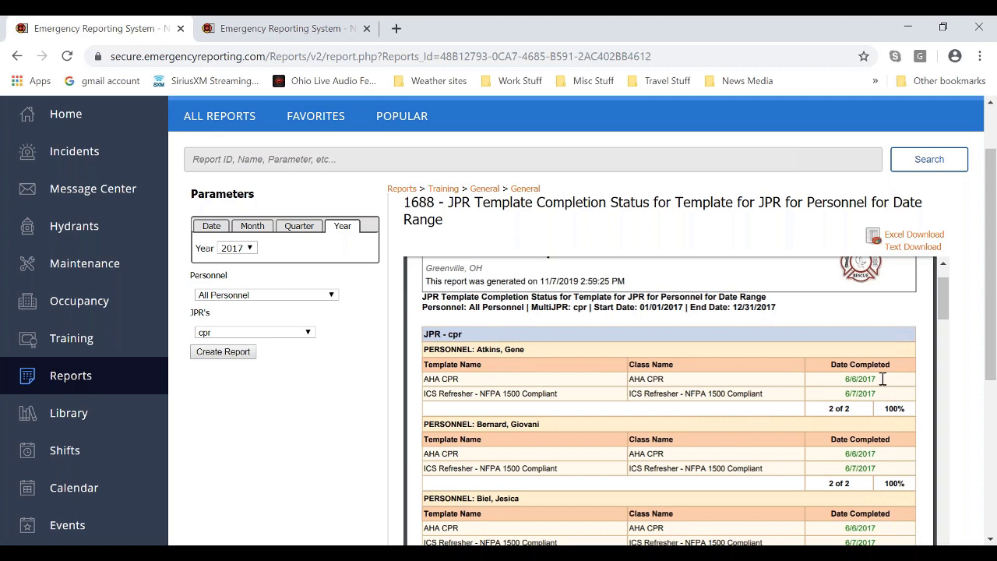
pyautogui.scroll(-3, 883, 378)
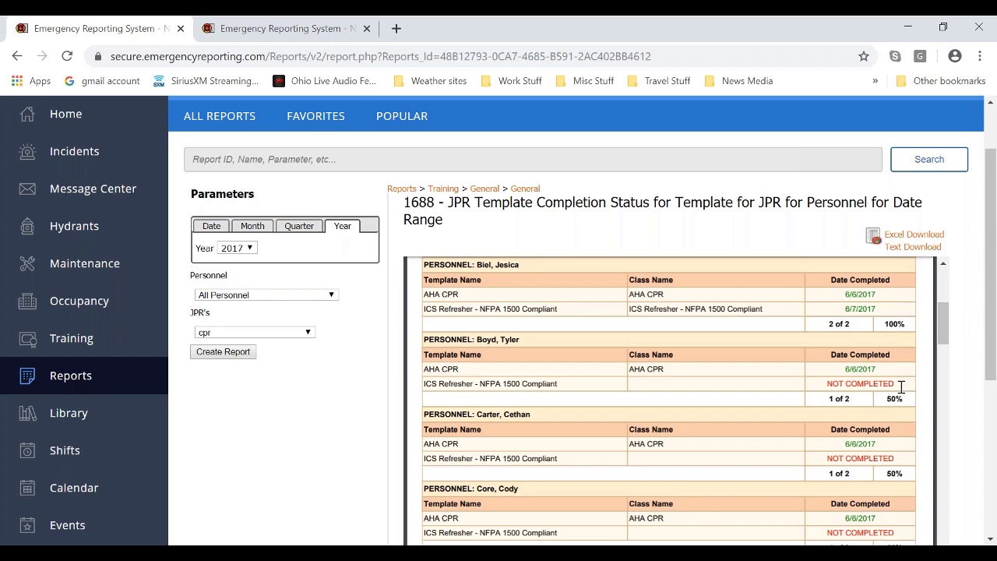
pyautogui.scroll(-5, 901, 387)
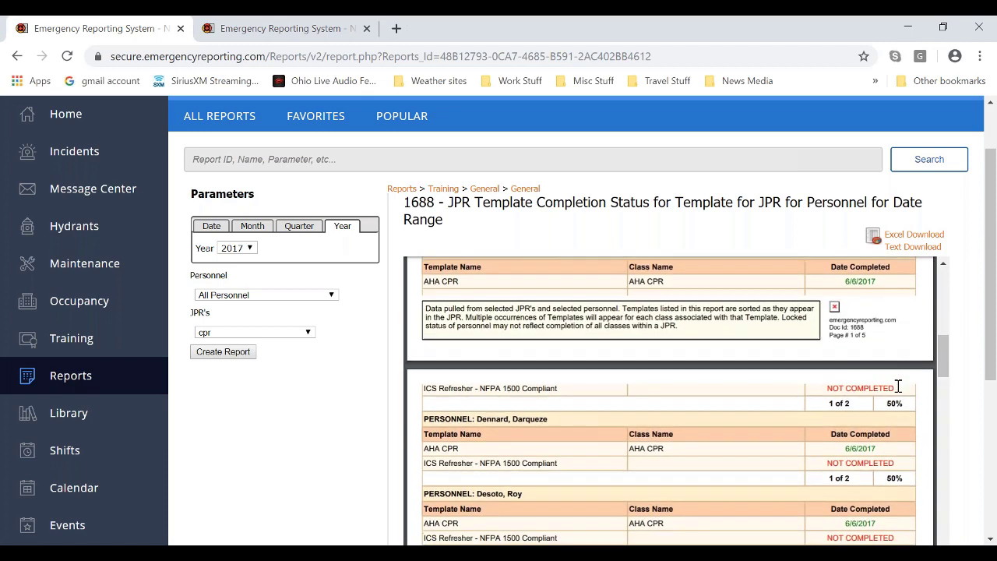
pyautogui.scroll(-1, 898, 387)
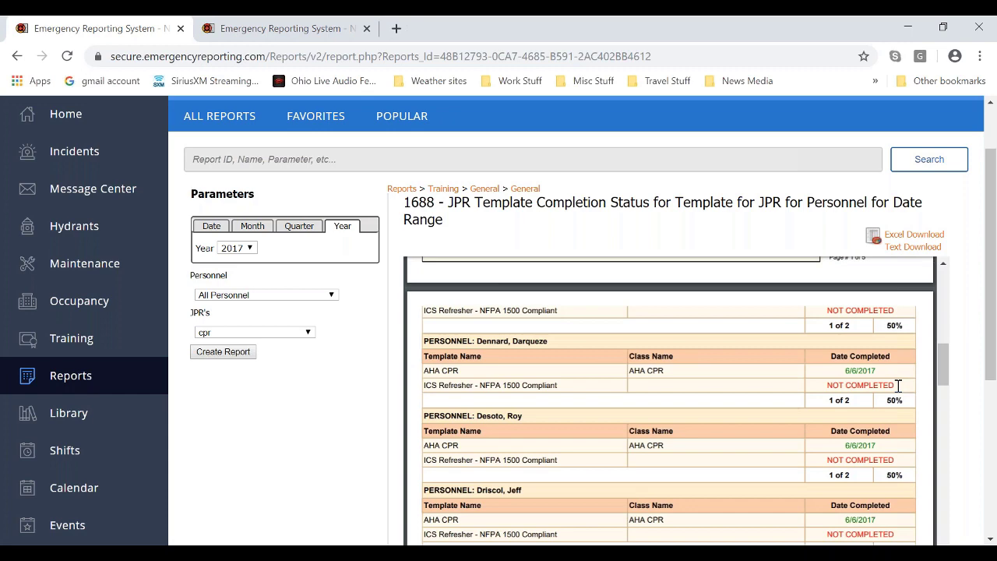
pyautogui.scroll(-5, 898, 386)
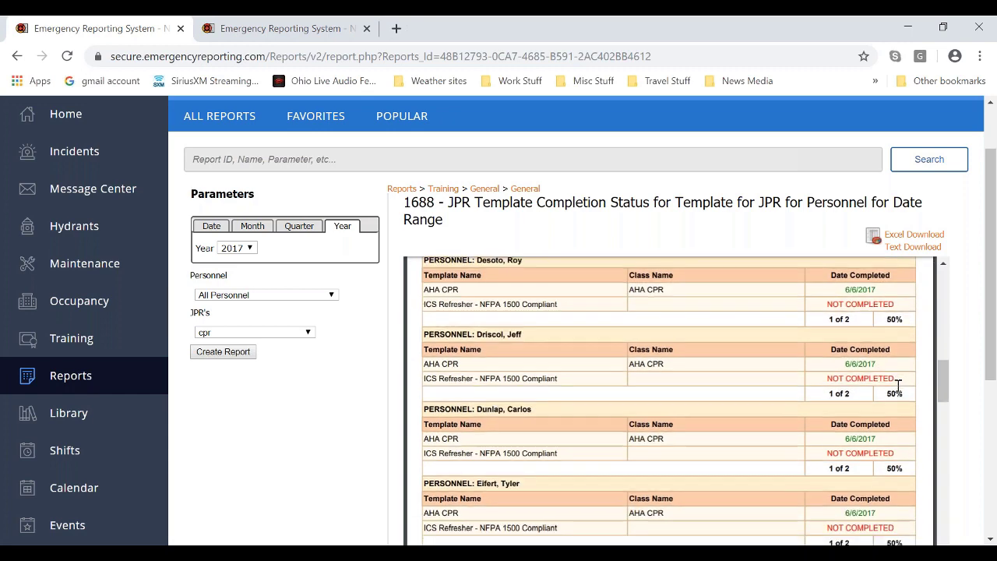
pyautogui.scroll(-4, 898, 386)
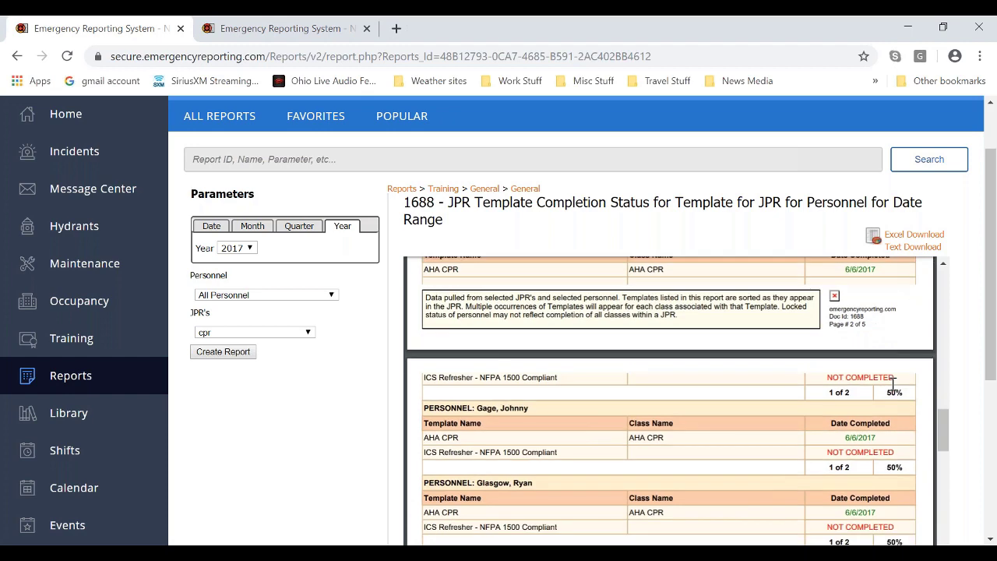
# Return to the beginning of the 2017 cpr report and open the Training module's class list
pyautogui.scroll(10, 894, 384)
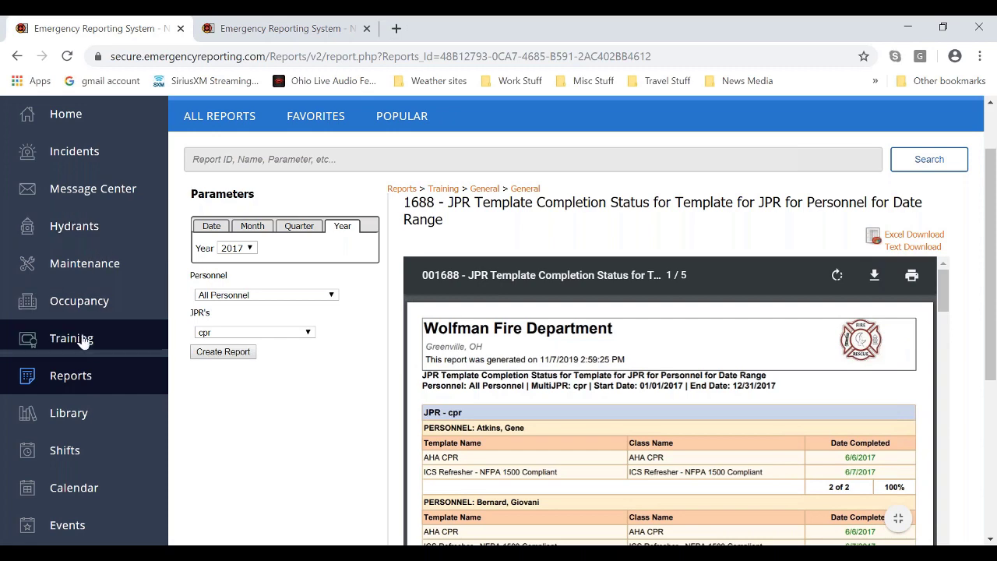
pyautogui.click(83, 345)
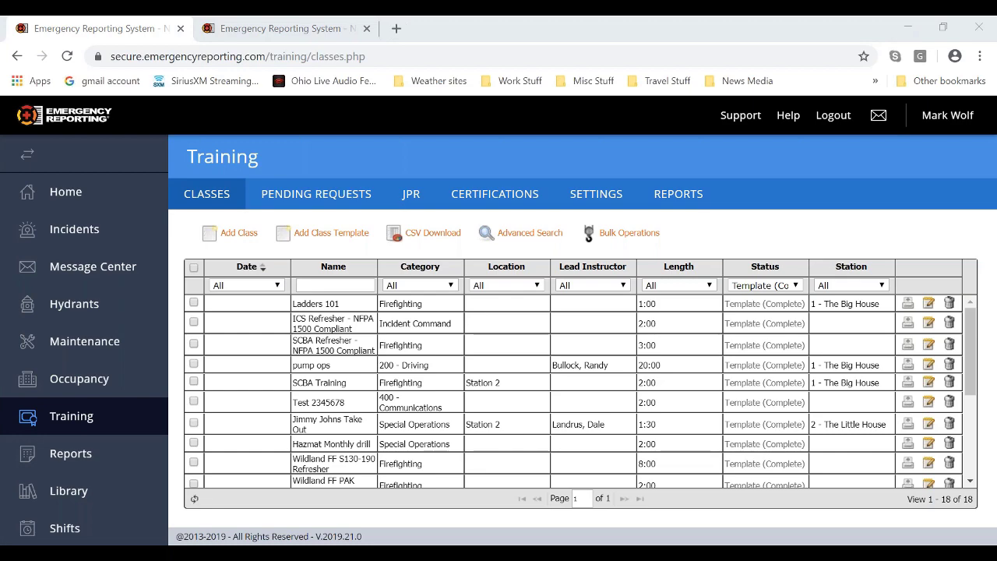
# Switch to the Excel workbook VTh 2019-12 Training Codes Examples - 1, maximize it and review its Class Category, Training Code Category and Training Codes sheets
pyautogui.moveTo(996, 124); pyautogui.dragTo(250, 134)
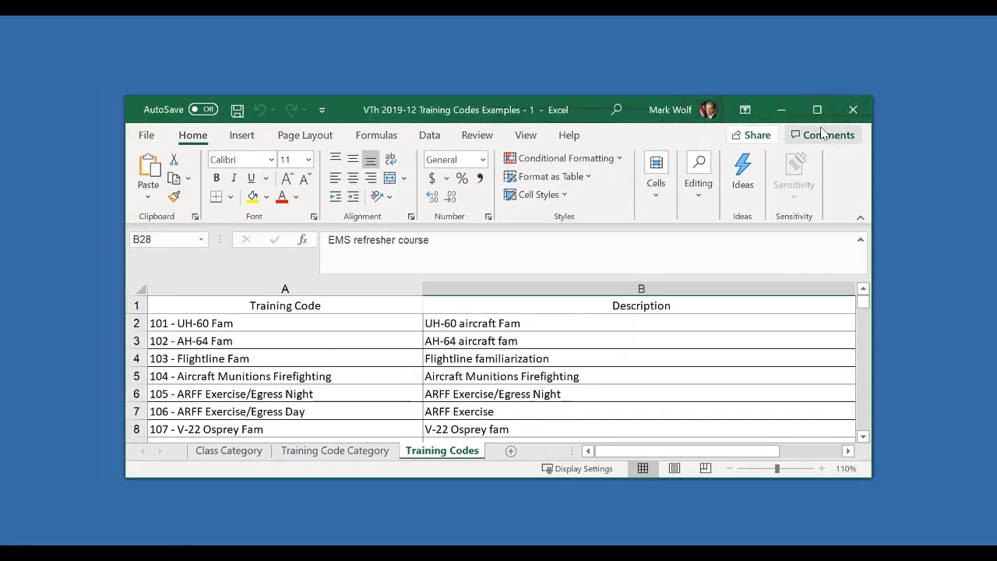
pyautogui.click(231, 452)
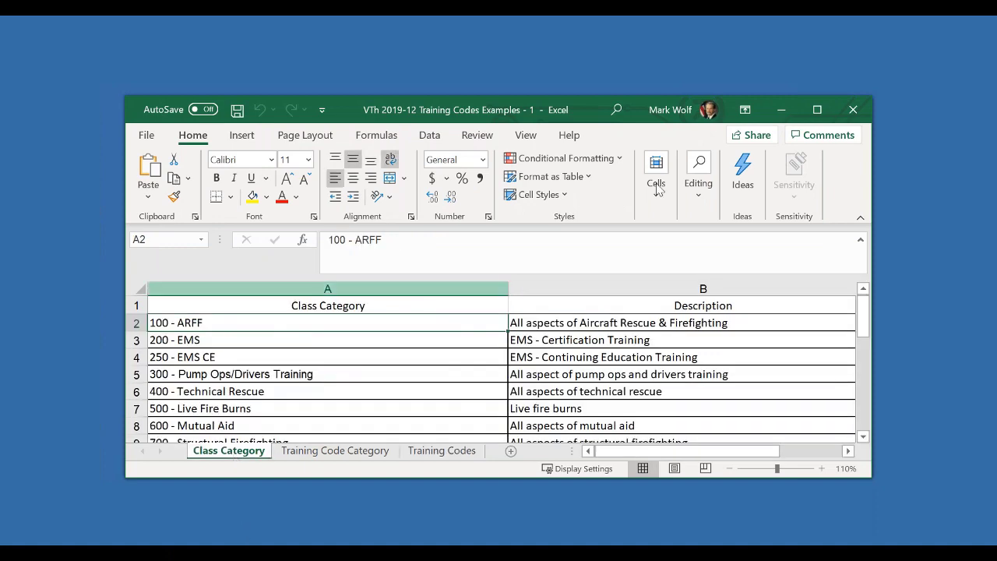
pyautogui.click(817, 110)
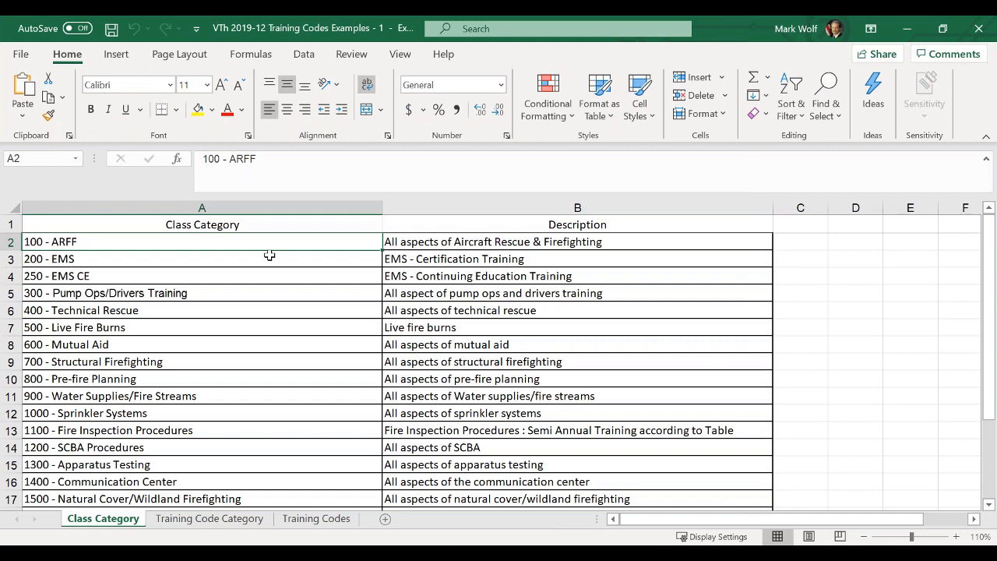
pyautogui.click(245, 522)
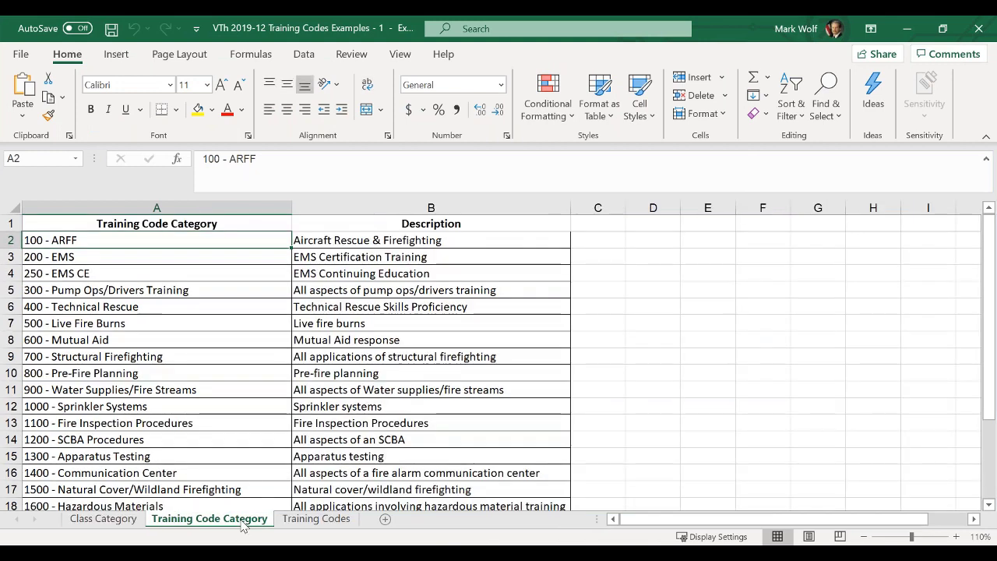
pyautogui.click(308, 520)
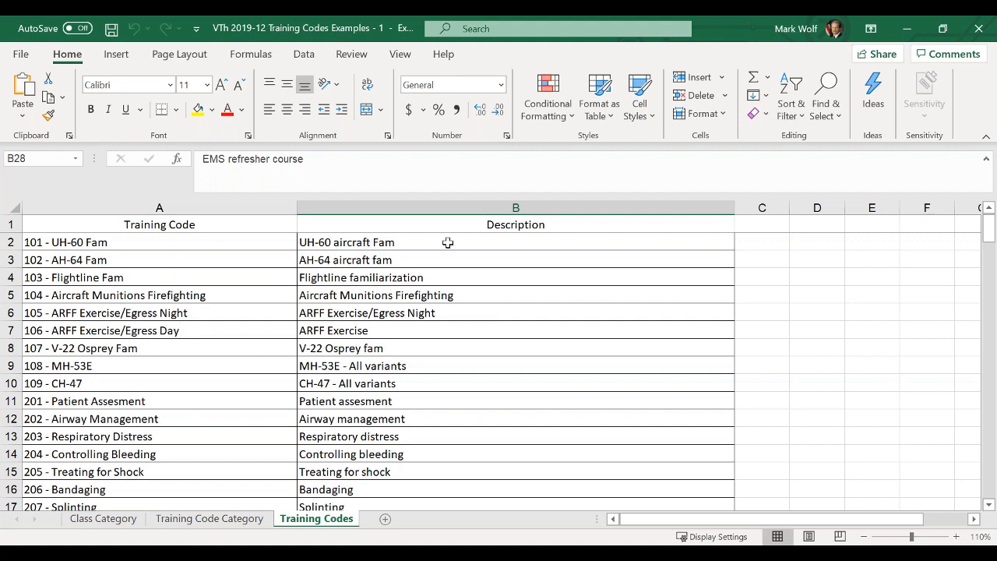
# Compare the code and description column headings on the Training Code Category and Training Codes sheets
pyautogui.click(208, 520)
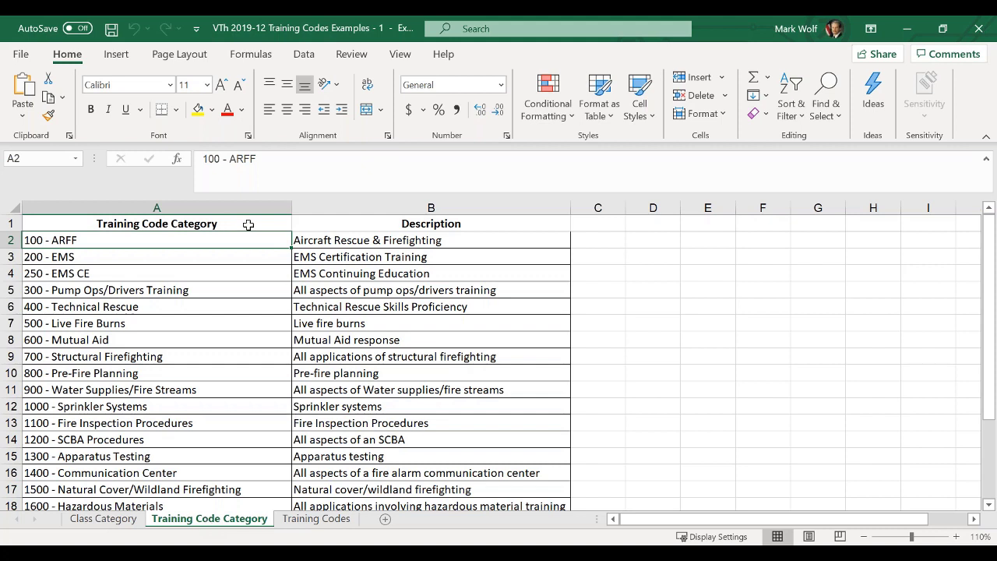
pyautogui.click(360, 226)
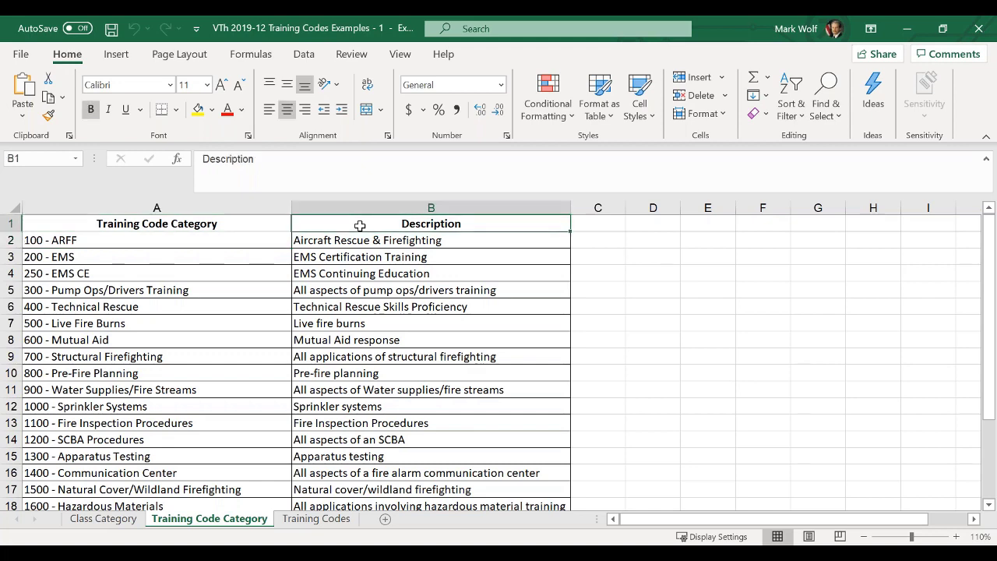
pyautogui.click(313, 520)
pyautogui.click(242, 221)
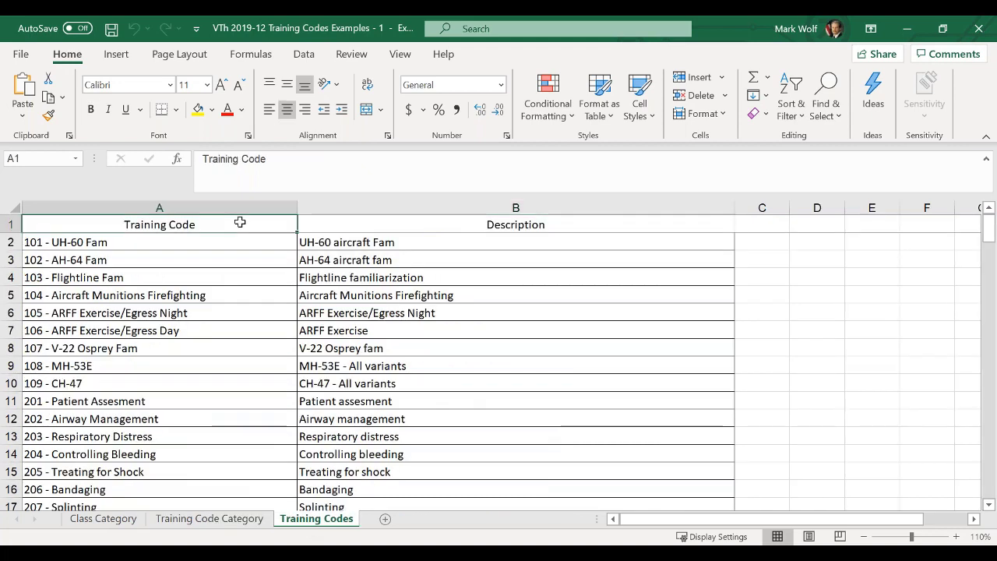
pyautogui.click(414, 226)
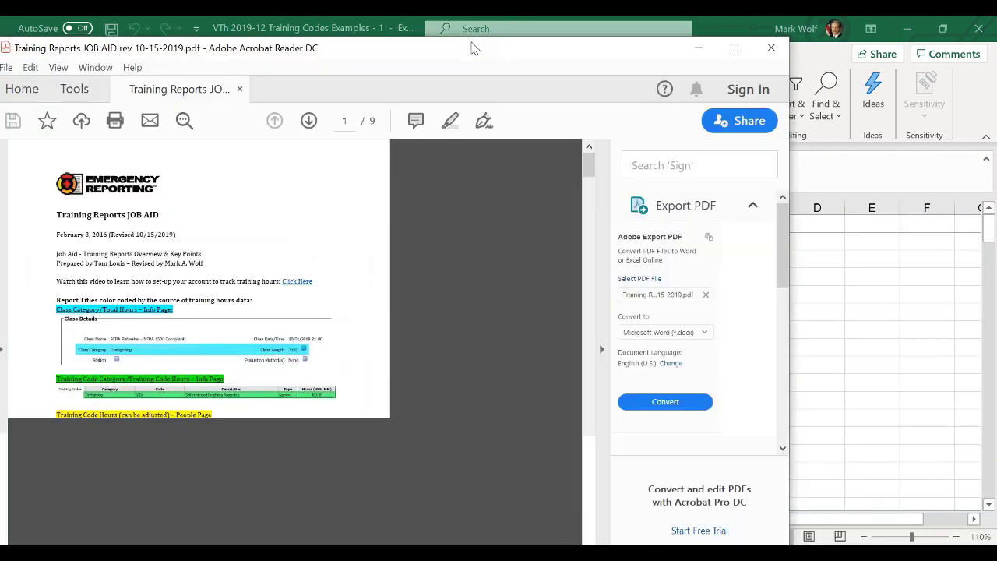
# Switch to the Training Reports JOB AID PDF in Adobe Acrobat Reader, maximize it and read the color legend for training hours sources
pyautogui.moveTo(472, 48); pyautogui.dragTo(516, 49)
pyautogui.click(778, 49)
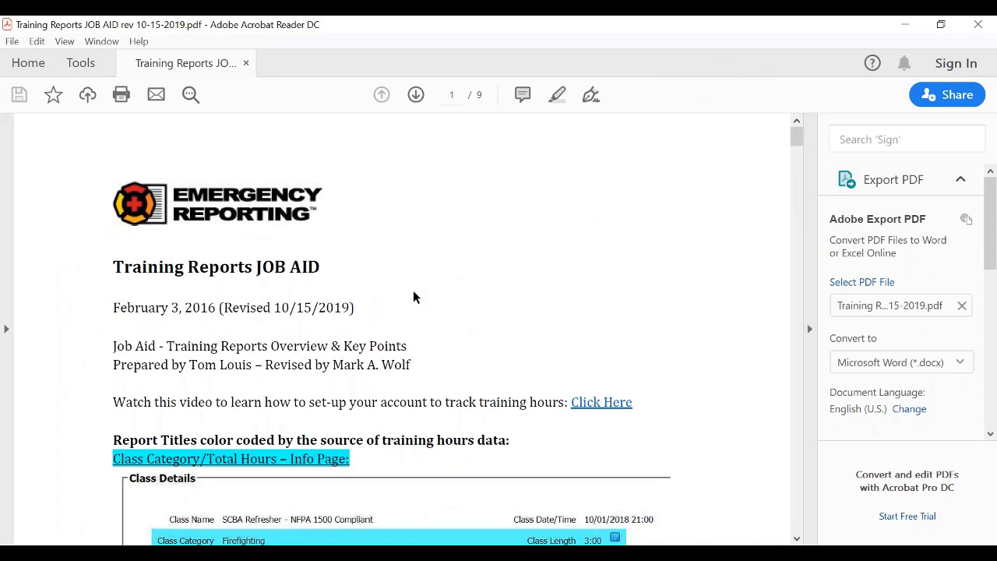
pyautogui.scroll(-5, 413, 296)
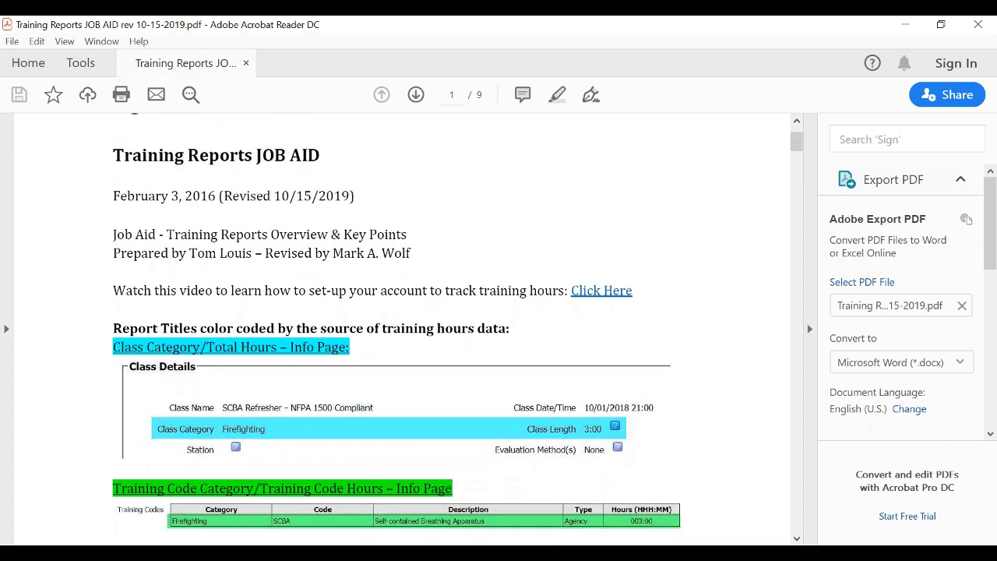
pyautogui.scroll(-2, 422, 250)
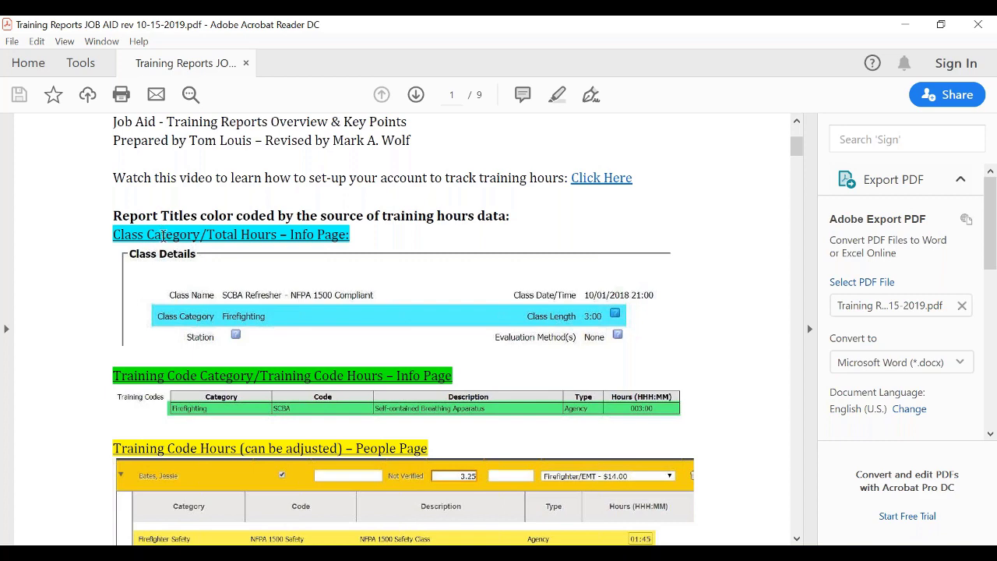
pyautogui.scroll(-3, 133, 293)
pyautogui.scroll(-1, 458, 327)
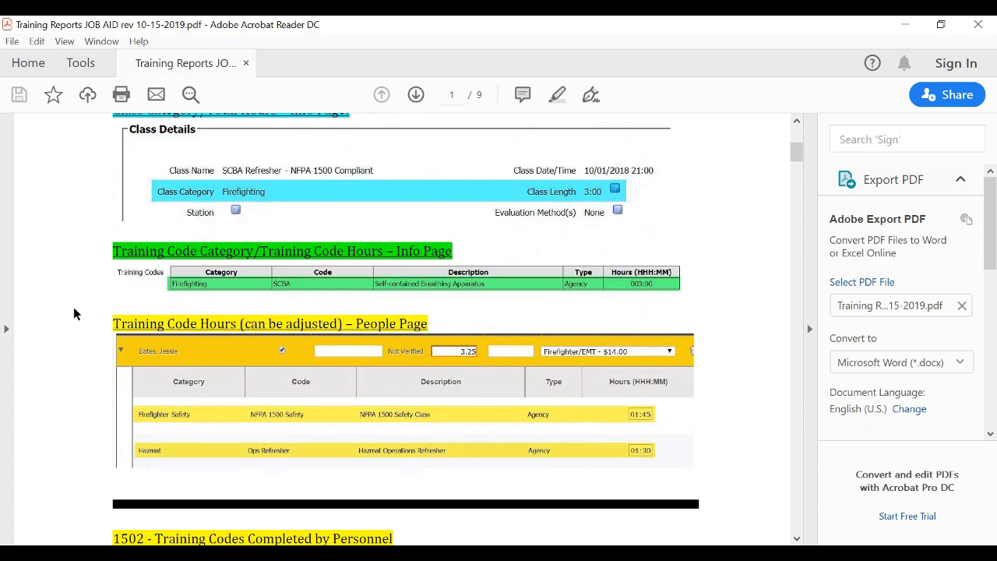
pyautogui.scroll(-2, 75, 313)
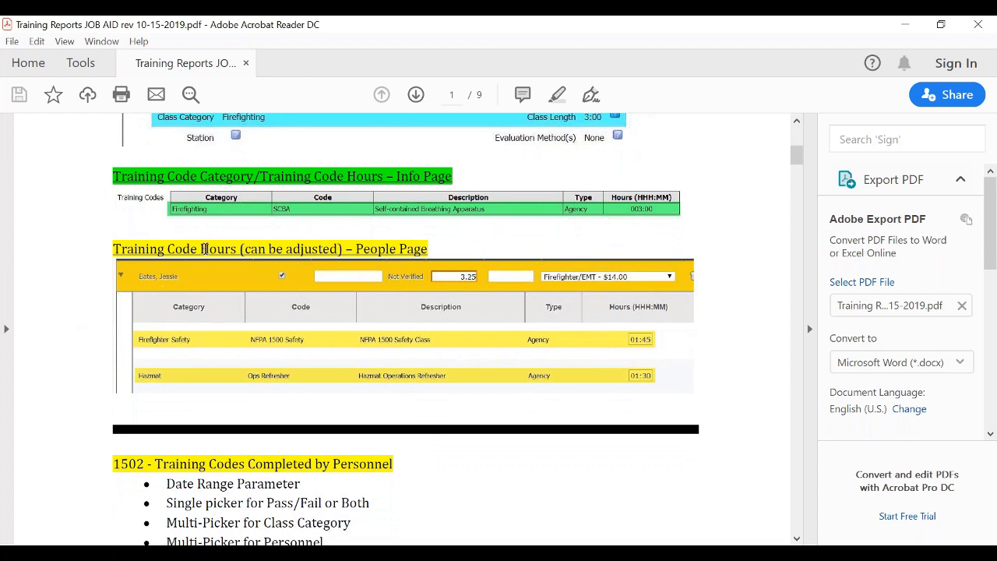
pyautogui.scroll(-2, 106, 281)
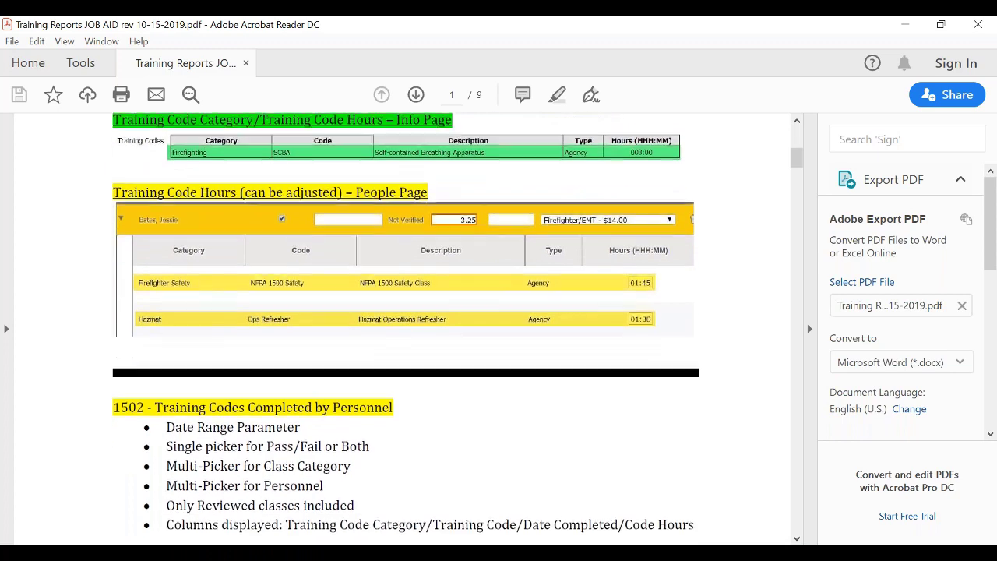
# Read the job aid's descriptions of reports 1502, Training Codes Completed by Personnel, and 1503, on classes completed by personnel
pyautogui.scroll(-4, 136, 278)
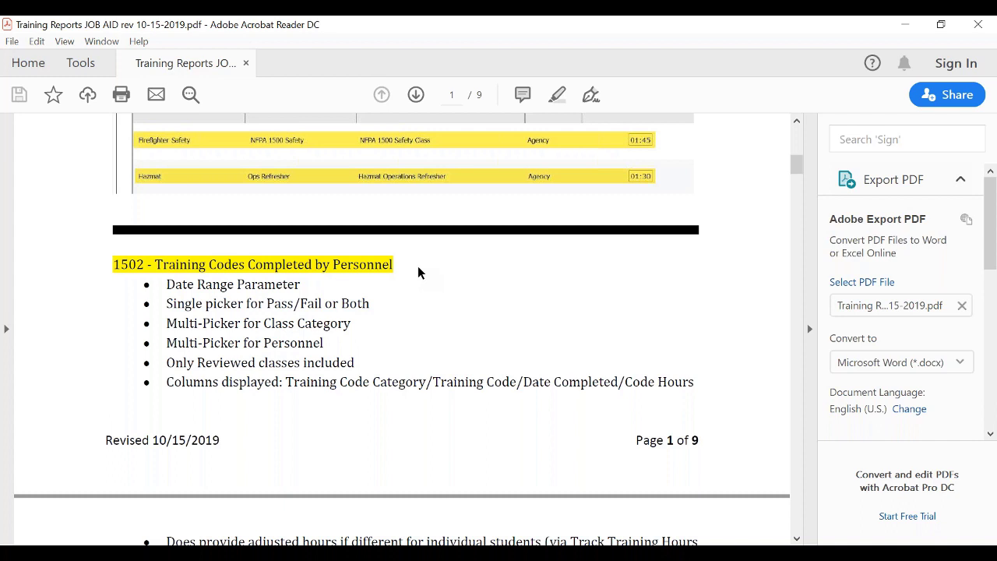
pyautogui.scroll(-5, 417, 272)
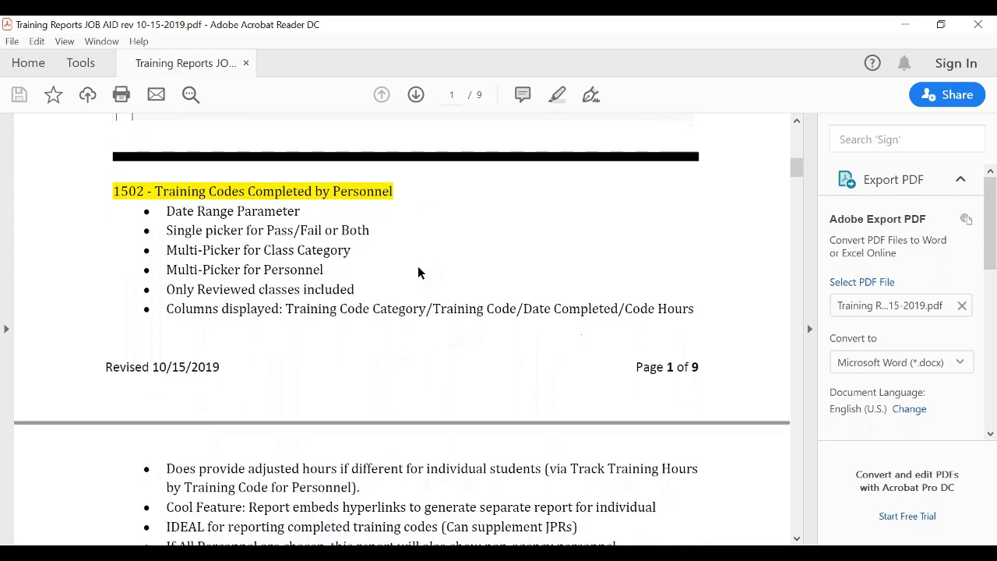
pyautogui.scroll(-4, 402, 327)
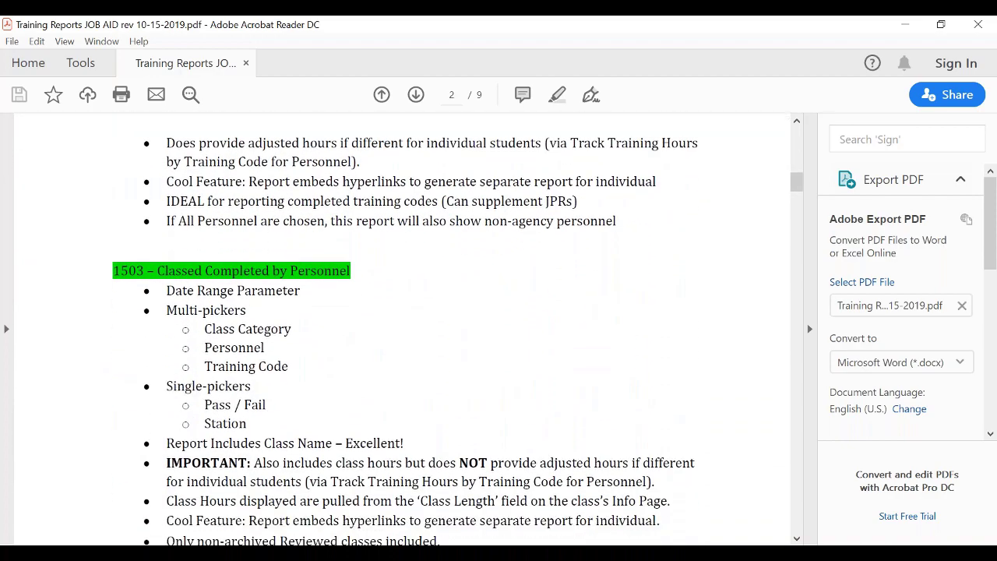
pyautogui.scroll(-2, 427, 241)
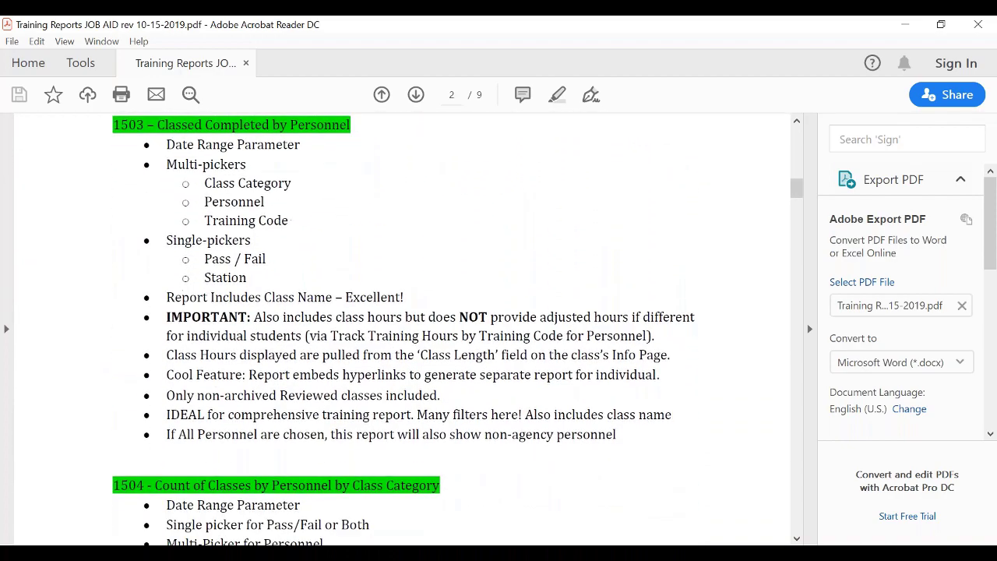
pyautogui.scroll(1, 427, 241)
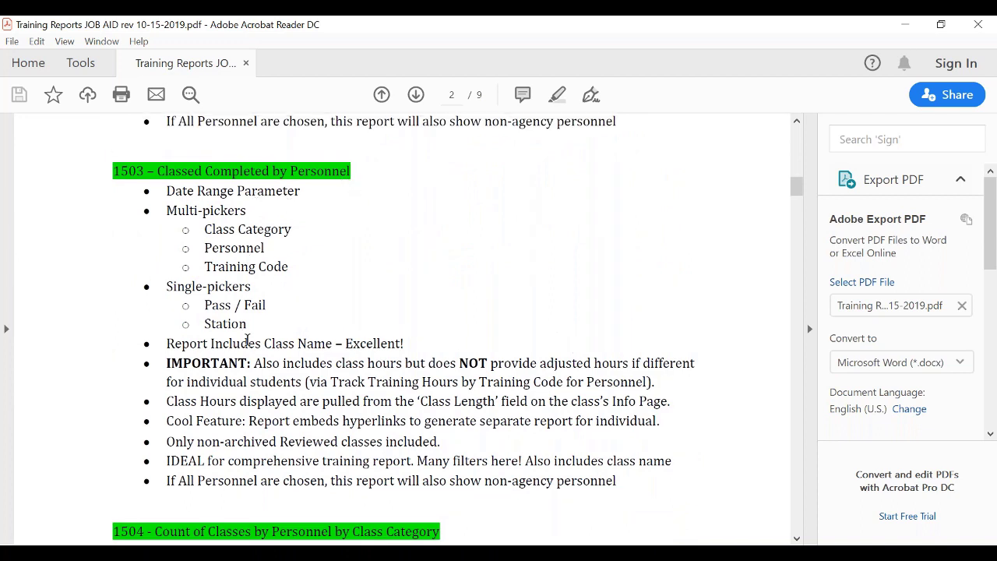
pyautogui.scroll(-3, 503, 280)
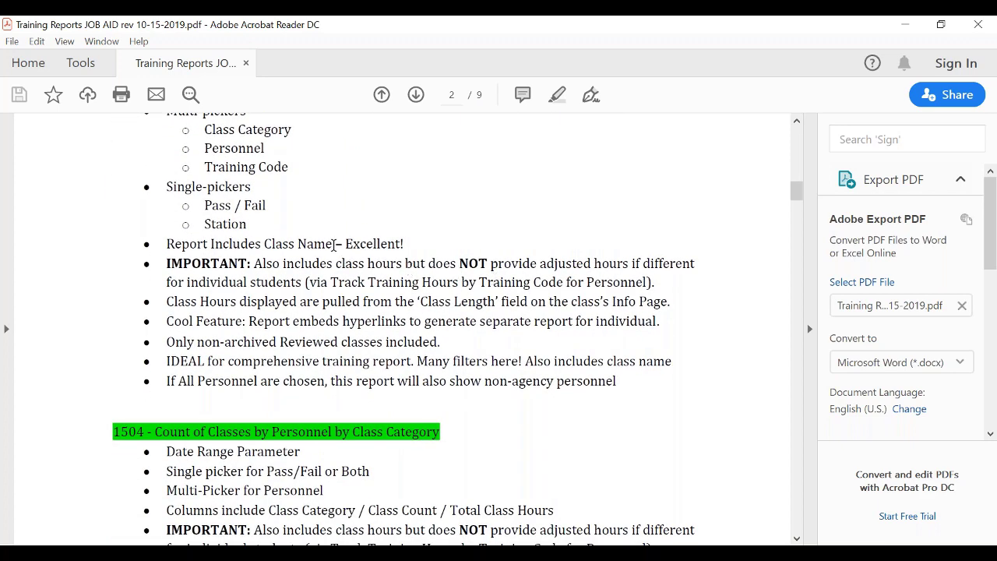
# Select the class name note and the adjusted hours warning under report 1503 for emphasis, clearing each selection
pyautogui.moveTo(168, 244); pyautogui.dragTo(404, 248)
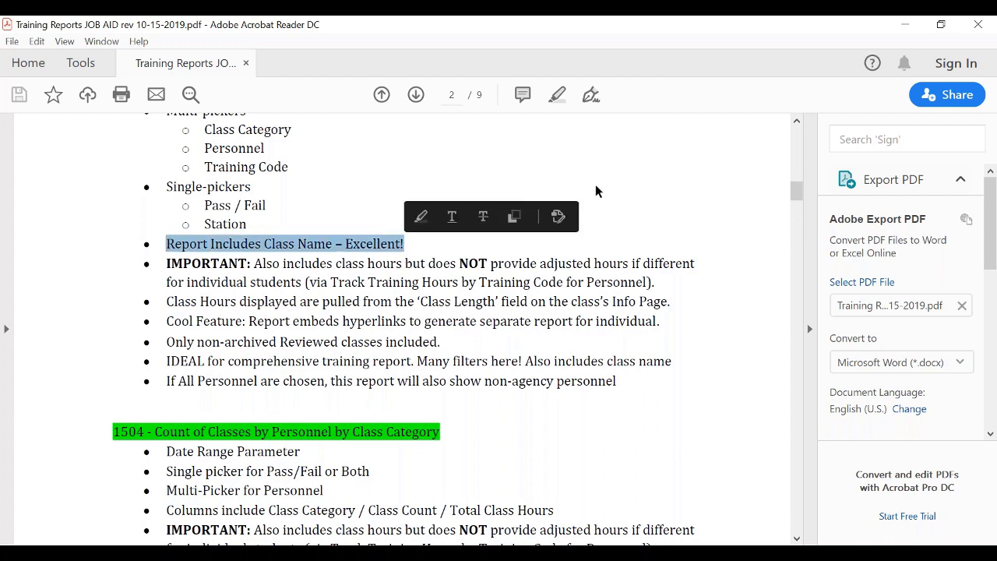
pyautogui.click(677, 193)
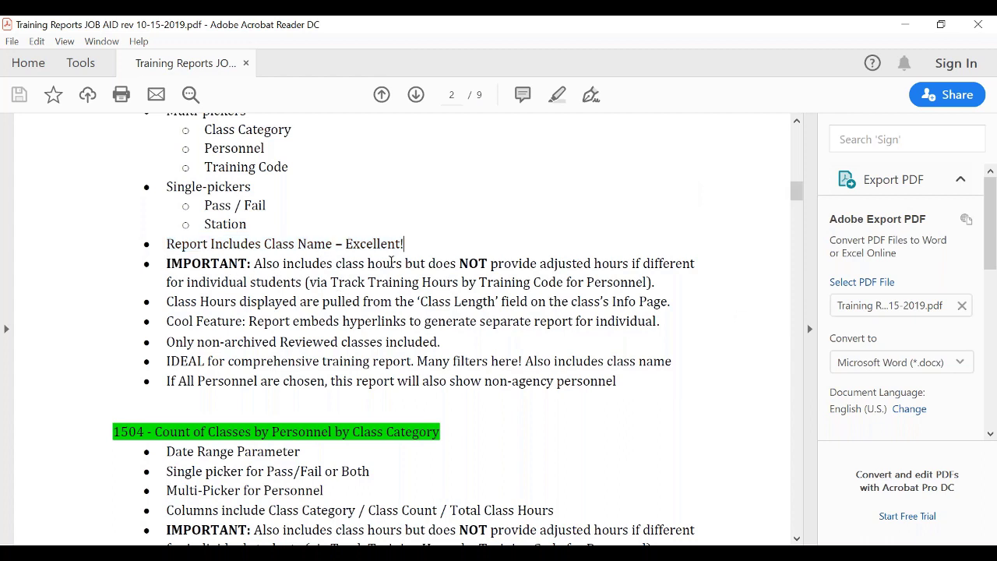
pyautogui.moveTo(462, 263); pyautogui.dragTo(692, 266)
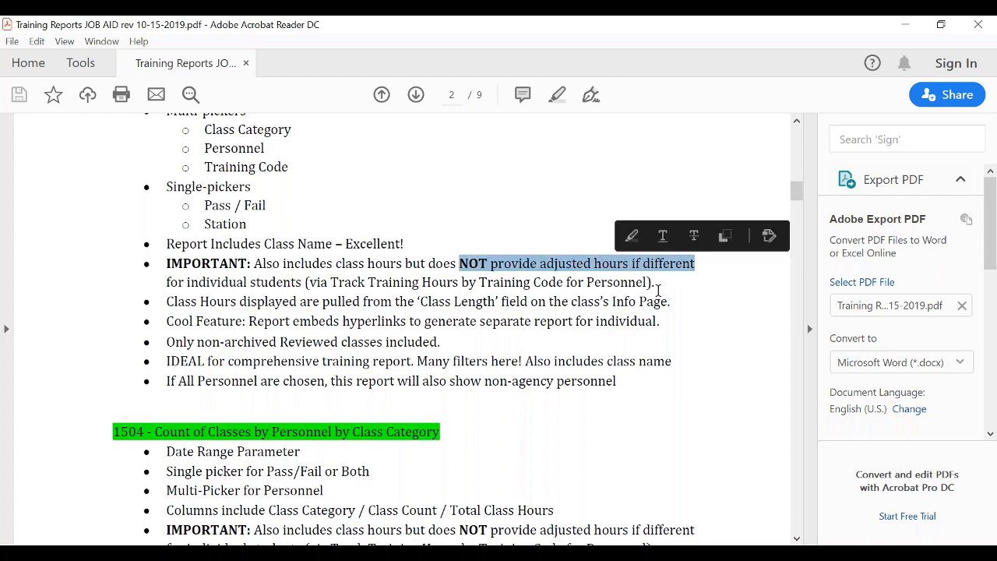
pyautogui.click(535, 235)
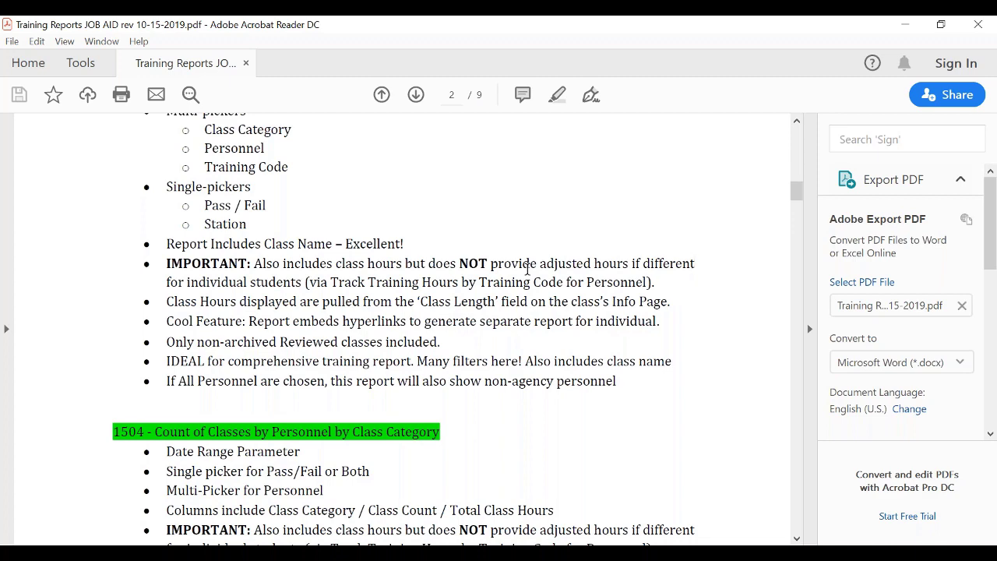
# Review the job aid's descriptions of reports 1504 through 1621, covering class counts, pass/fail percentages, code hours and sign-in sheets
pyautogui.scroll(-4, 527, 269)
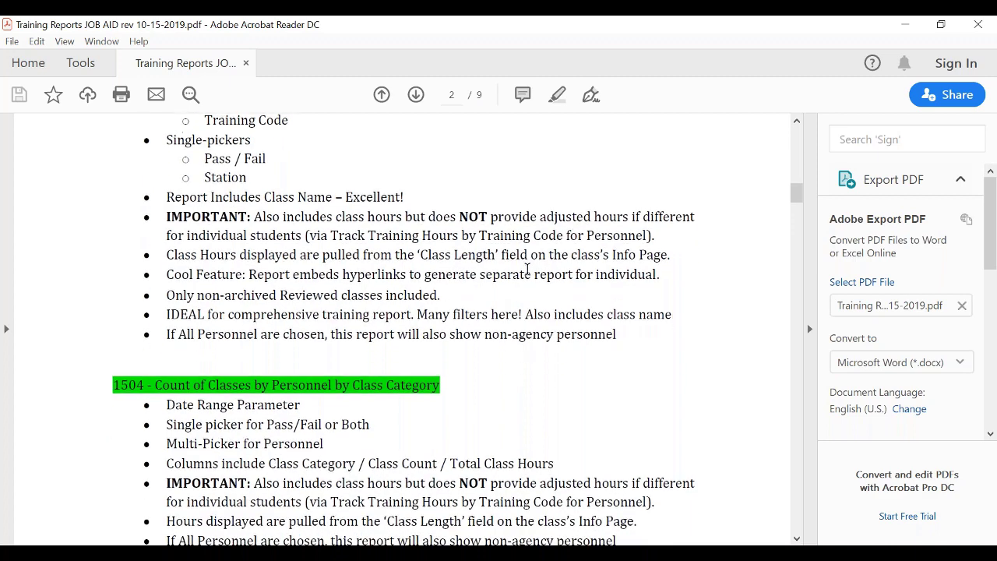
pyautogui.scroll(-5, 403, 328)
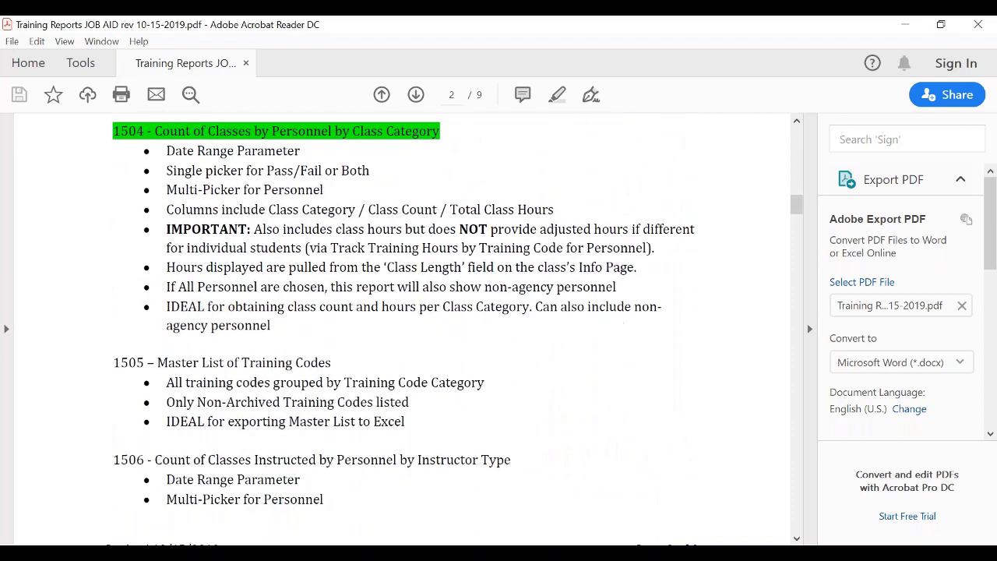
pyautogui.scroll(-7, 403, 328)
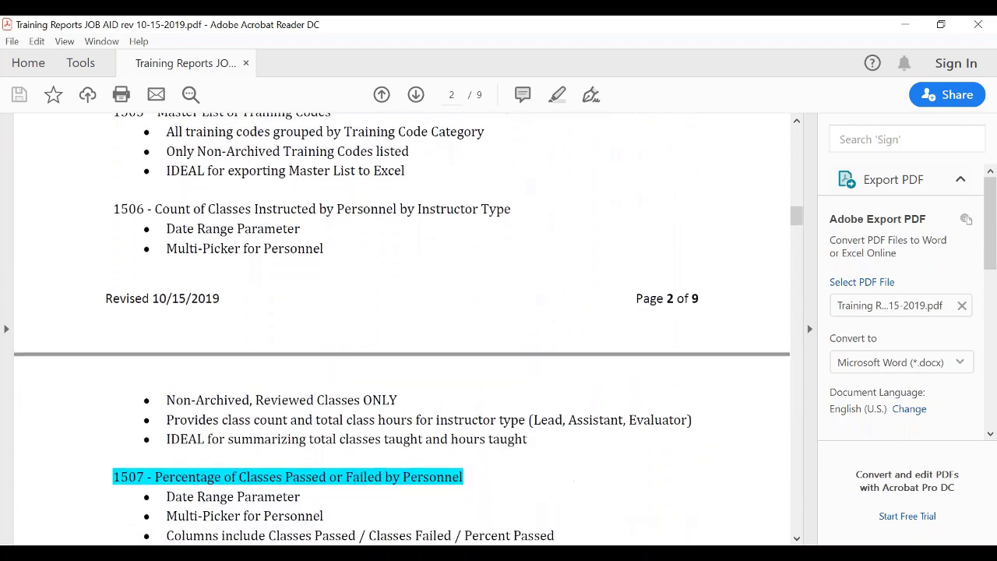
pyautogui.scroll(-3, 312, 240)
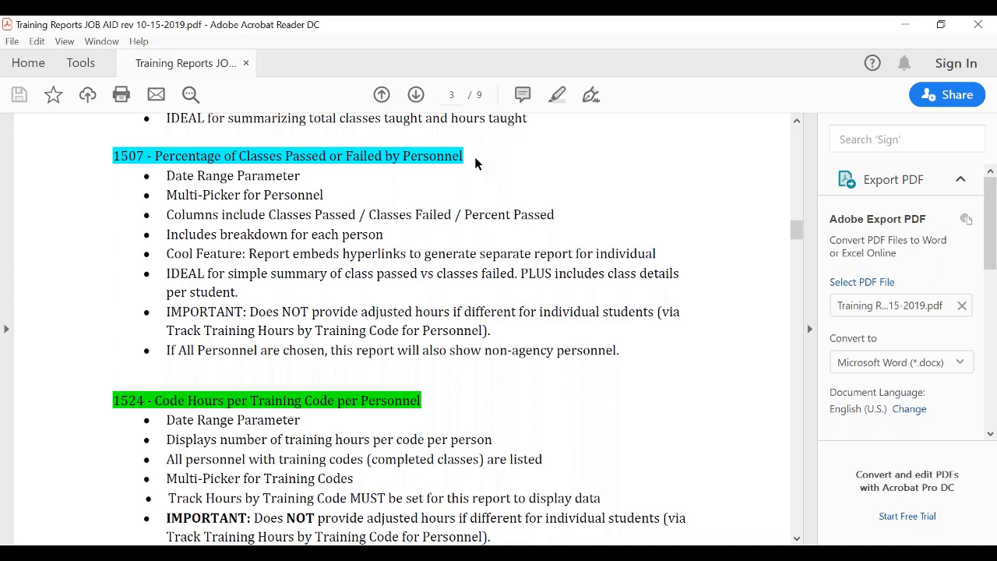
pyautogui.scroll(-5, 474, 157)
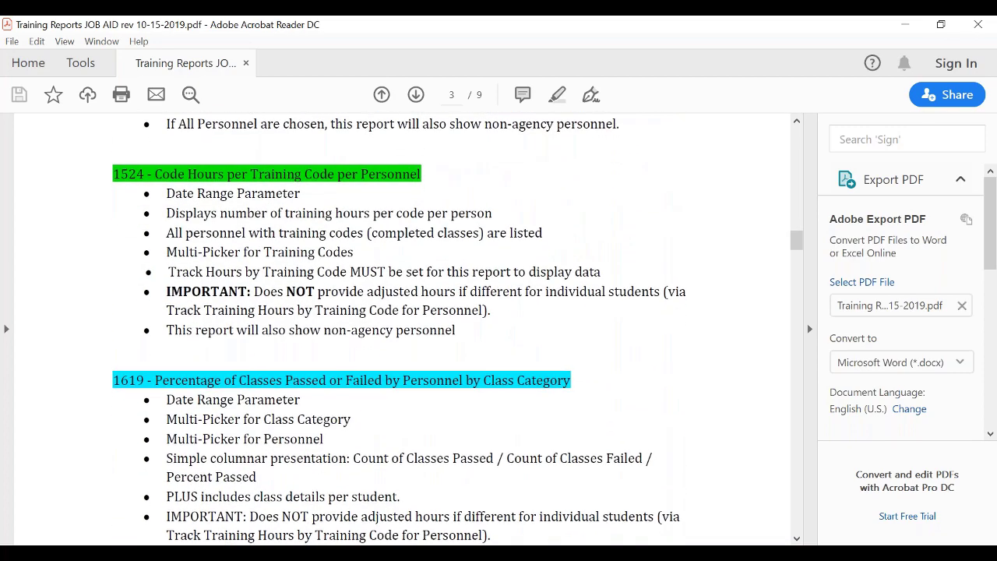
pyautogui.scroll(-4, 399, 327)
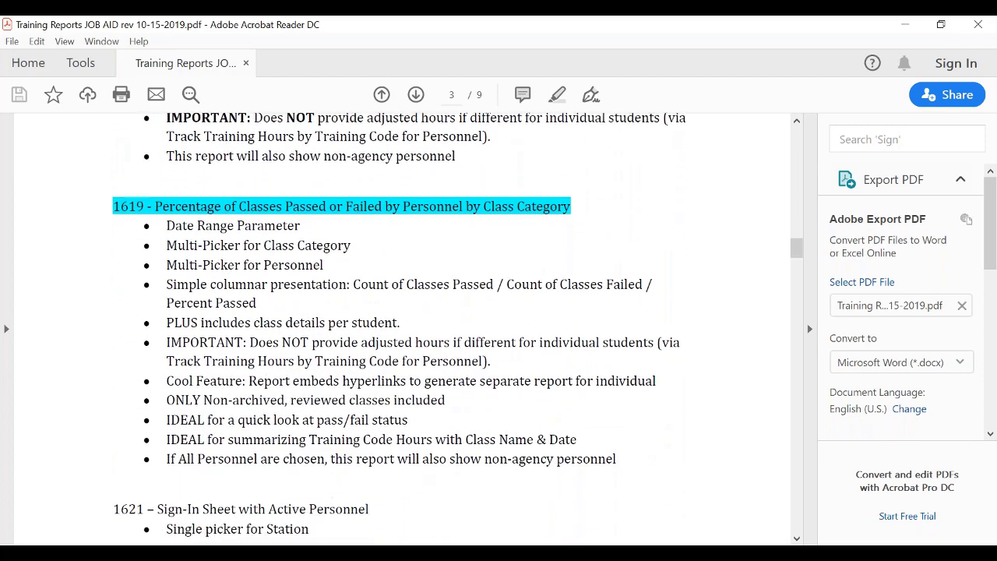
pyautogui.scroll(-6, 399, 327)
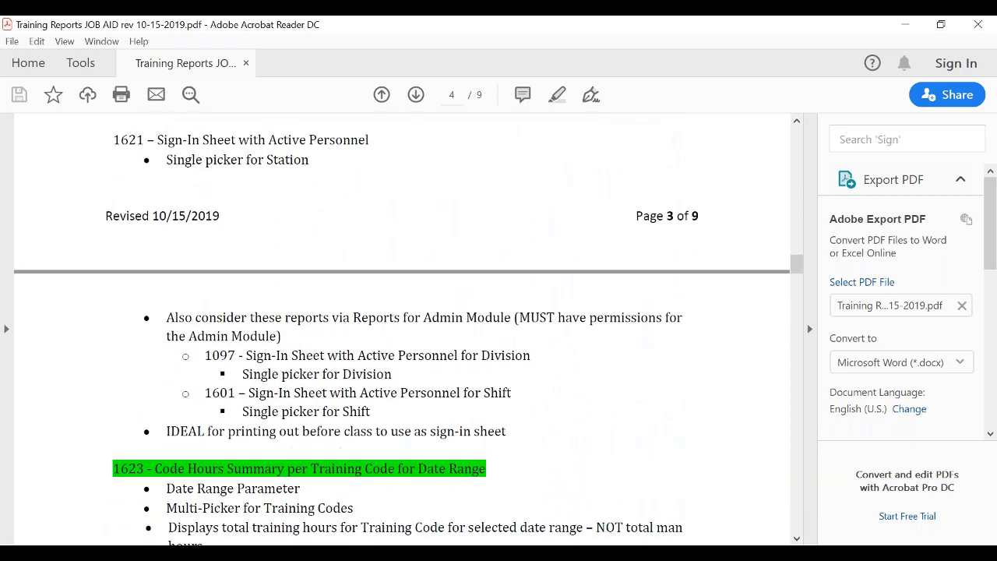
# Read the descriptions of reports 1623 through 1640, covering code hours summaries, training hours and points, certifications and standards
pyautogui.scroll(-5, 399, 327)
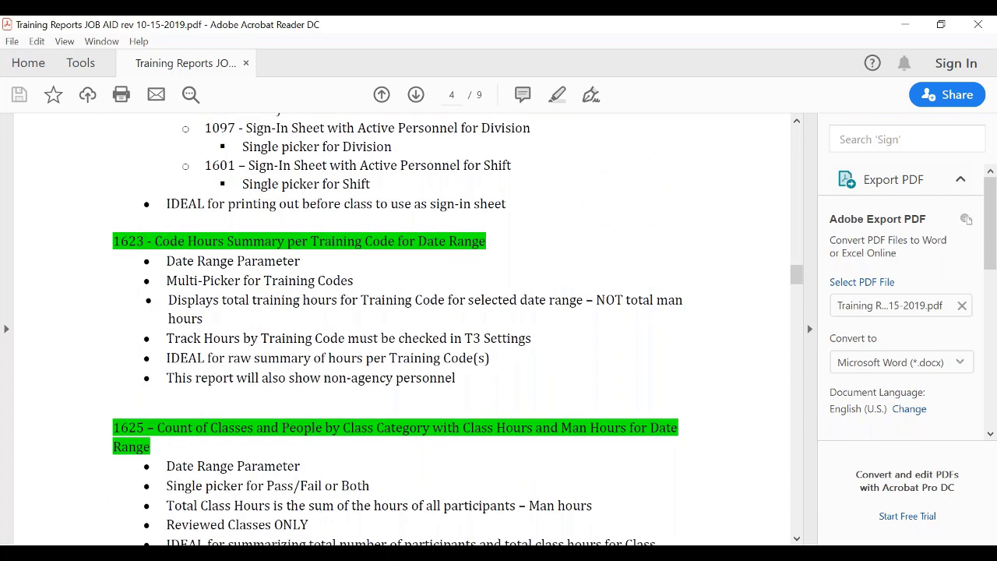
pyautogui.scroll(-6, 399, 327)
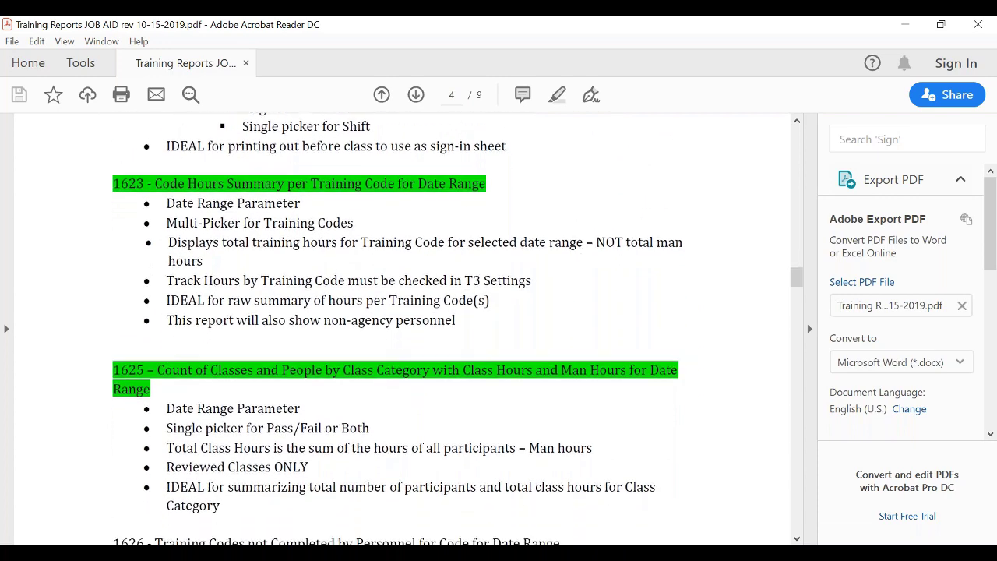
pyautogui.scroll(-6, 399, 327)
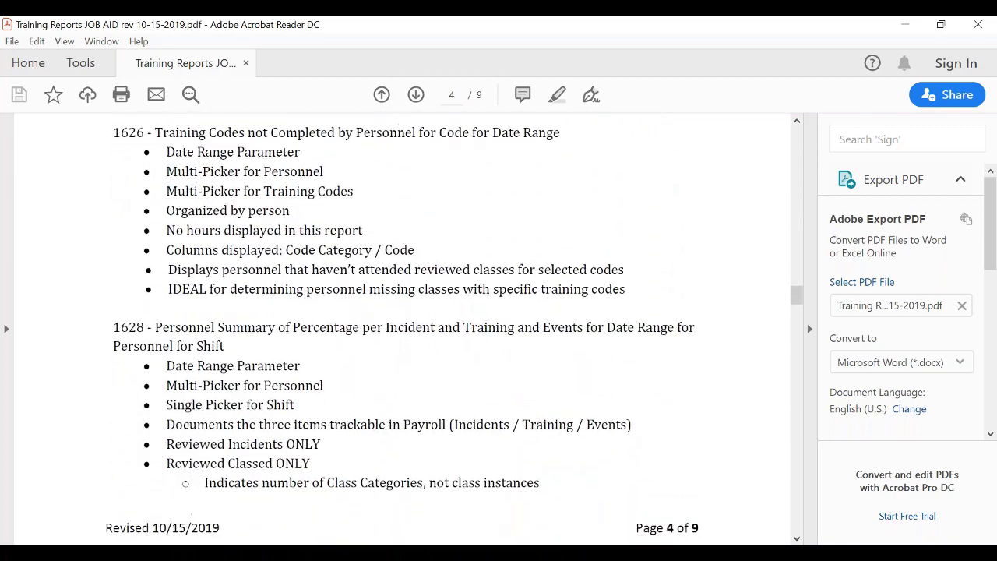
pyautogui.scroll(-11, 399, 327)
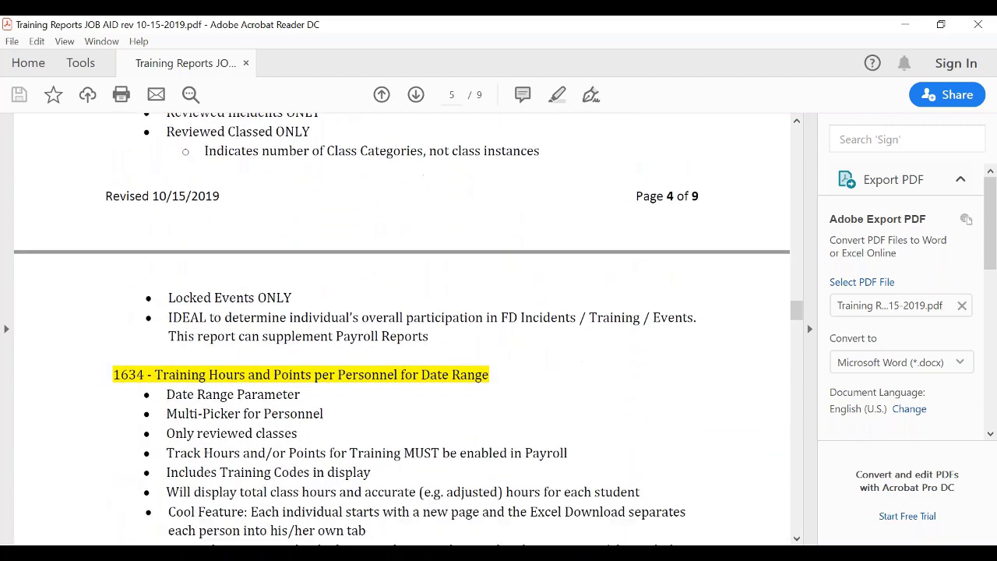
pyautogui.scroll(-1, 399, 327)
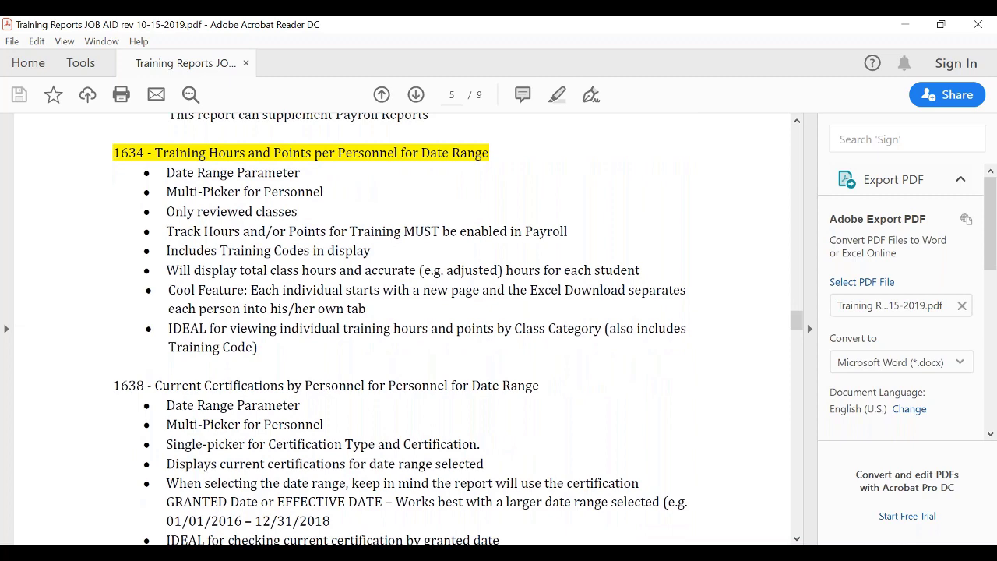
pyautogui.scroll(-4, 399, 327)
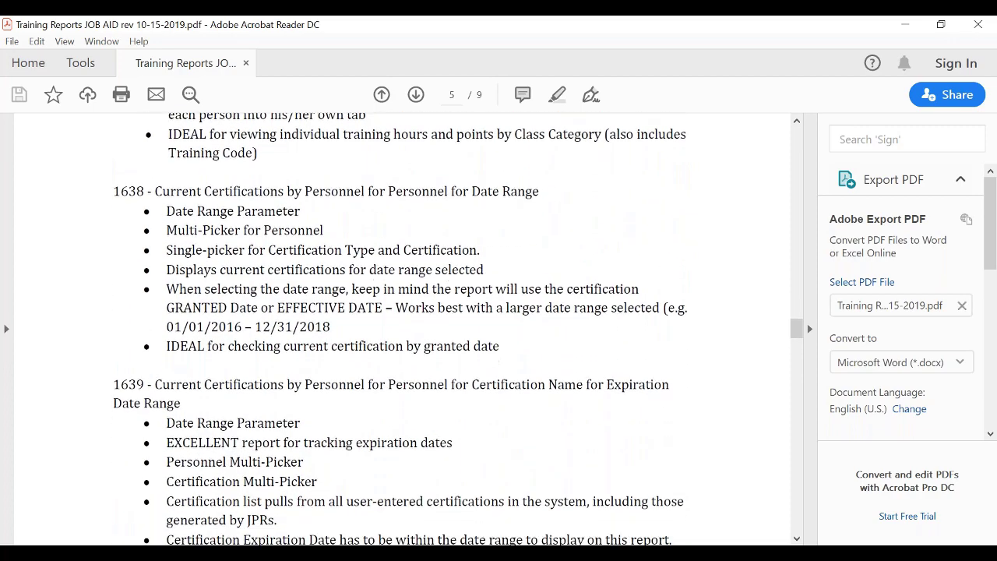
pyautogui.scroll(-5, 399, 327)
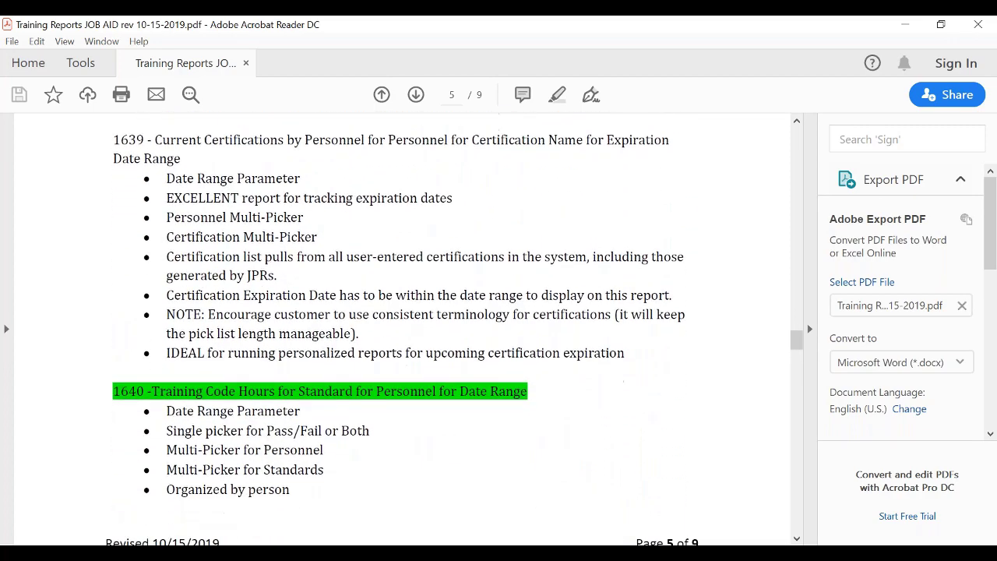
pyautogui.scroll(-3, 399, 327)
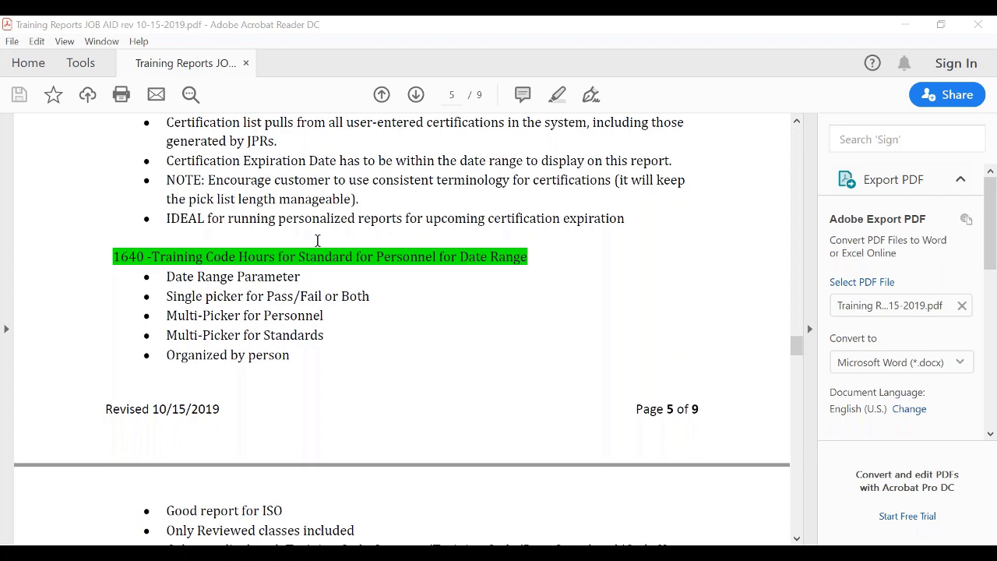
# Look back through the report descriptions from 1640 to 1502, Training Codes Completed by Personnel, on page 1
pyautogui.scroll(5, 347, 261)
pyautogui.scroll(10, 423, 317)
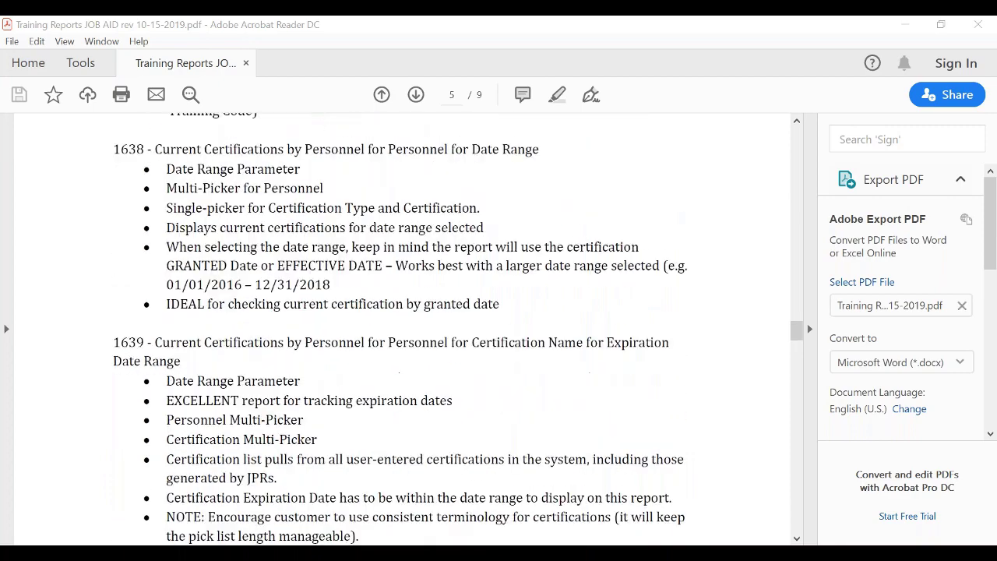
pyautogui.scroll(10, 423, 317)
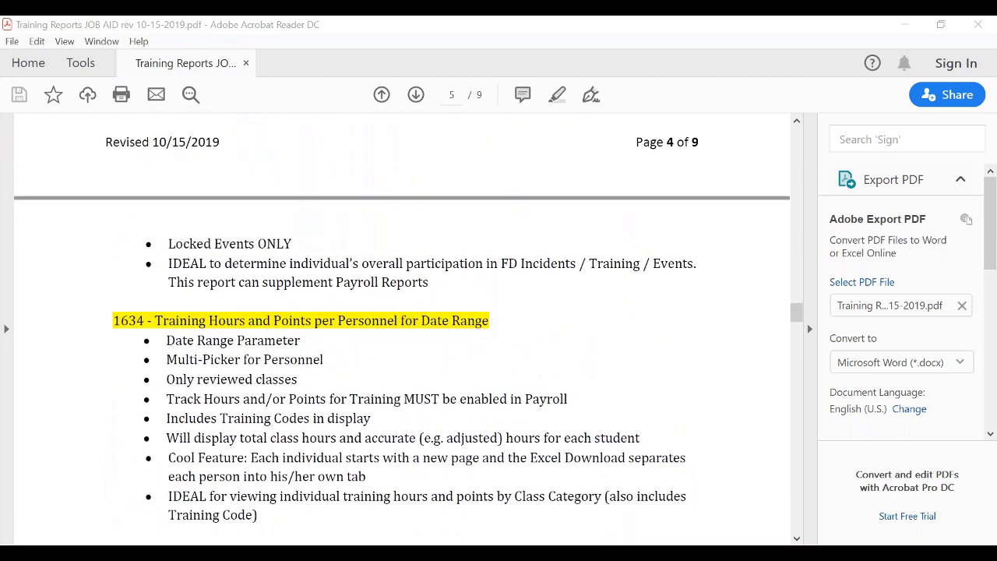
pyautogui.scroll(5, 402, 329)
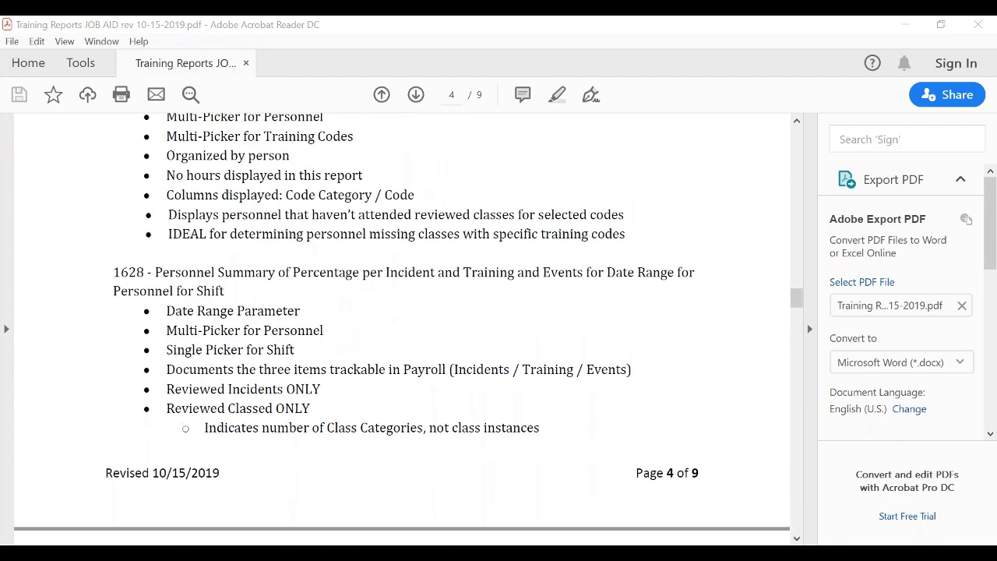
pyautogui.scroll(1, 402, 329)
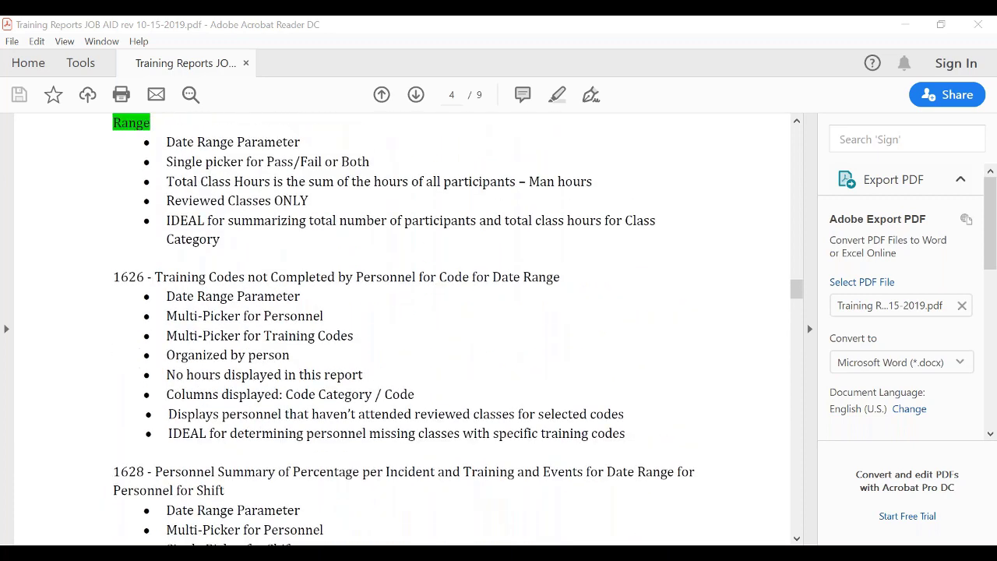
pyautogui.scroll(3, 402, 329)
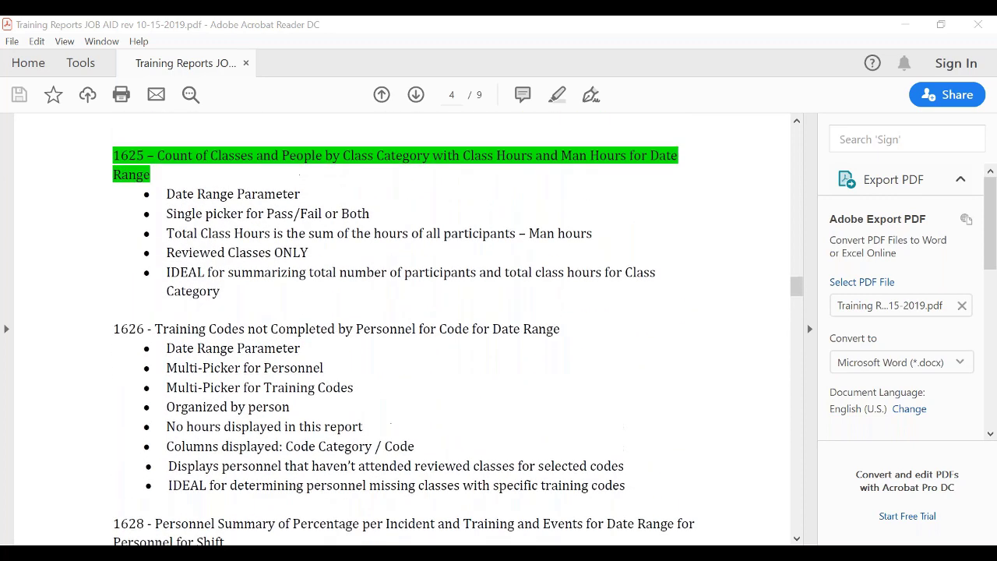
pyautogui.scroll(8, 402, 329)
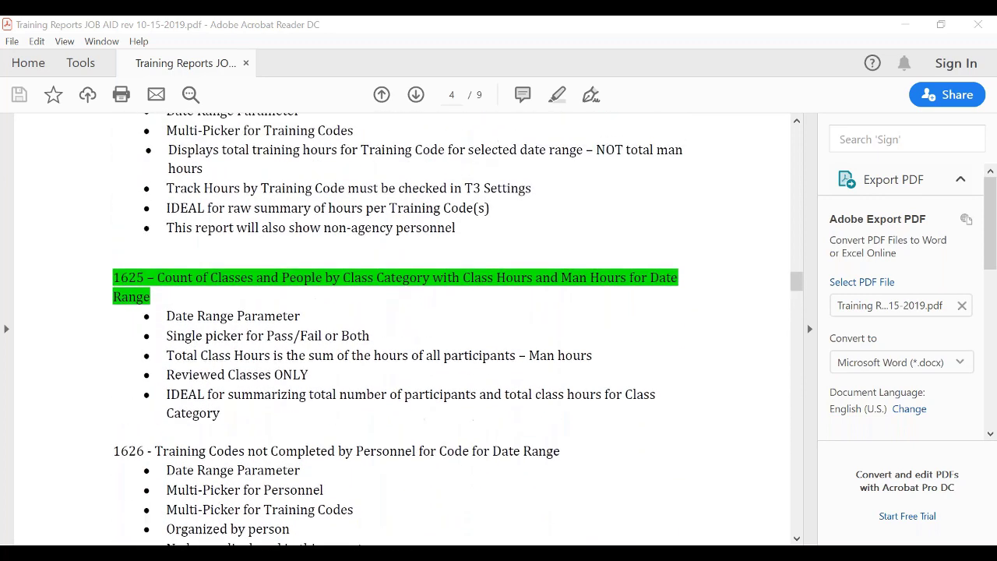
pyautogui.scroll(12, 402, 329)
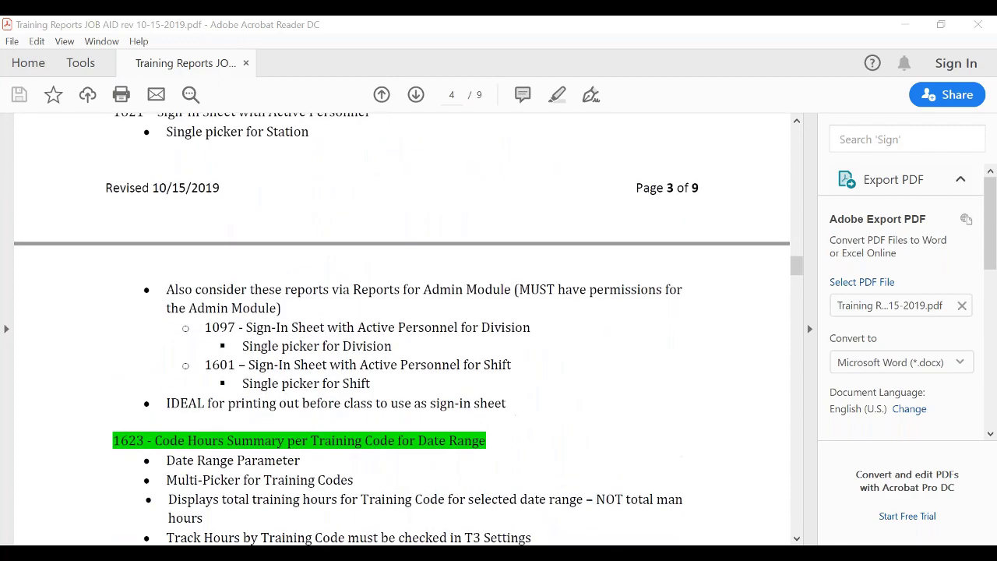
pyautogui.scroll(7, 402, 329)
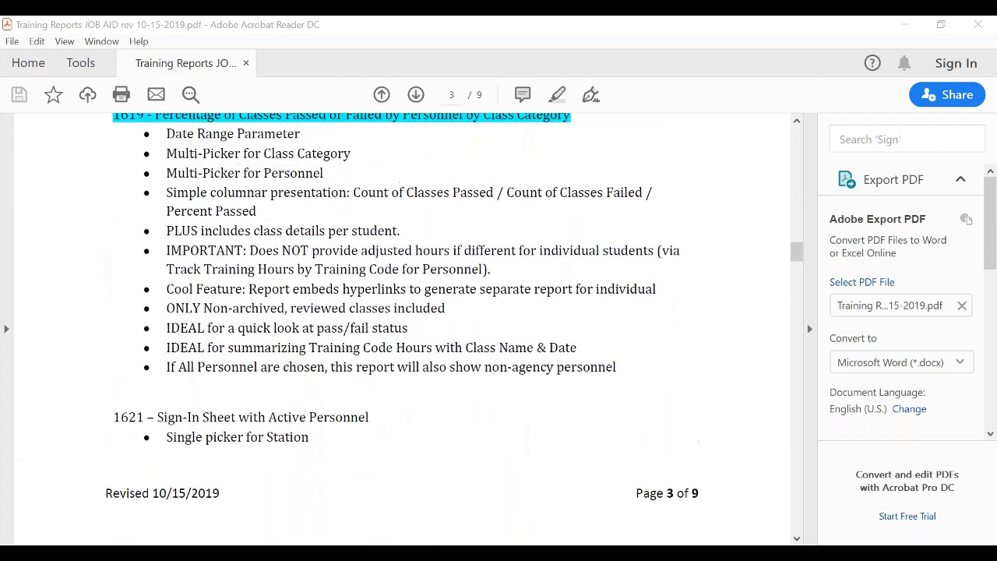
pyautogui.scroll(9, 402, 329)
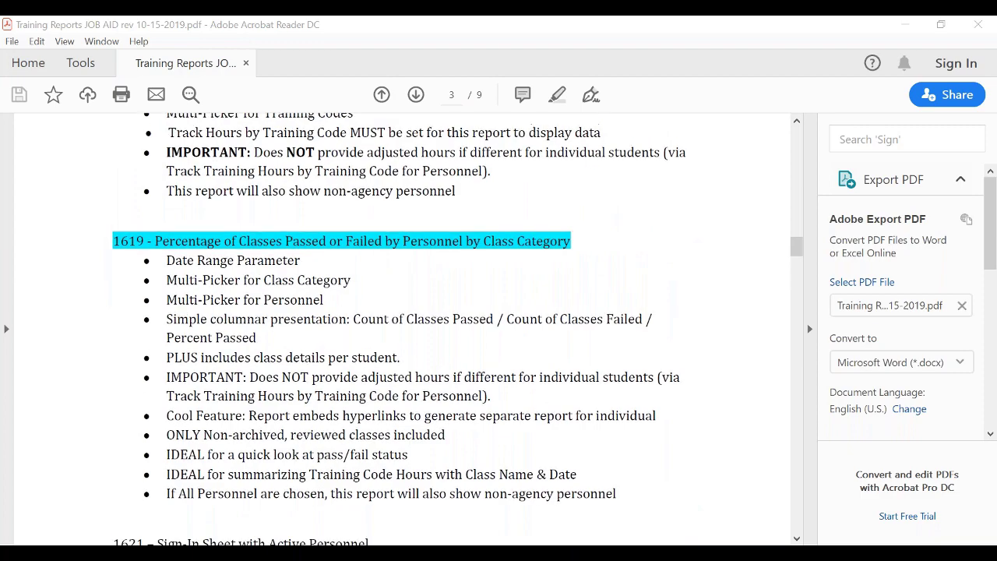
pyautogui.scroll(13, 402, 329)
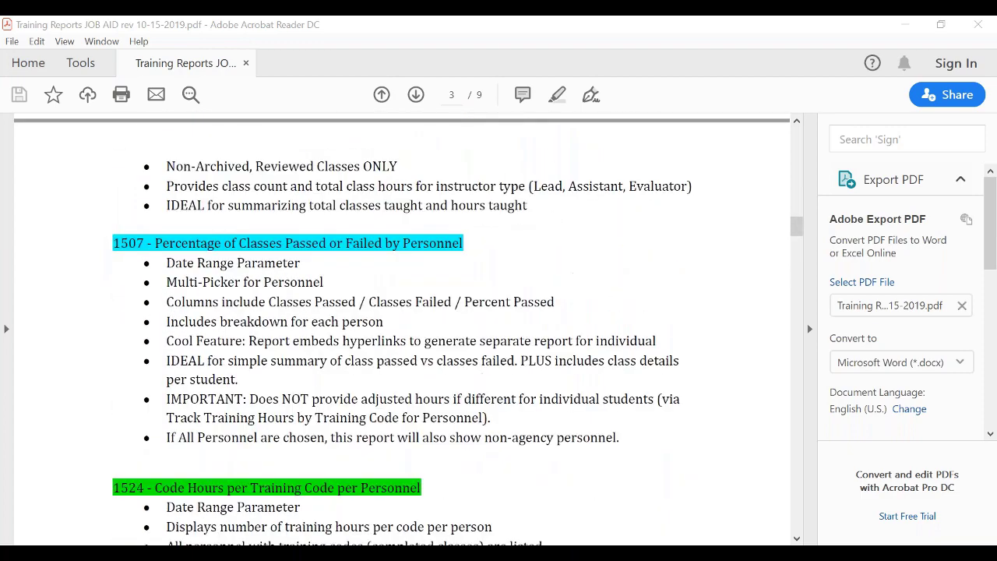
pyautogui.scroll(6, 402, 329)
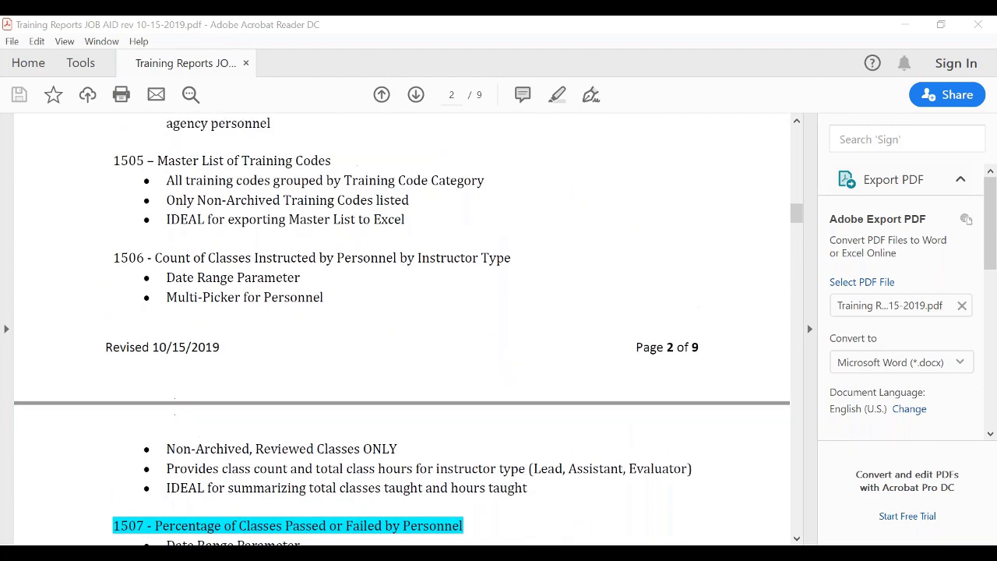
pyautogui.scroll(11, 402, 329)
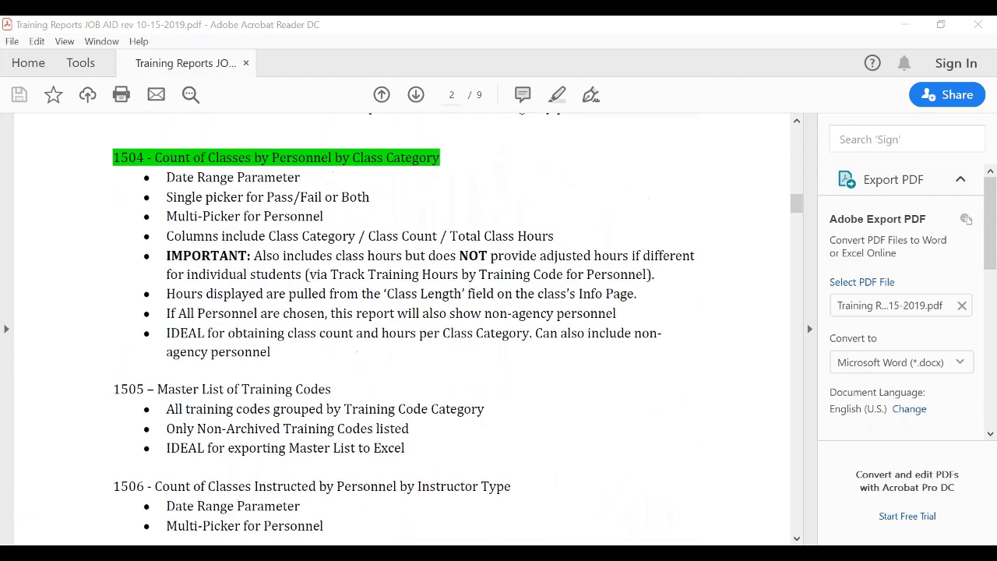
pyautogui.scroll(16, 402, 329)
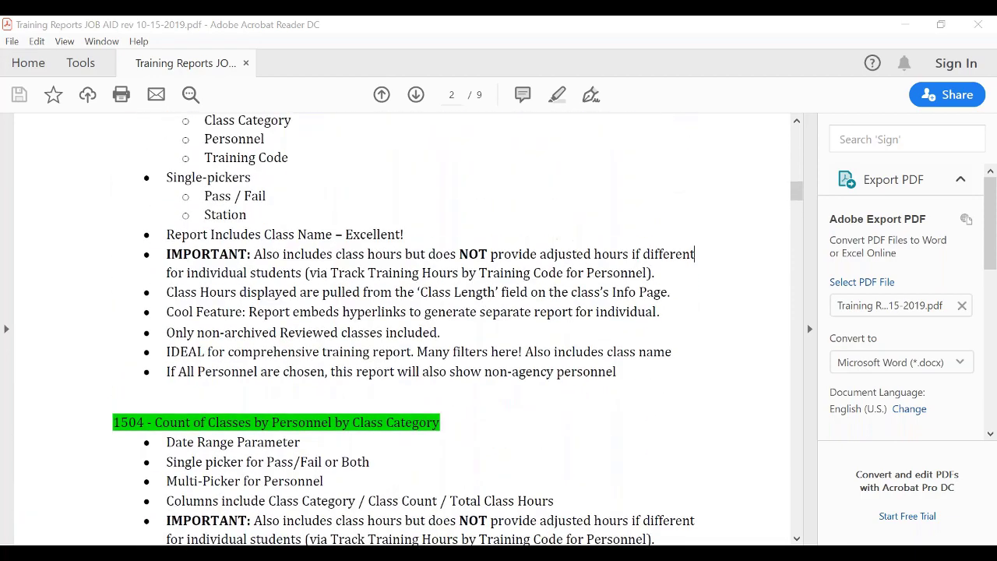
pyautogui.scroll(6, 402, 329)
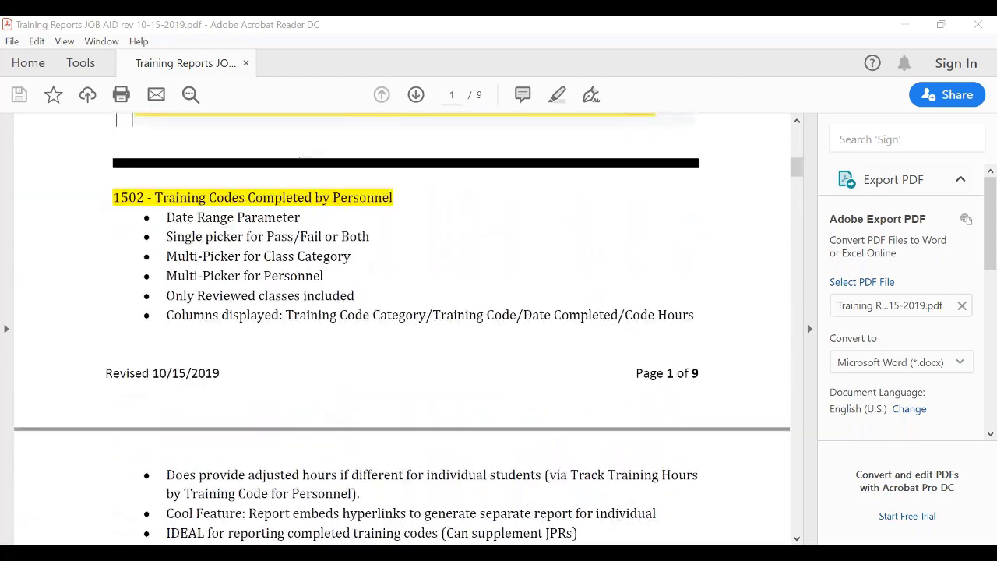
# Find report 1626, Training Codes not Completed by Personnel for Code for Date Range, on page 4 and select its heading
pyautogui.scroll(-7, 713, 189)
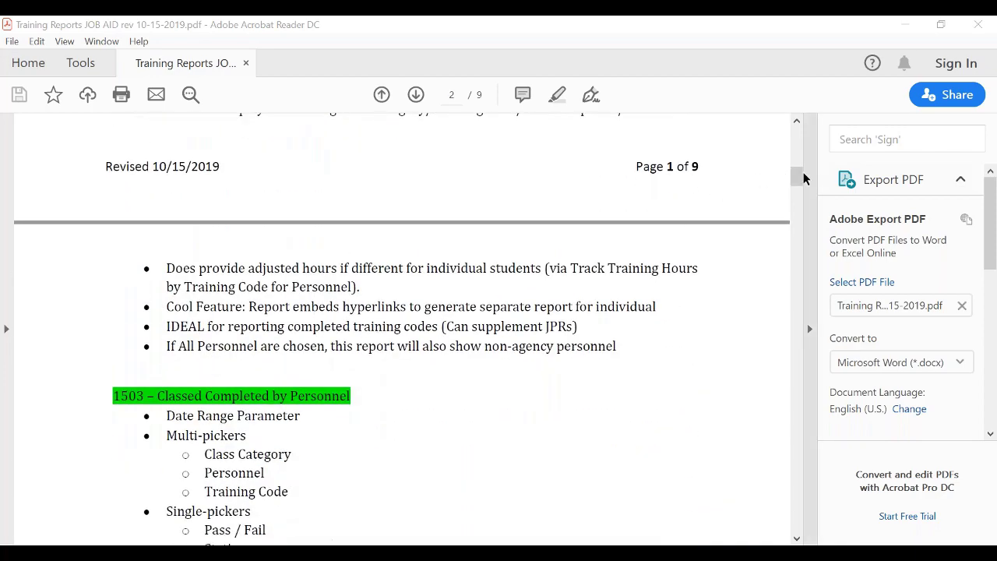
pyautogui.moveTo(796, 178); pyautogui.dragTo(810, 288)
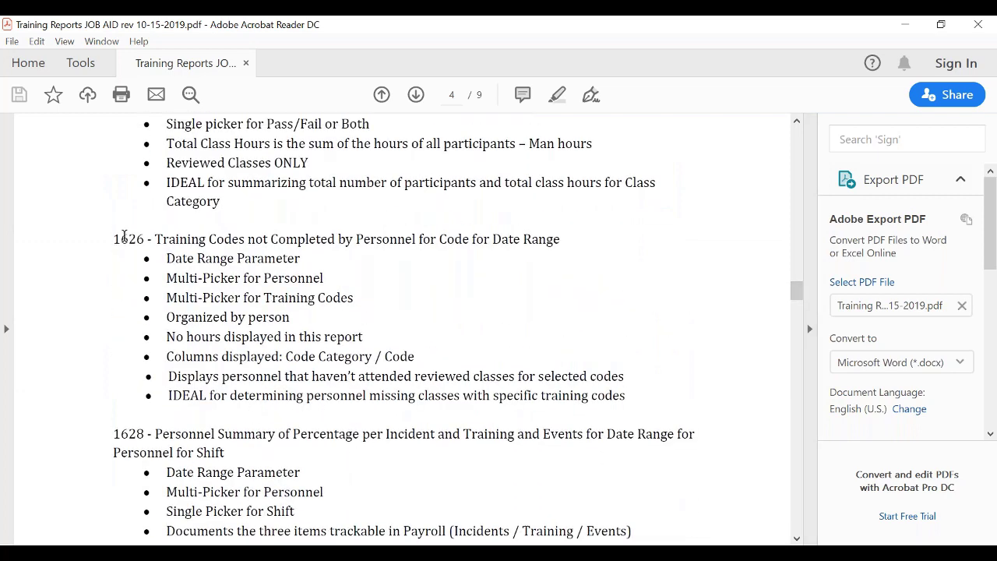
pyautogui.moveTo(114, 239); pyautogui.dragTo(566, 246)
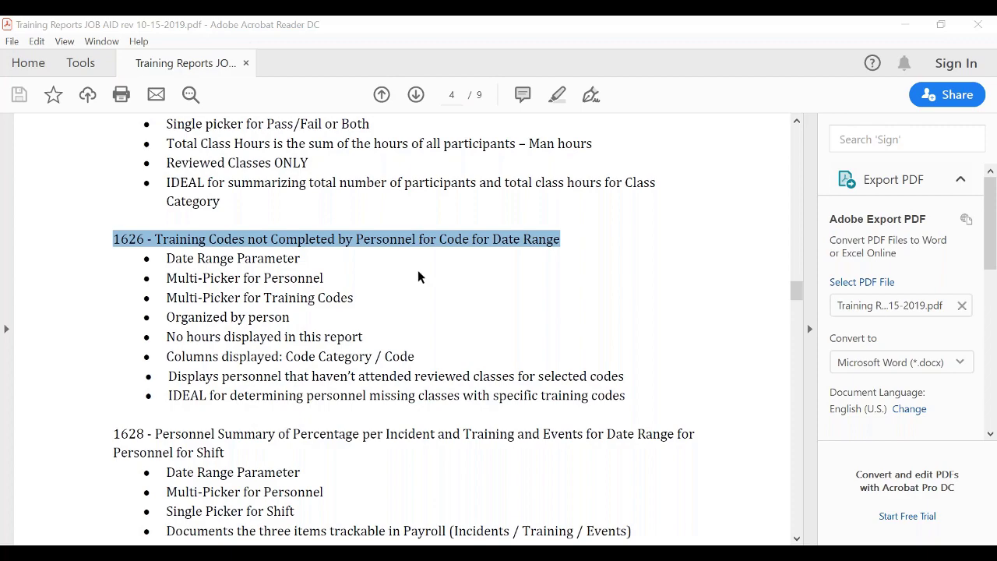
# Look through the following report descriptions to find 1684, Classes Not Completed by Personnel for Class Category for Date Range, on page 7
pyautogui.scroll(-2, 417, 272)
pyautogui.scroll(-20, 417, 272)
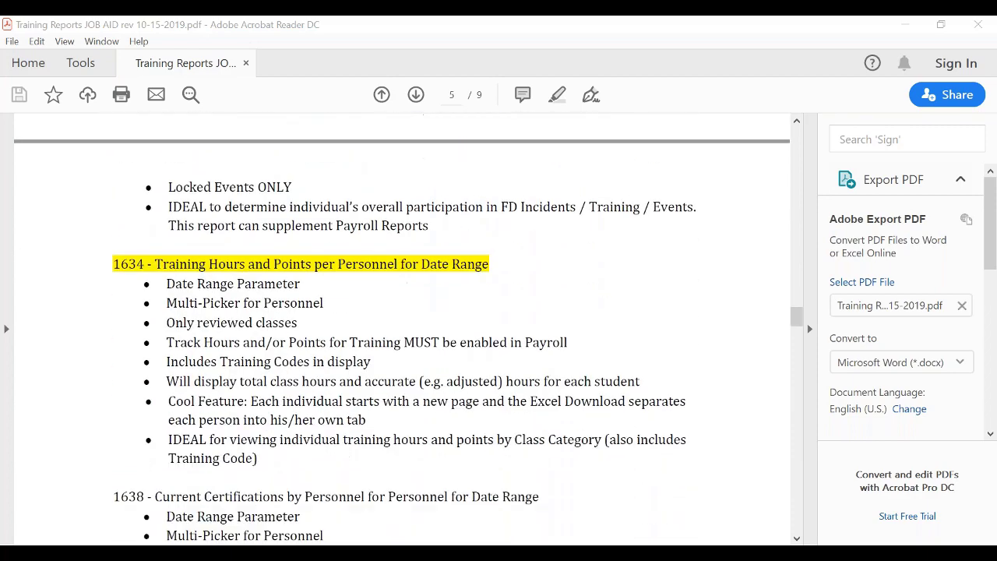
pyautogui.scroll(-20, 399, 329)
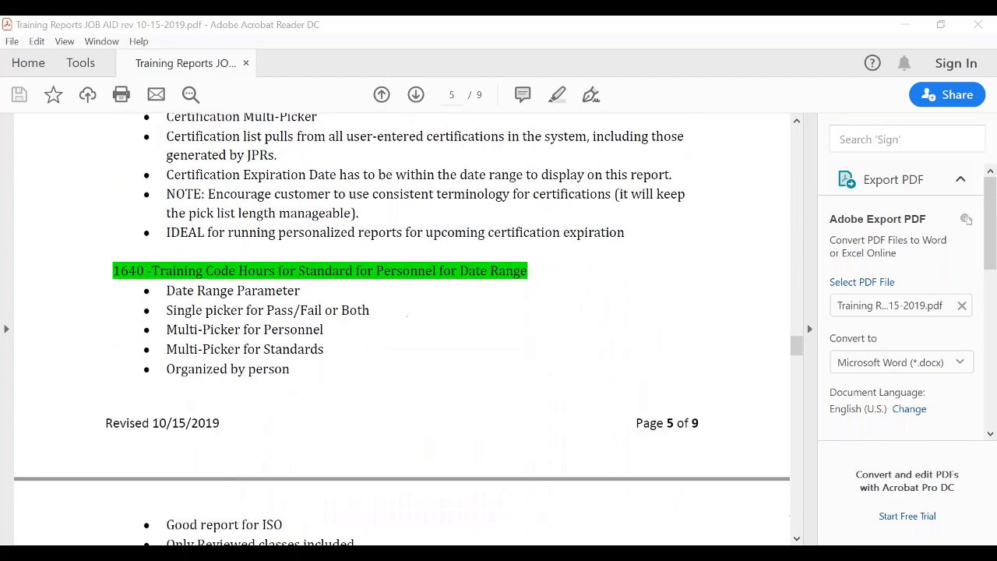
pyautogui.scroll(-20, 402, 329)
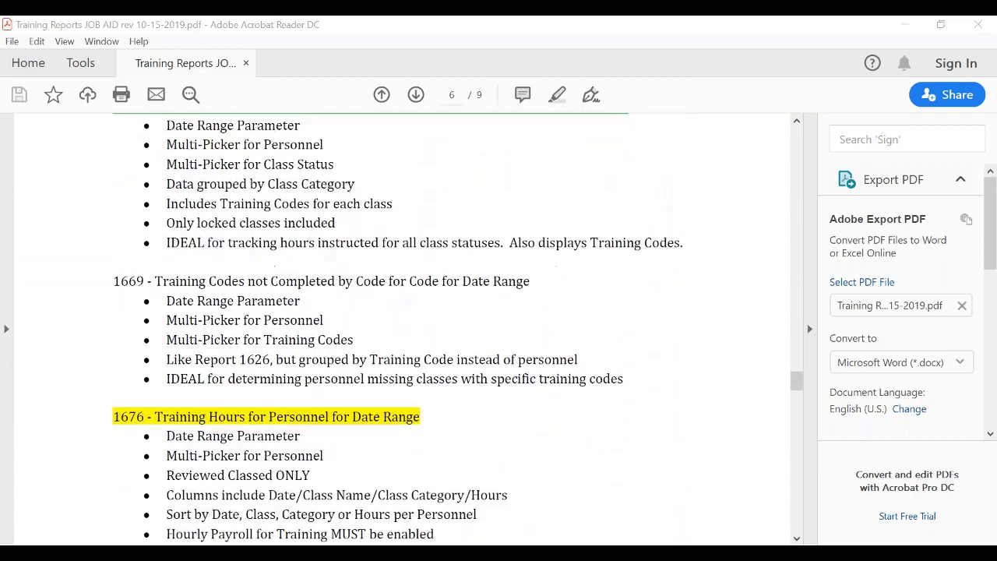
pyautogui.scroll(-20, 402, 328)
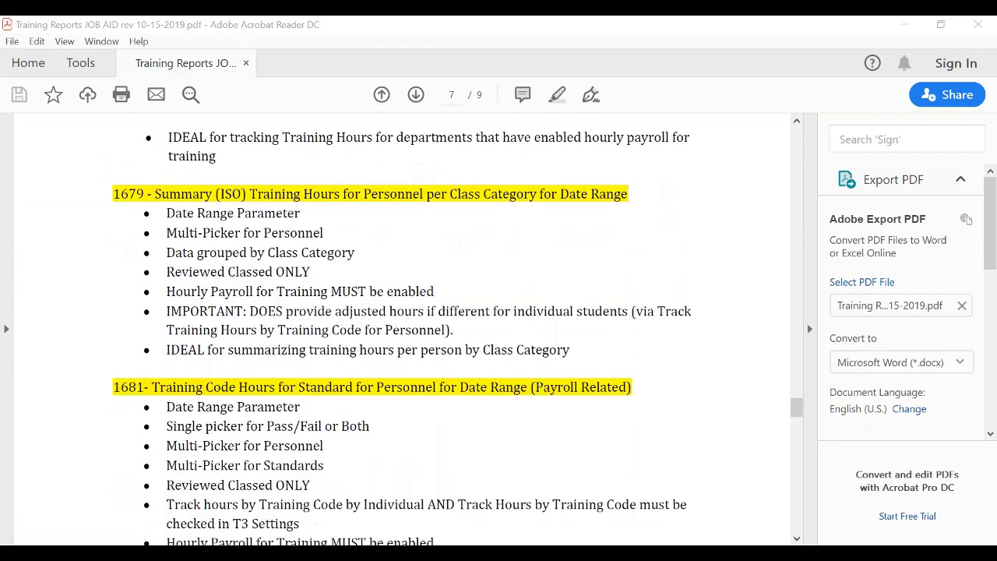
pyautogui.scroll(-4, 431, 276)
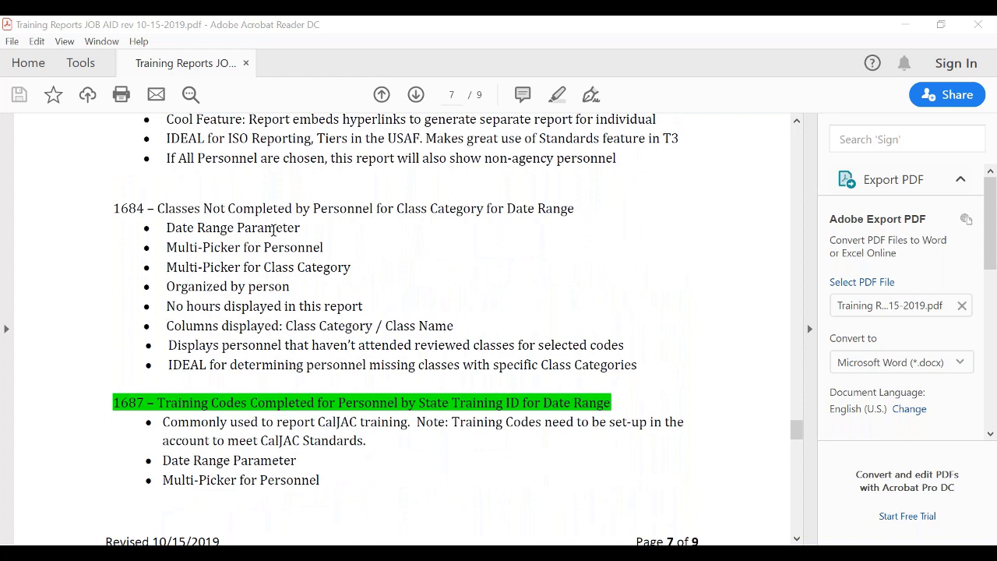